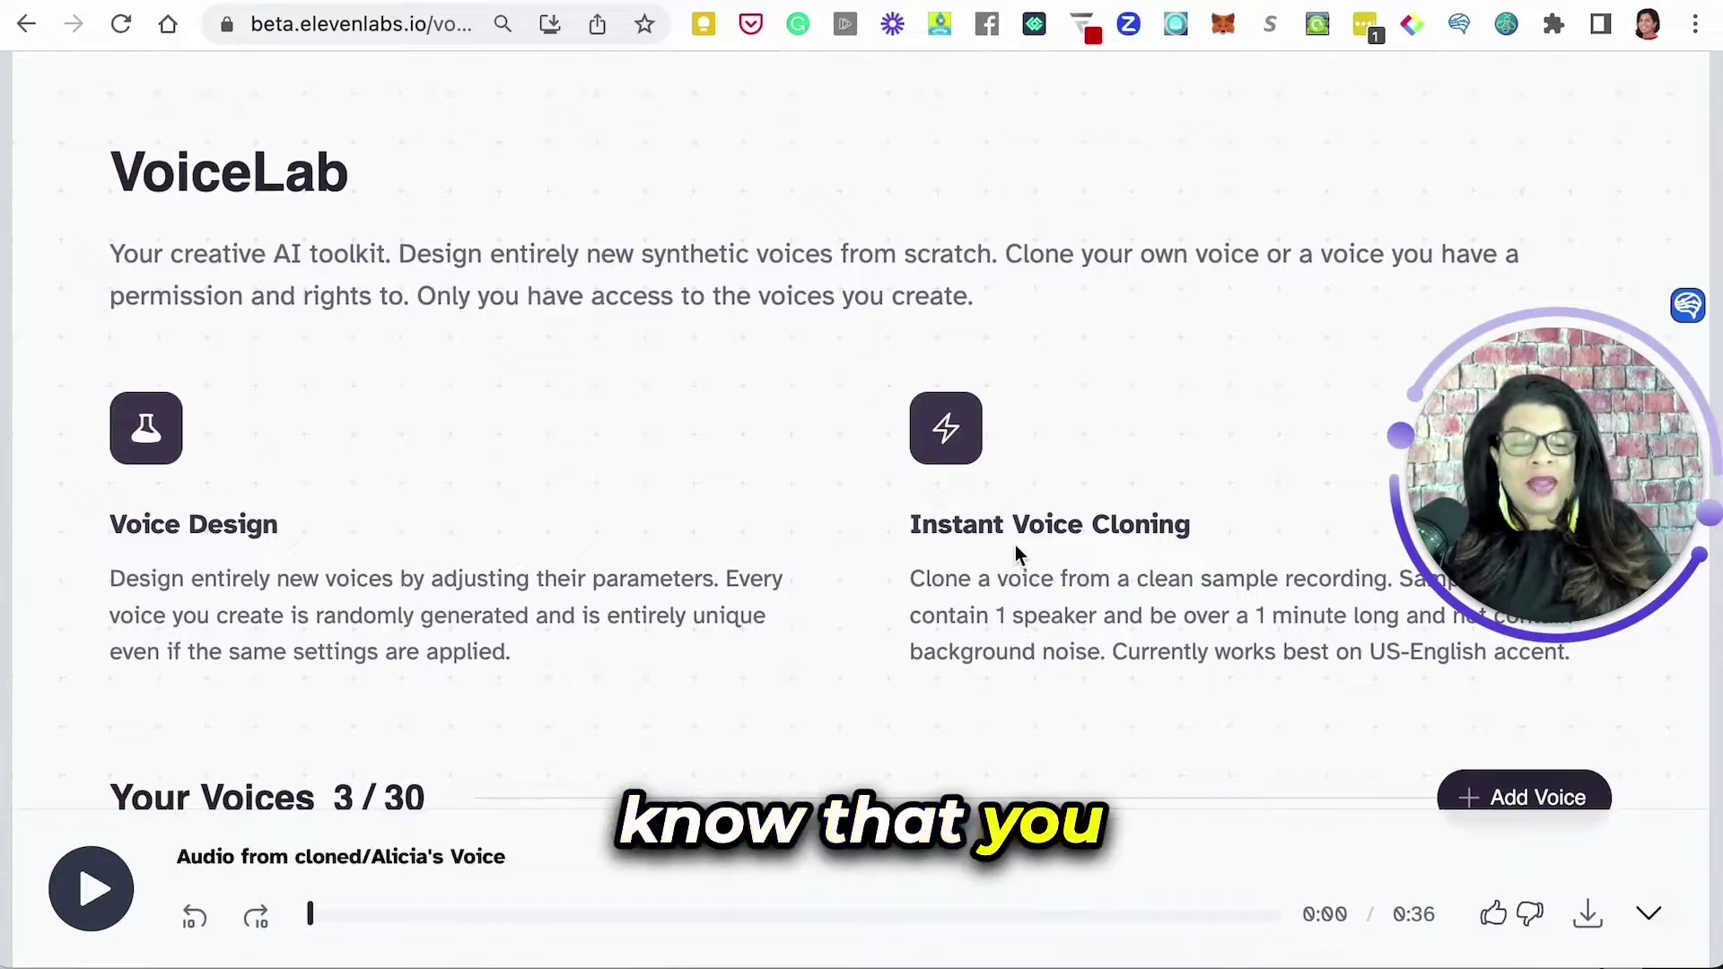
Look over the existing voices in VoiceLab, view the Speech Synthesis page, and return to VoiceLab.
scroll(1014, 547, "down", 3)
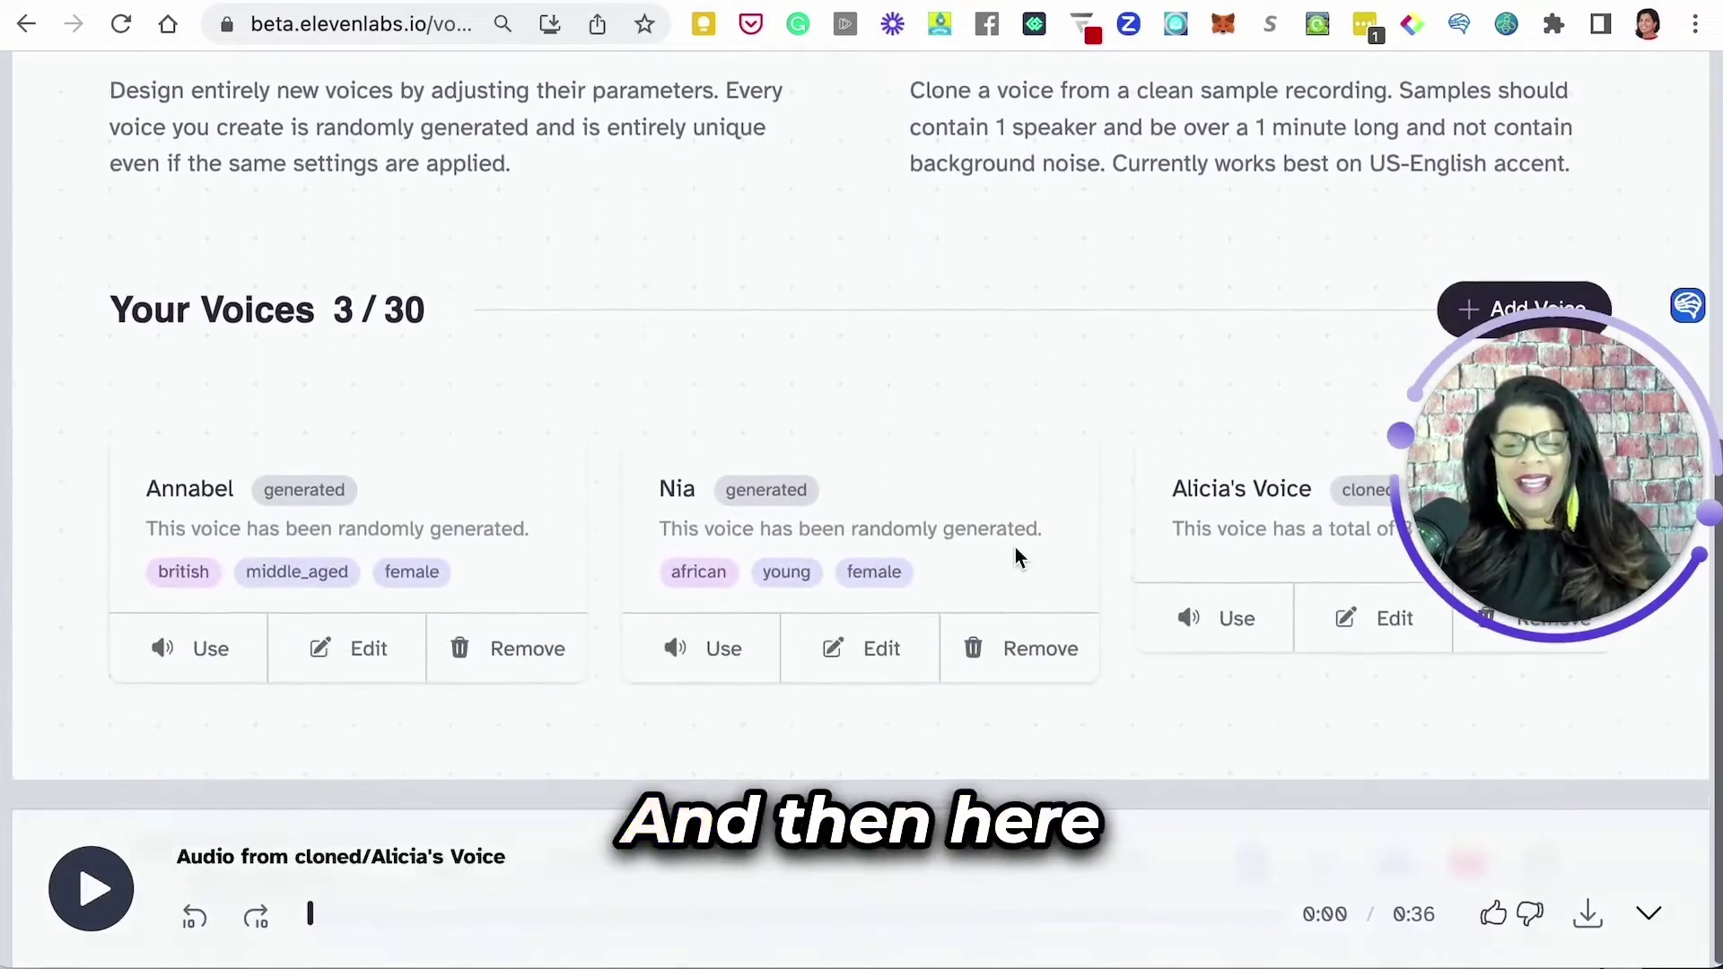
scroll(1015, 547, "up", 8)
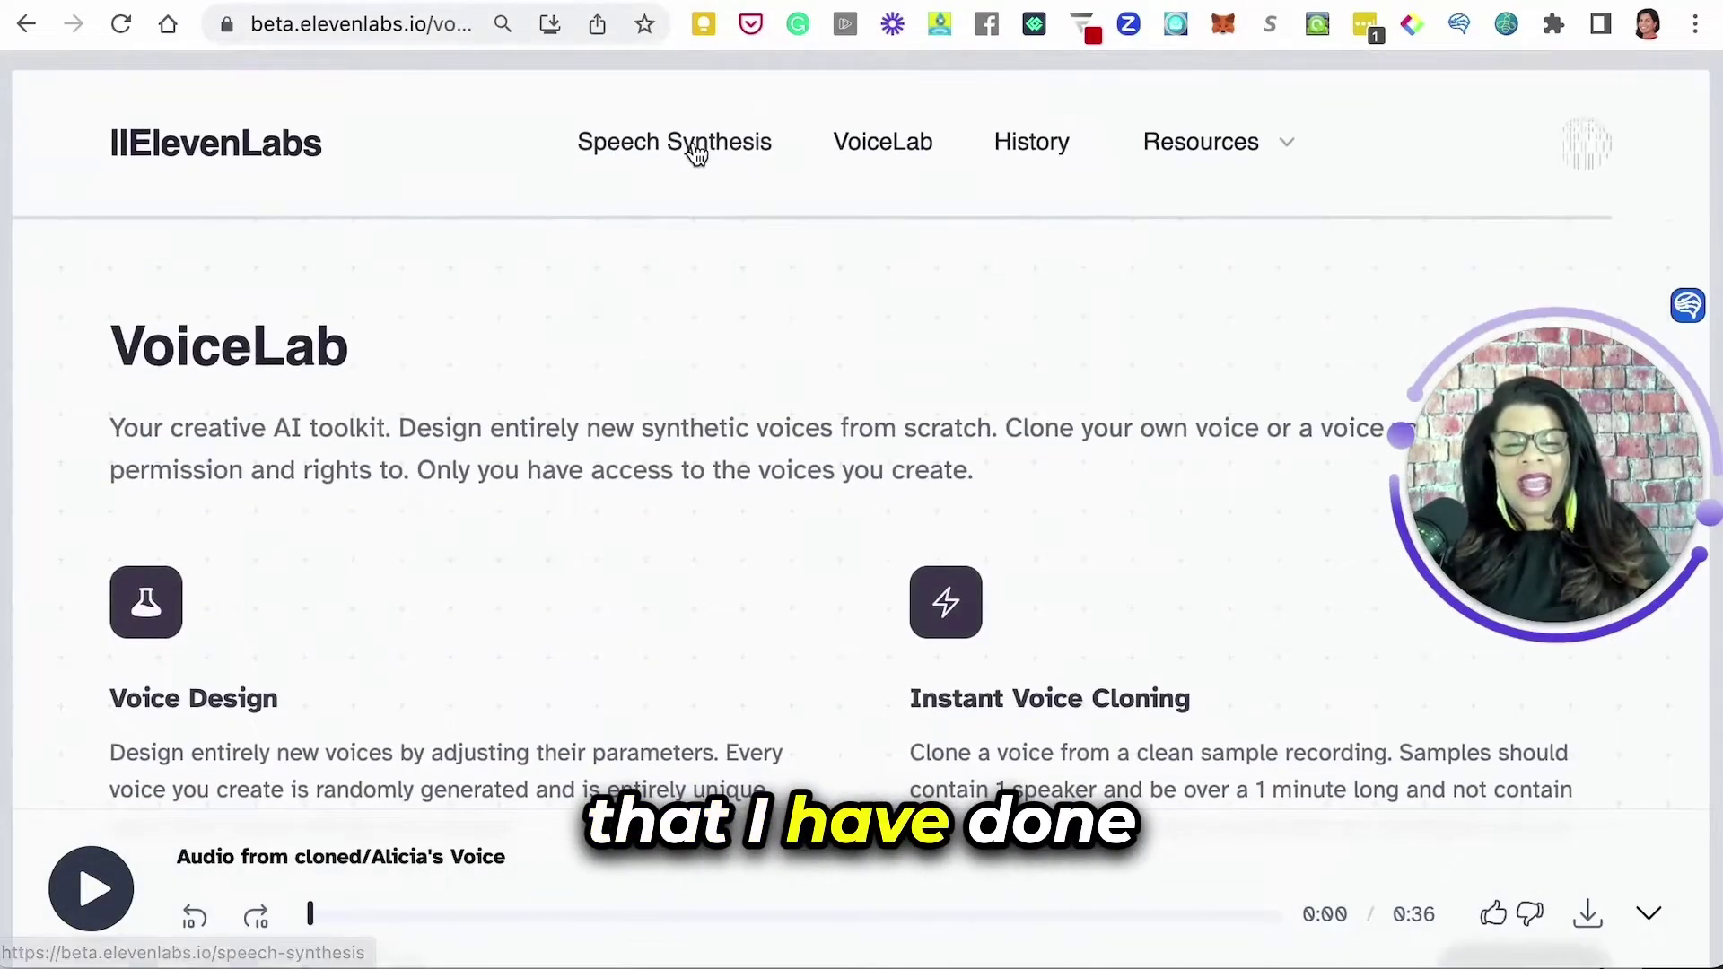
left_click(698, 152)
scroll(695, 413, "down", 5)
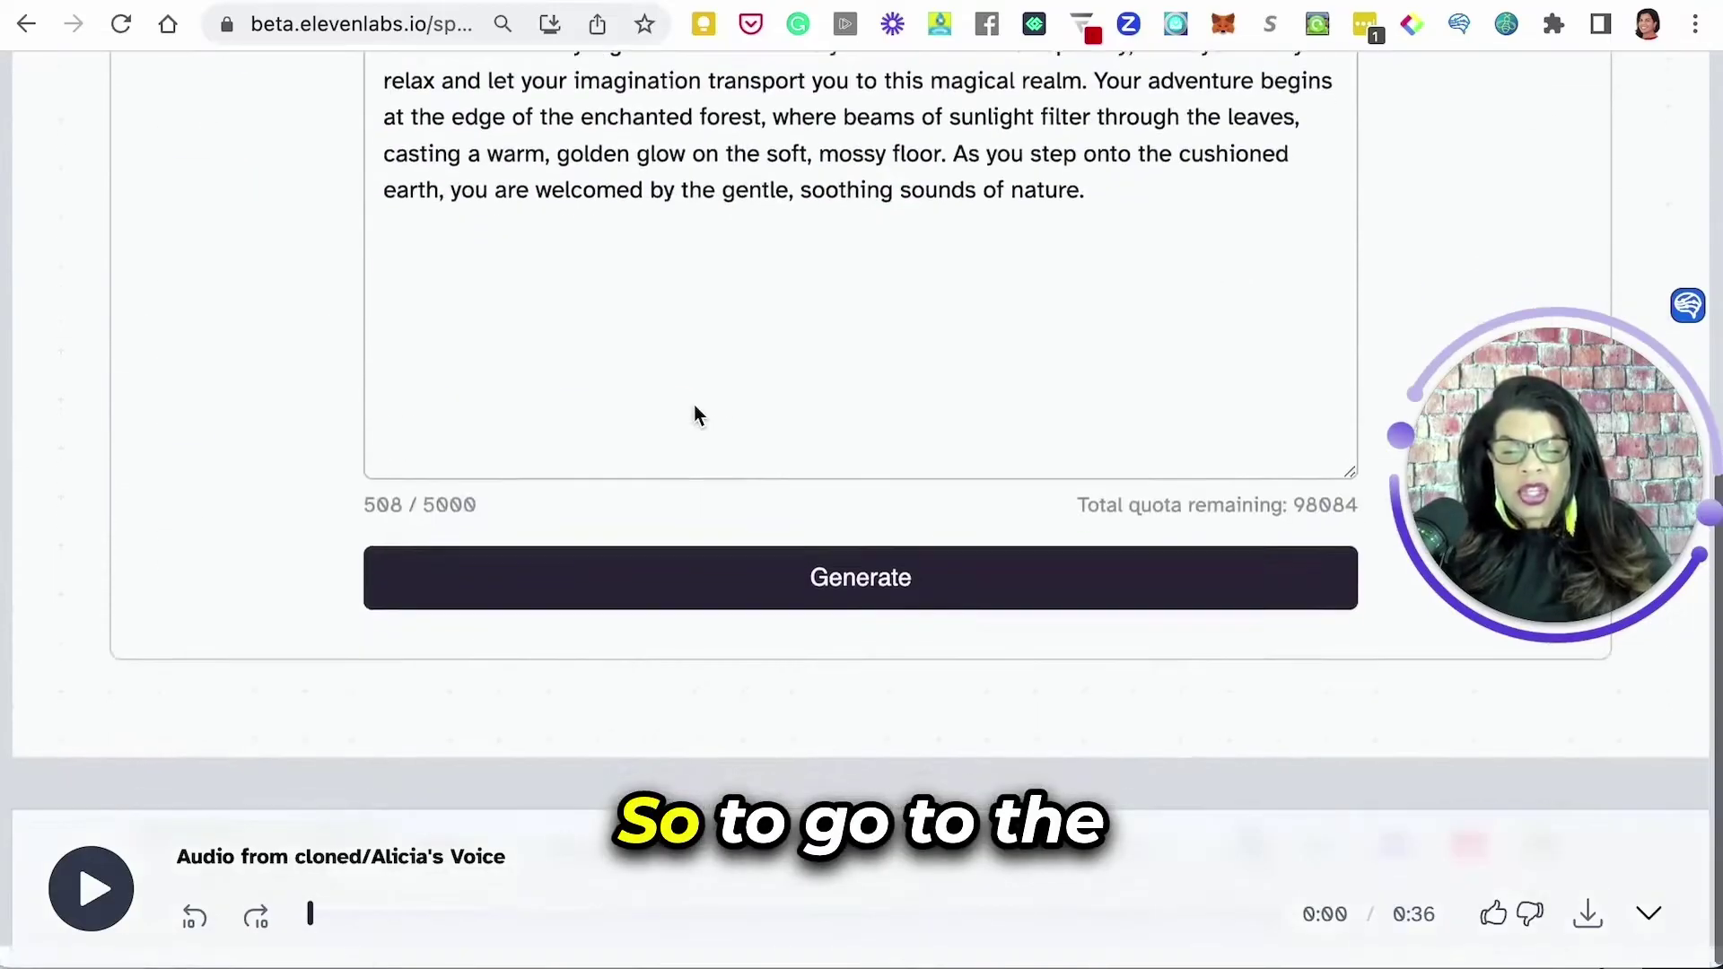
scroll(692, 404, "up", 5)
left_click(902, 149)
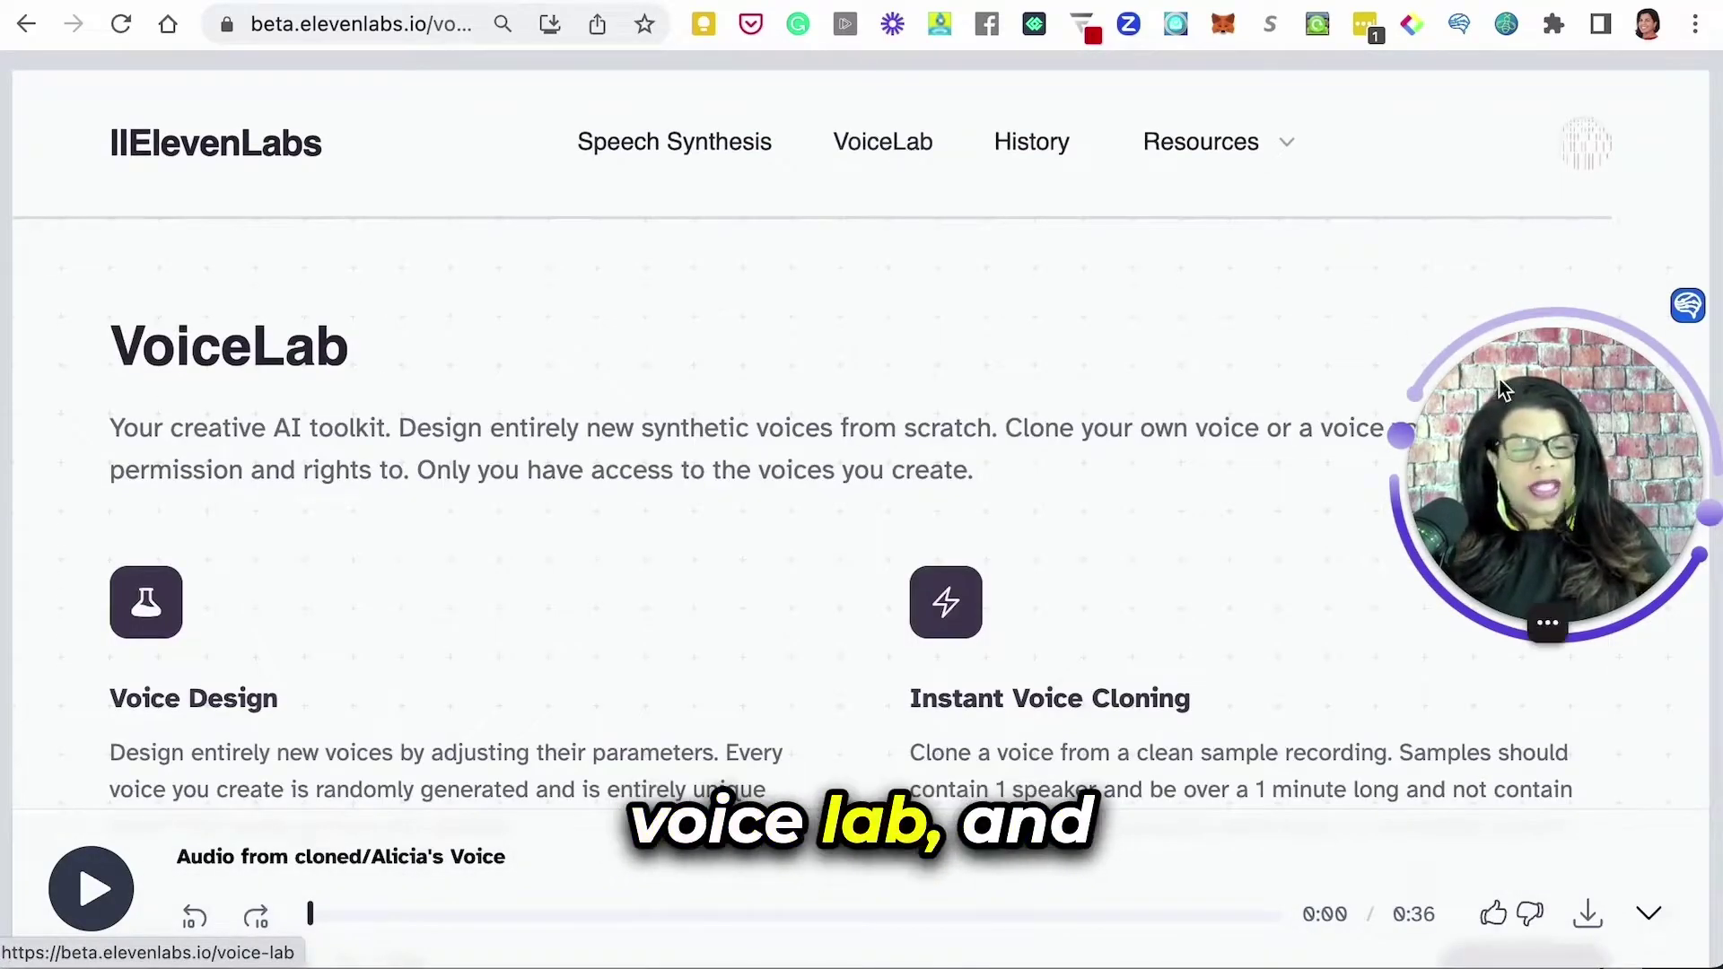
Start adding a new voice, check the info note on Professional Voice Cloning, and choose Instant Voice Cloning.
left_click_drag(1498, 379, 1500, 164)
scroll(1203, 684, "down", 3)
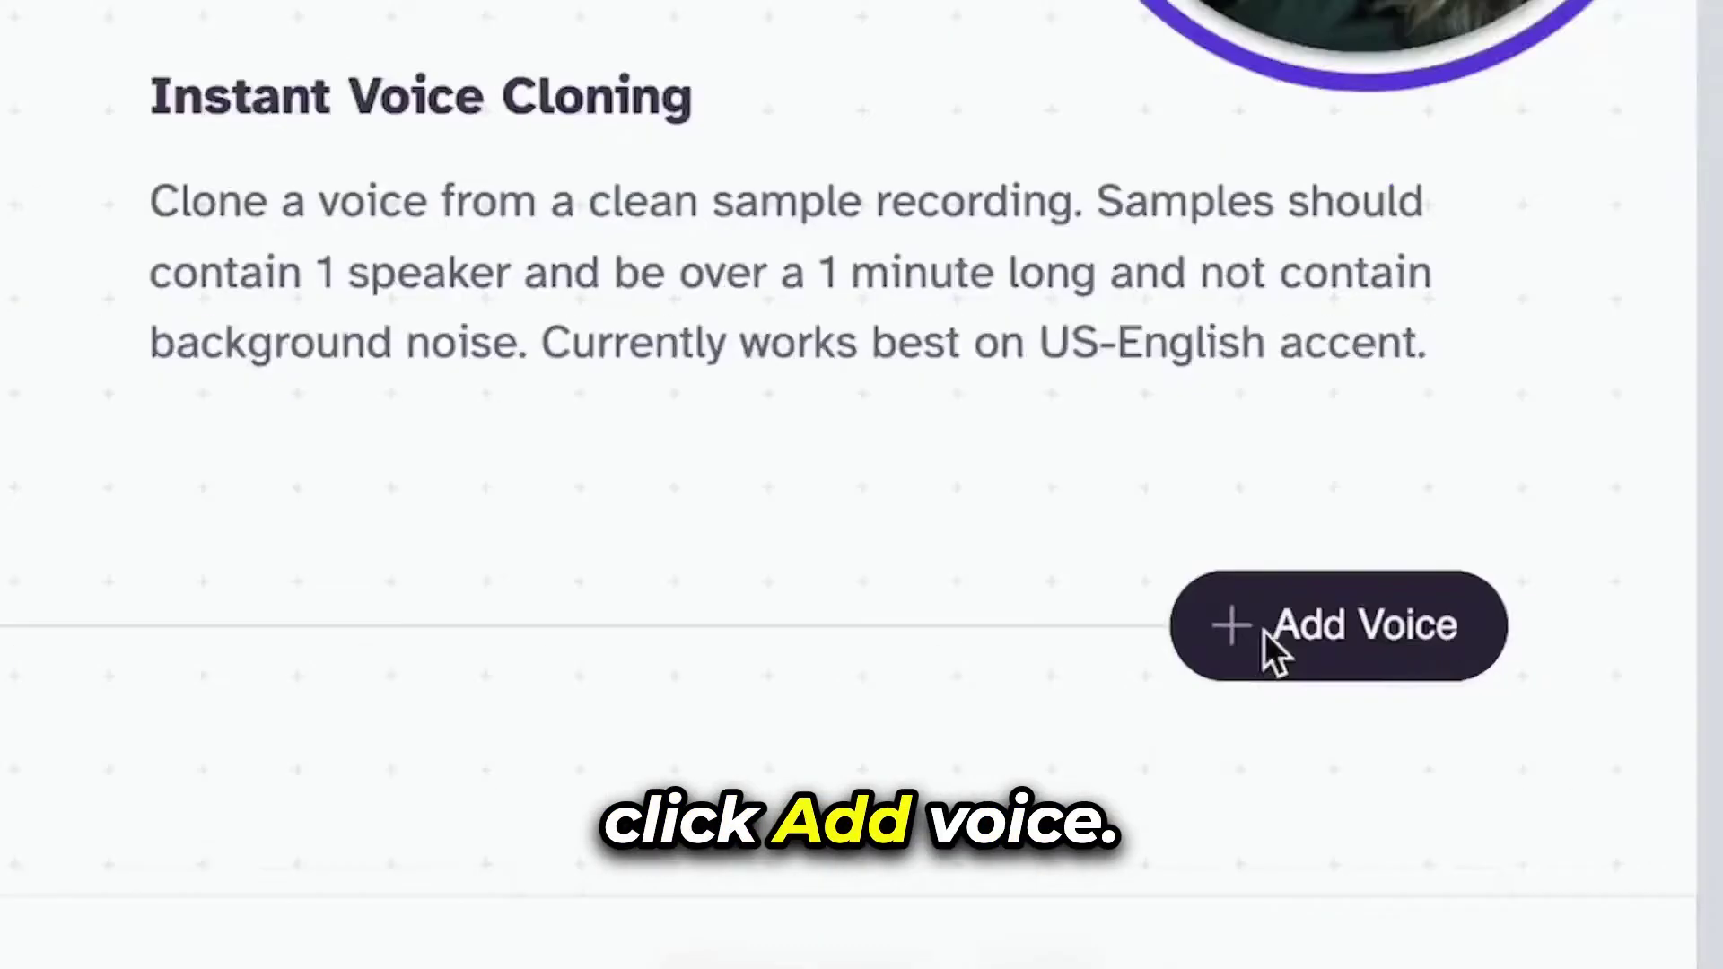
left_click(1279, 630)
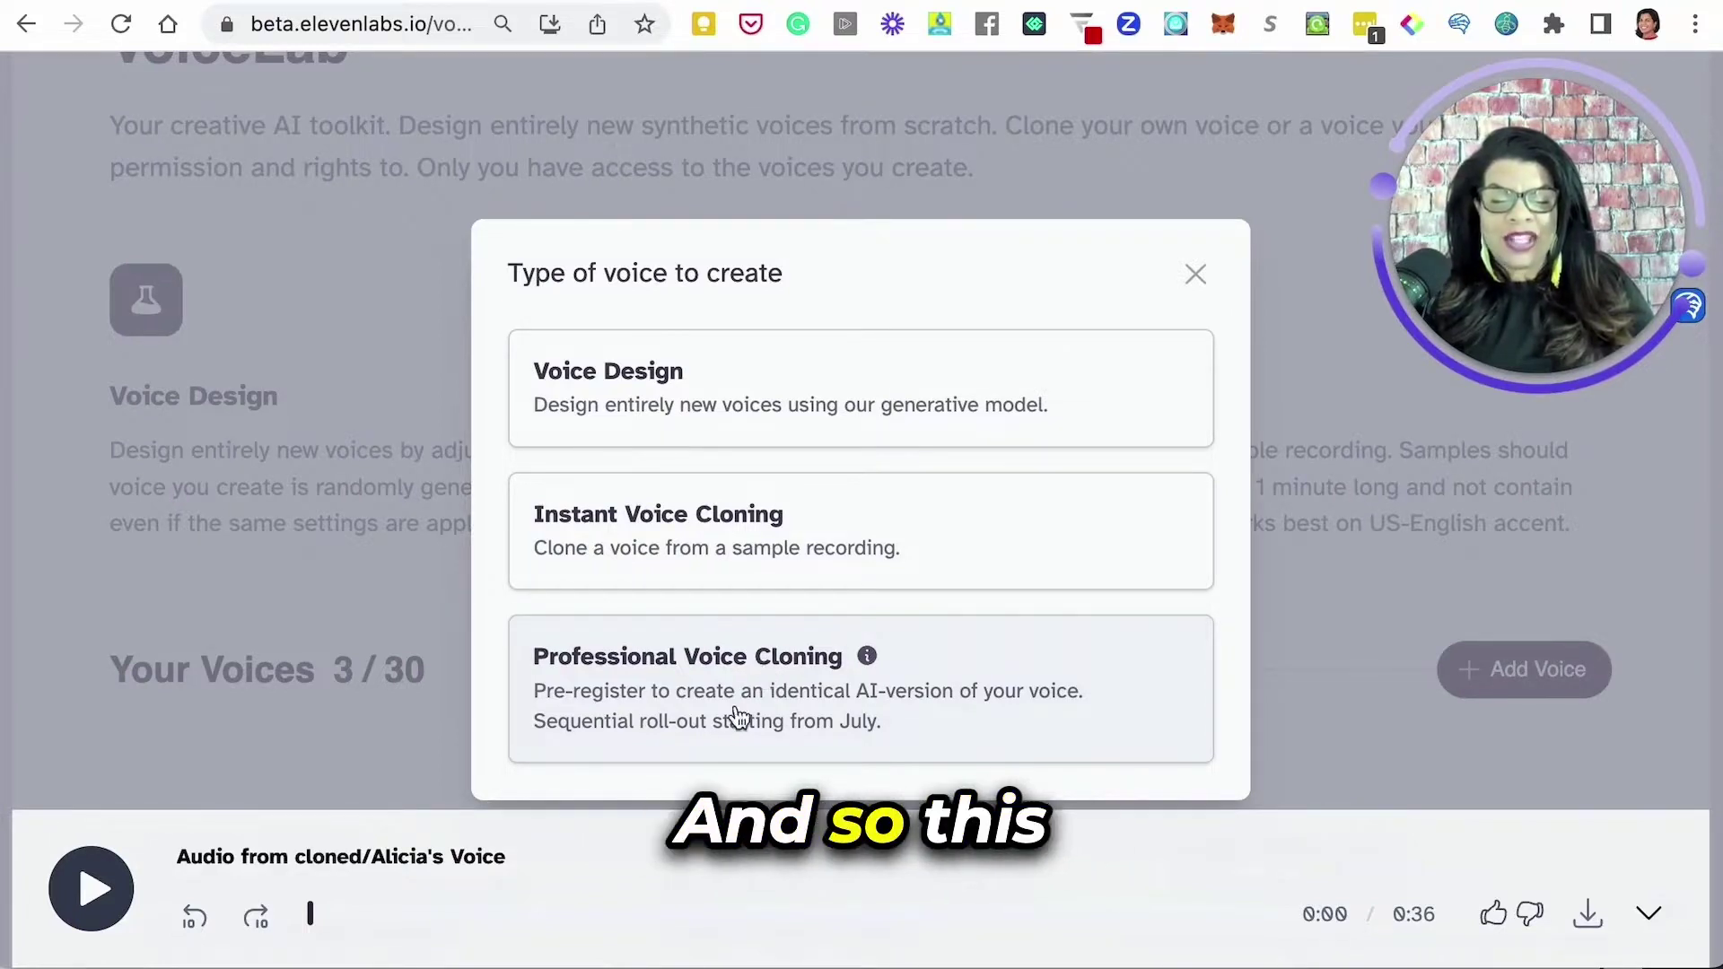
mouse_move(870, 664)
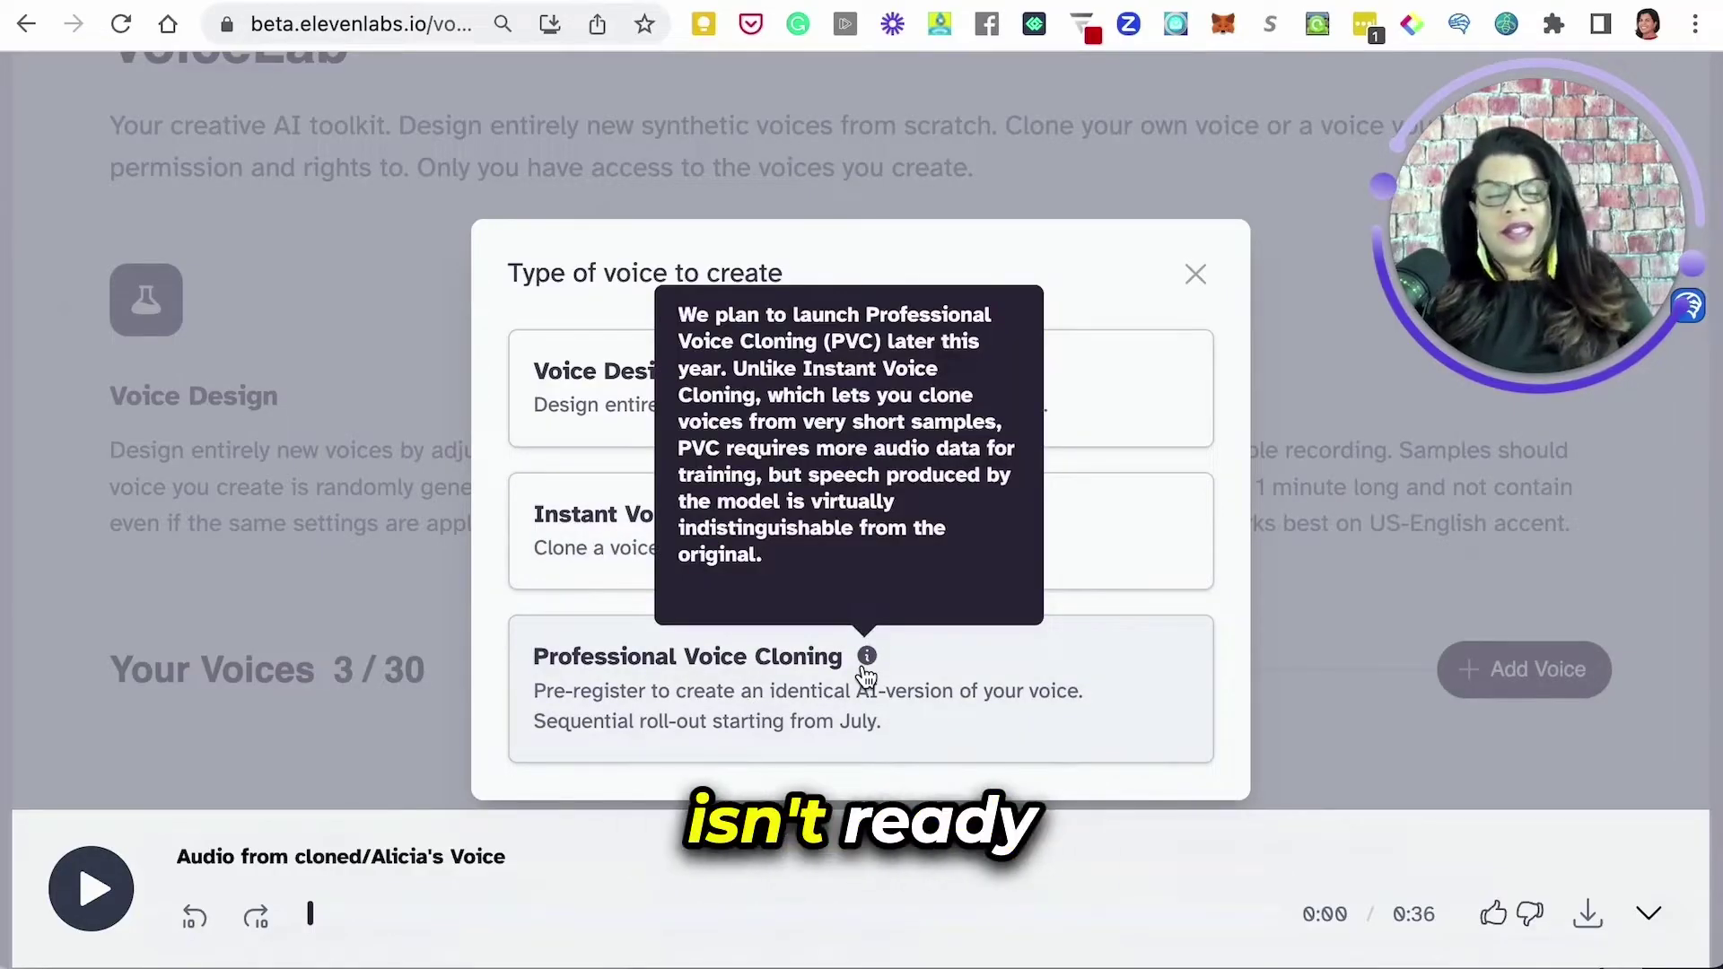
left_click(563, 549)
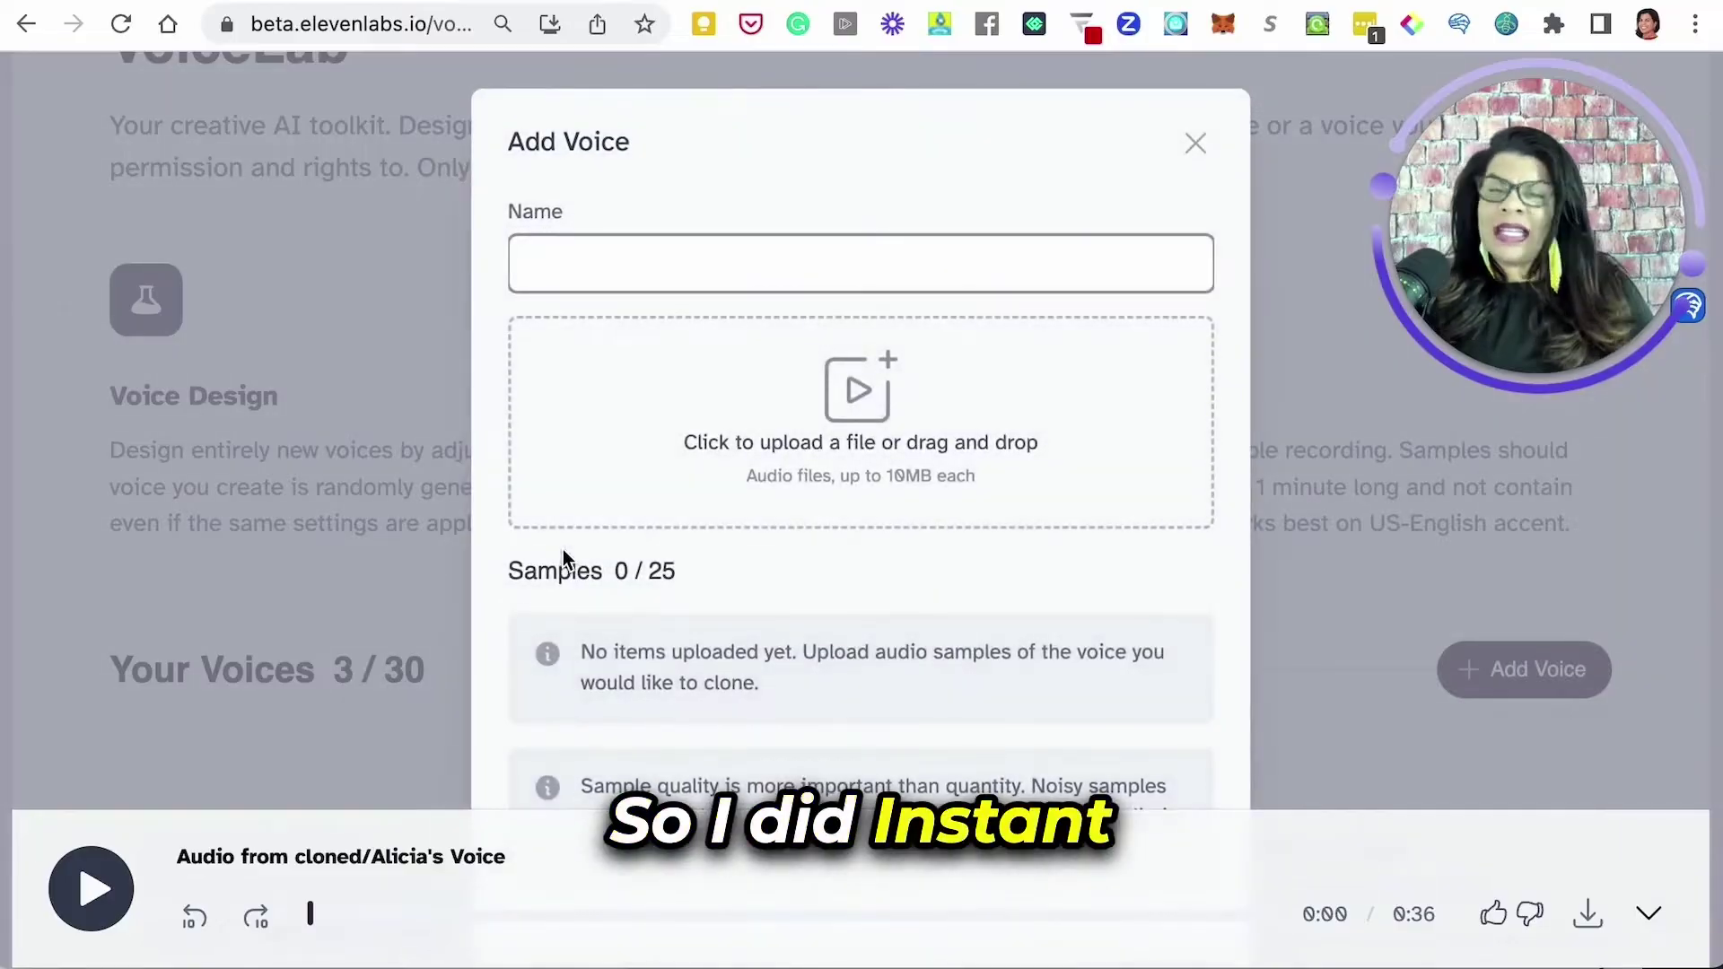
Enter a name for the cloned voice based on the speaker's first name and review the sample upload guidance.
type("alic")
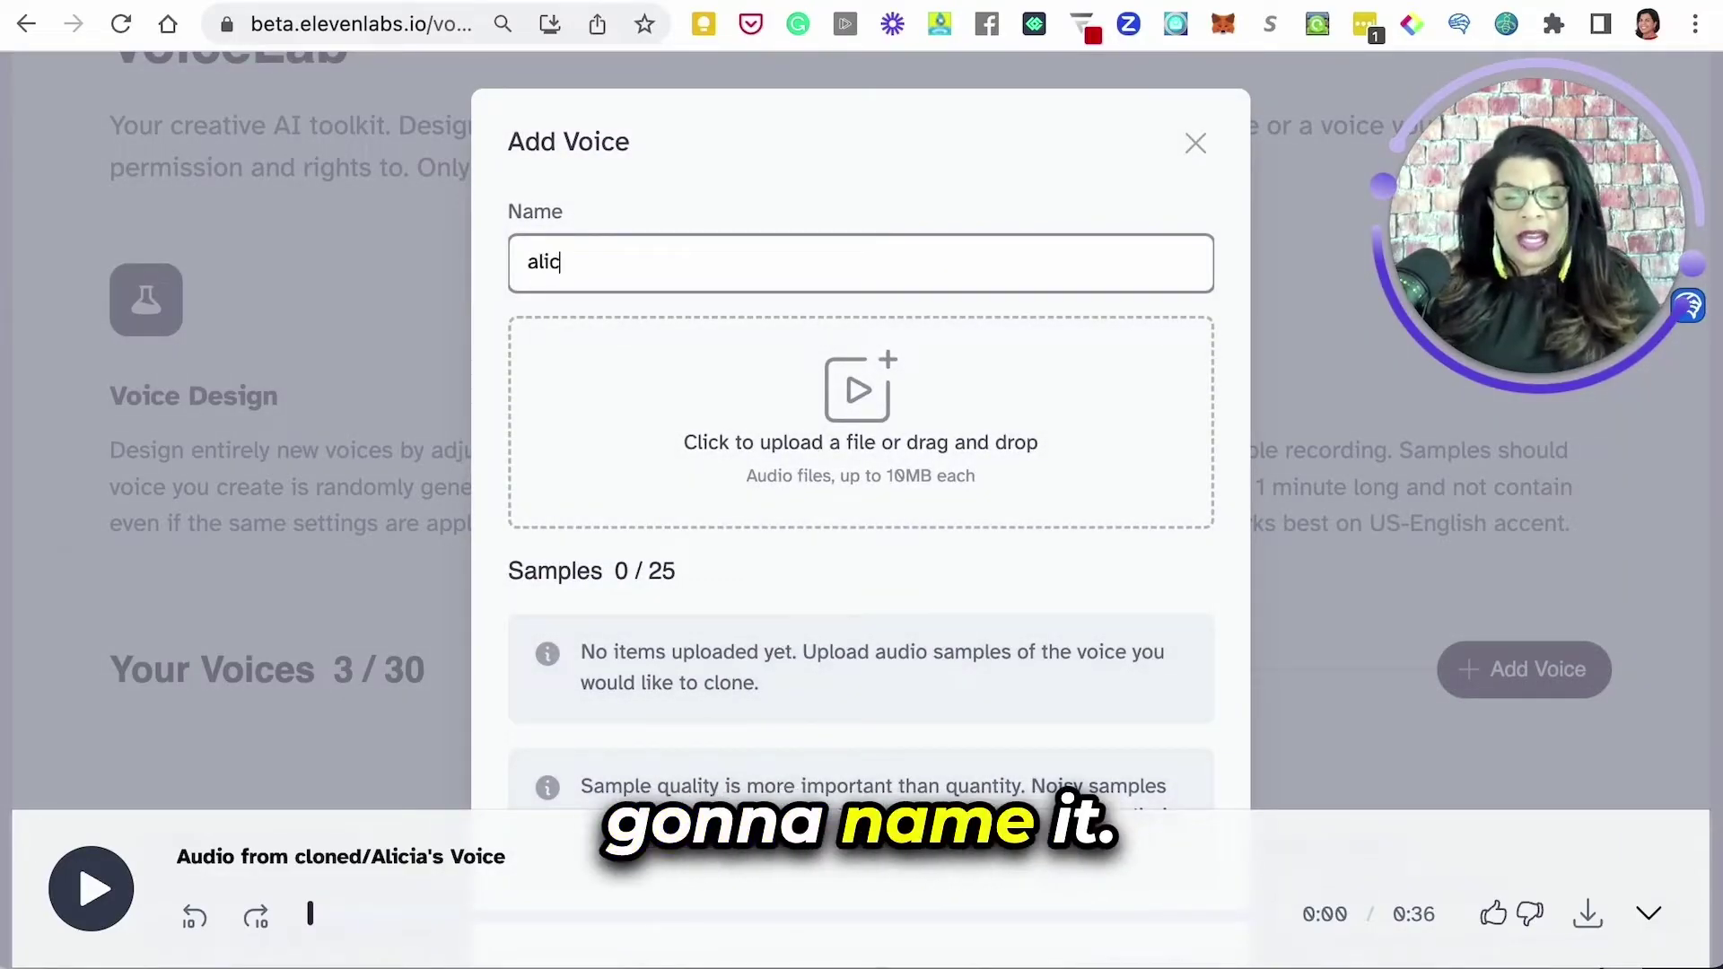
type("ias voice")
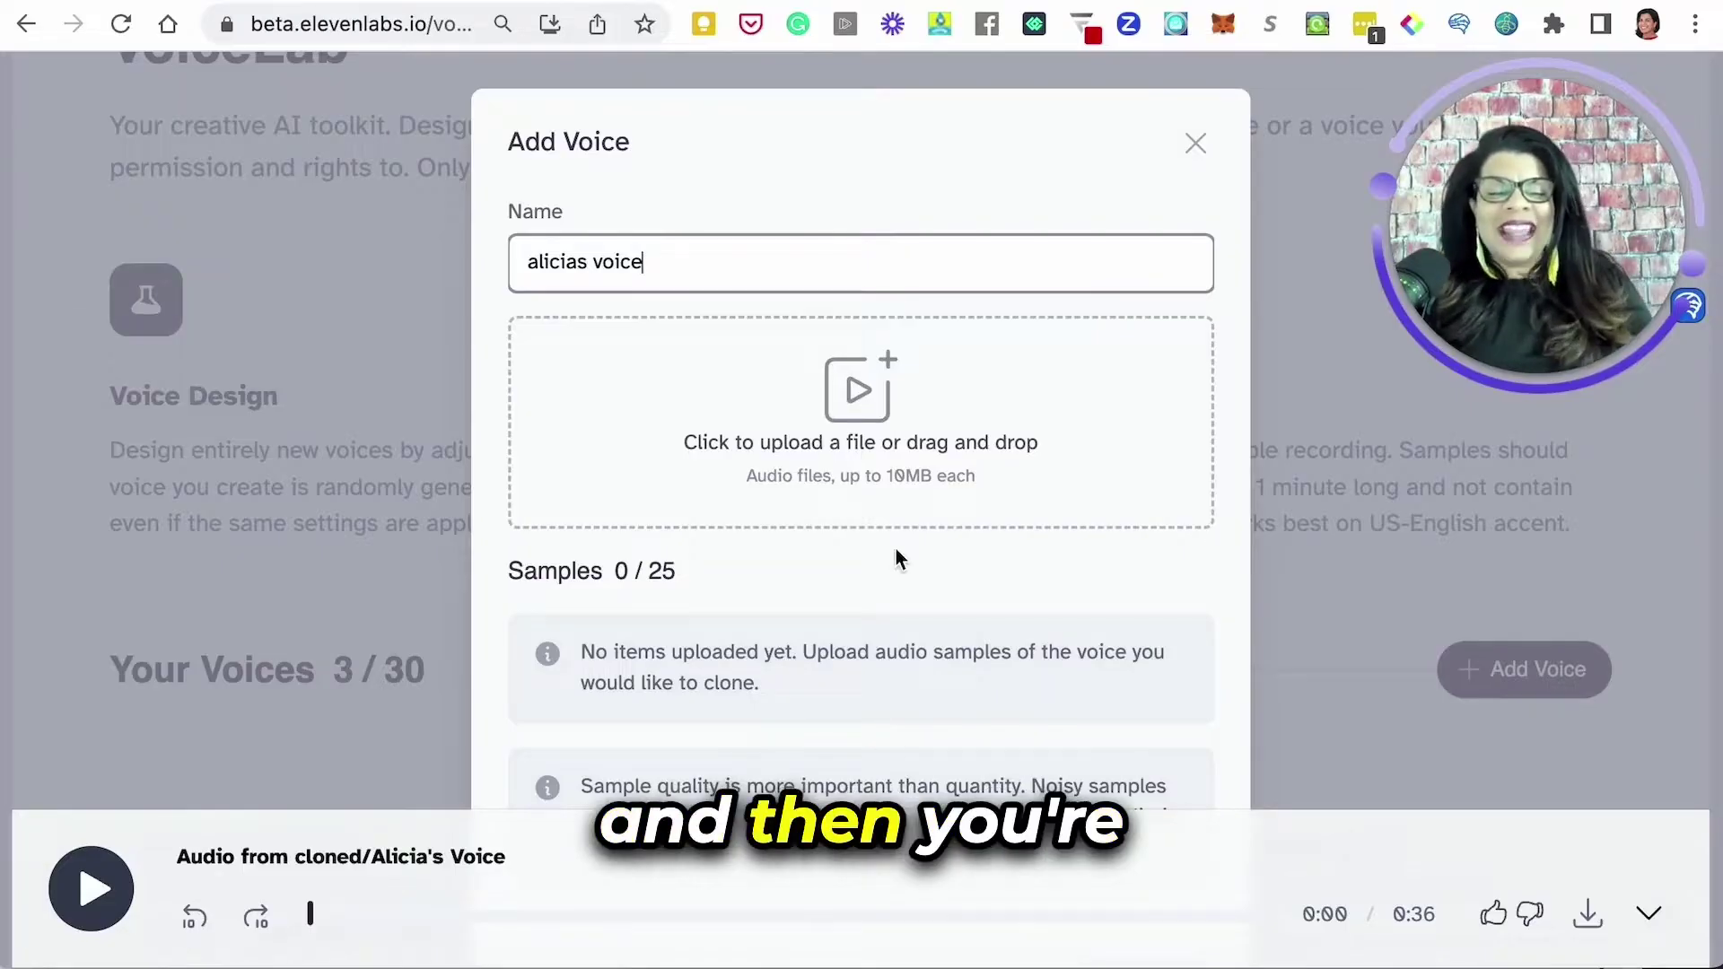
scroll(895, 547, "down", 1)
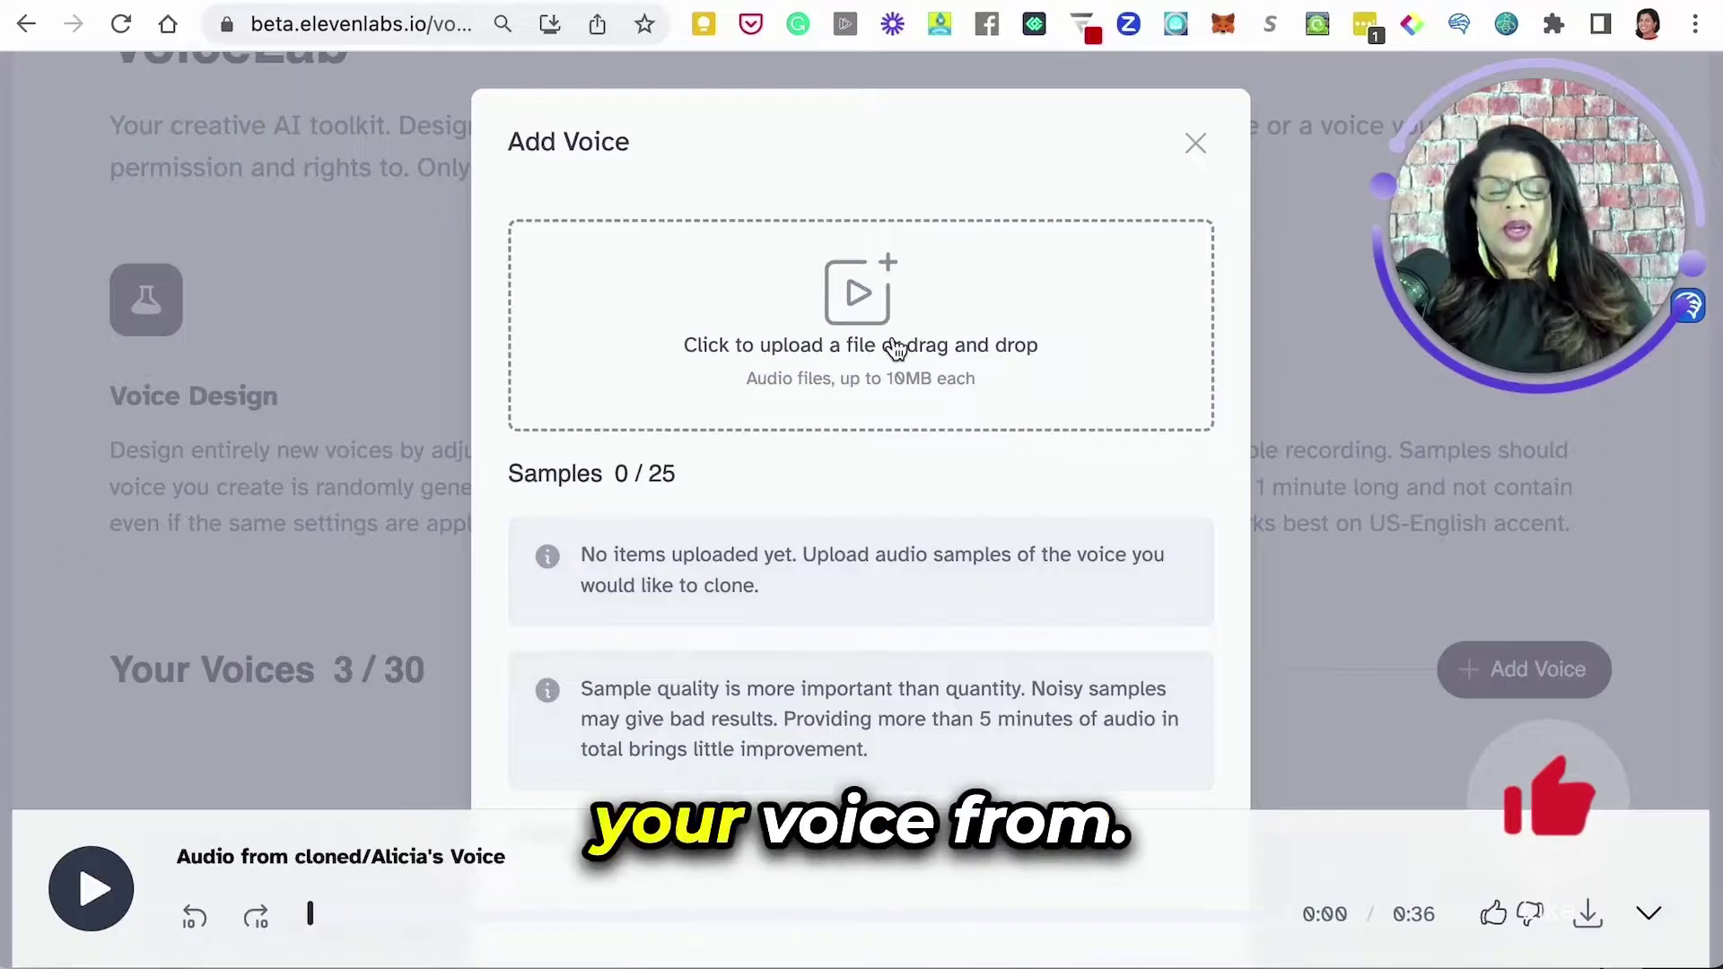
scroll(896, 348, "down", 3)
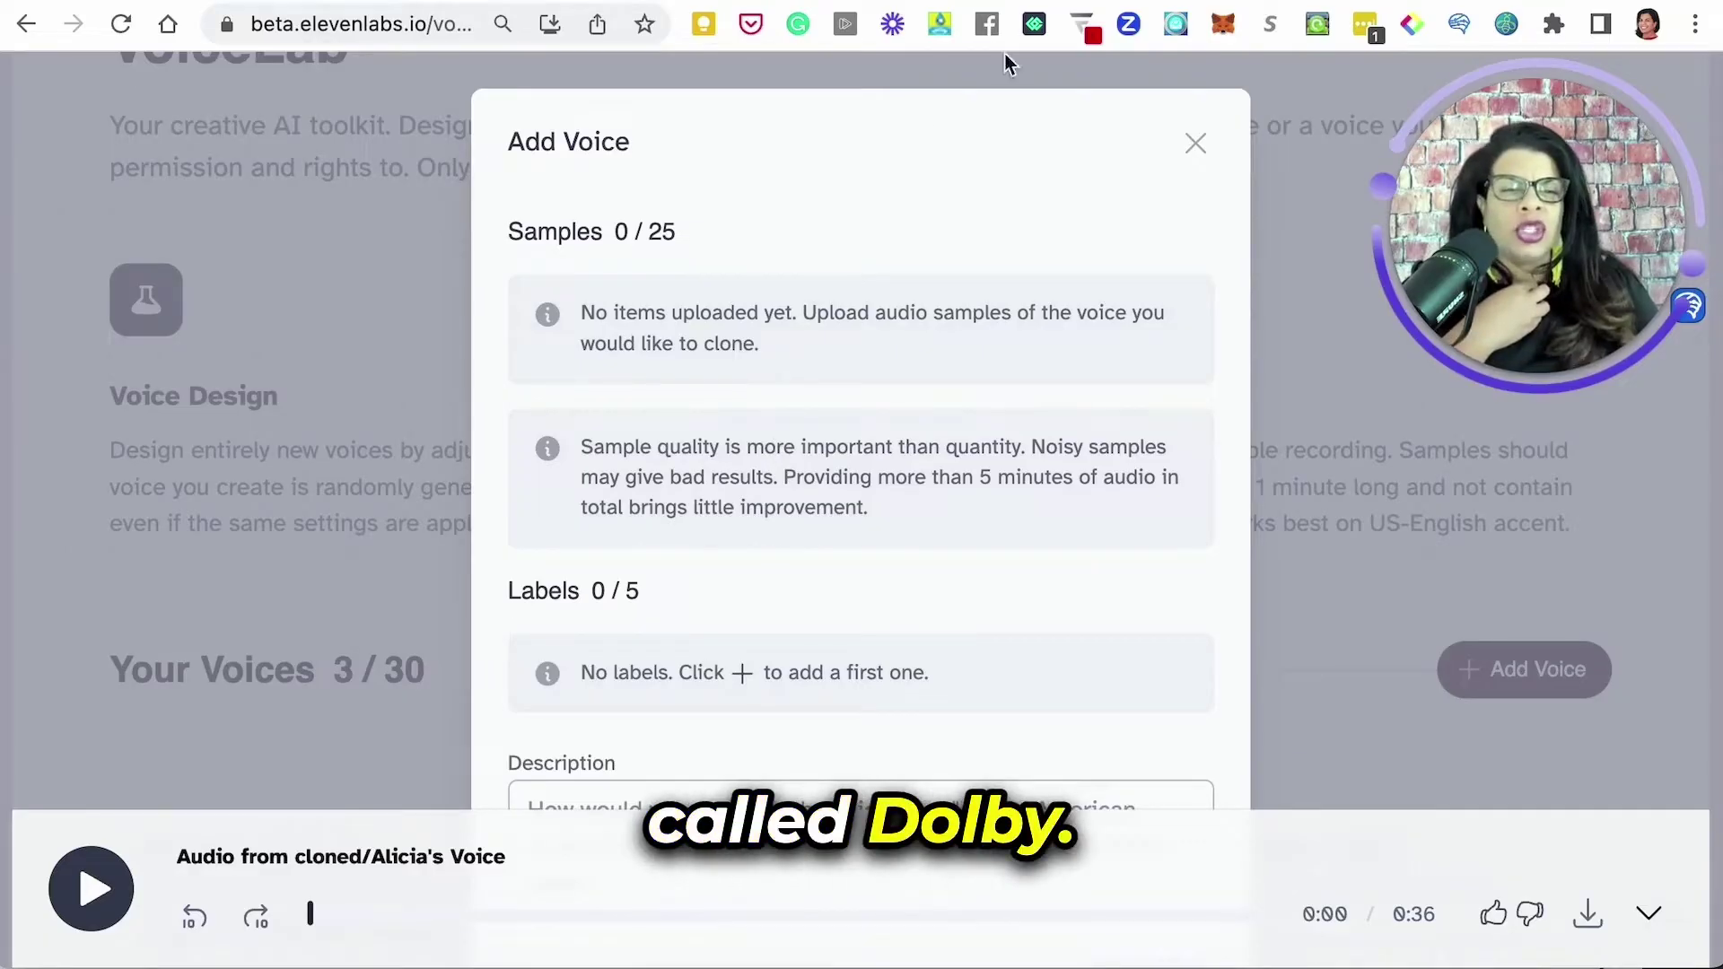
Search for dolby.io in a new browser tab, open the Dolby.io website and look over its homepage.
key("ctrl+t")
type("d")
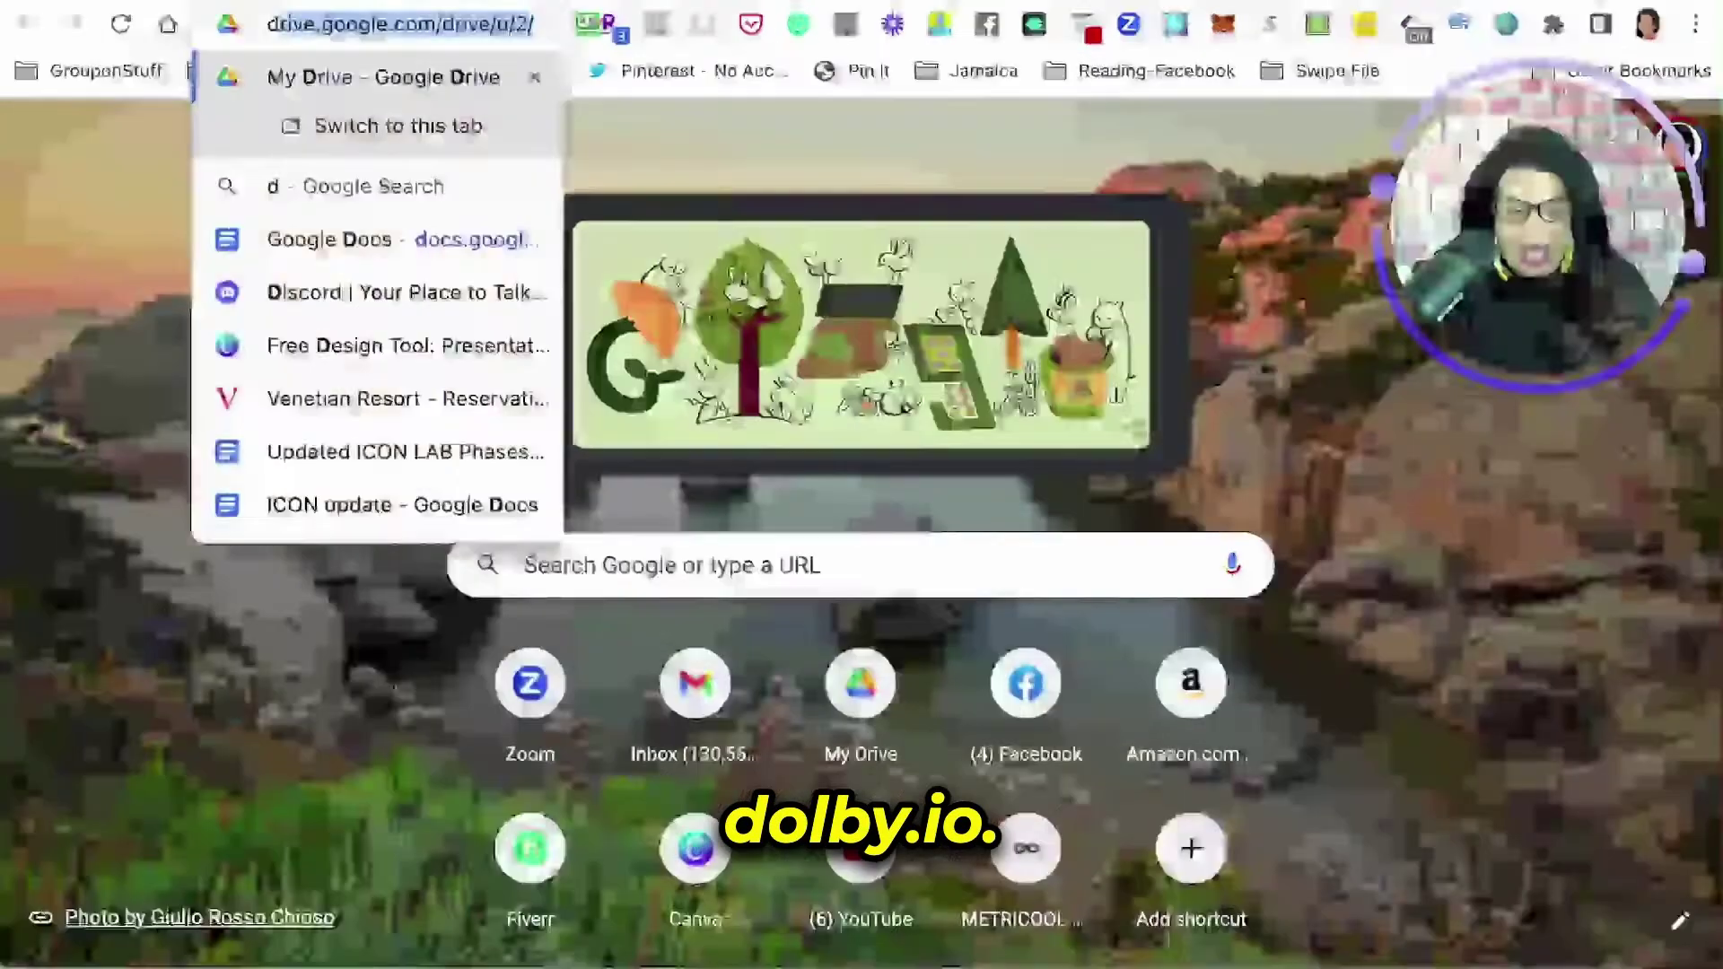
type("olby.")
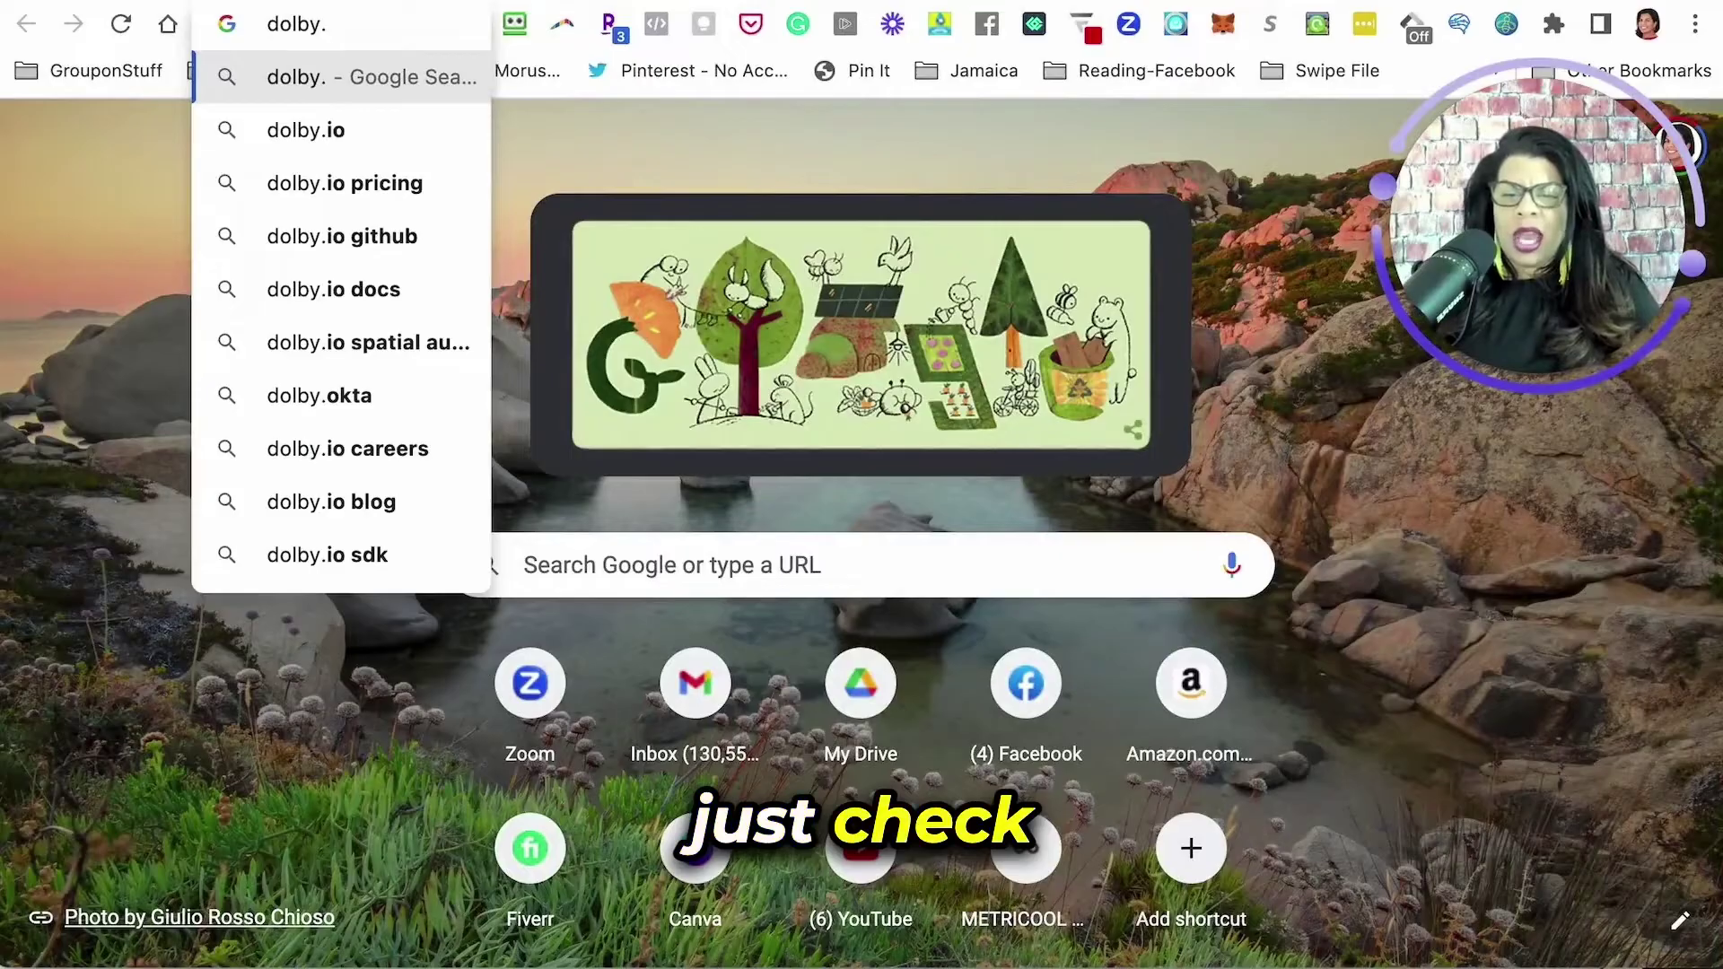
key("Down")
key("Return")
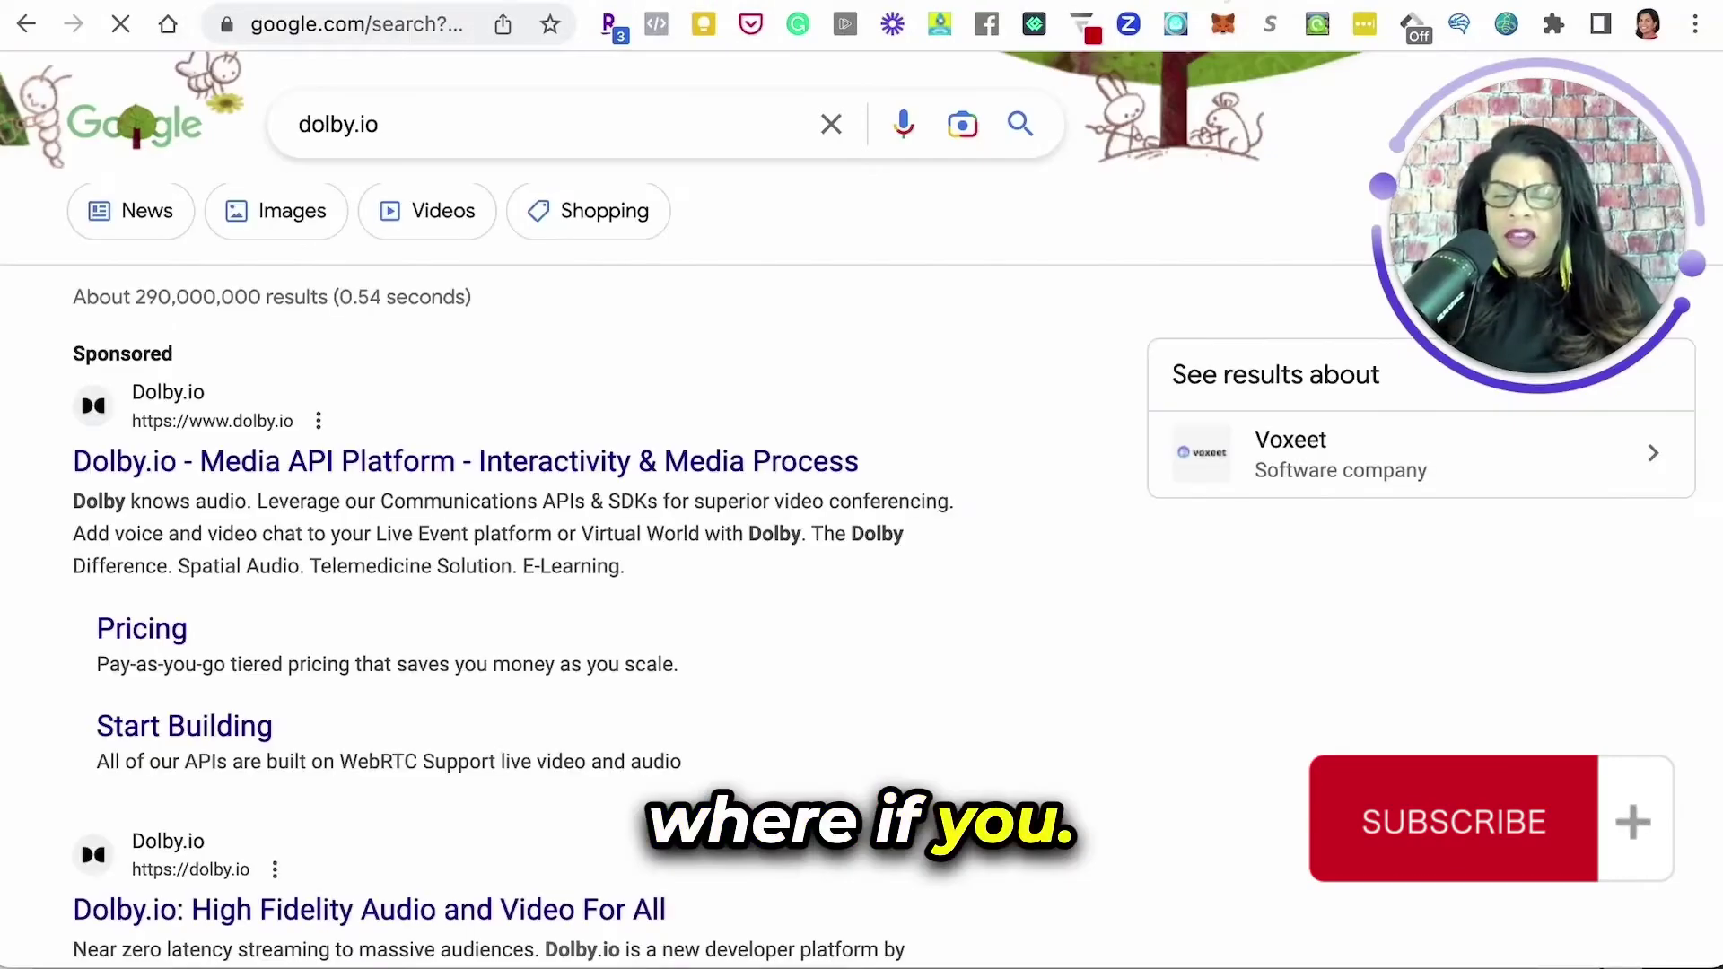
left_click(601, 469)
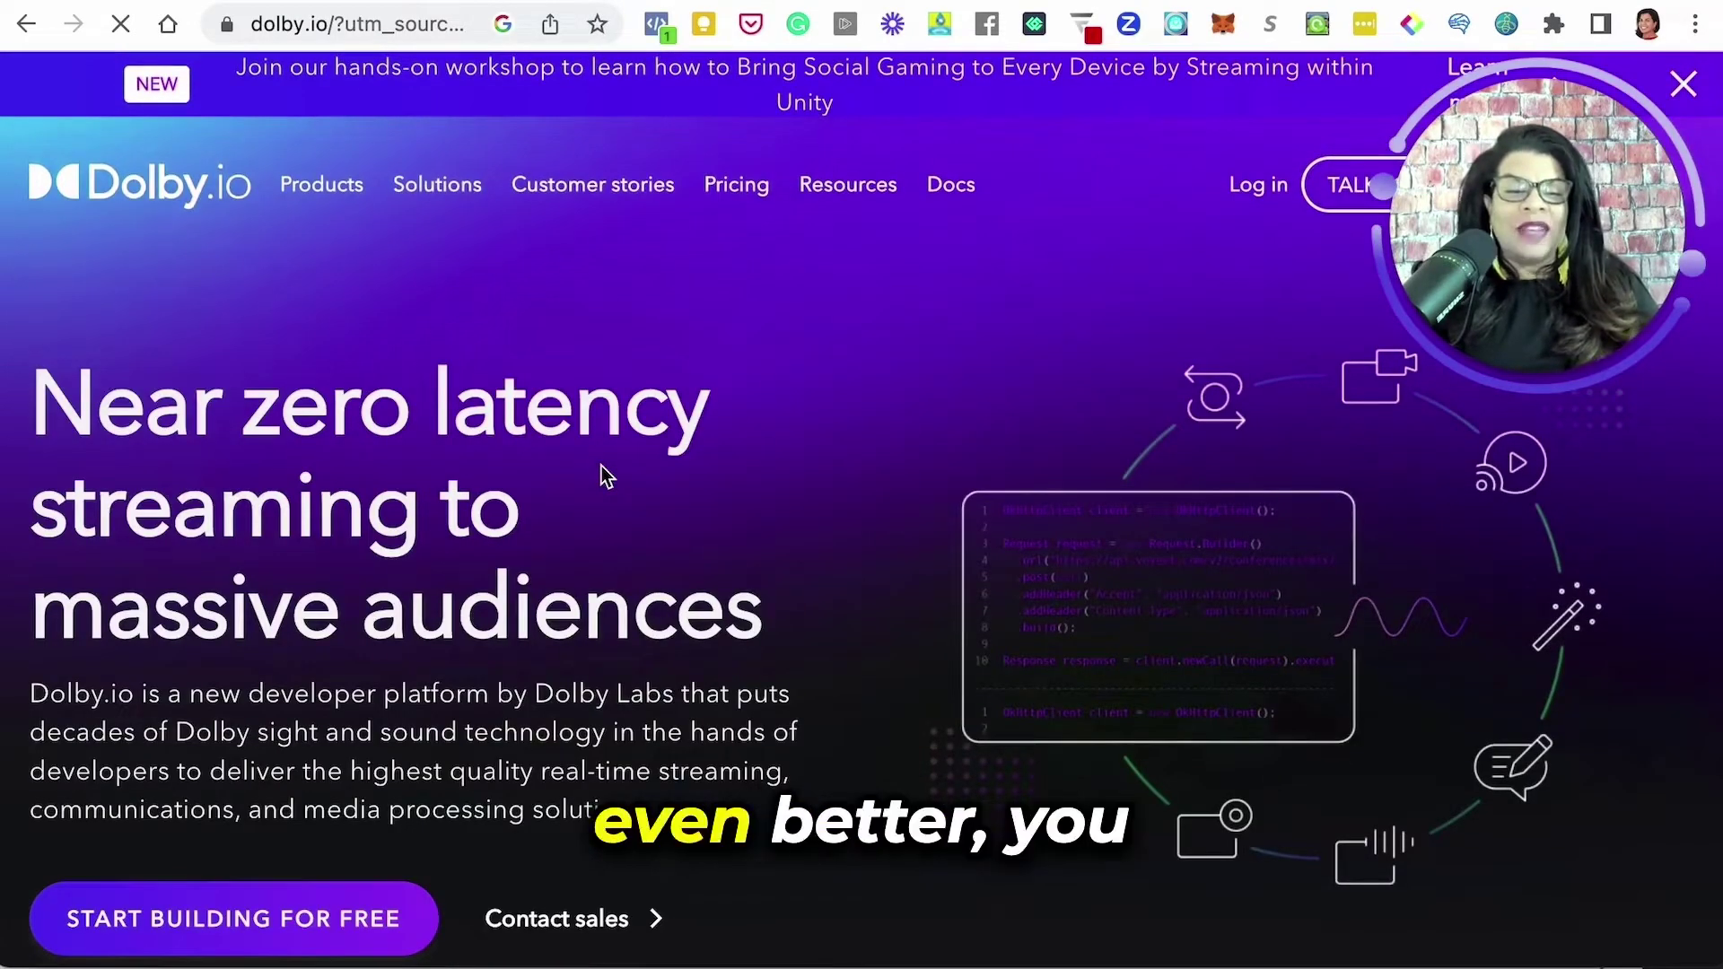
scroll(592, 691, "down", 3)
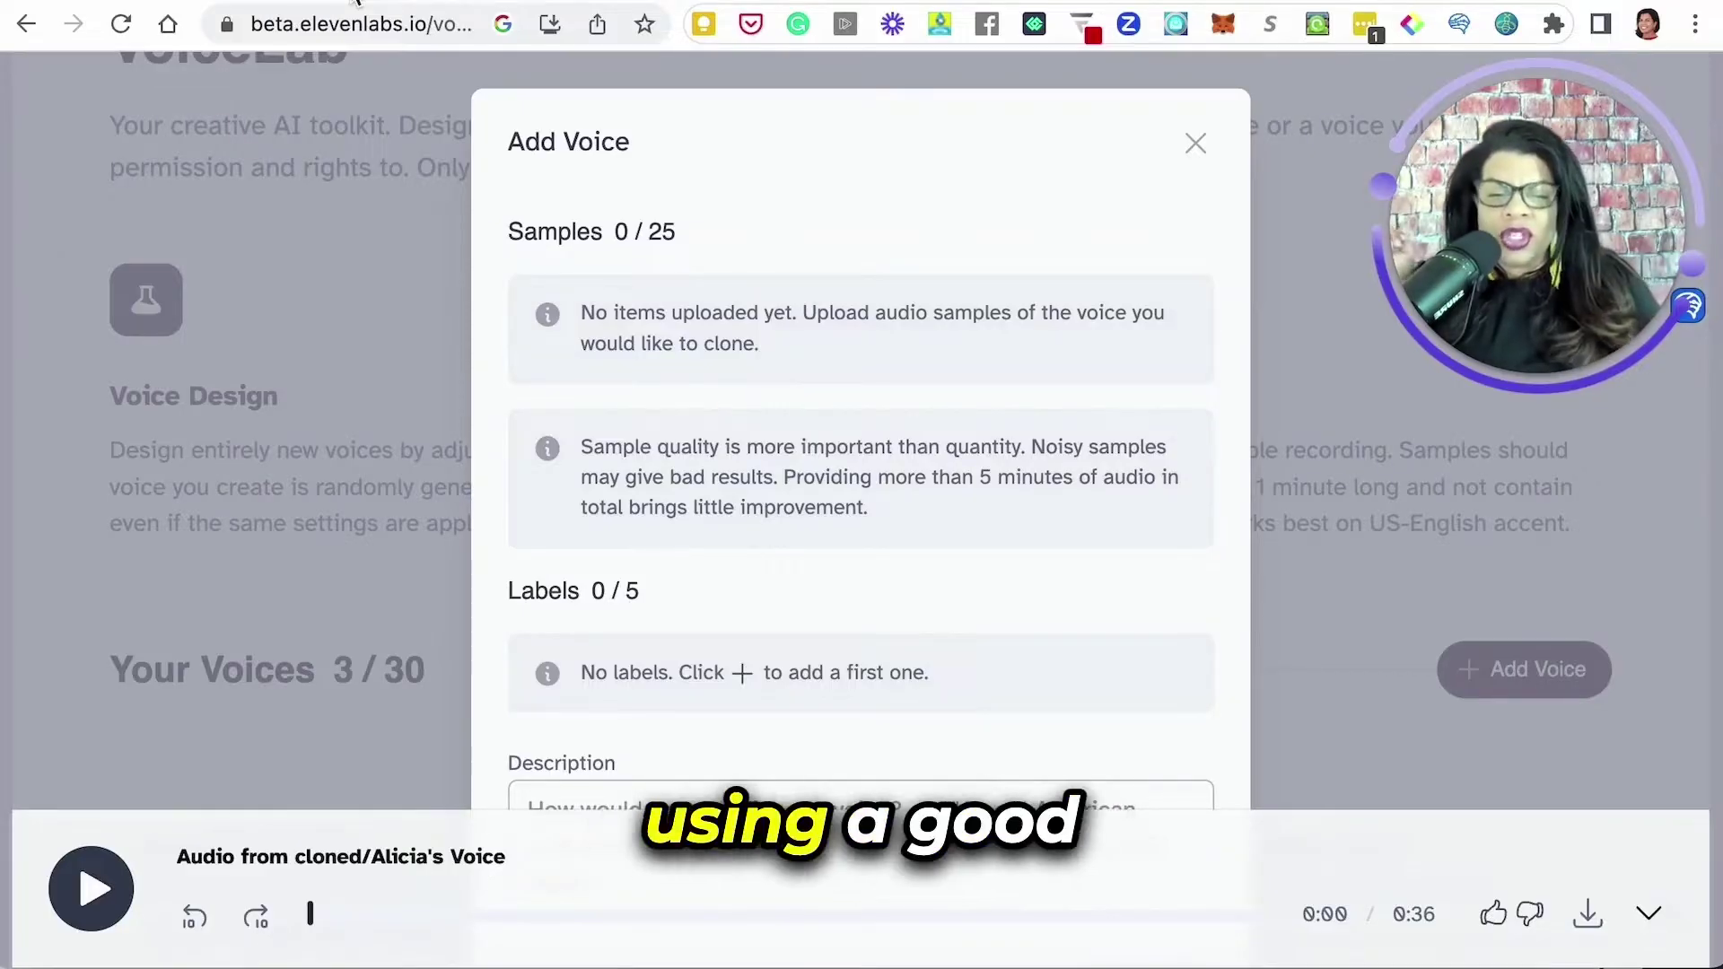
Add the audio files p1-11vabs-v2.mp3 and p2-11labs.mp3 from Downloads as samples for the cloned voice in ElevenLabs.
scroll(696, 471, "up", 4)
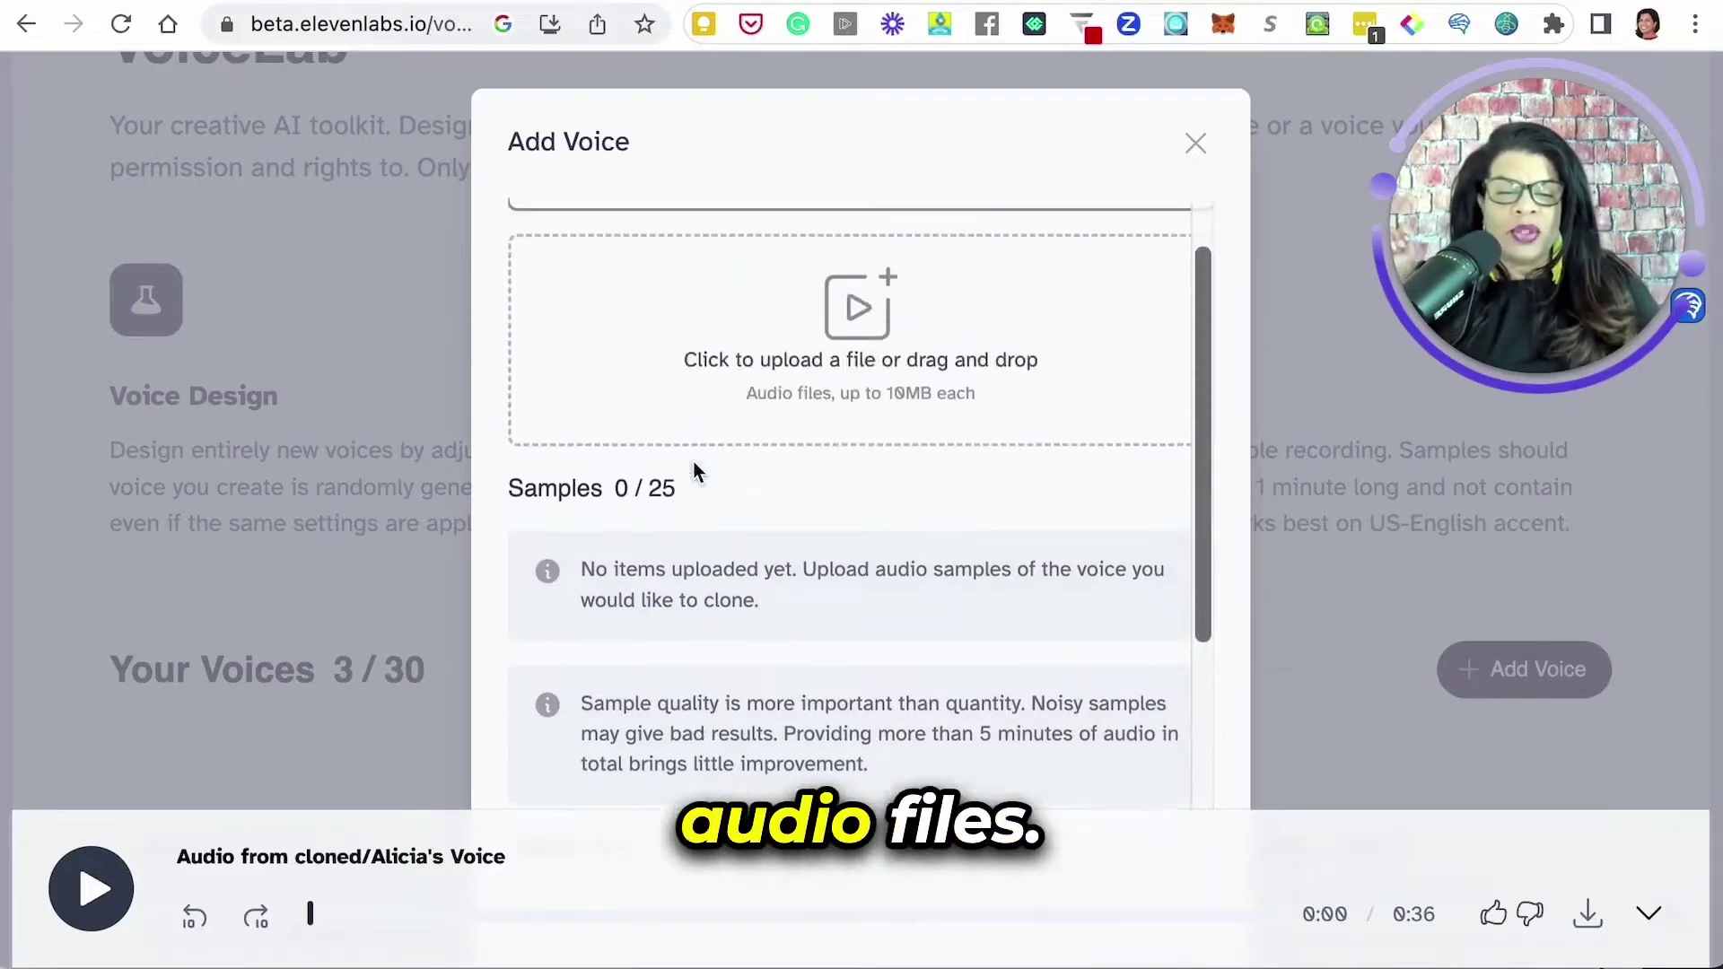
left_click(857, 406)
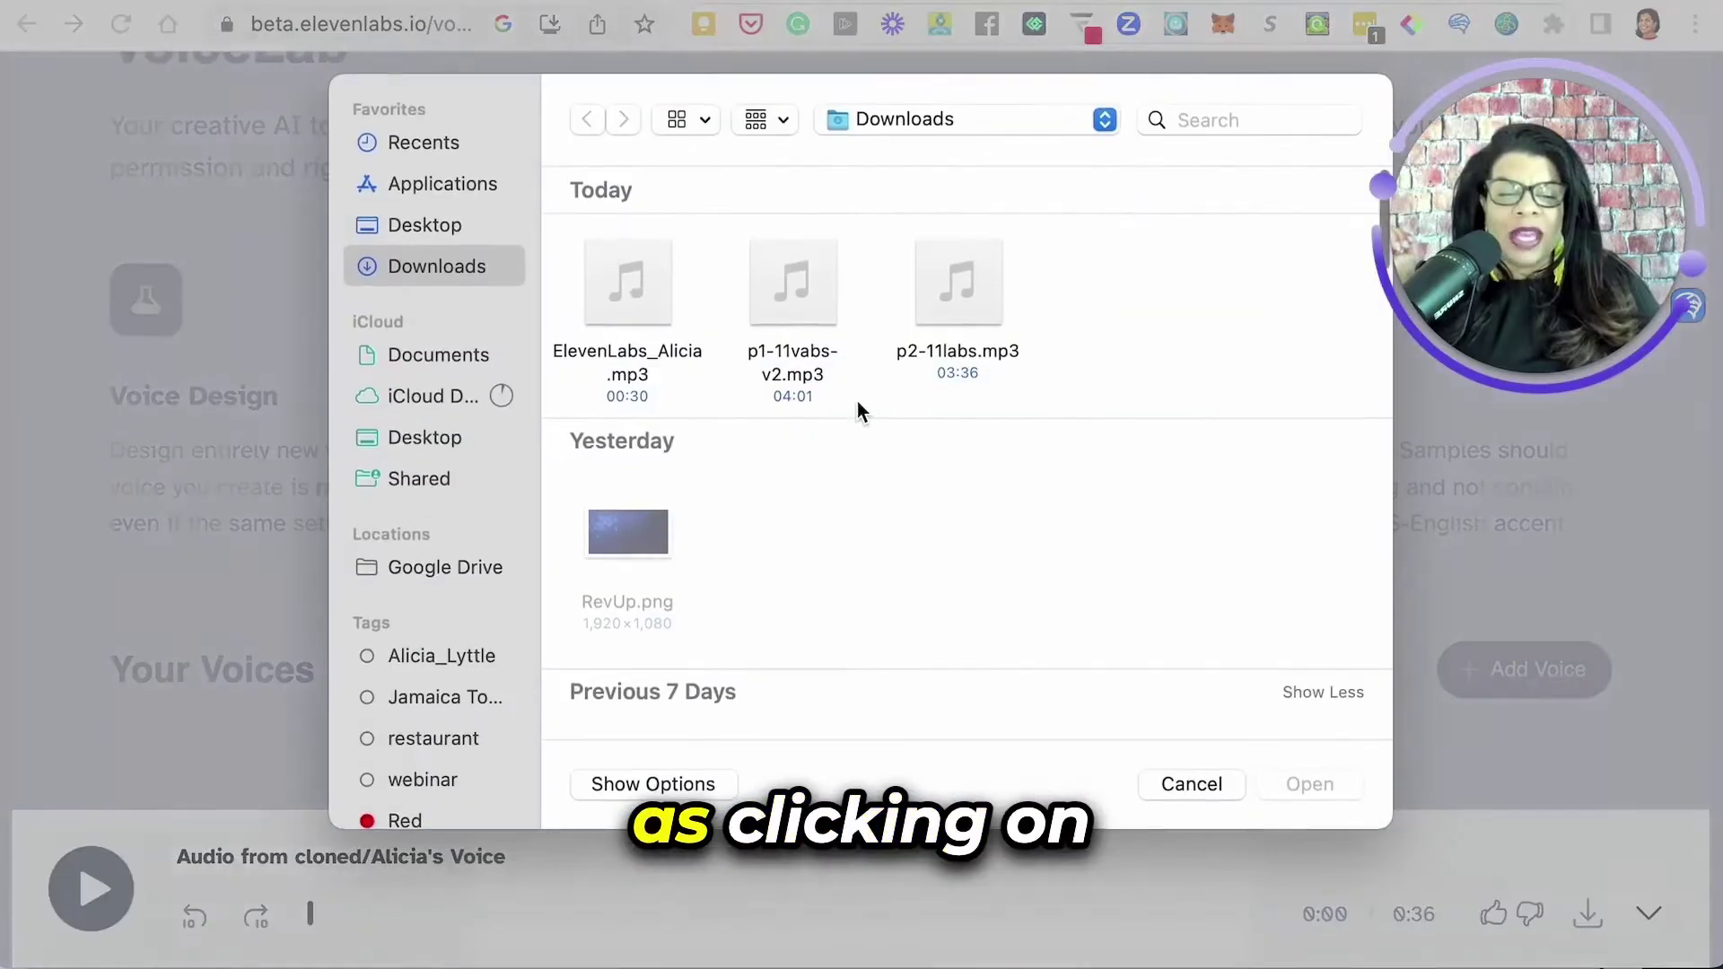
left_click(779, 373)
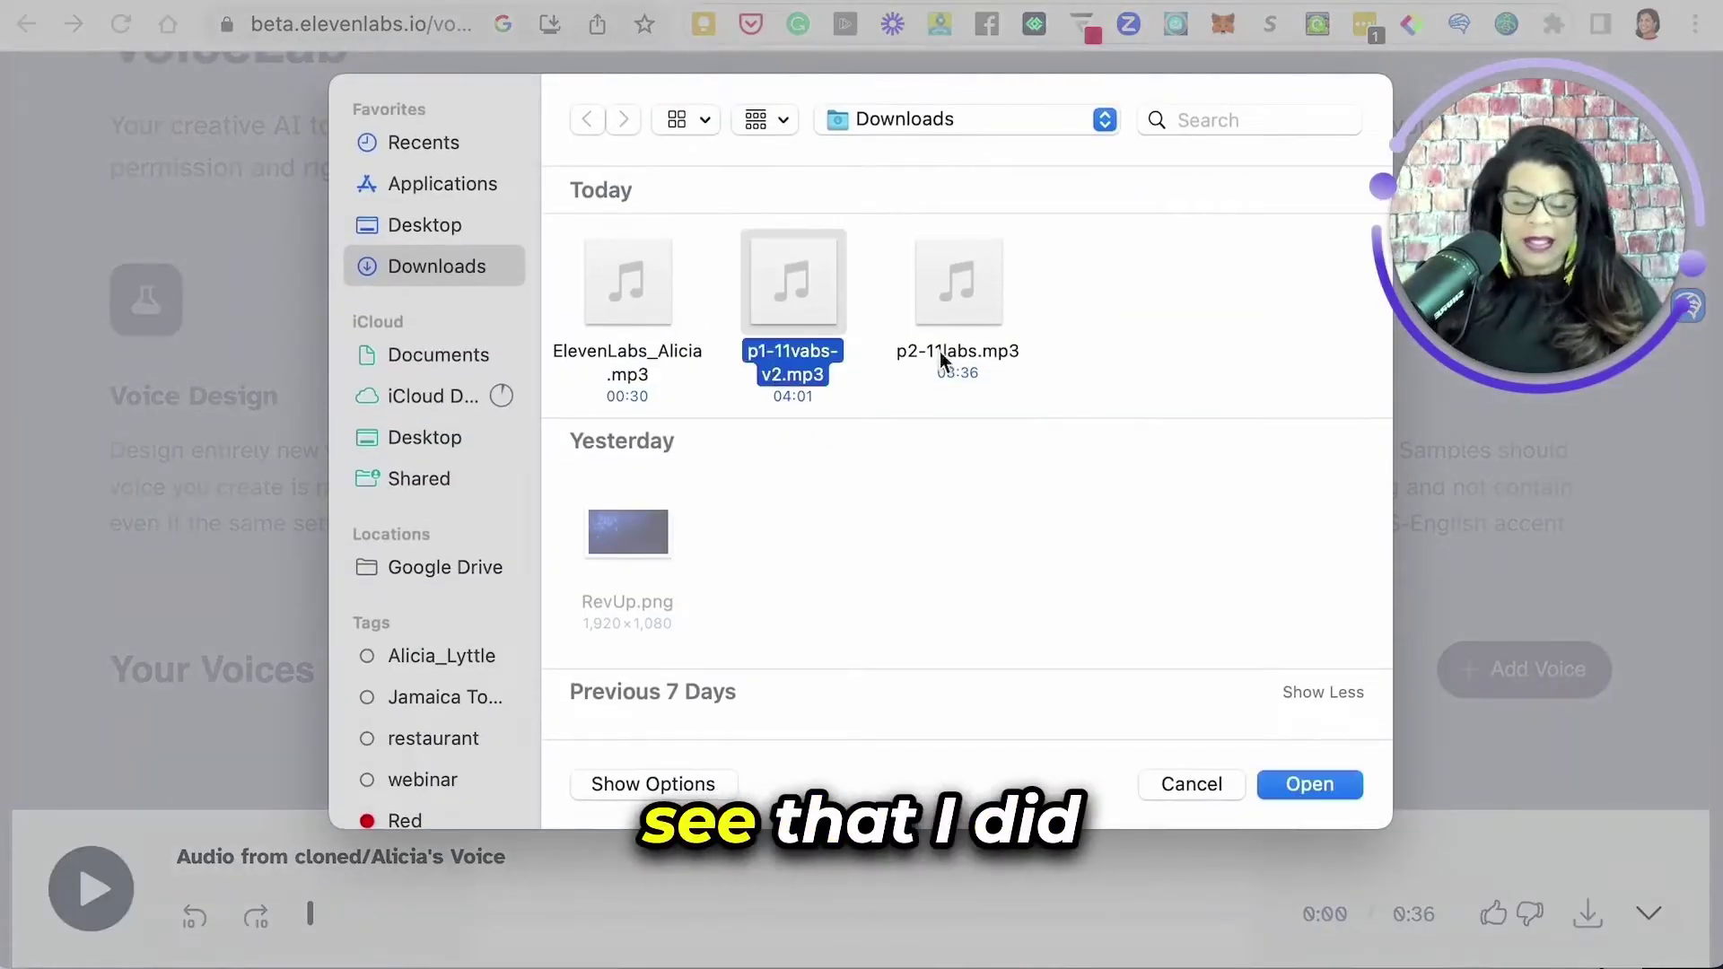
left_click(967, 353, "shift")
left_click(1309, 784)
scroll(808, 462, "down", 5)
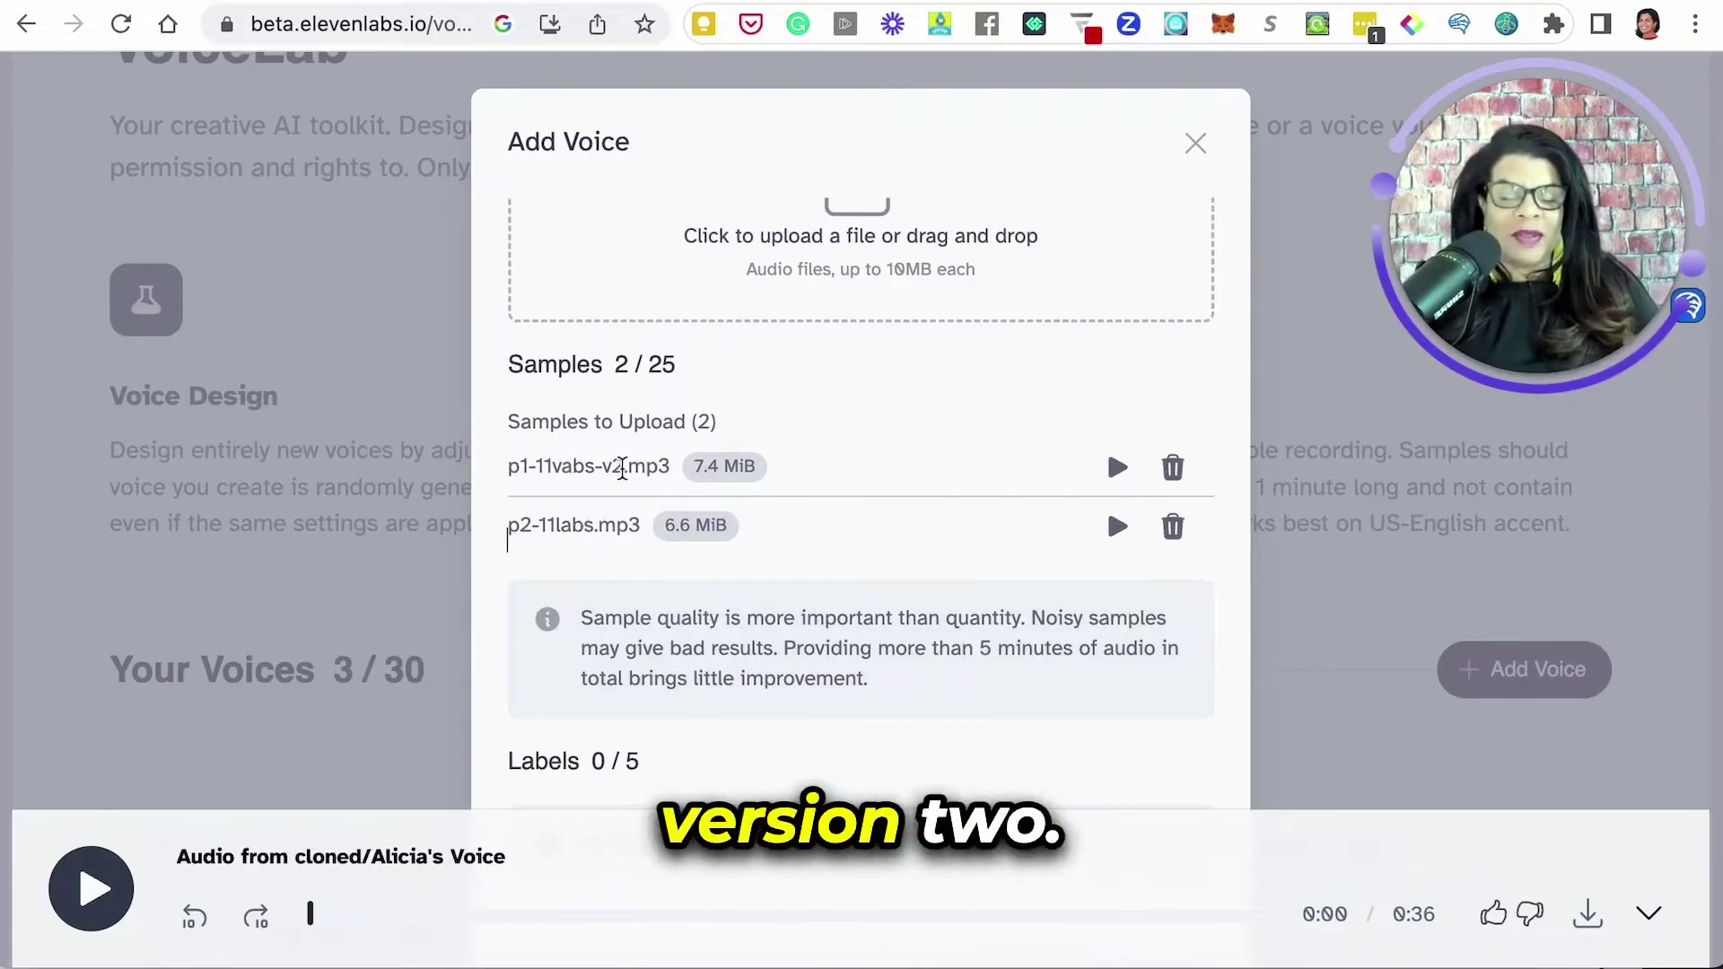
Review the labels, description and consent sections of the Add Voice form, and collapse the audio player covering its lower part.
scroll(682, 561, "down", 5)
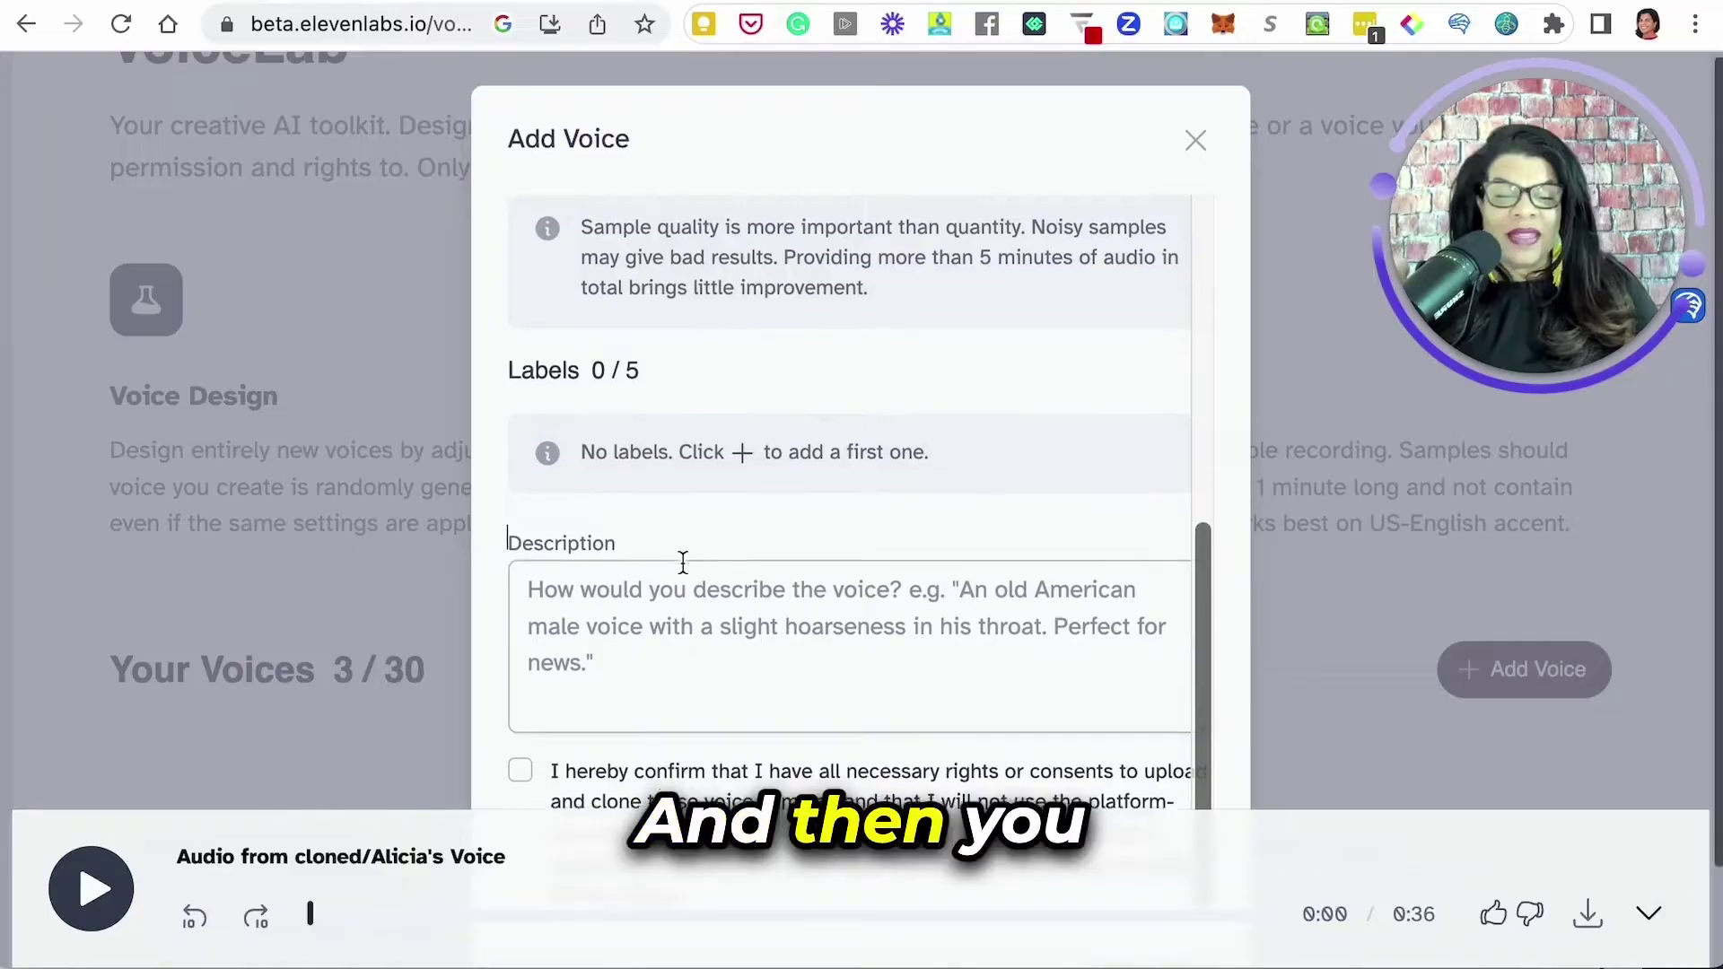
scroll(682, 562, "down", 2)
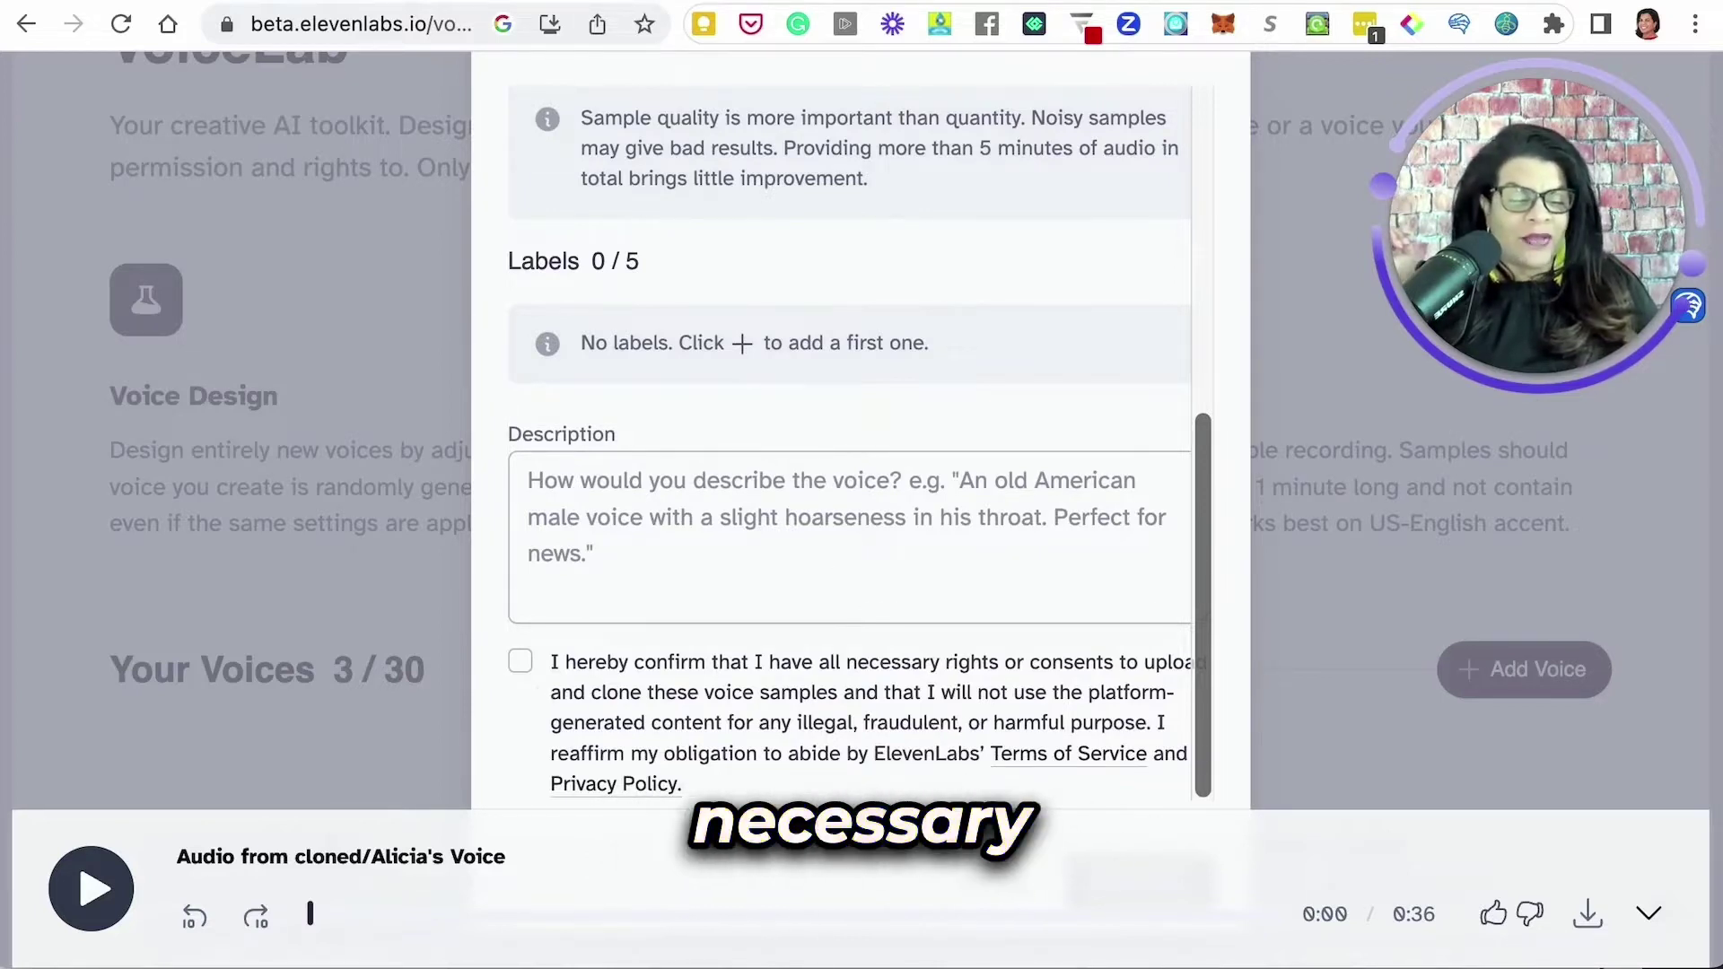
left_click(1648, 913)
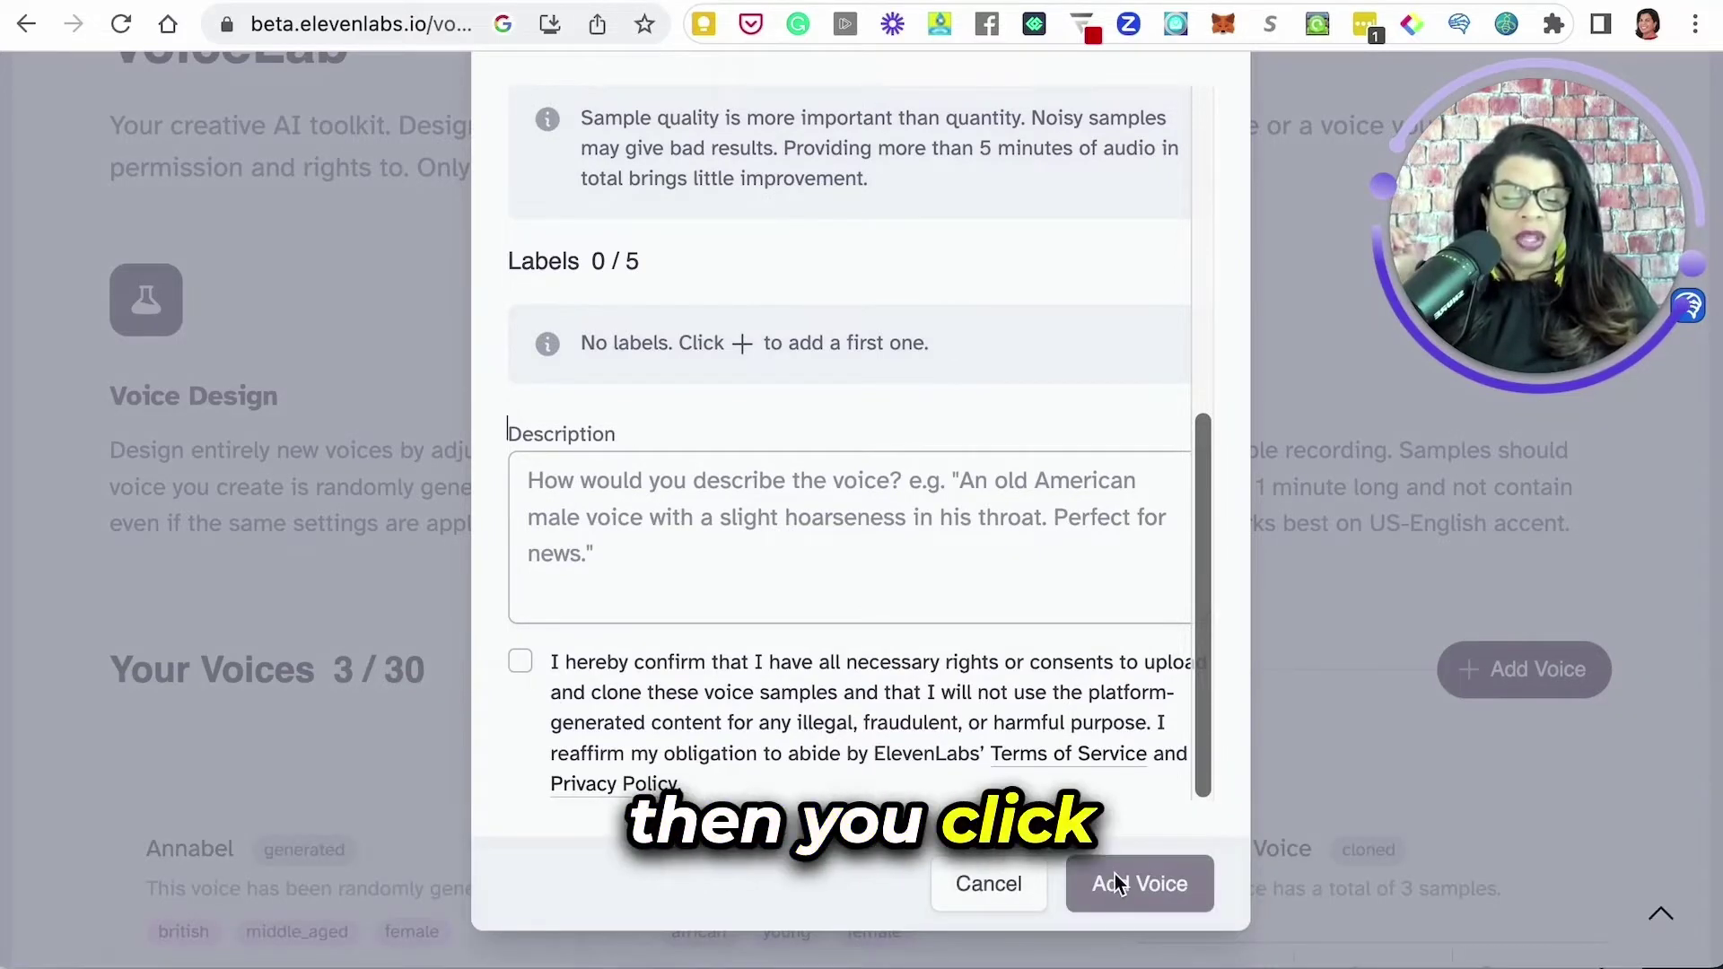
scroll(1075, 585, "up", 6)
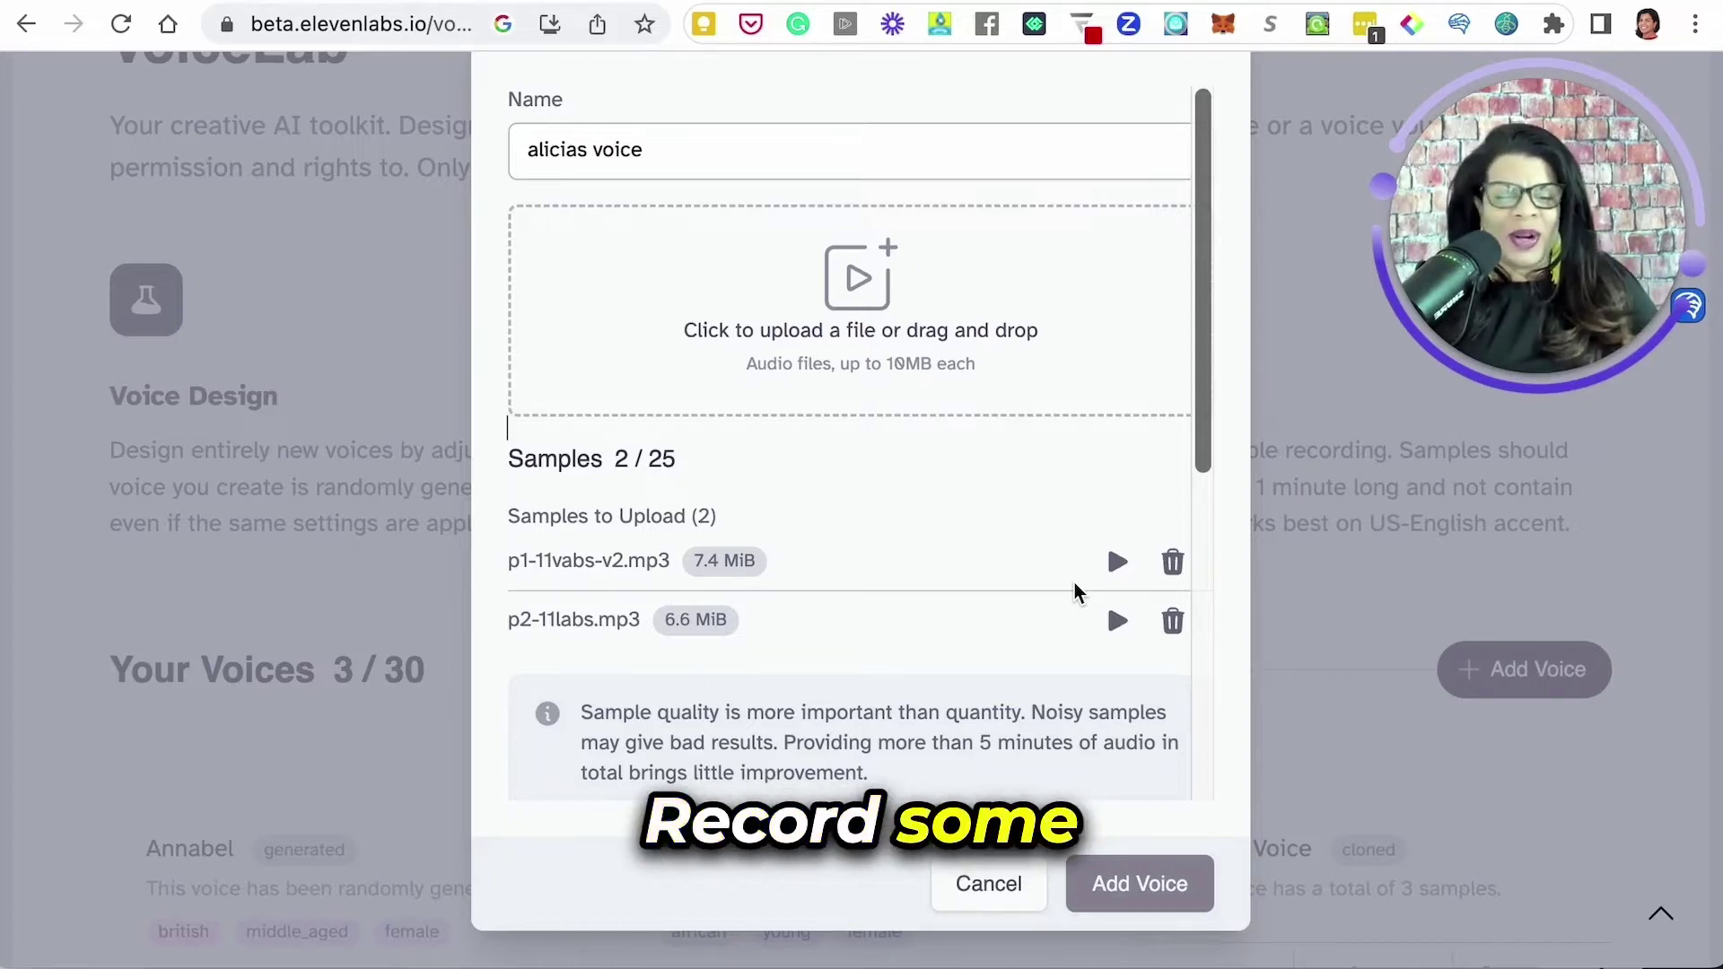
Remove both uploaded audio samples and cancel adding the cloned voice.
left_click(1174, 622)
left_click(1173, 563)
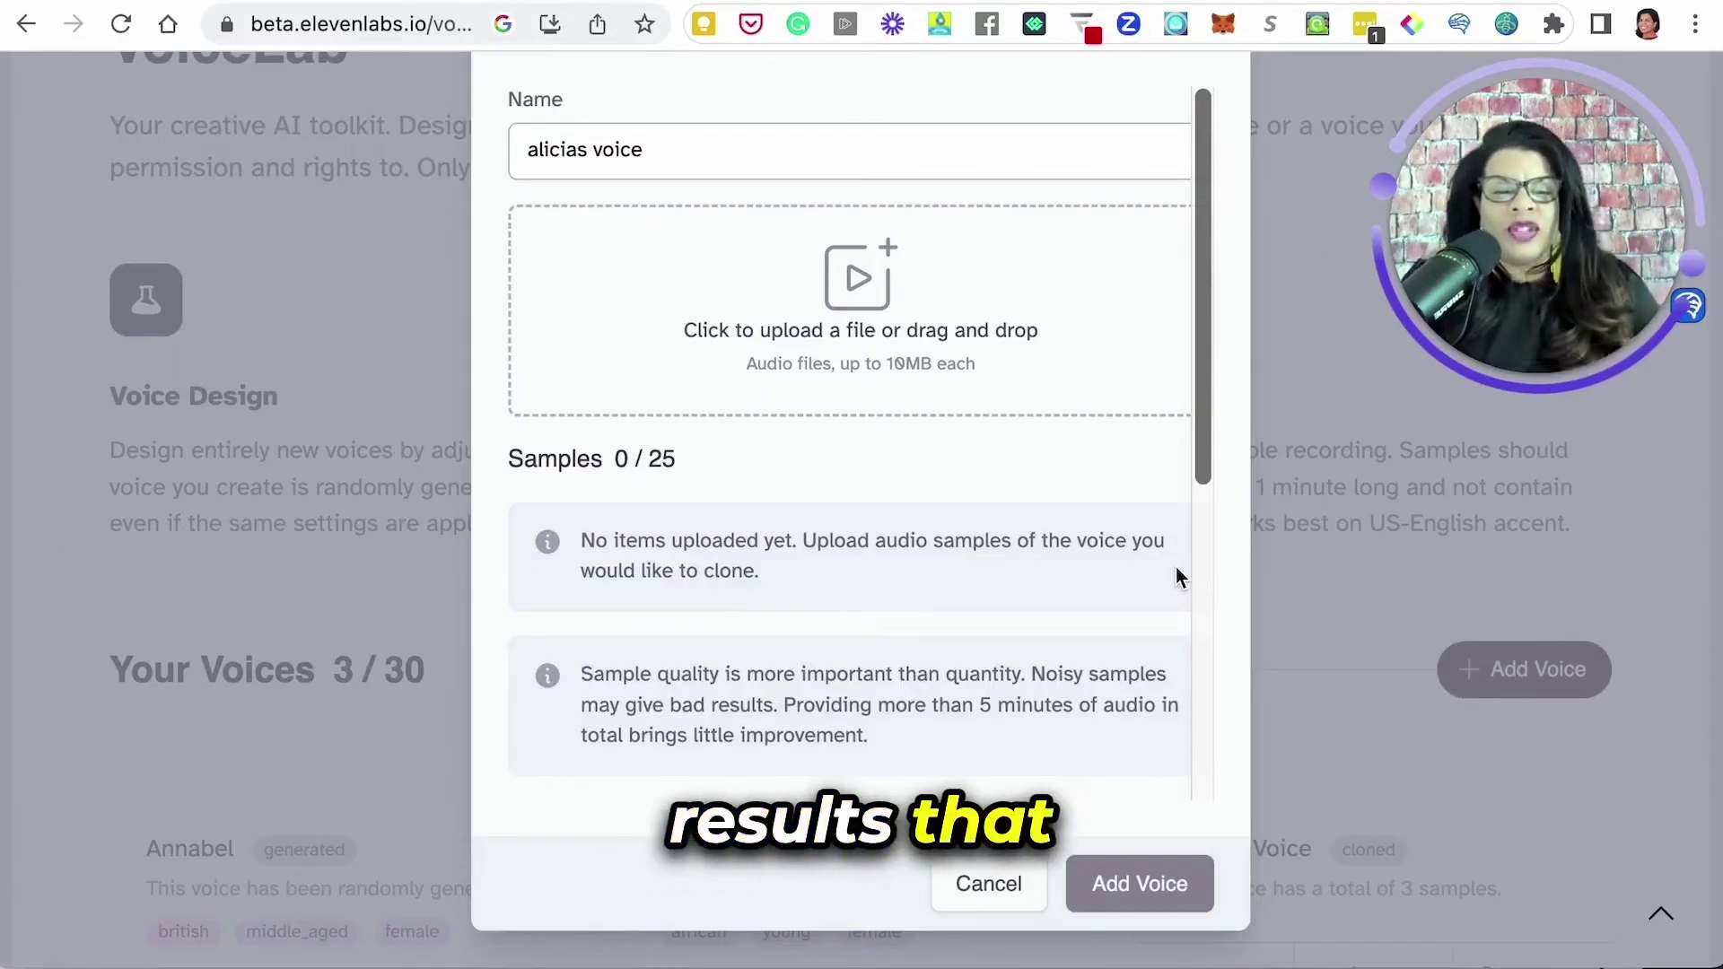
left_click(1012, 882)
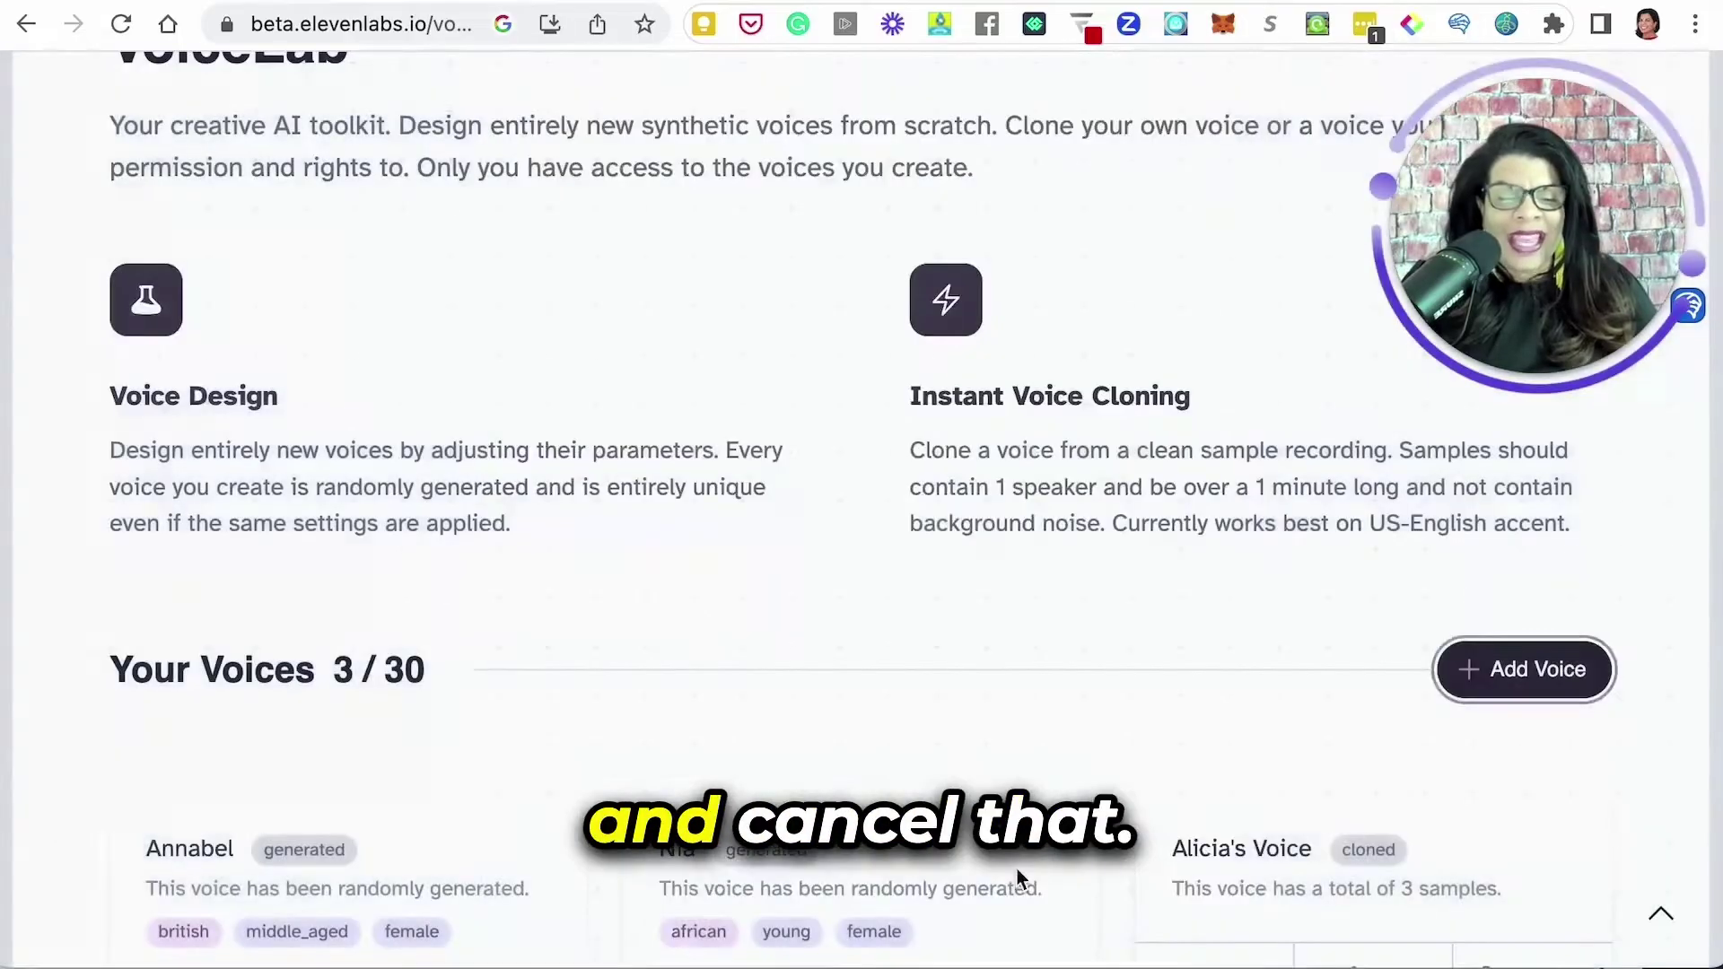
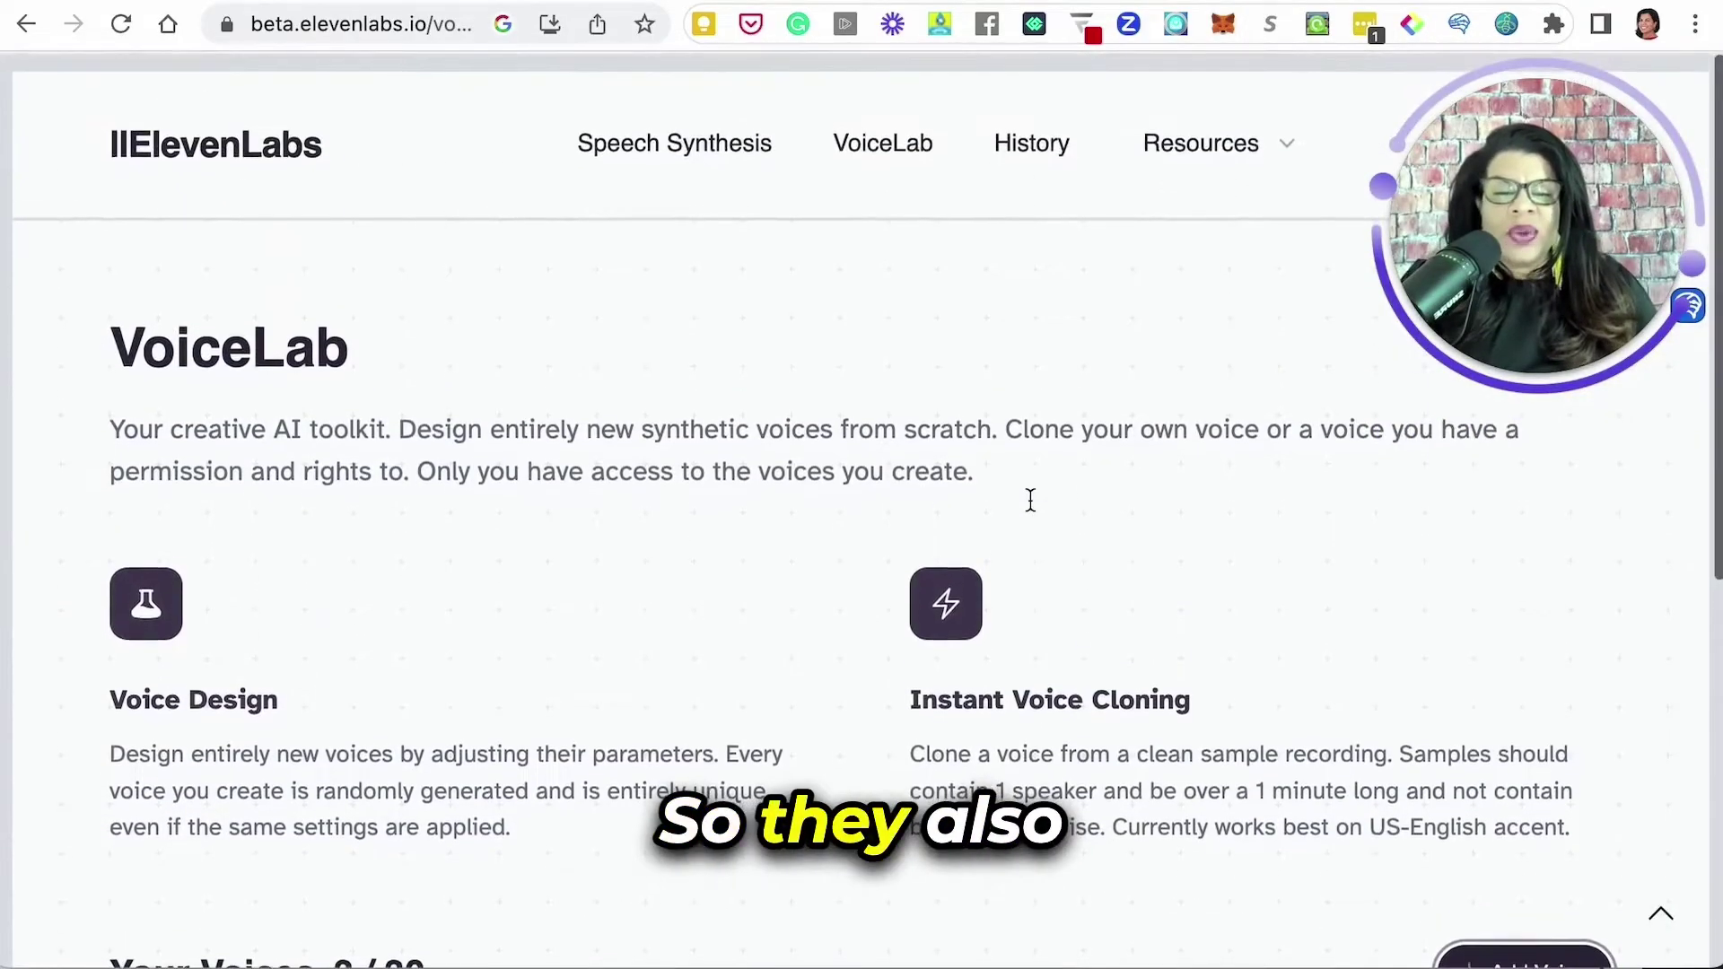
Start adding a new voice using the Voice Design type.
scroll(1030, 499, "down", 5)
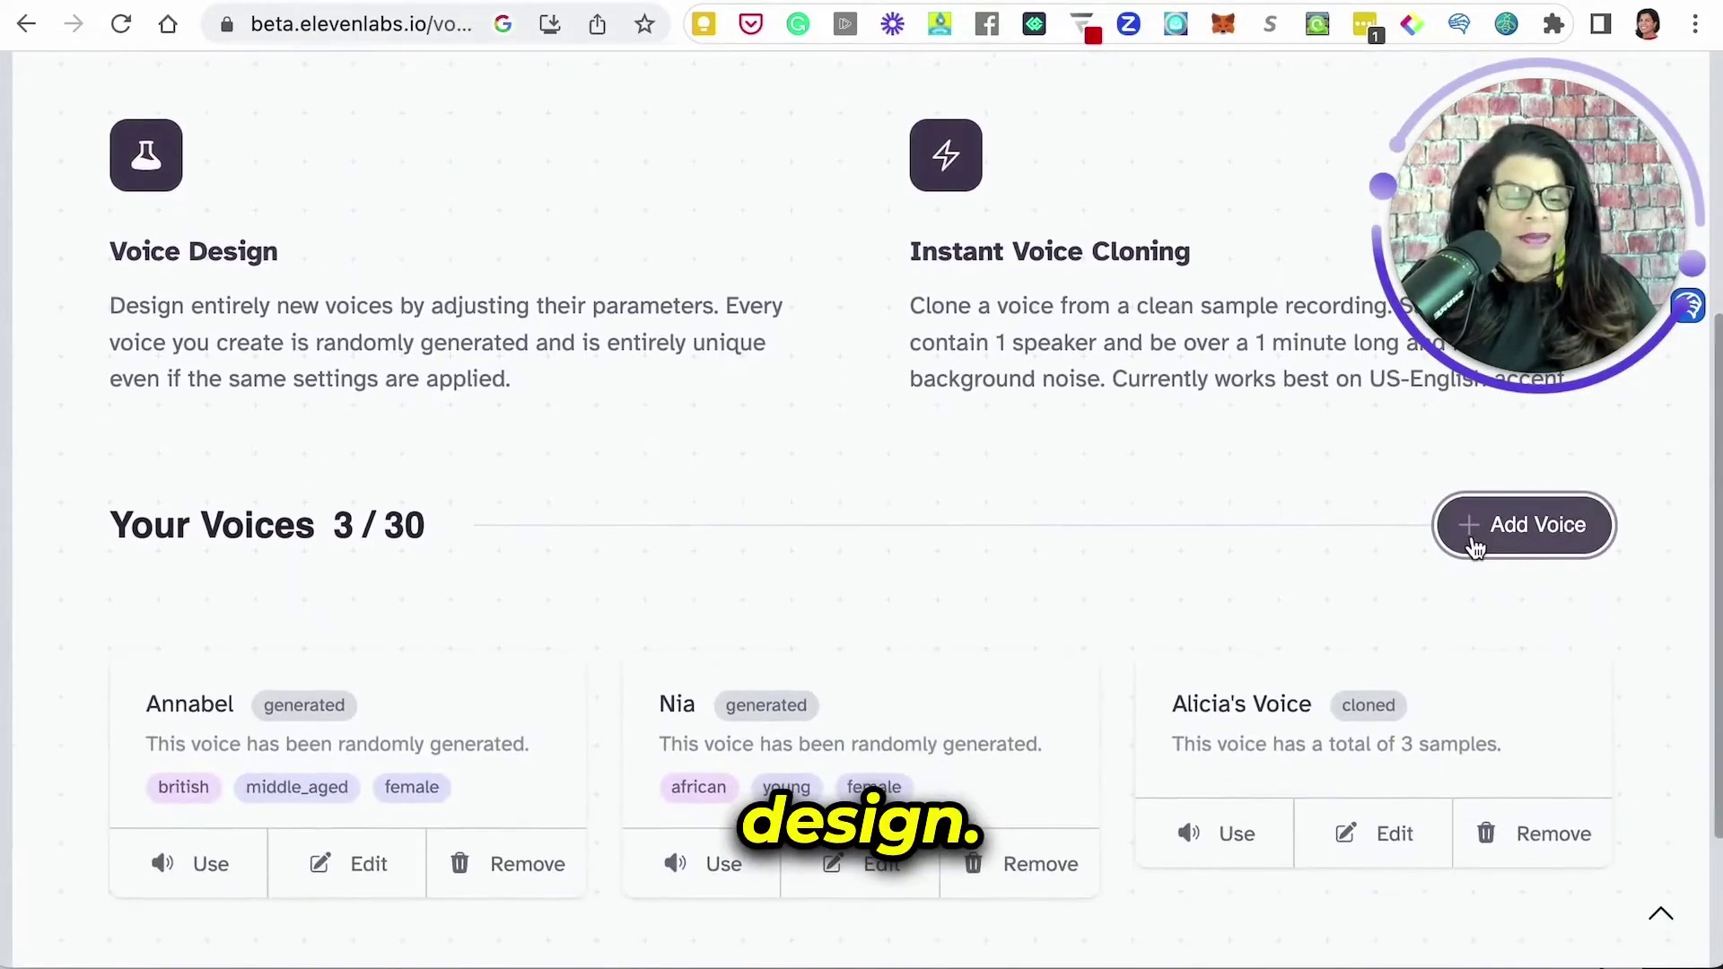
left_click(1493, 521)
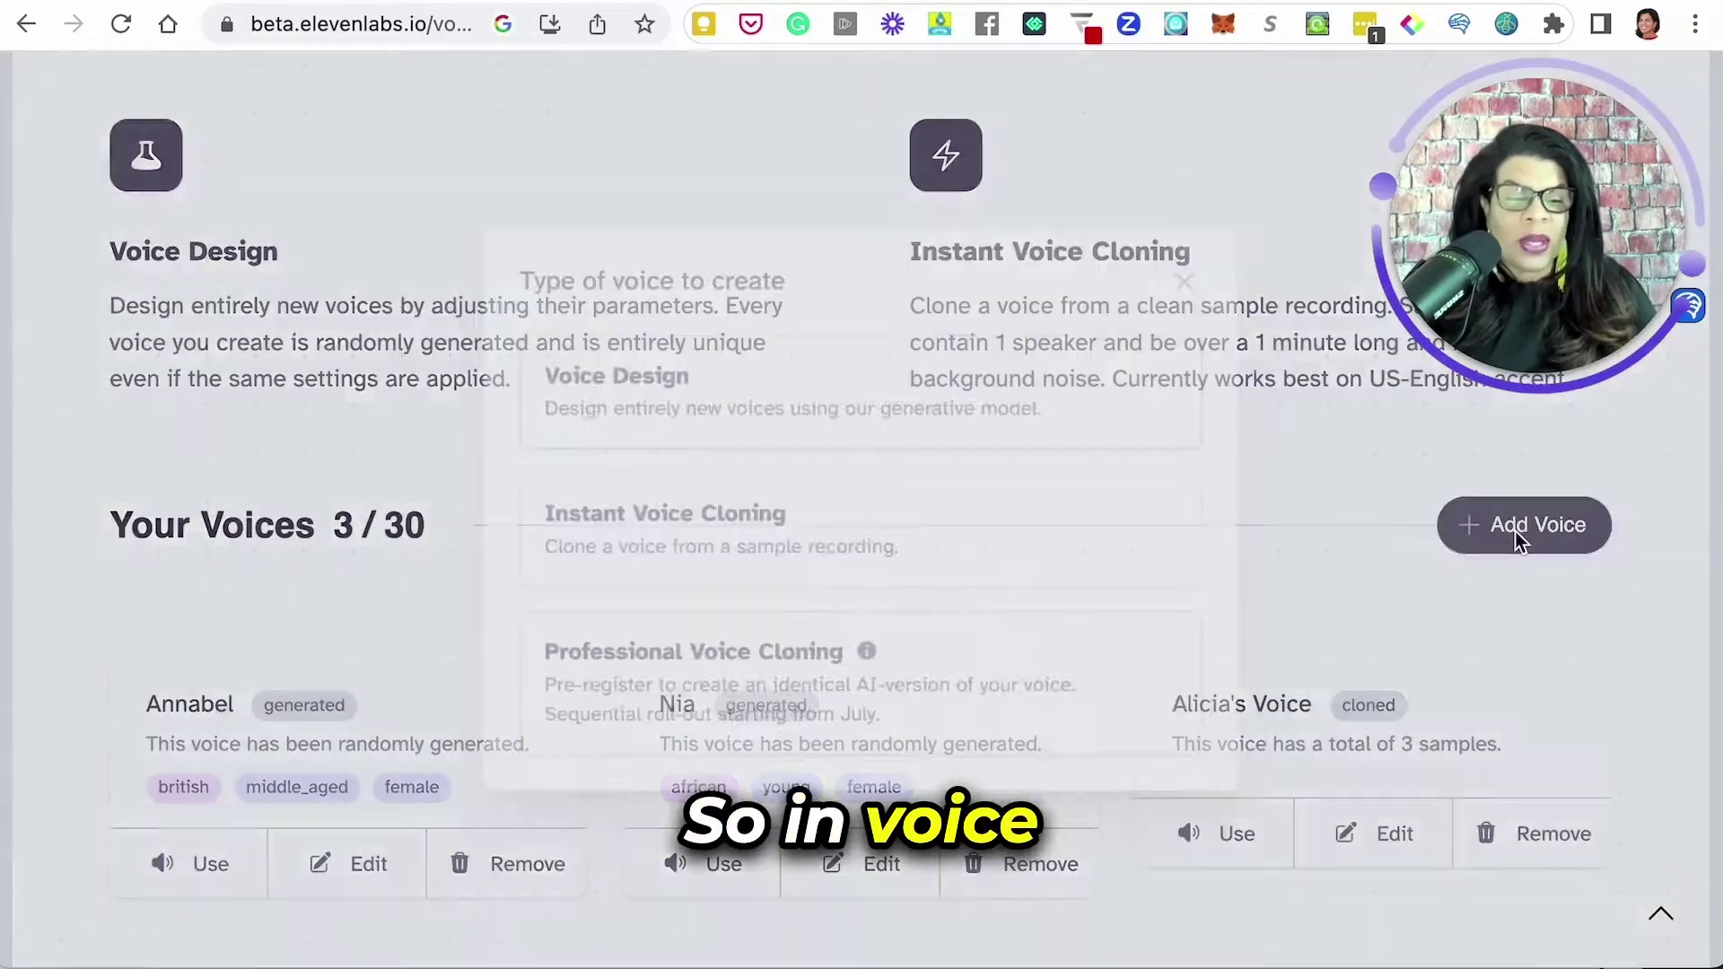
left_click(914, 417)
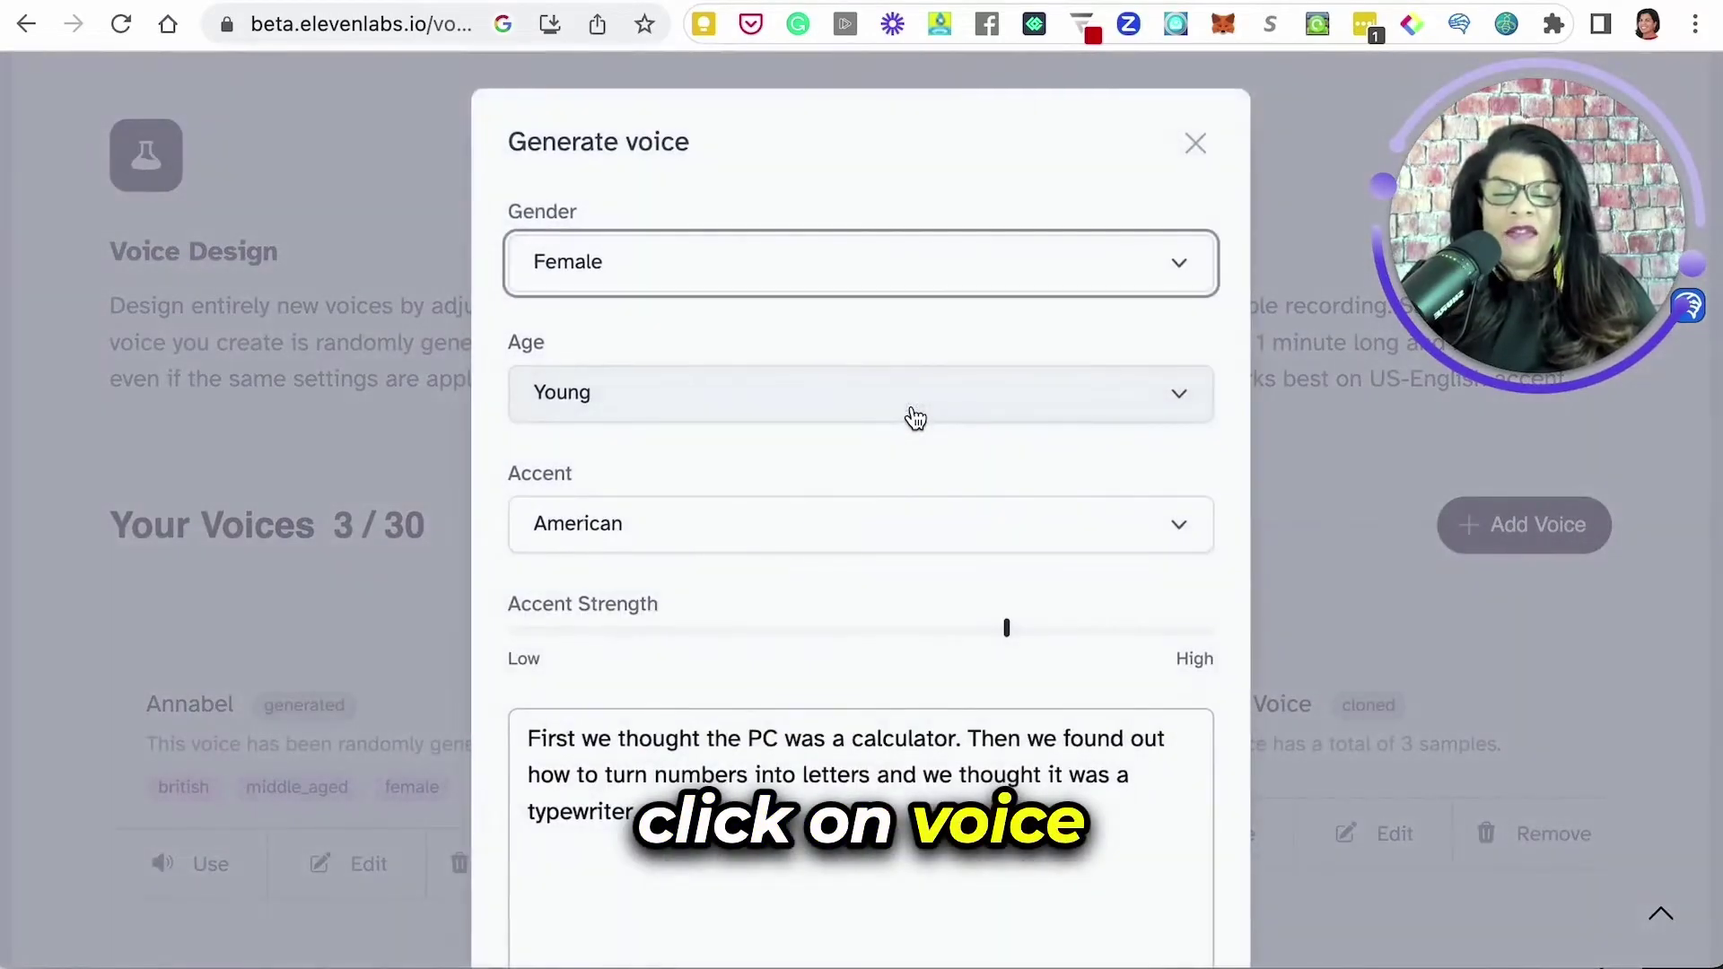
Keep the generated voice's gender as Female, set its accent to British, and place the cursor in the sample text.
left_click(908, 280)
left_click(908, 280)
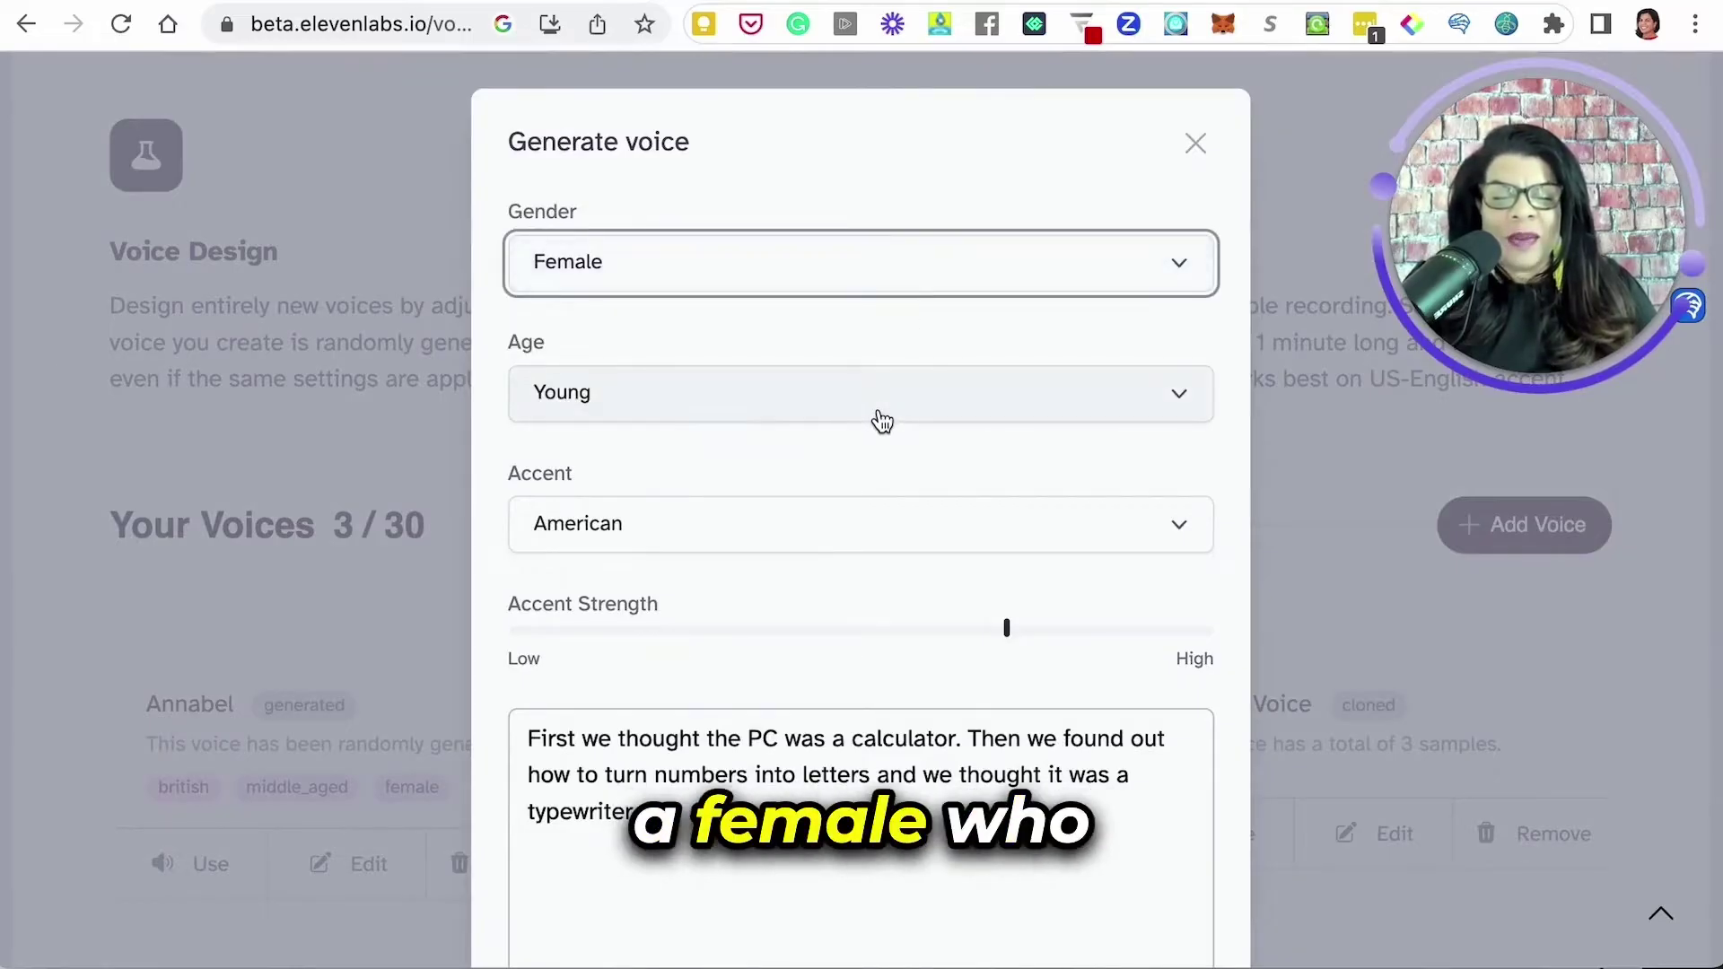
scroll(875, 408, "down", 3)
left_click(864, 373)
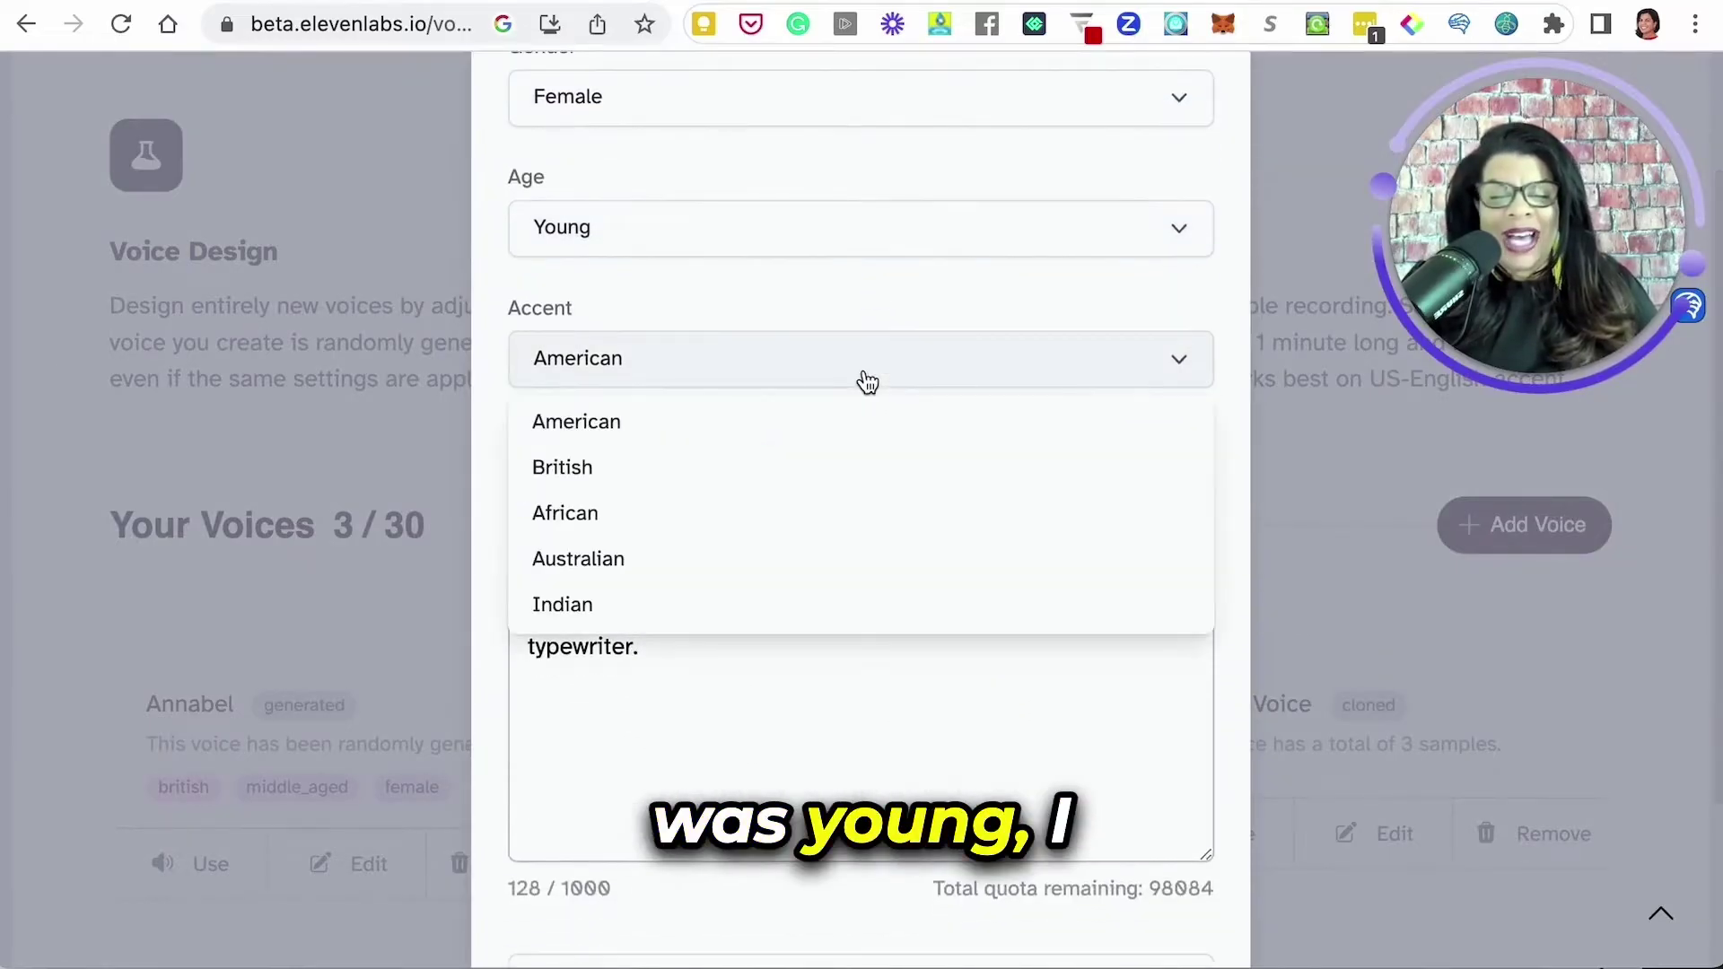
left_click(818, 465)
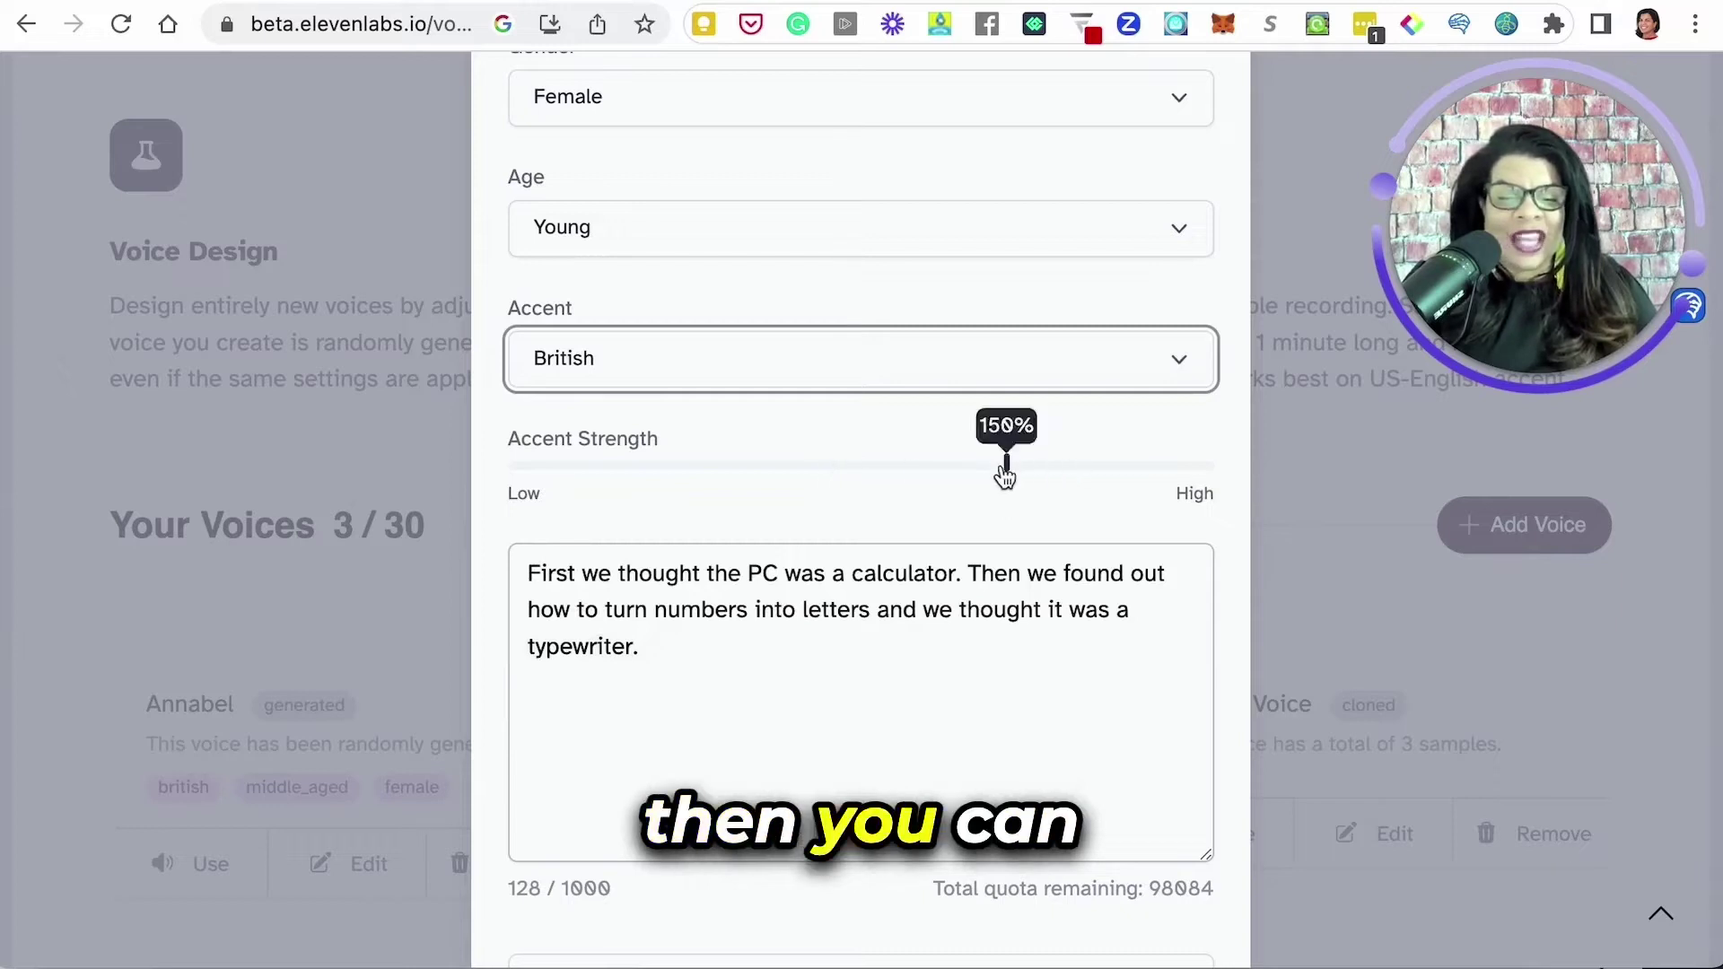
left_click(794, 632)
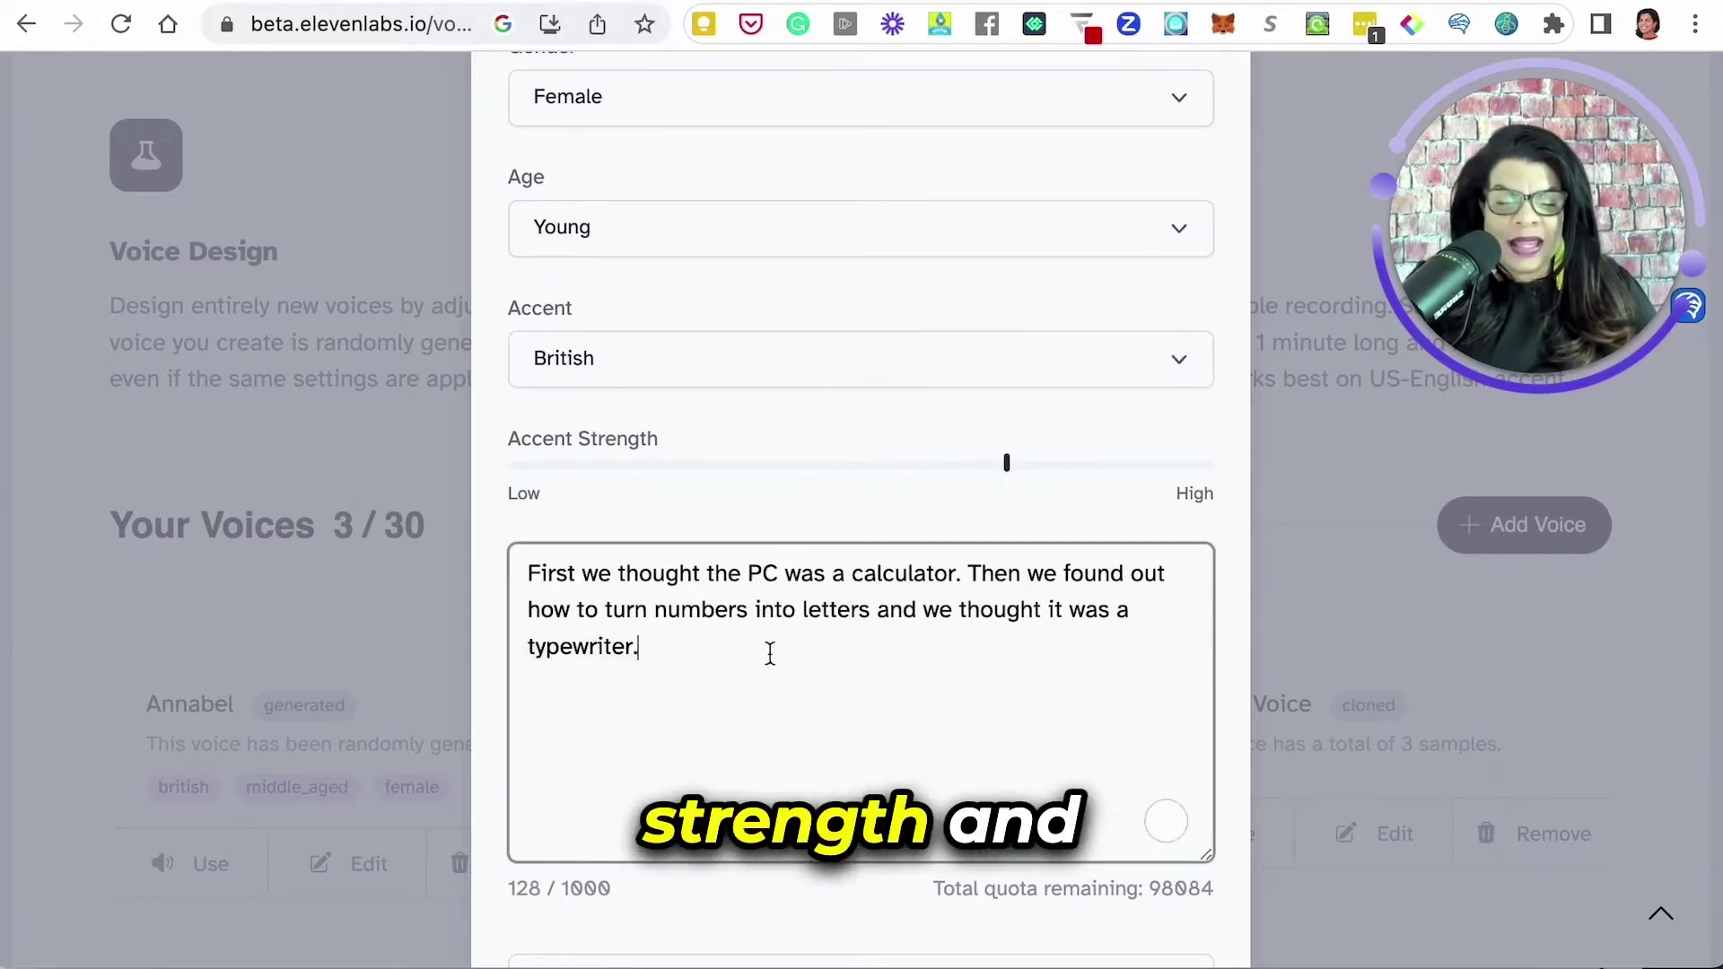
Replace the sample text with the enchanted forest sleep story and generate a preview of the young British female voice.
key("ctrl+a")
key("ctrl+v")
scroll(875, 662, "up", 1)
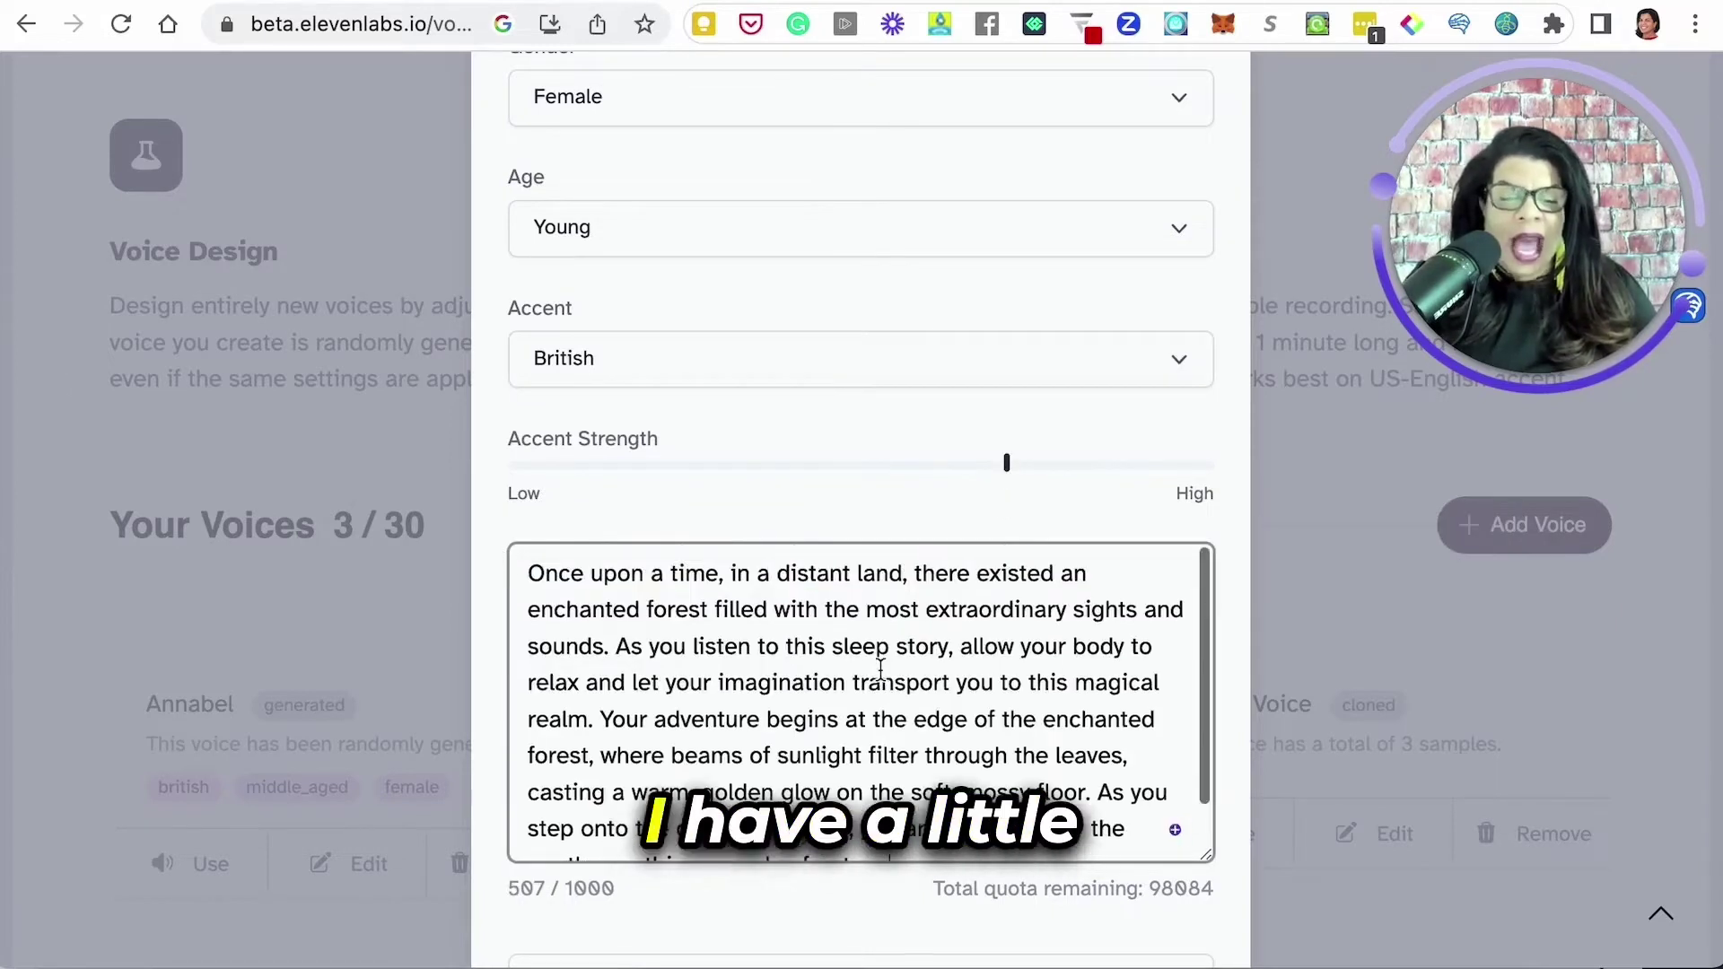
scroll(811, 434, "down", 3)
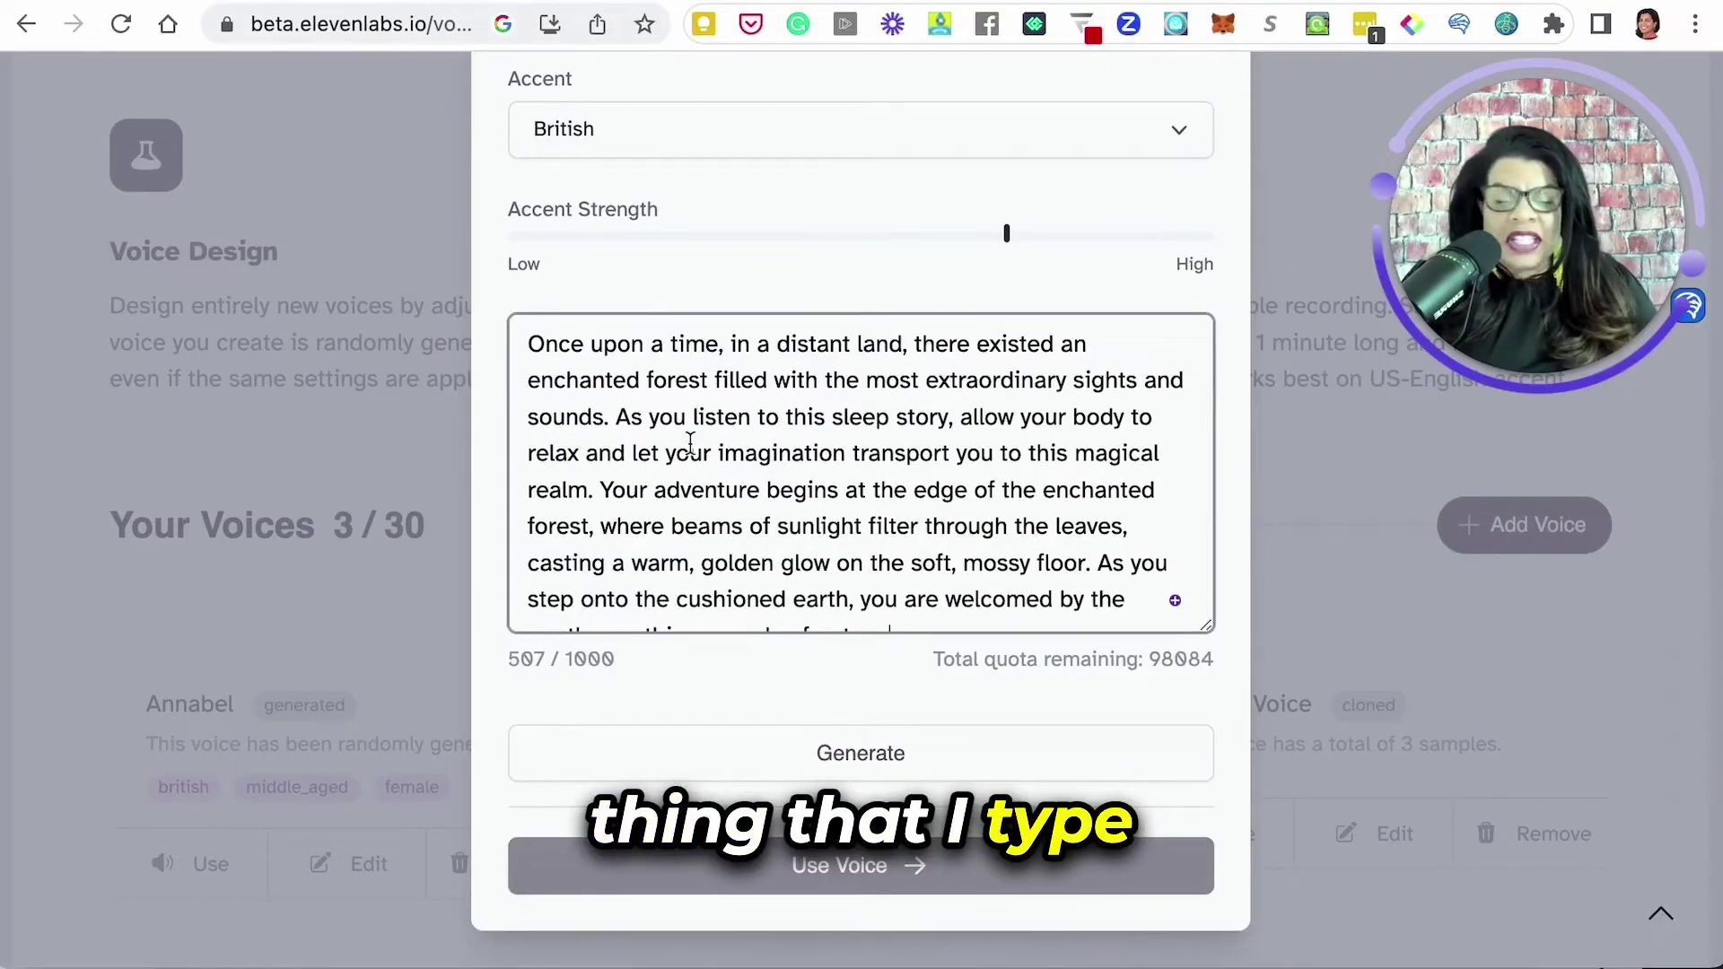
left_click(850, 757)
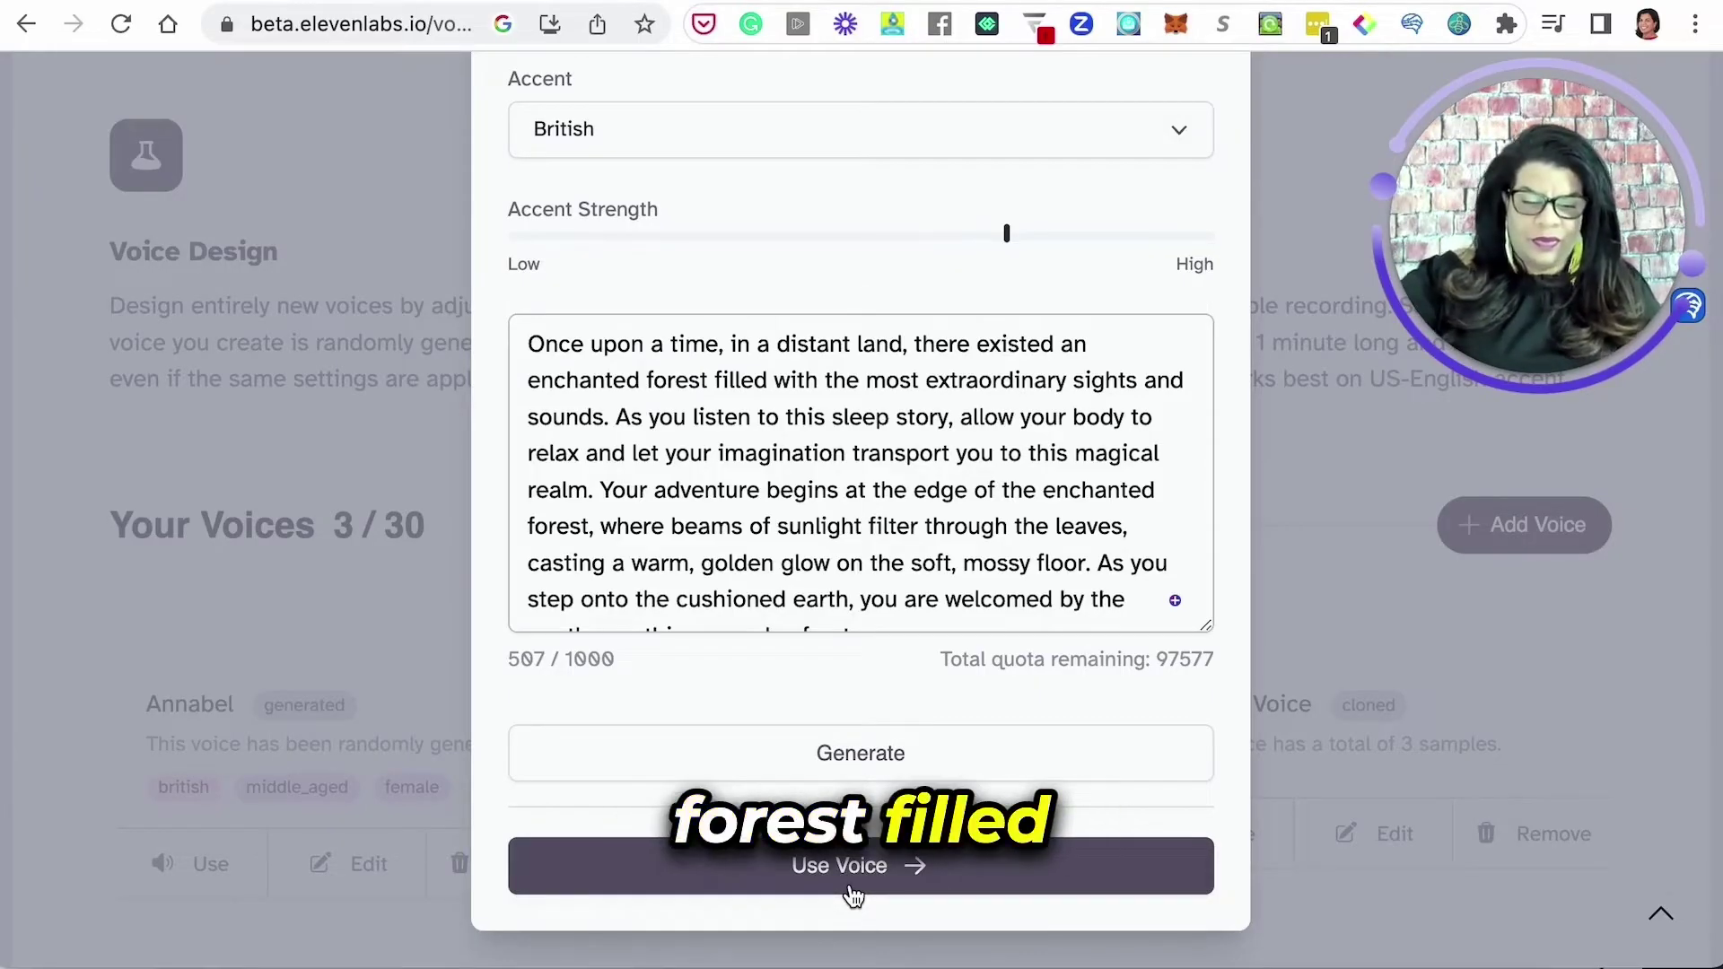
key("XF86AudioRaiseVolume")
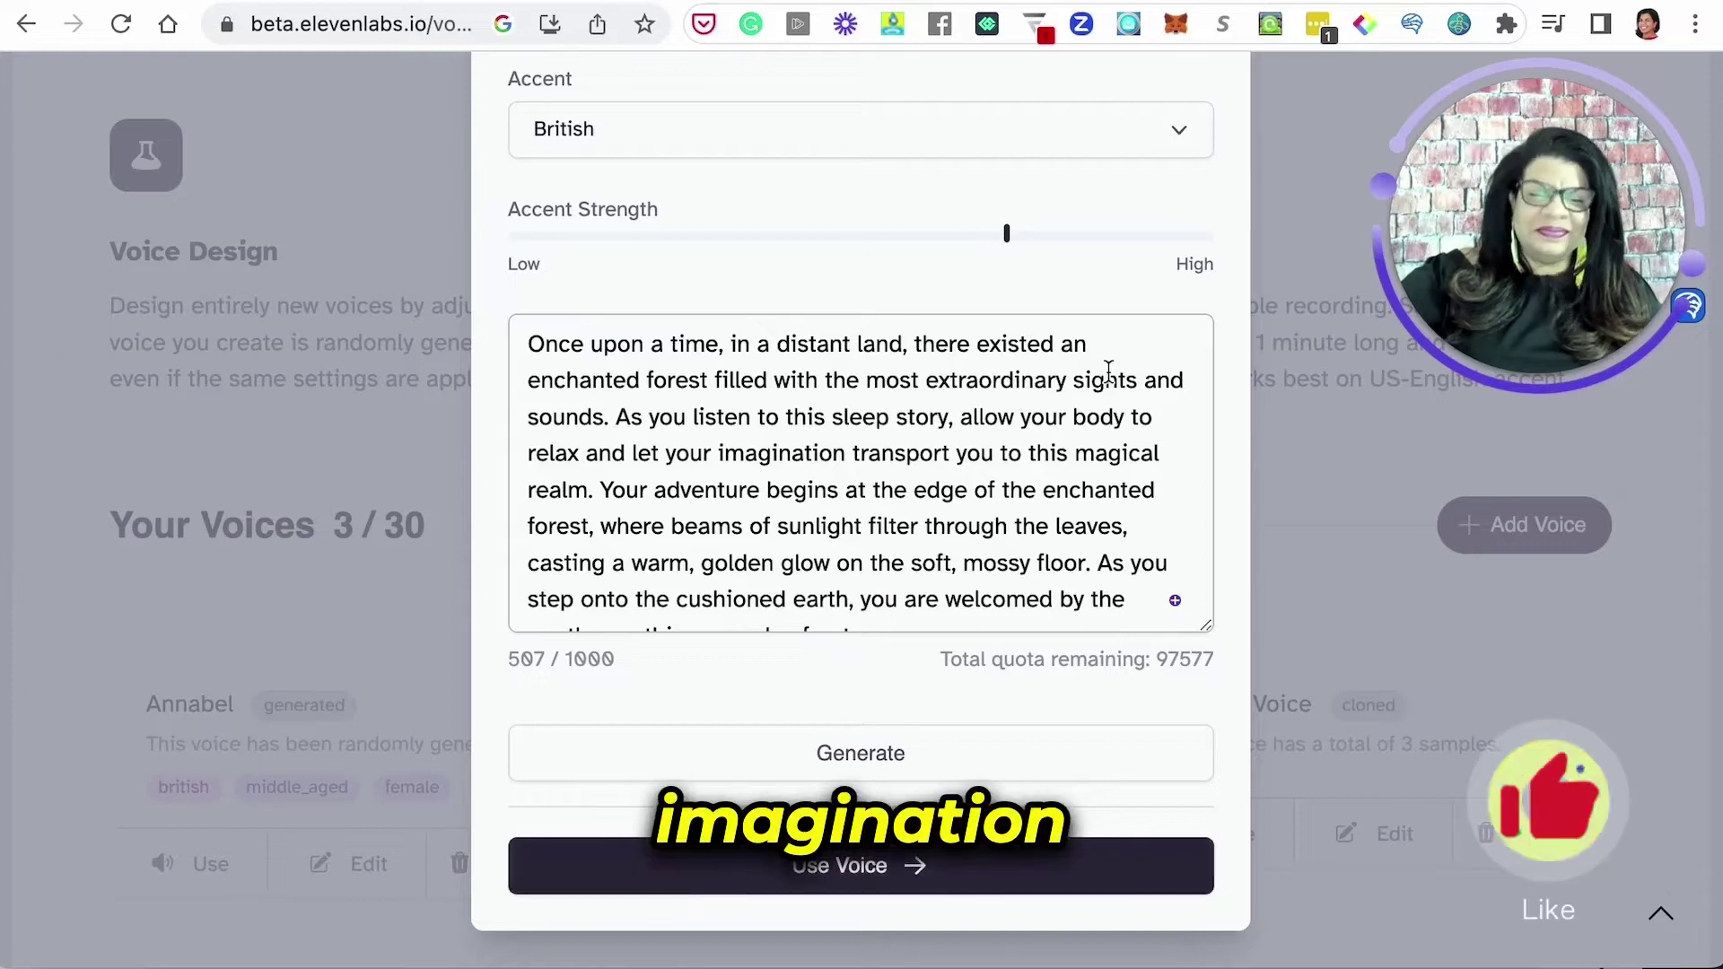
Examine the sample text's character count against its limit and the total quota remaining.
scroll(1111, 377, "down", 1)
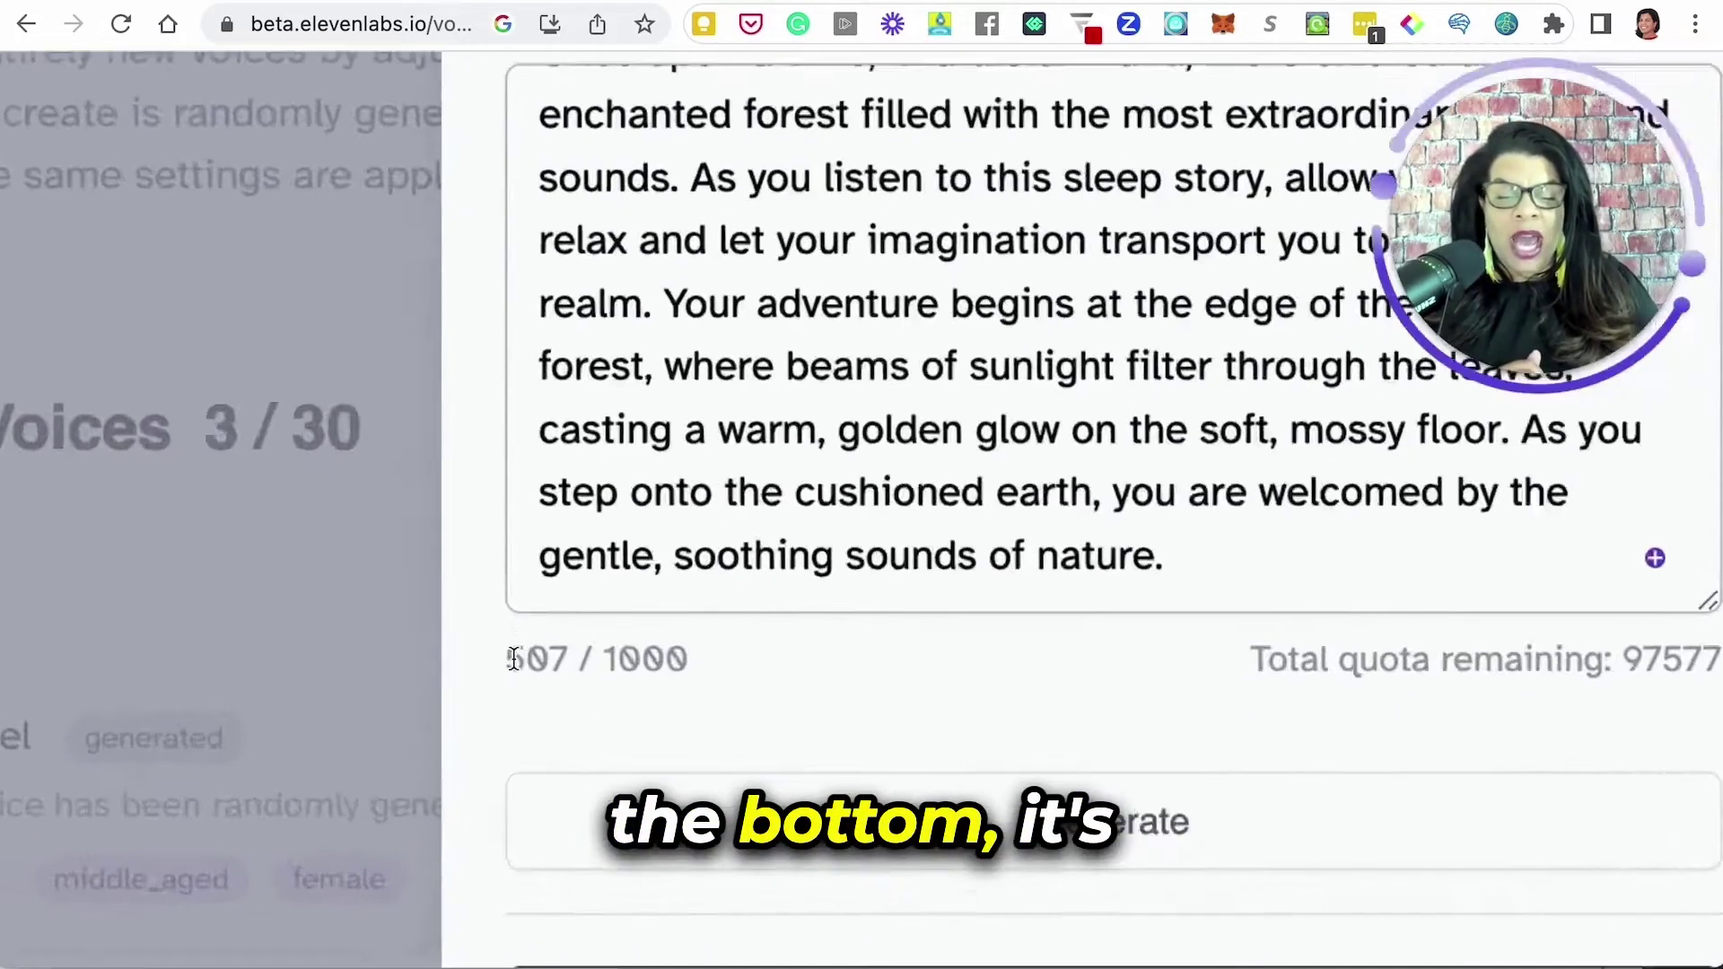
left_click_drag(503, 658, 822, 662)
left_click(768, 631)
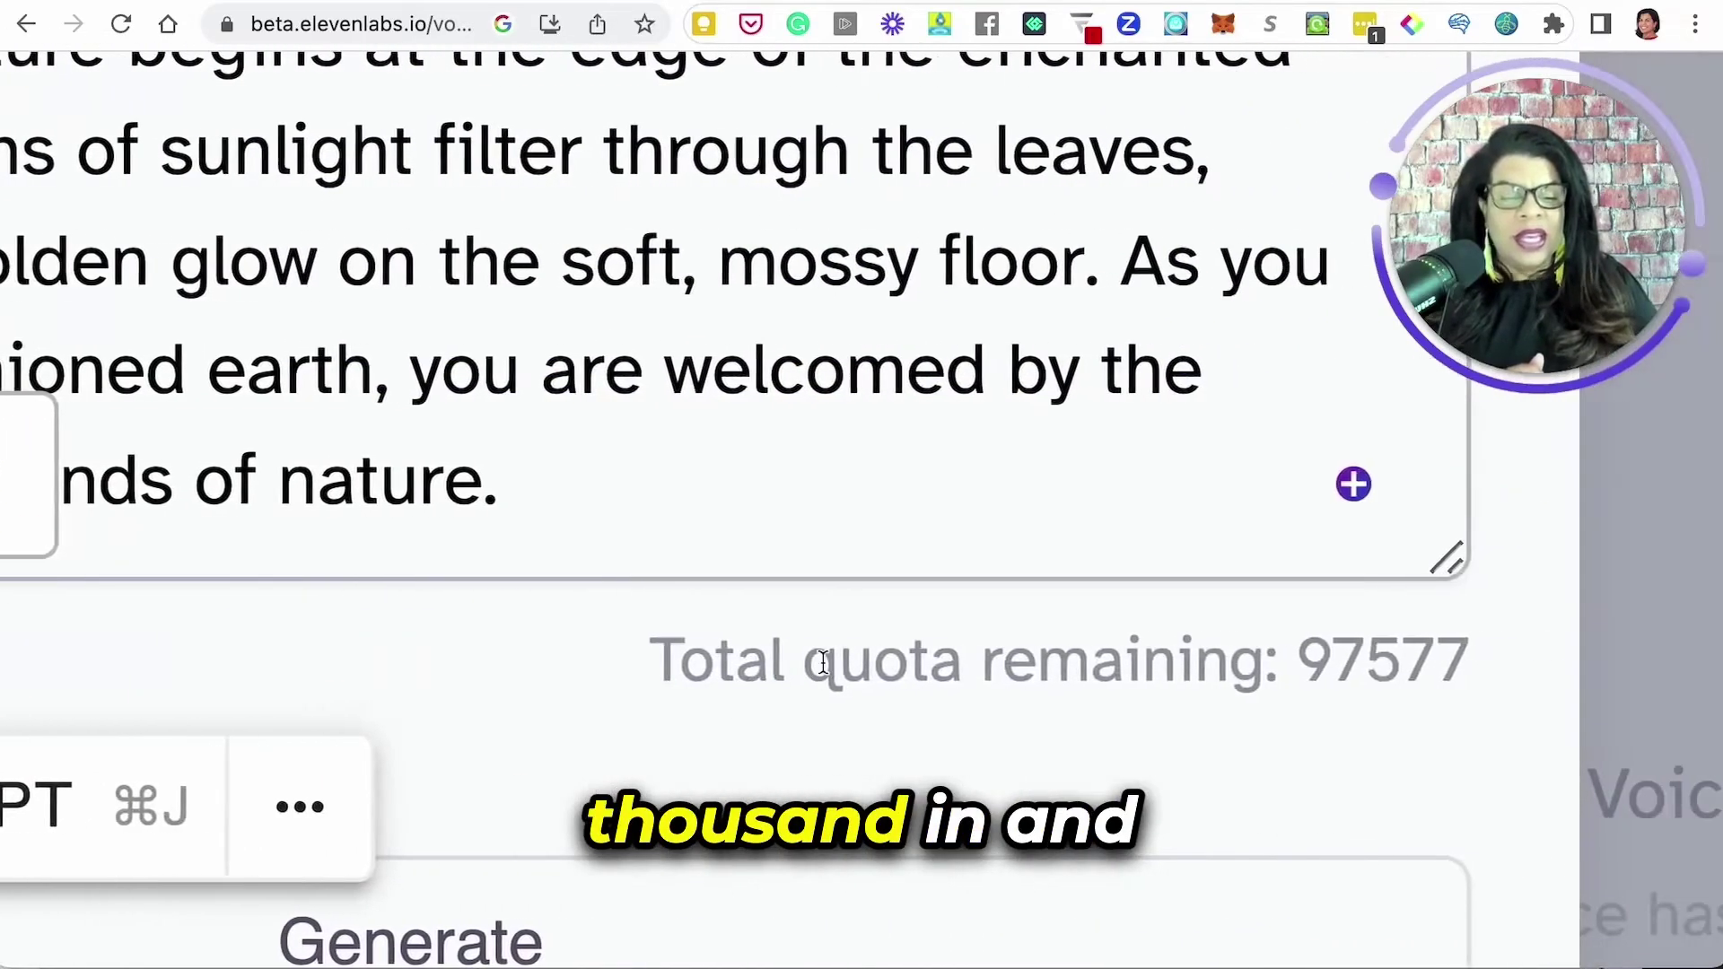
left_click_drag(1225, 661, 1418, 668)
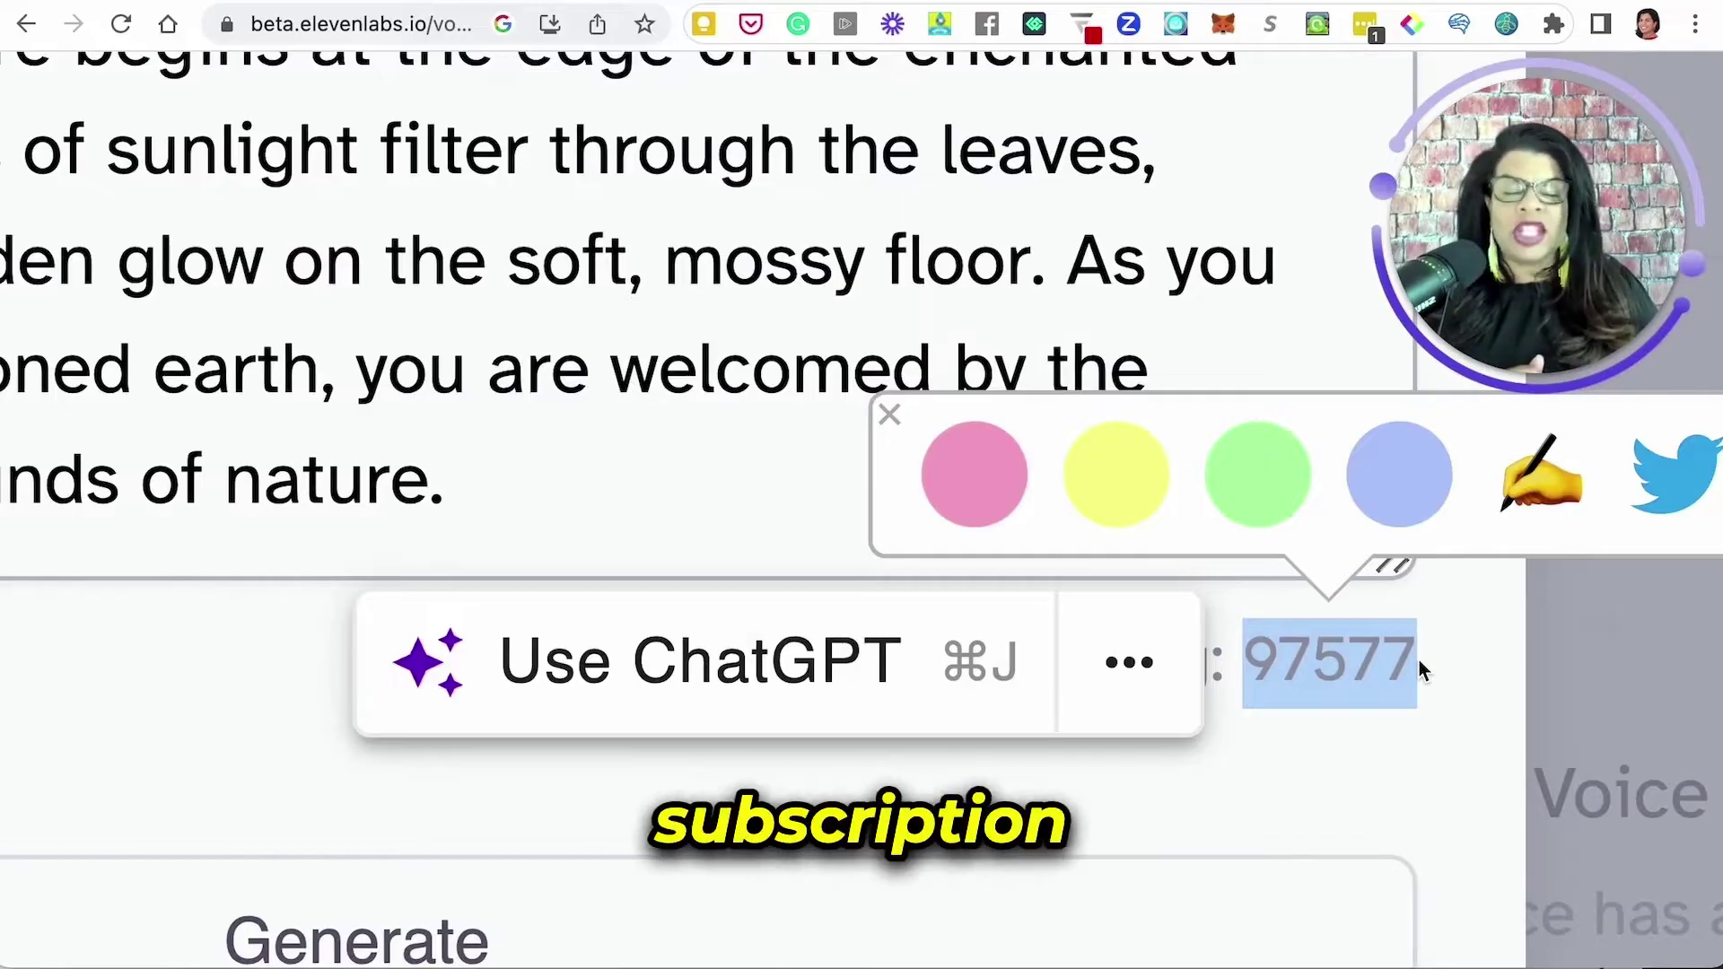
left_click(1418, 664)
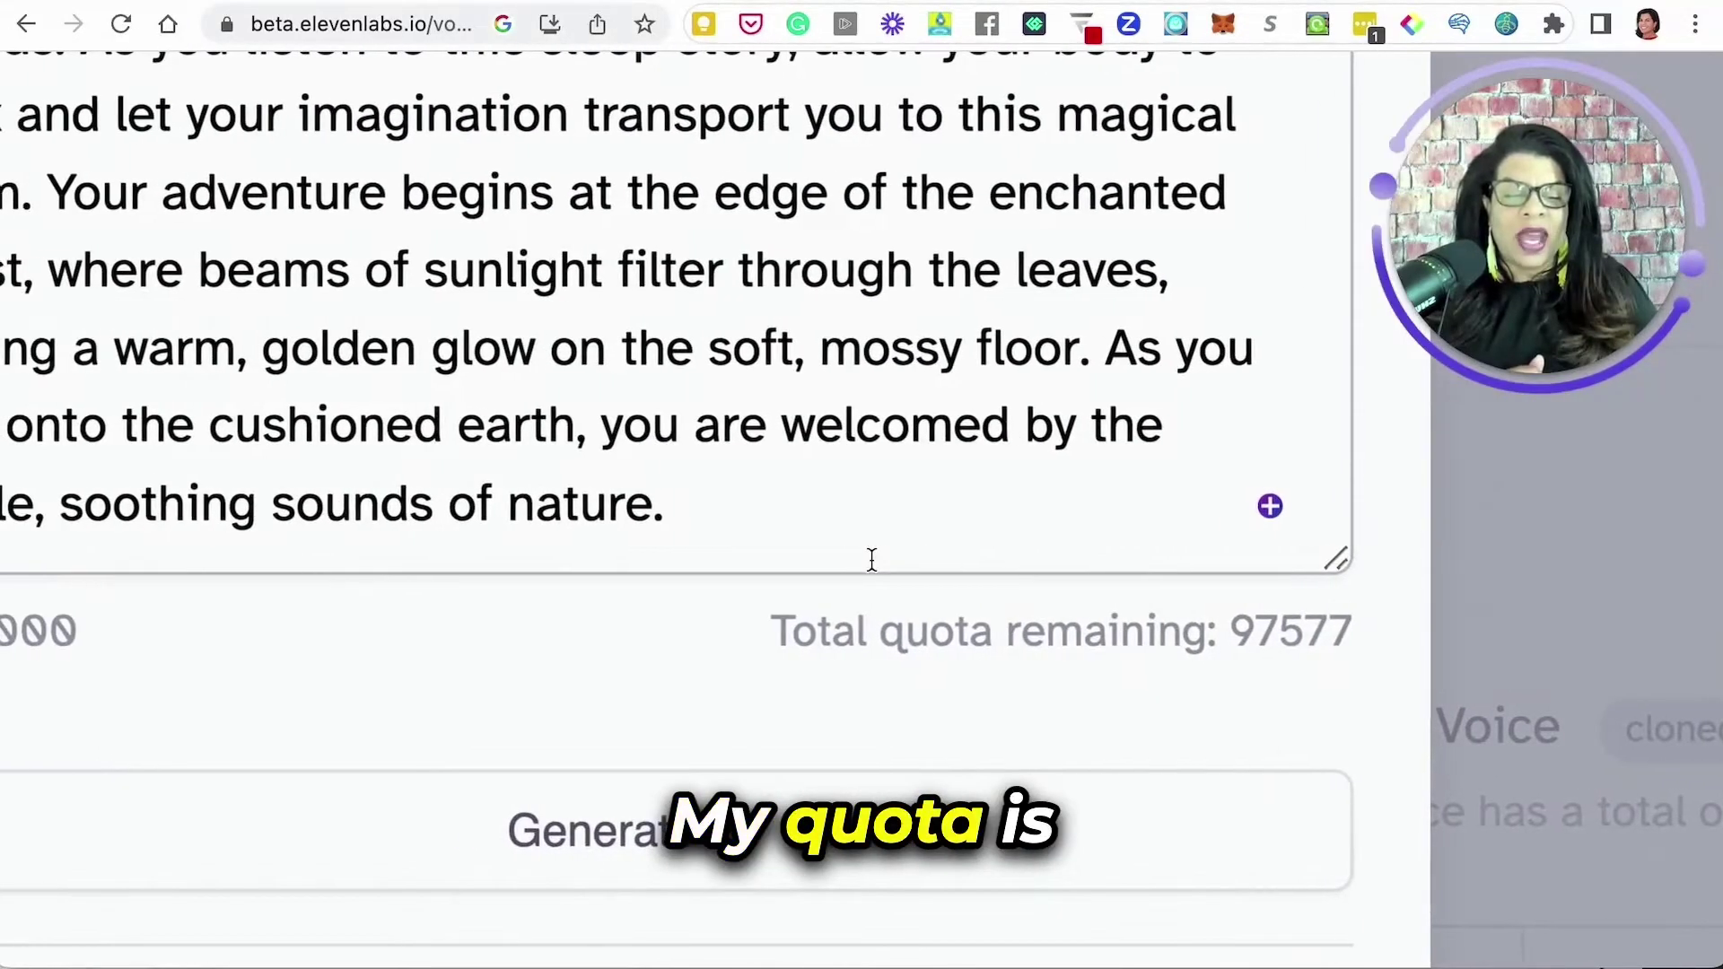
scroll(871, 559, "left", 5)
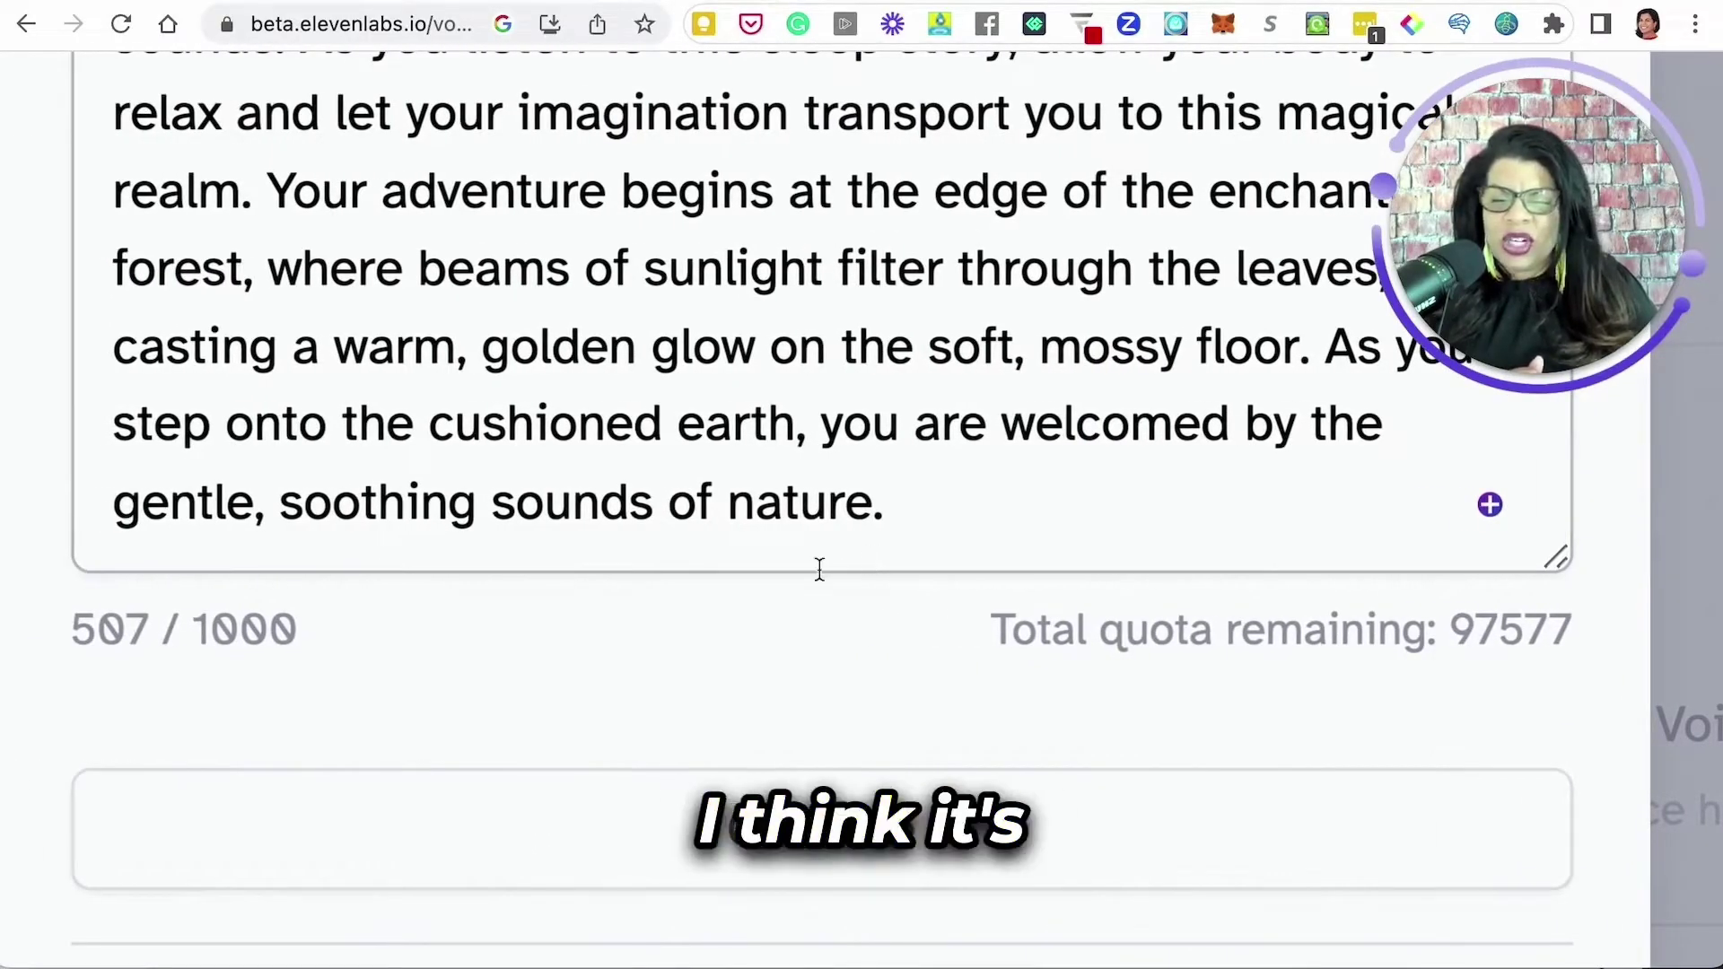
left_click(739, 465)
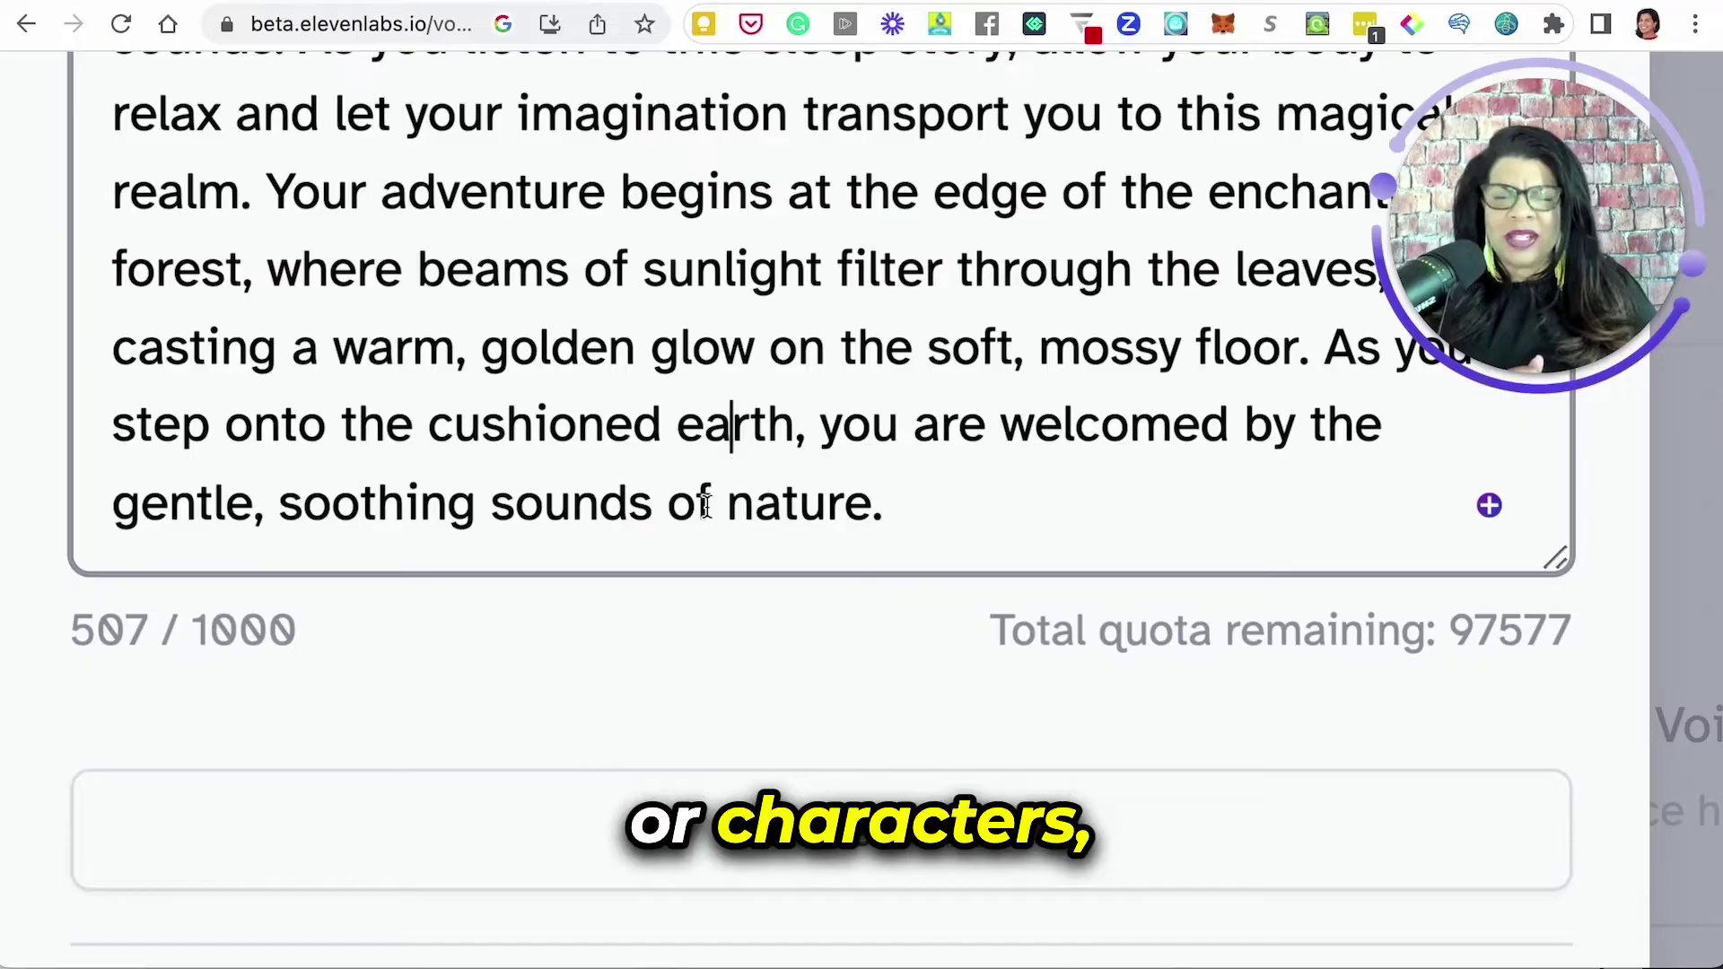
Accept the designed voice, name it "Ruthie - British", and create it with its age, gender and accent labels.
scroll(705, 505, "down", 3)
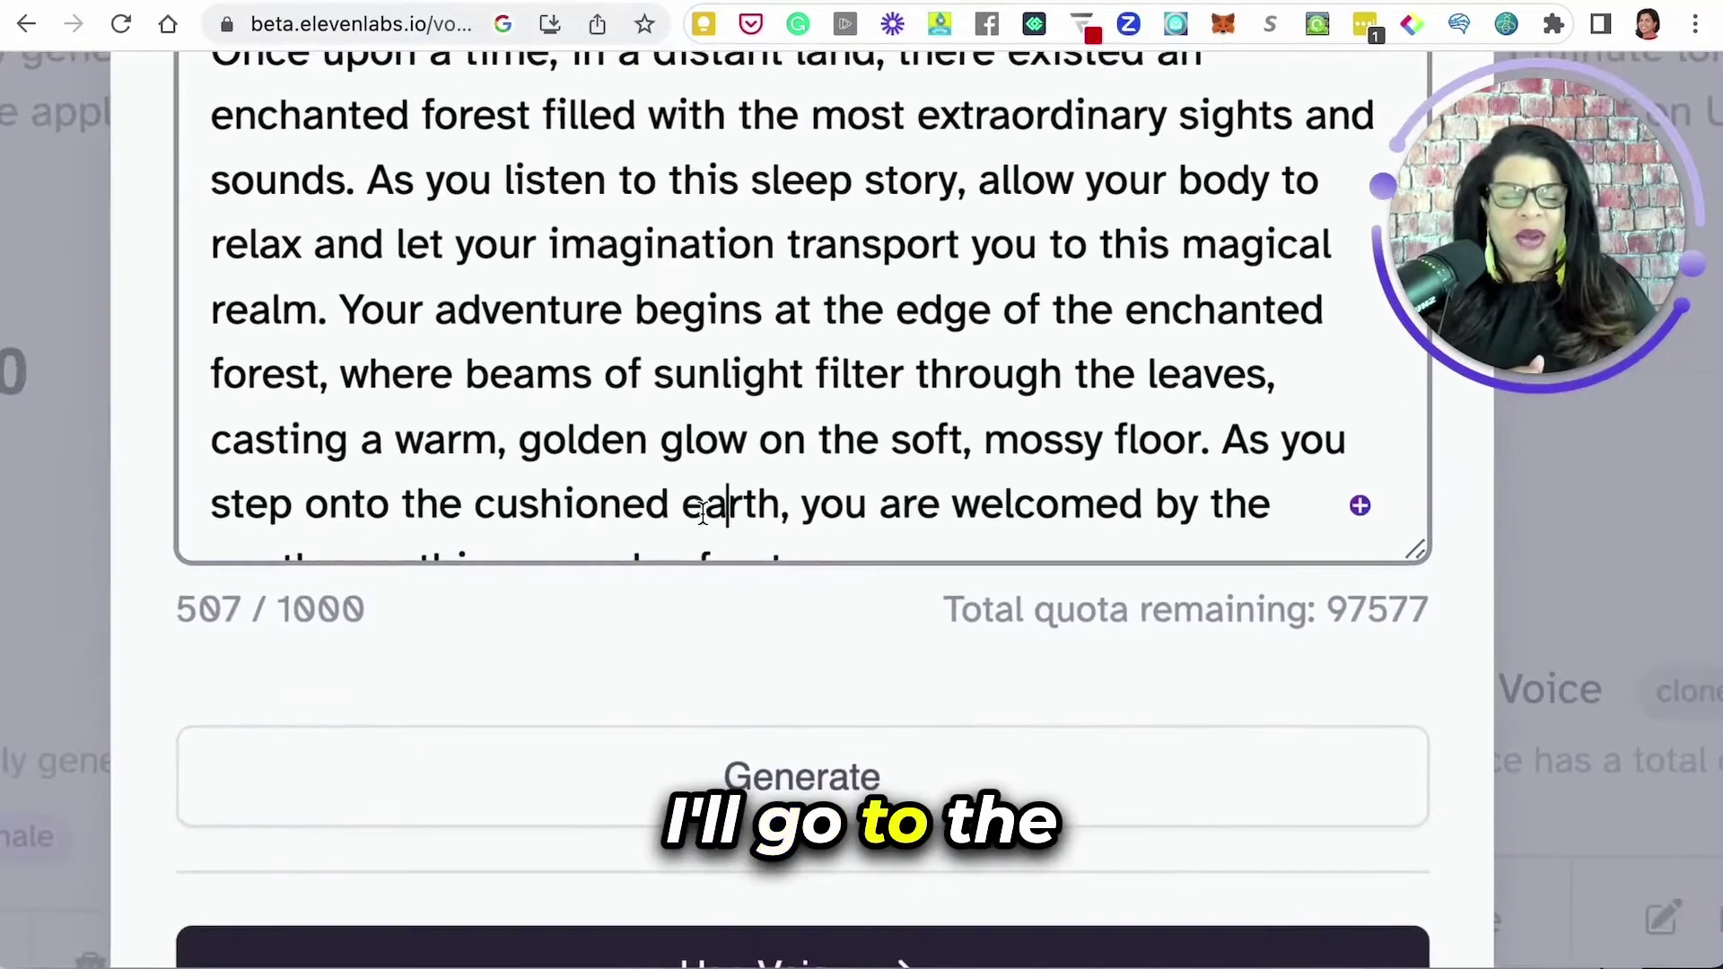
scroll(705, 505, "down", 3)
scroll(742, 480, "down", 1)
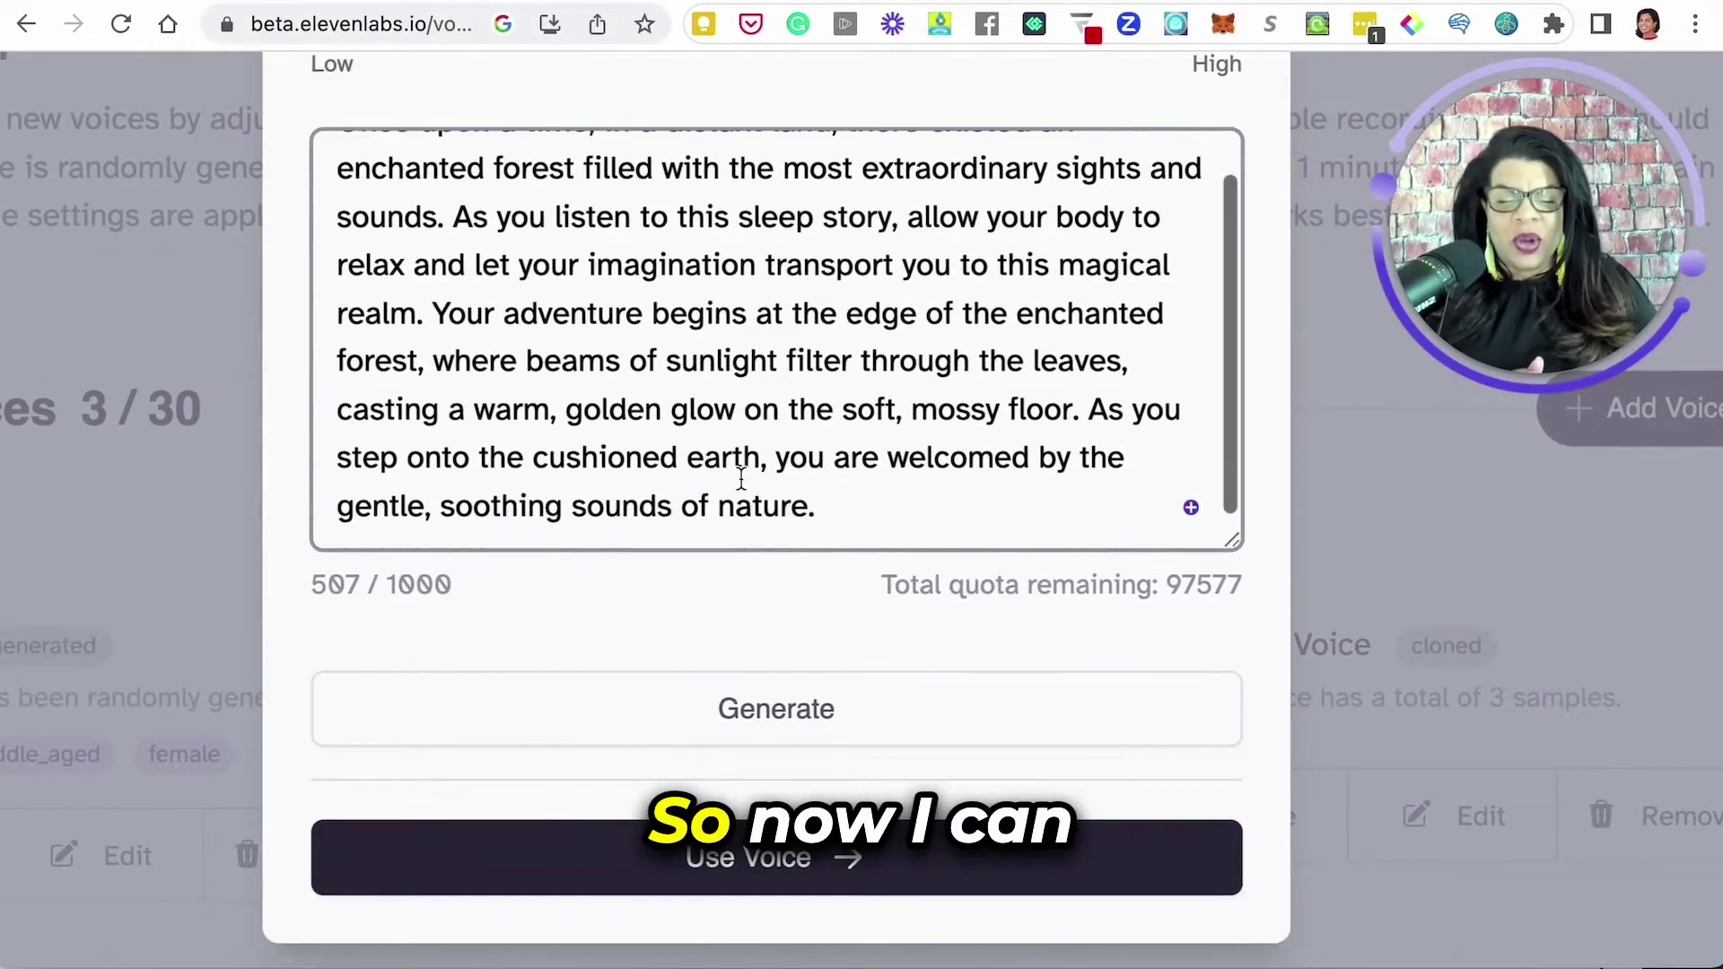
left_click(741, 858)
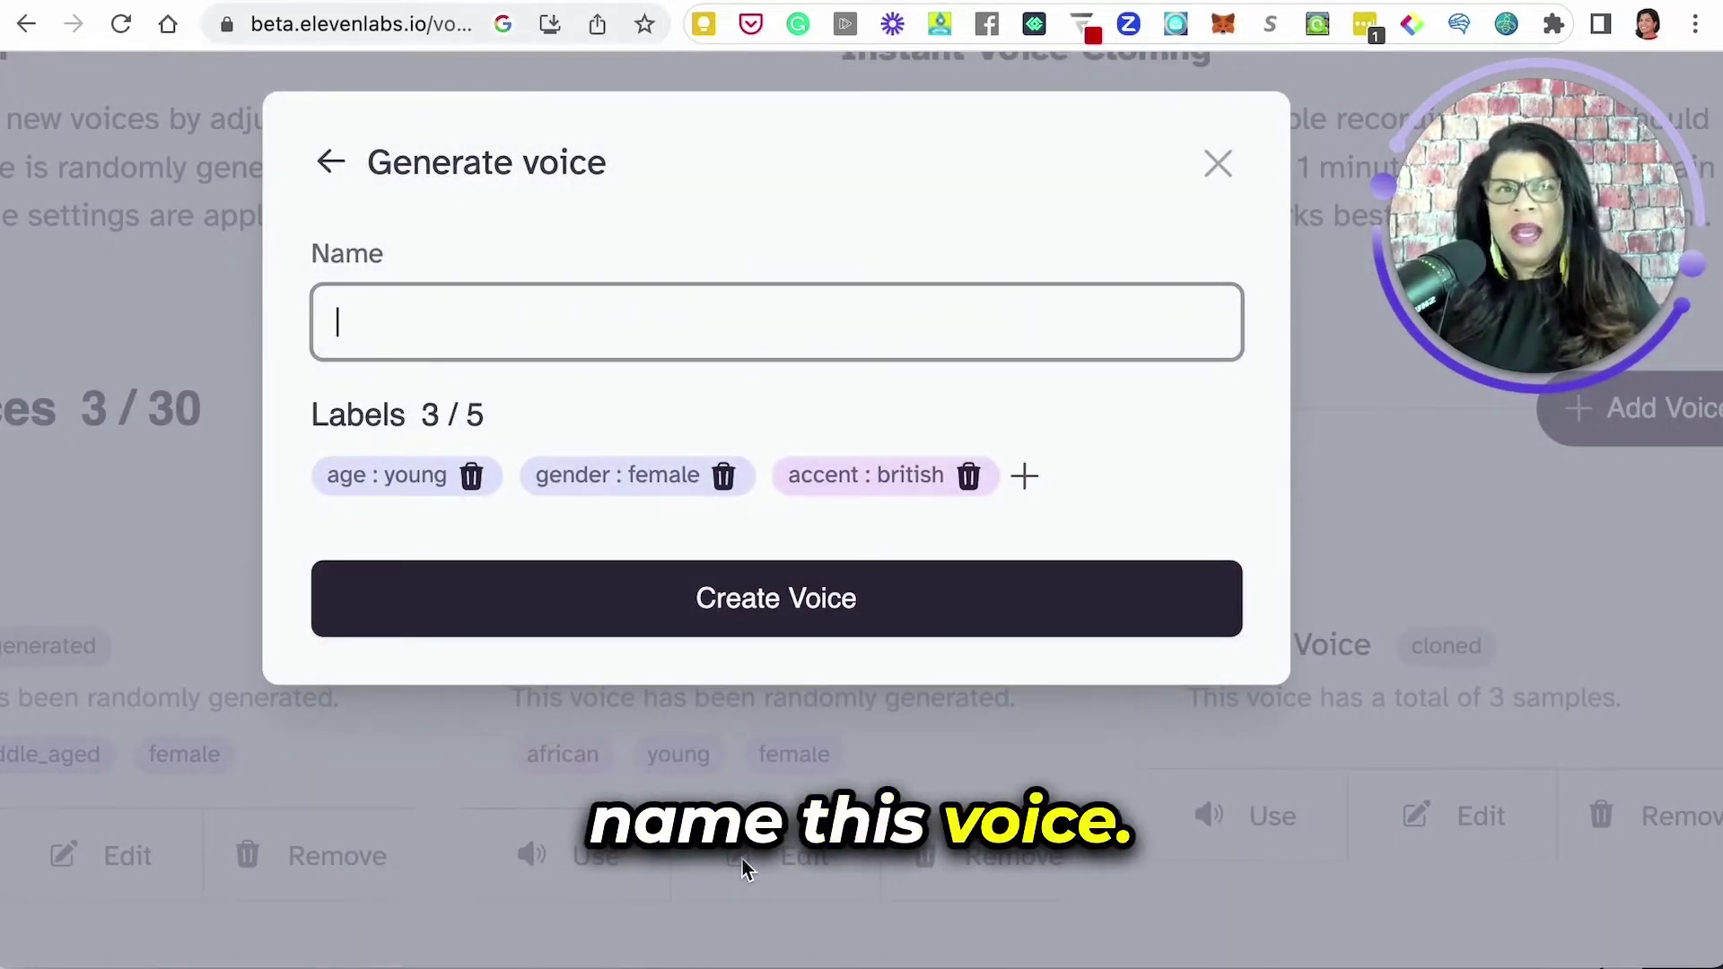
type("Rut")
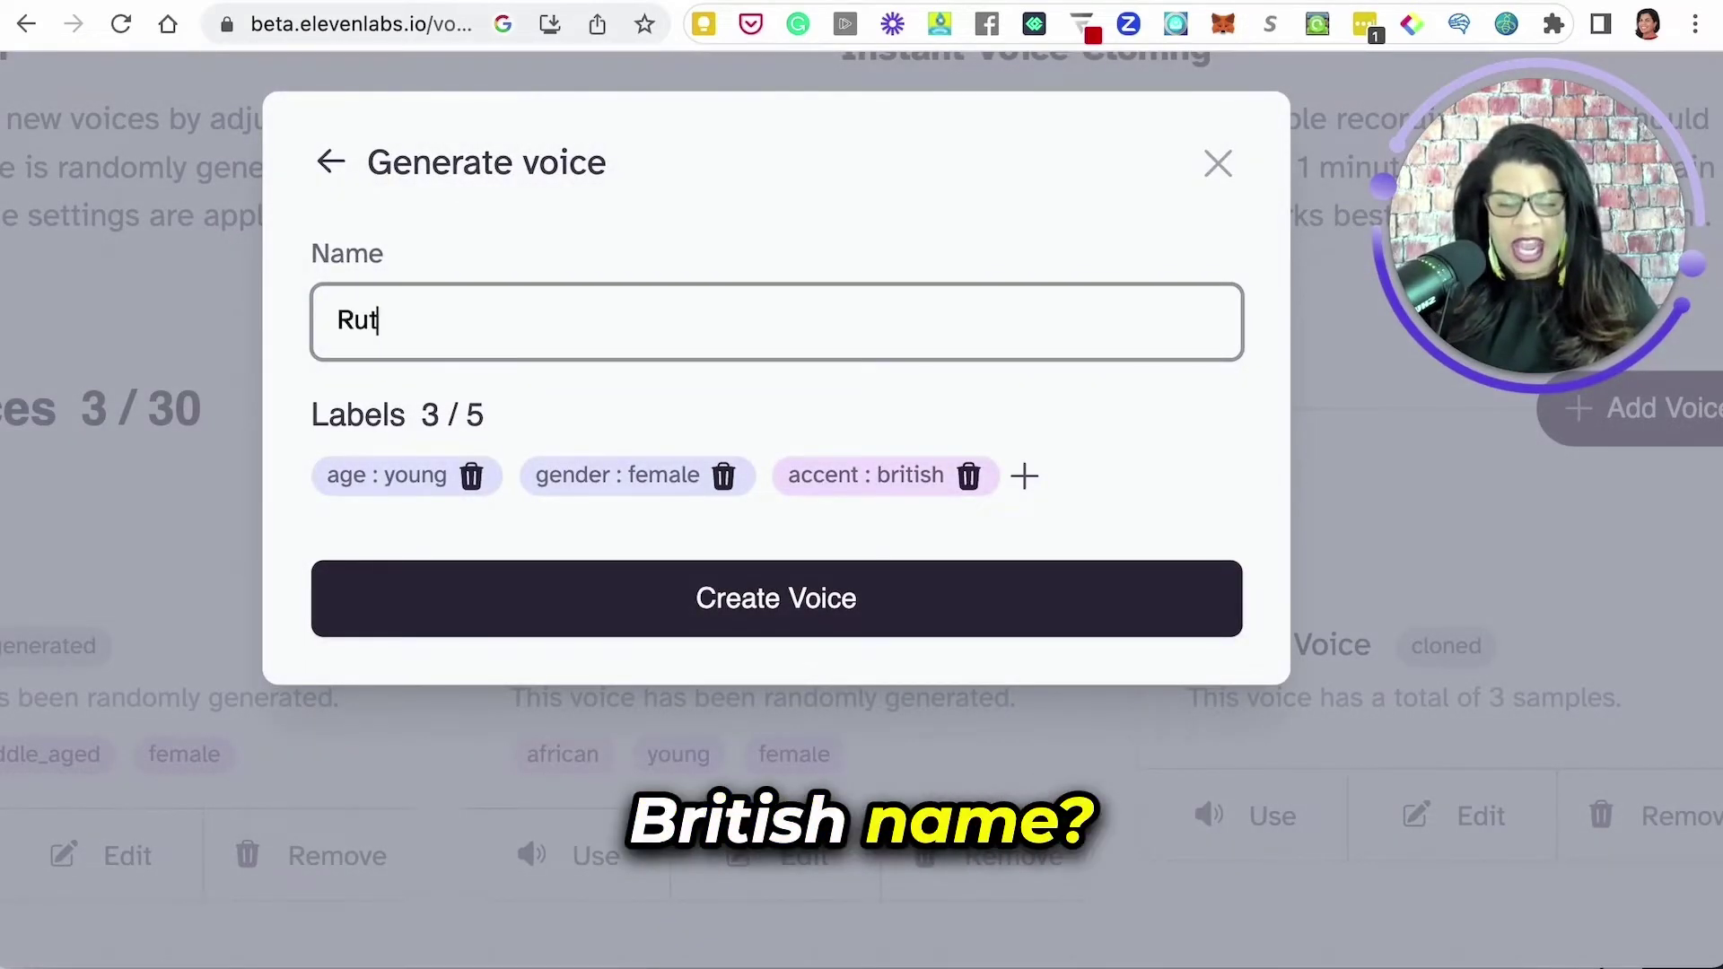
type("h")
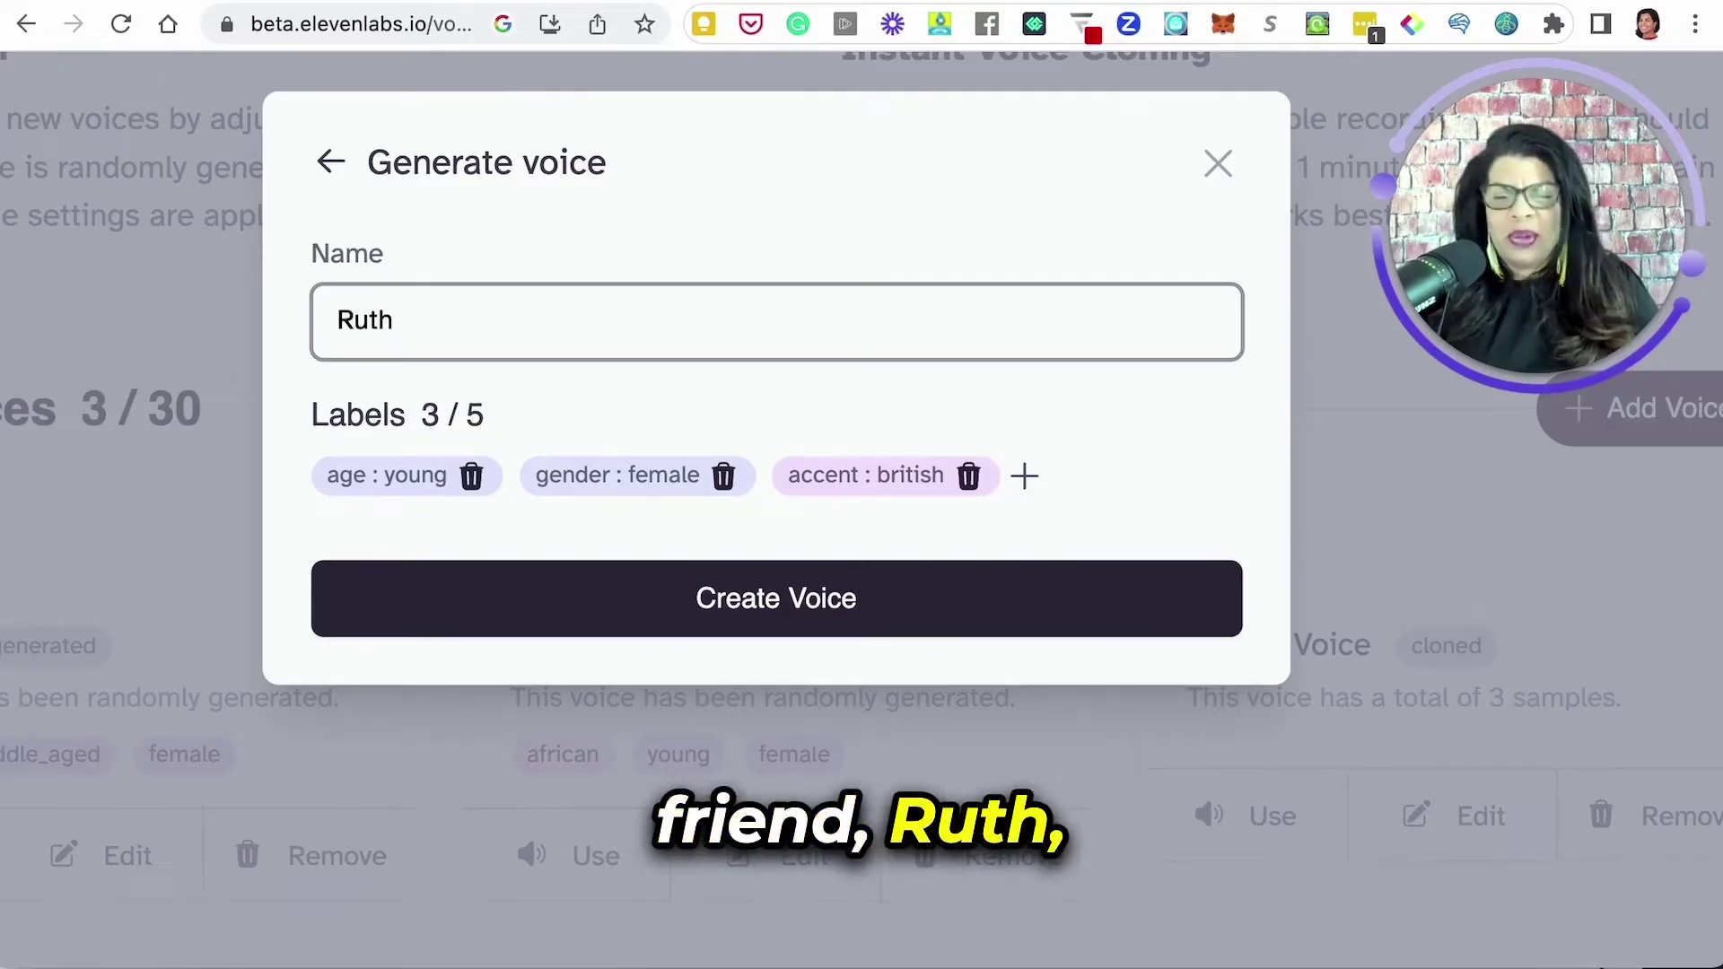
type("ie ")
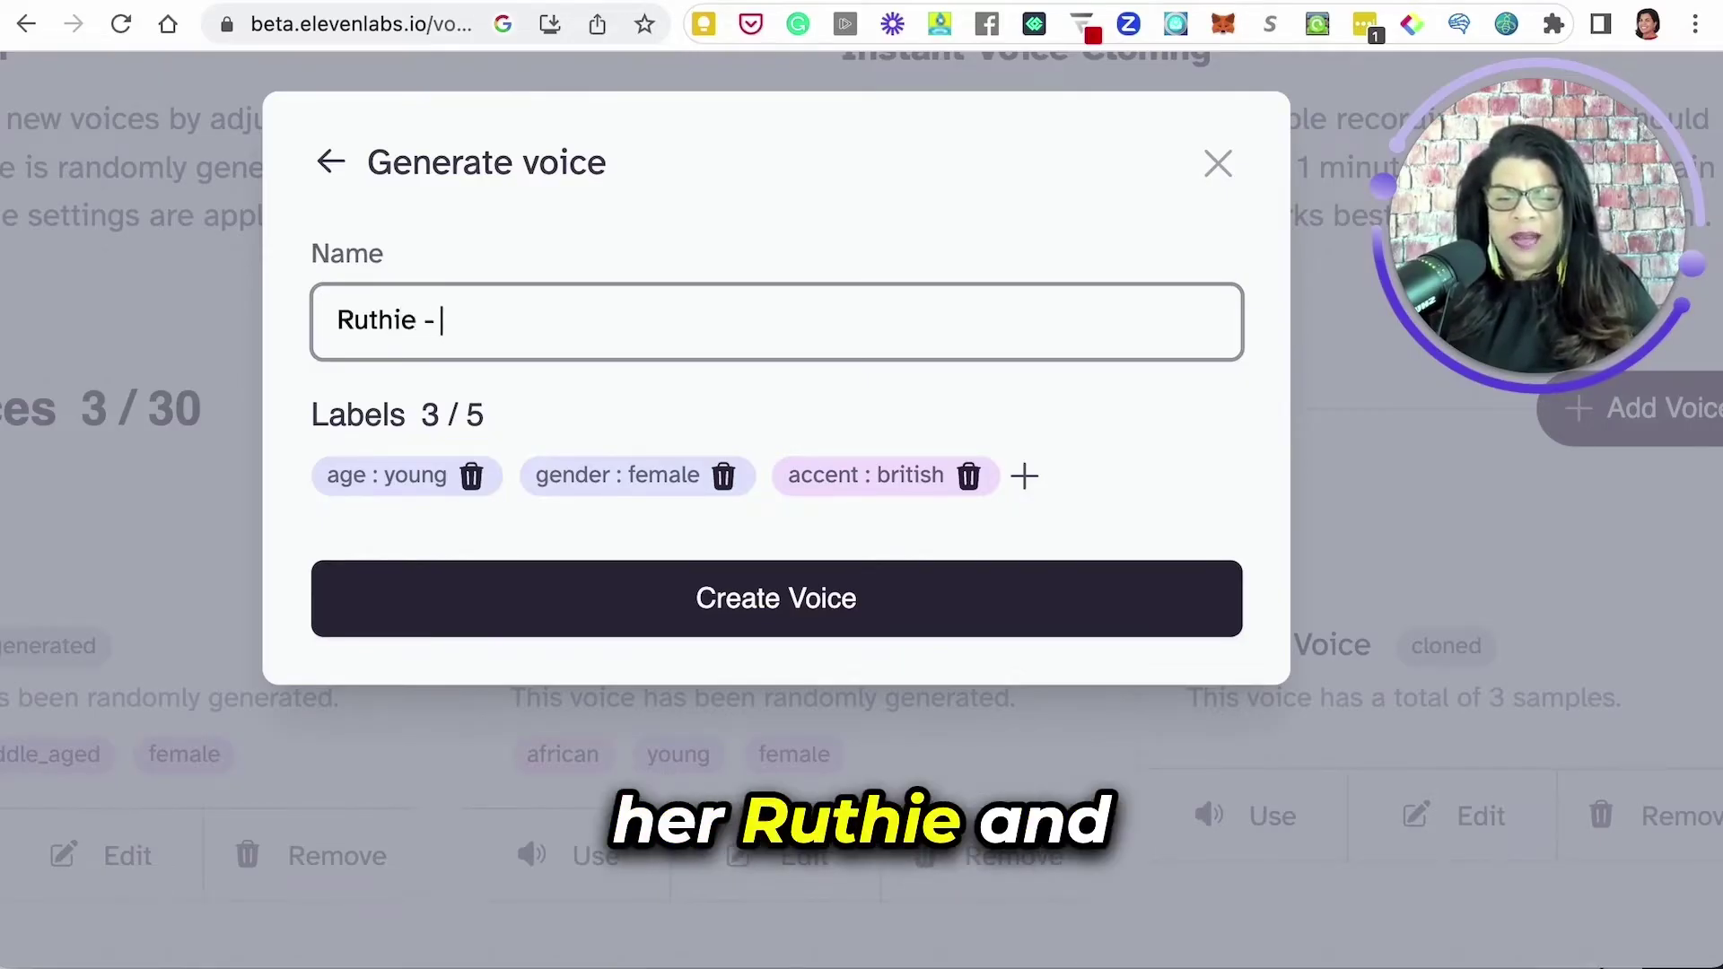
type("- British")
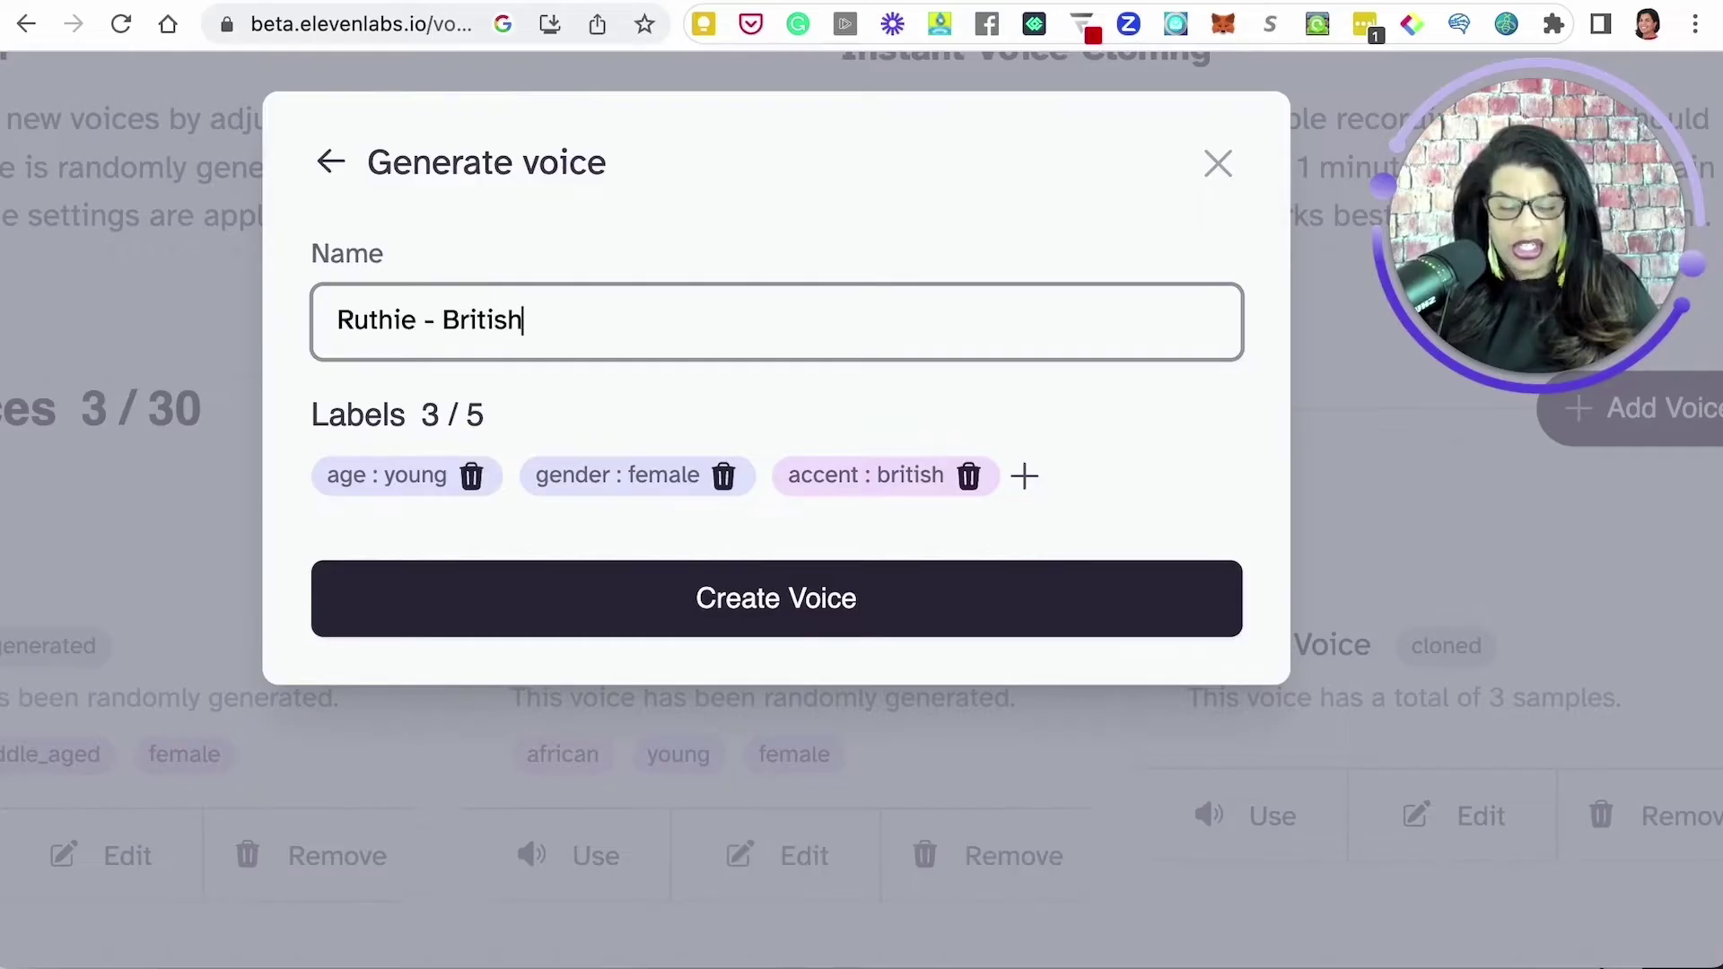
left_click(770, 597)
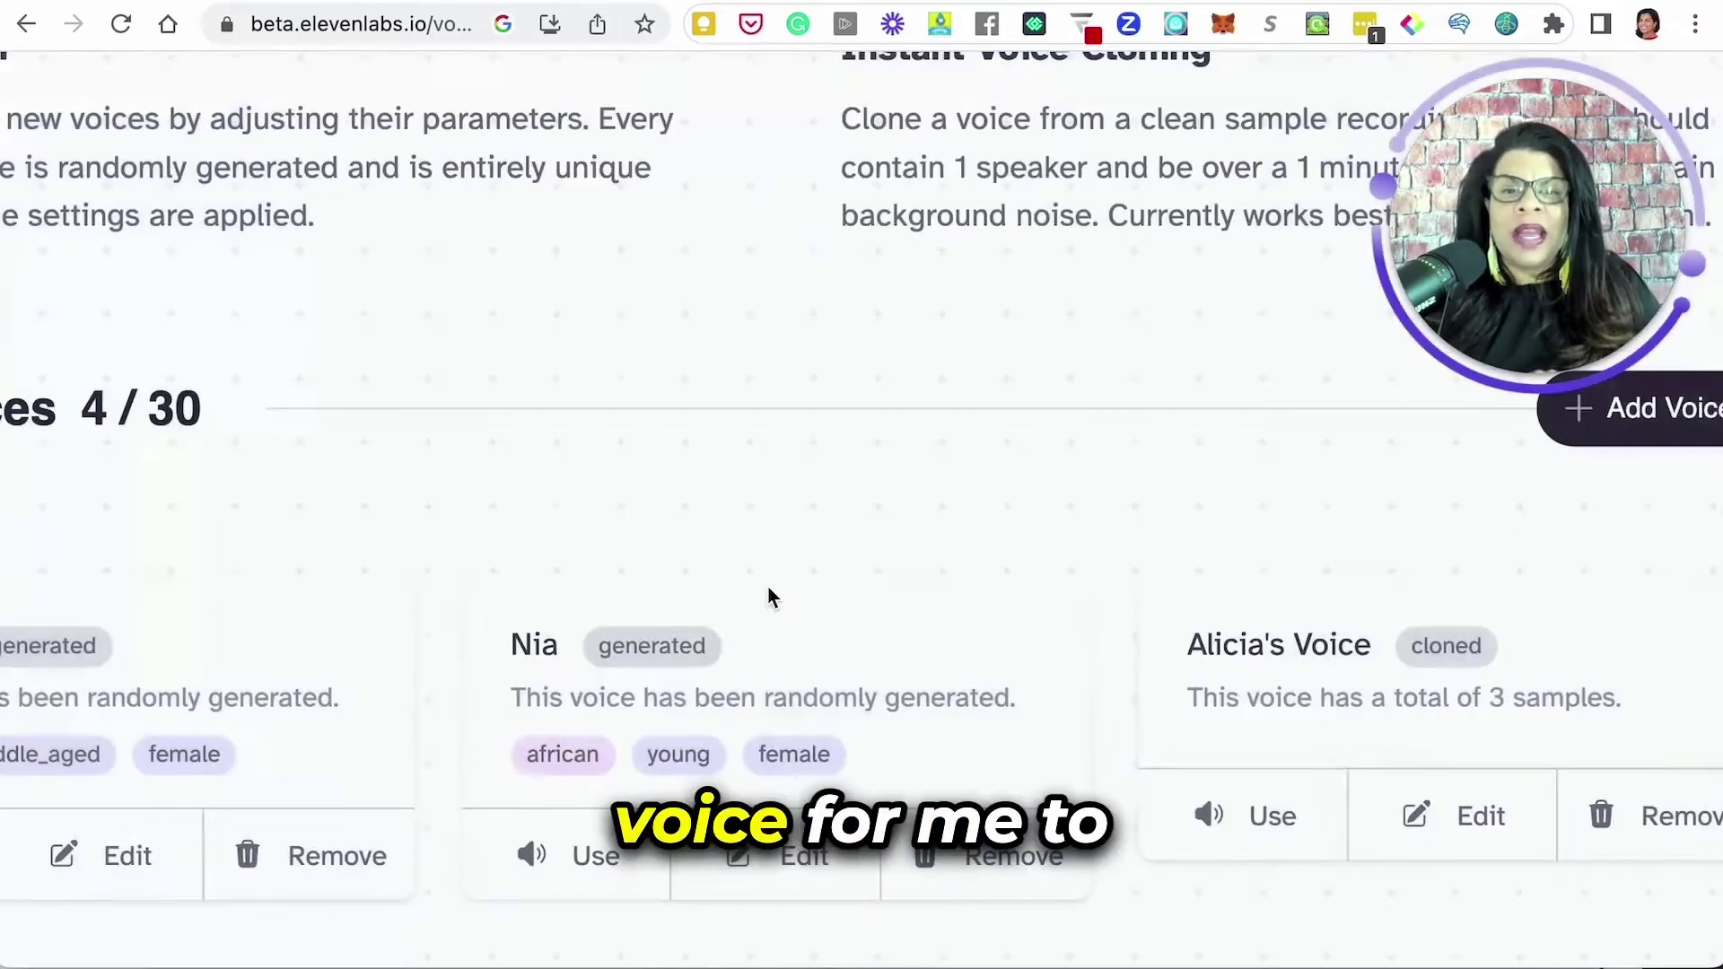
Review the generated and cloned voices and their labels under Your Voices.
scroll(770, 597, "left", 5)
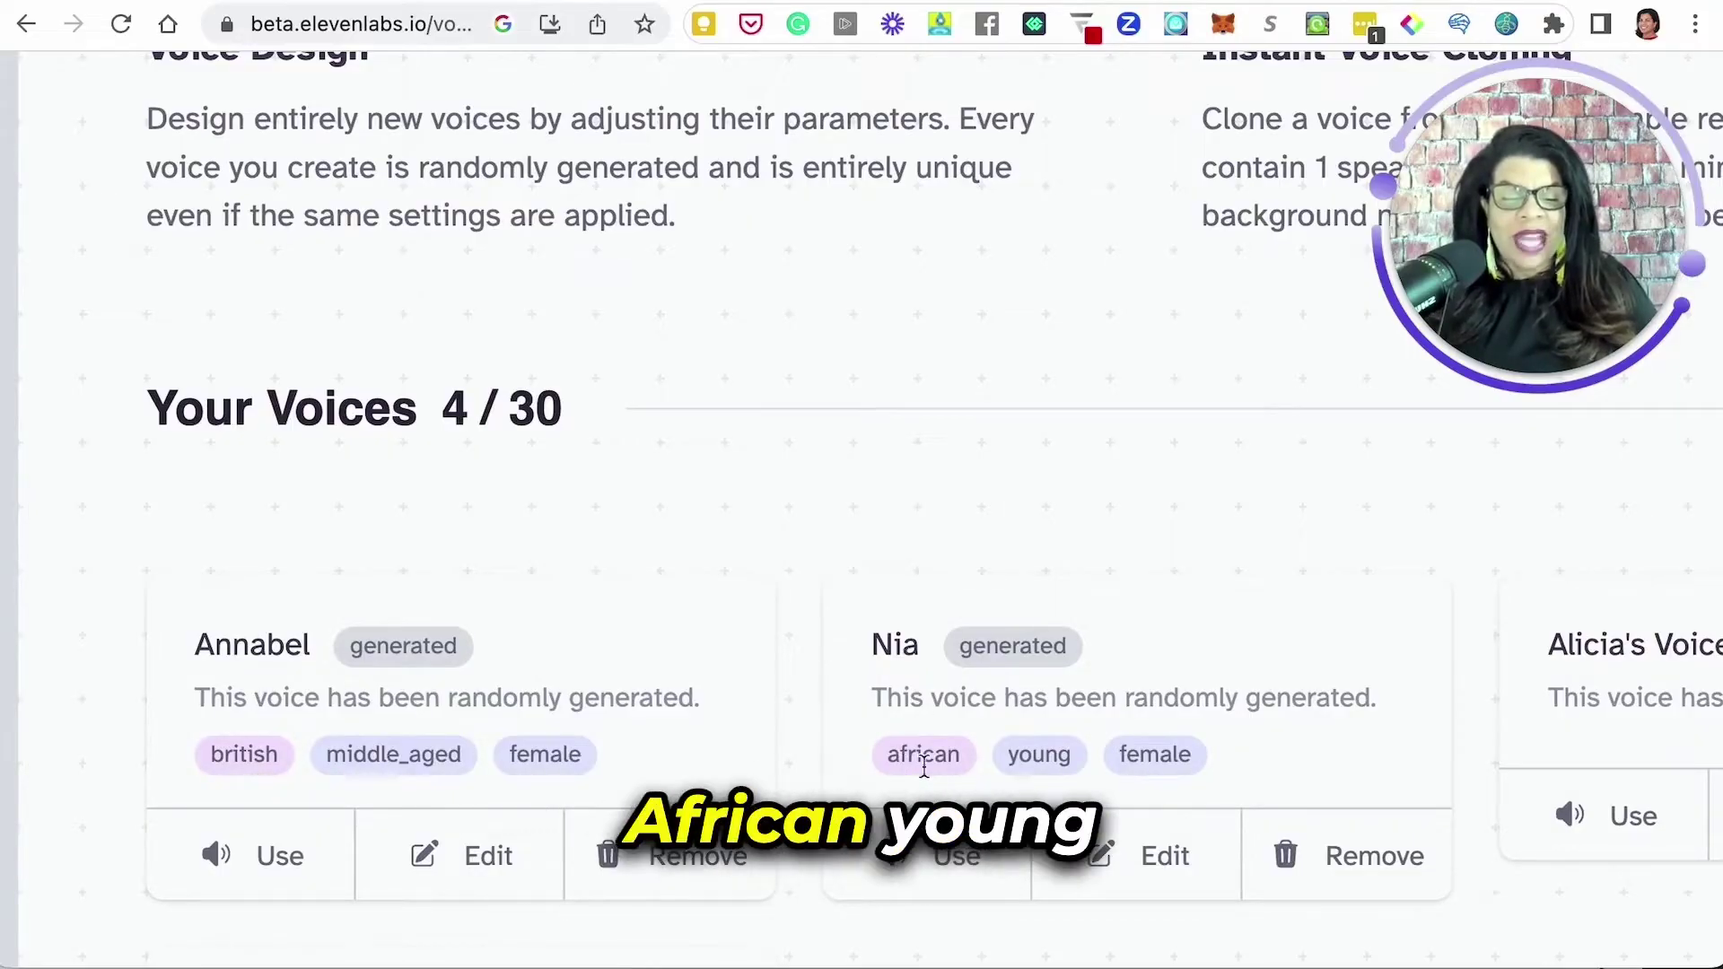
scroll(1222, 770, "down", 3)
scroll(1222, 770, "up", 2)
scroll(1222, 770, "right", 5)
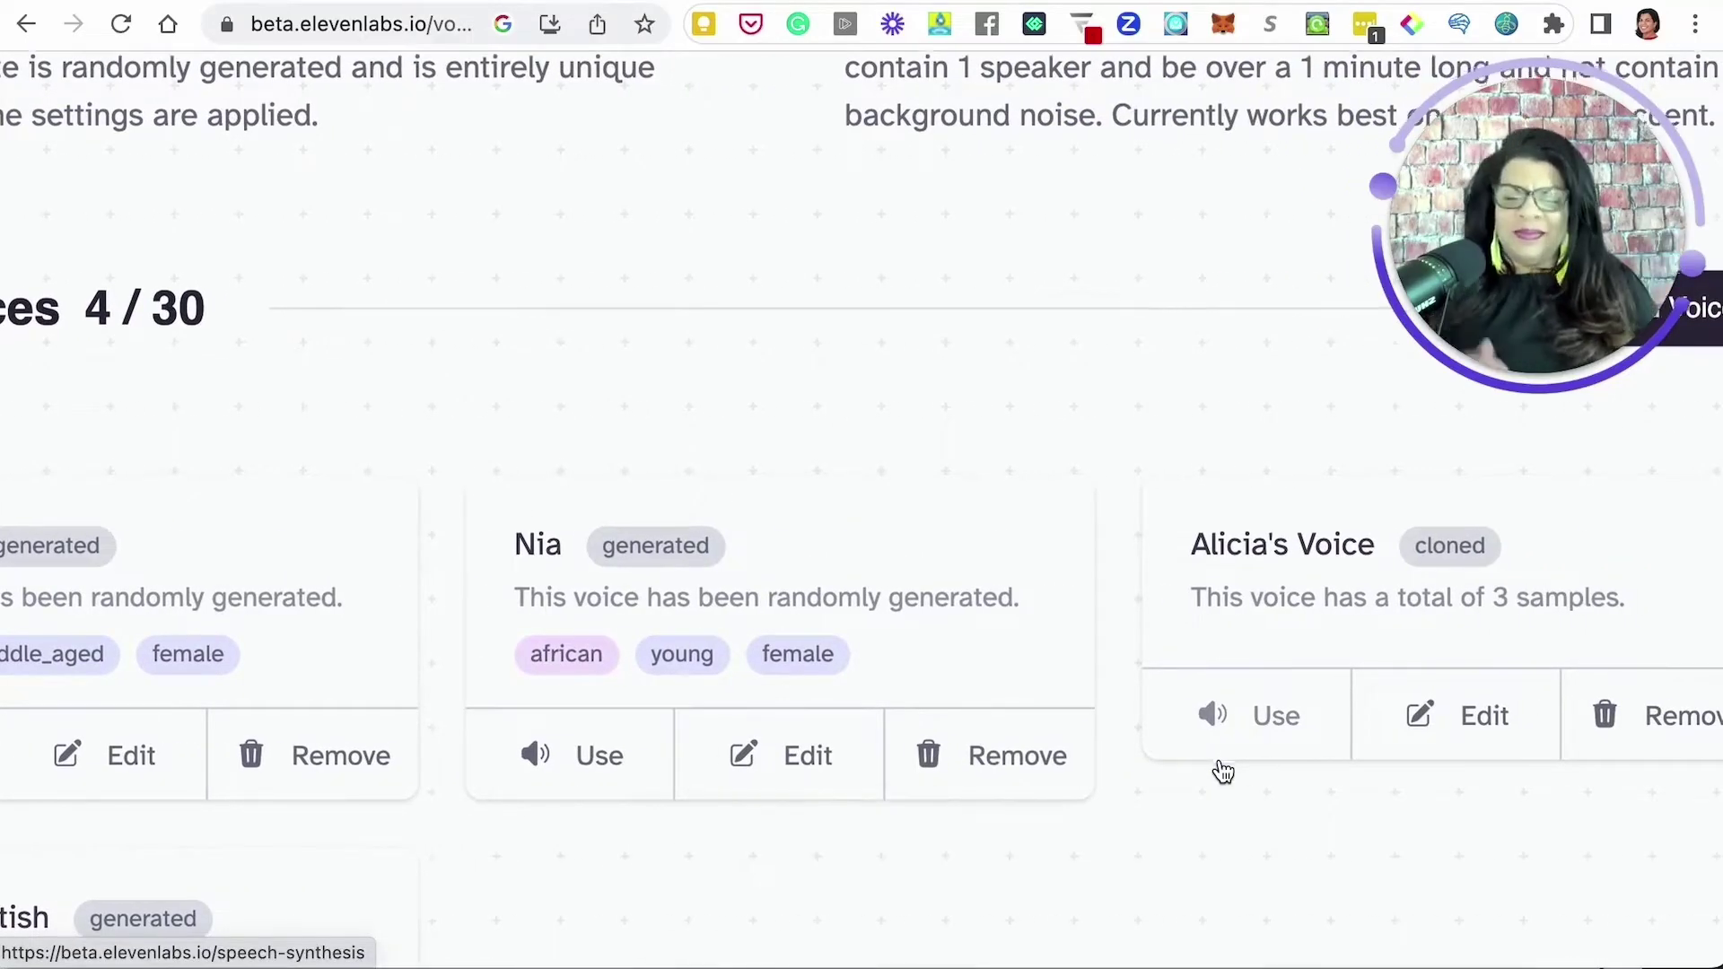
scroll(1222, 770, "left", 3)
scroll(1222, 770, "down", 4)
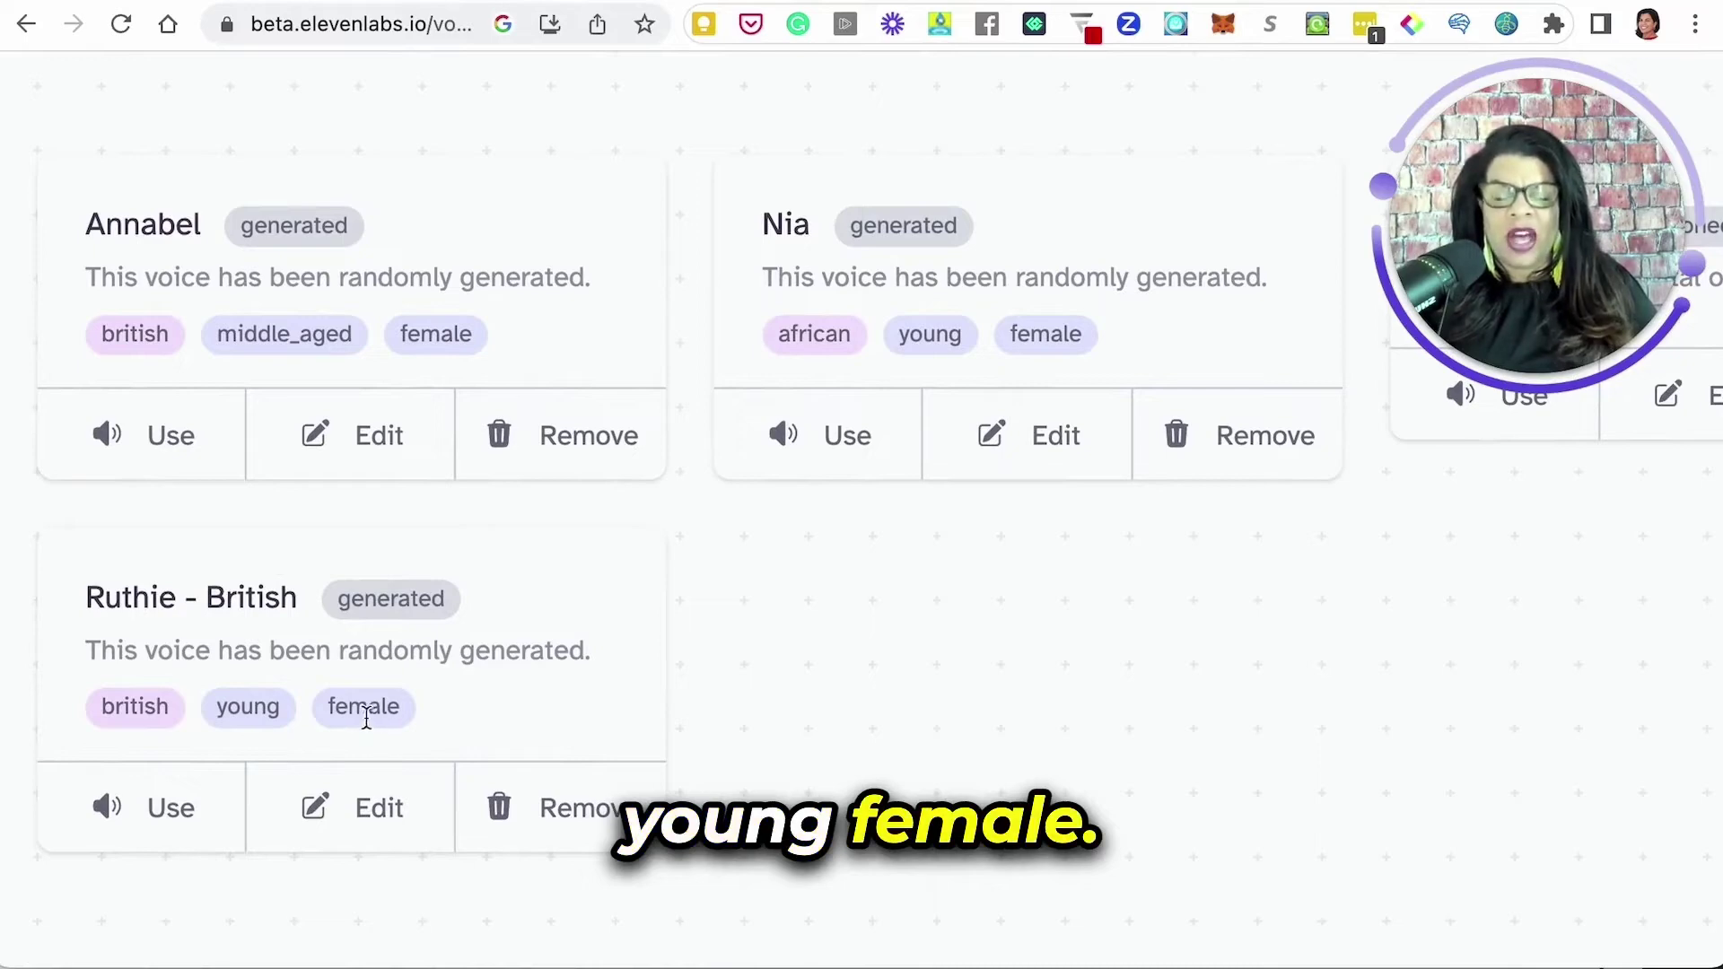
Use the middle-aged British female voice in Speech Synthesis and generate speech from the enchanted forest story.
left_click(155, 432)
scroll(681, 397, "up", 3)
scroll(681, 399, "up", 9)
scroll(681, 398, "down", 5)
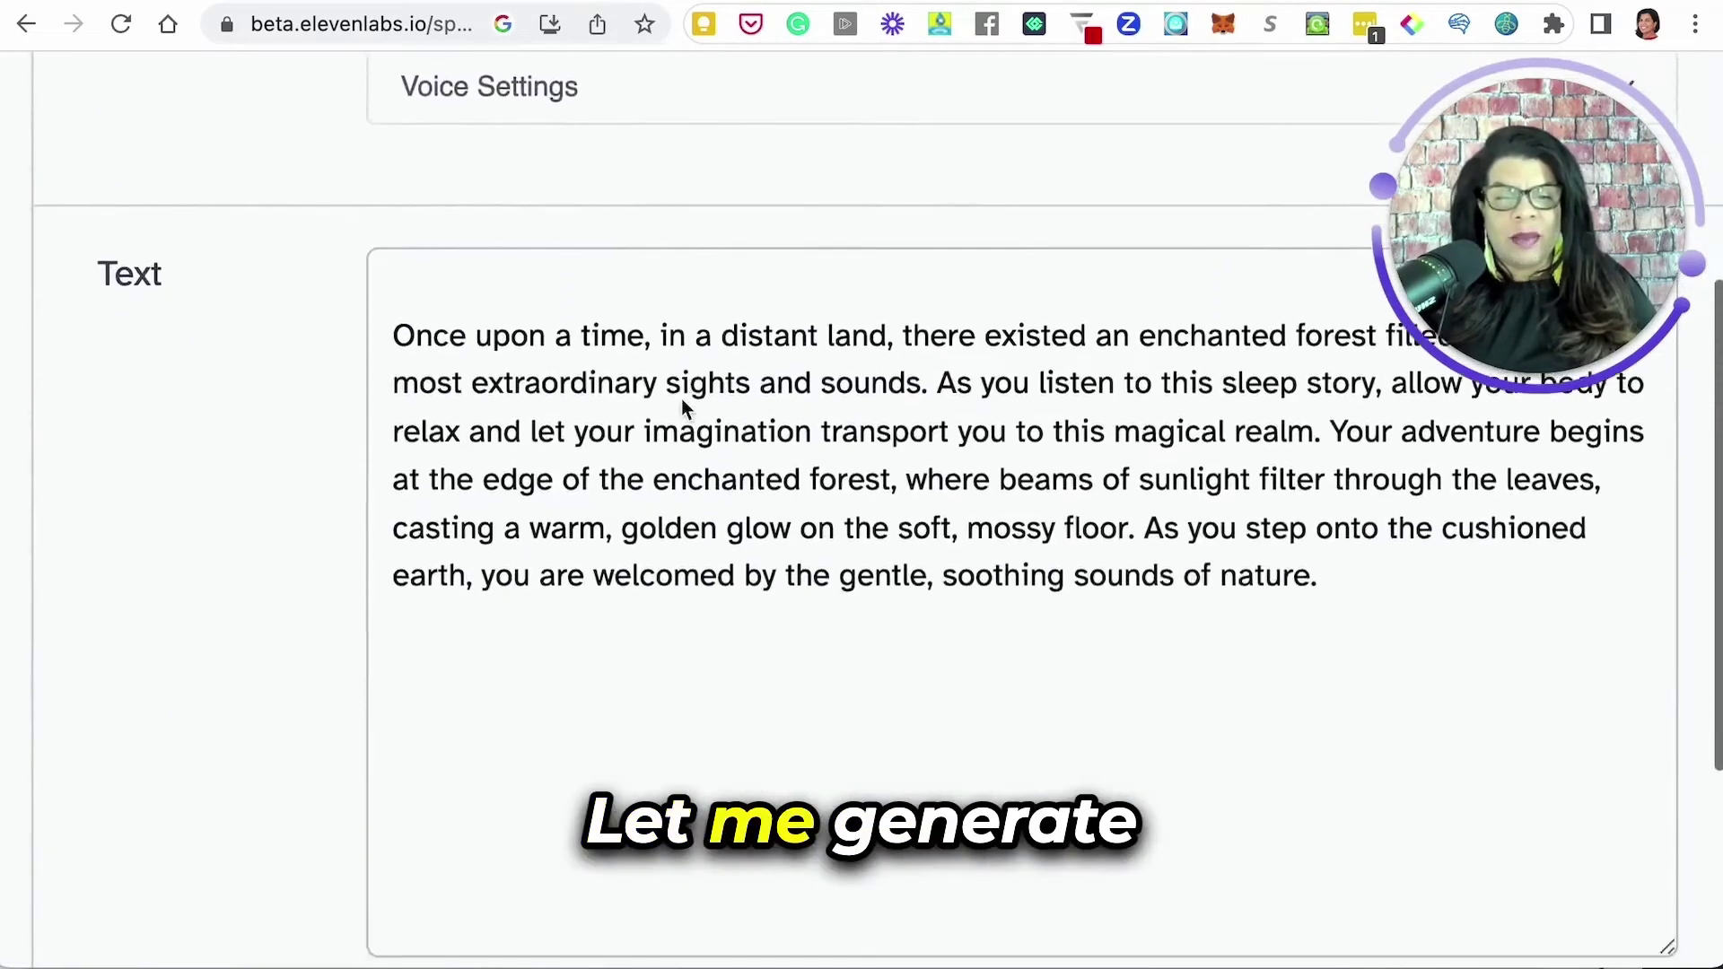
scroll(681, 399, "down", 2)
left_click(949, 915)
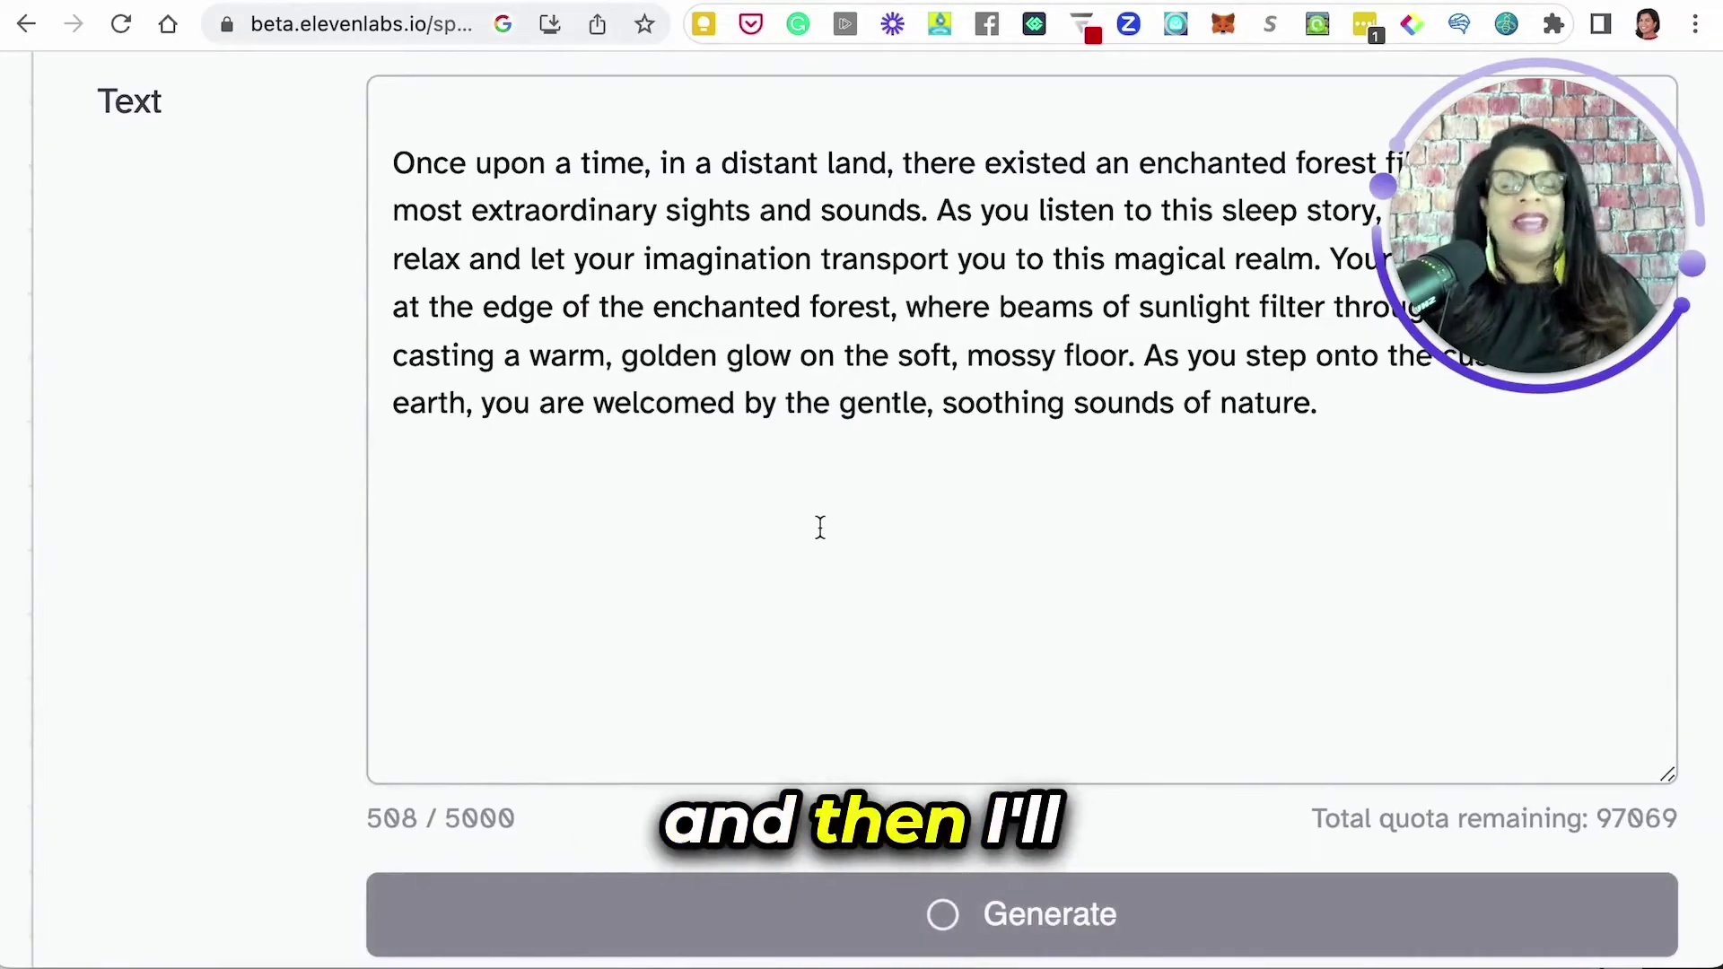
Listen to the generated British narration with the volume raised, and return to the list of voices.
scroll(819, 527, "right", 3)
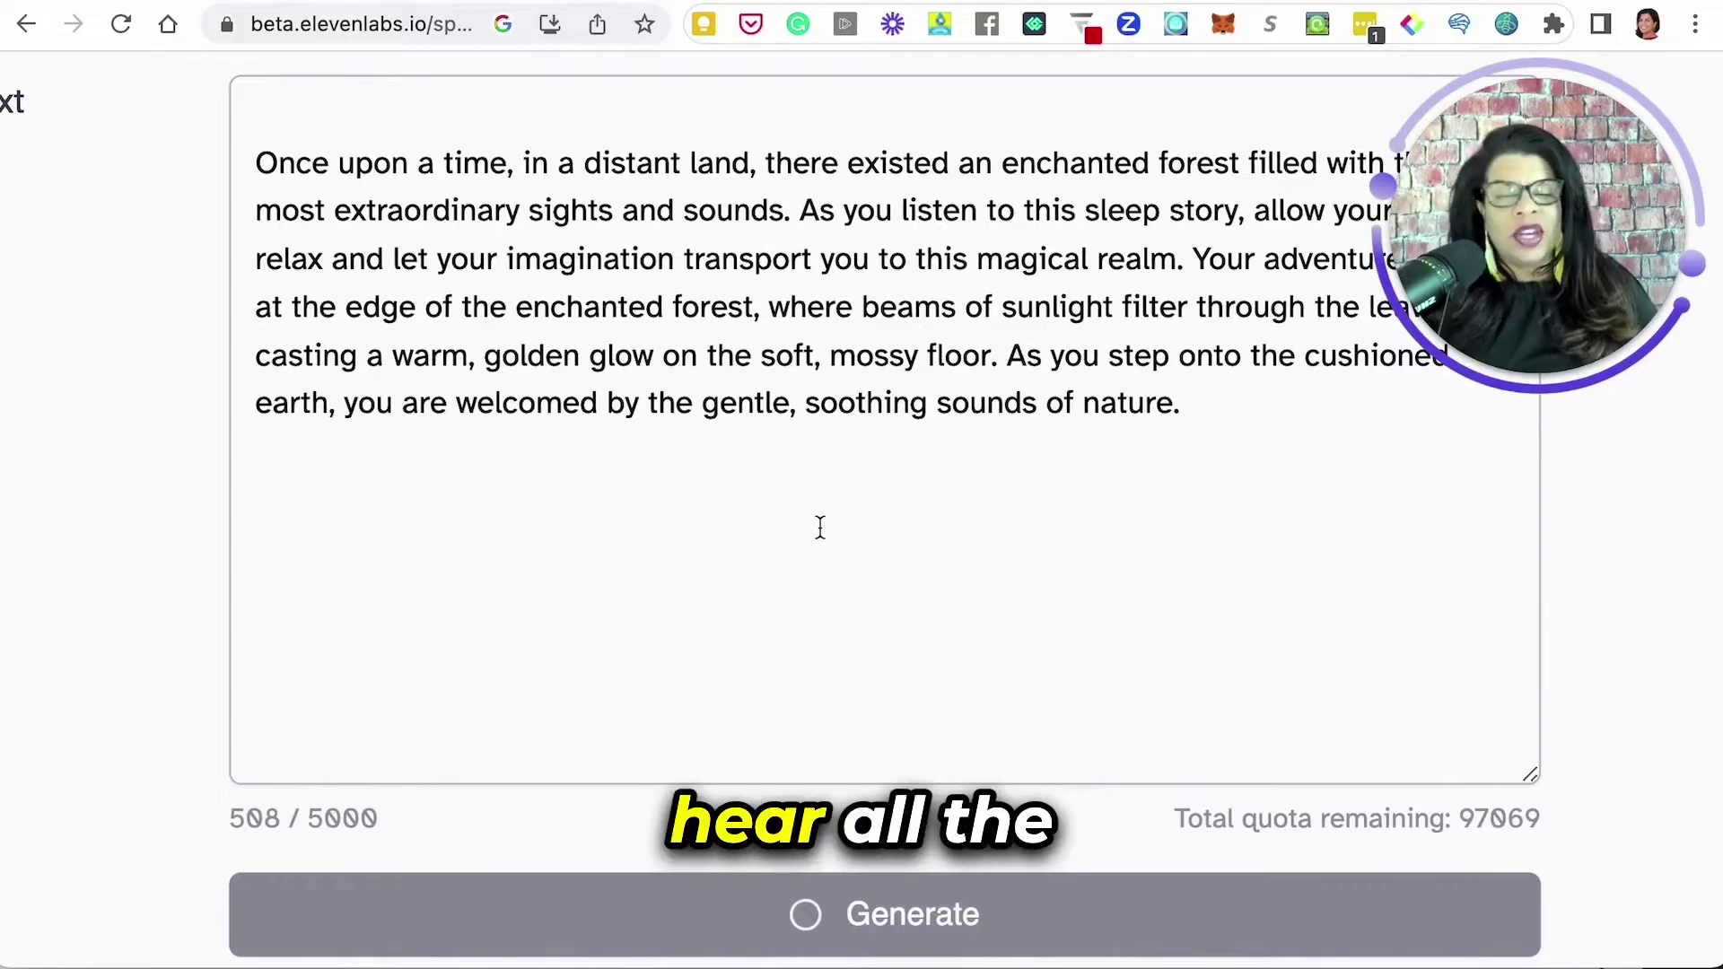
scroll(819, 527, "left", 3)
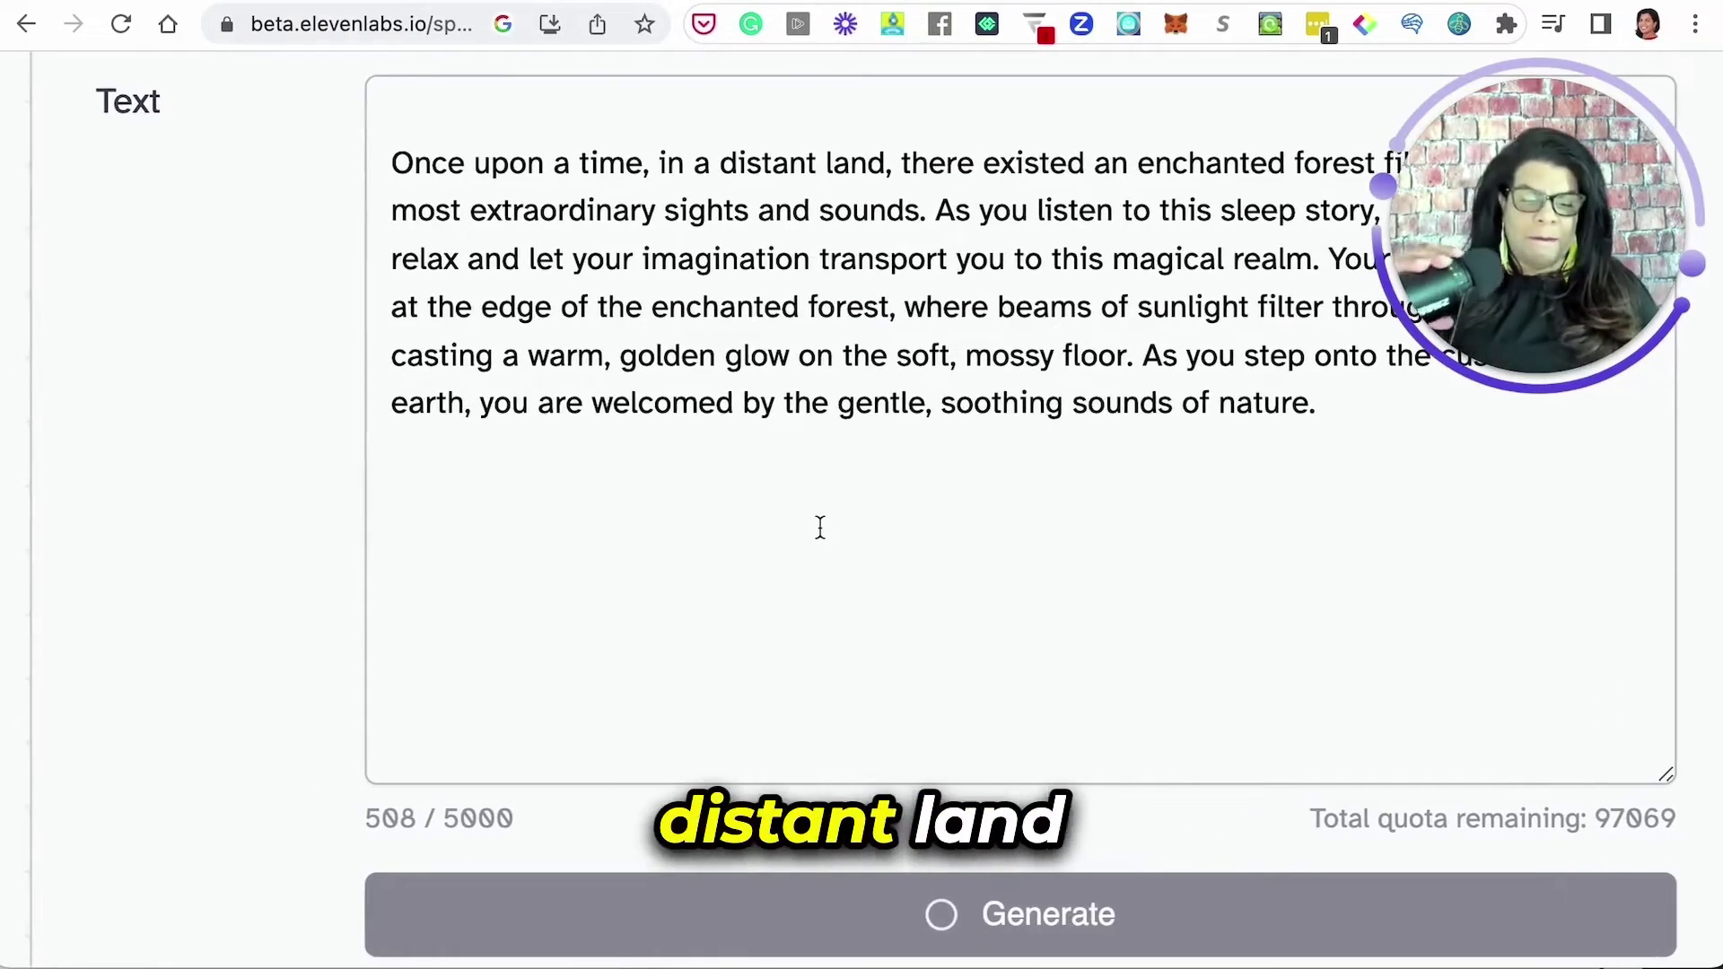
key("XF86AudioRaiseVolume")
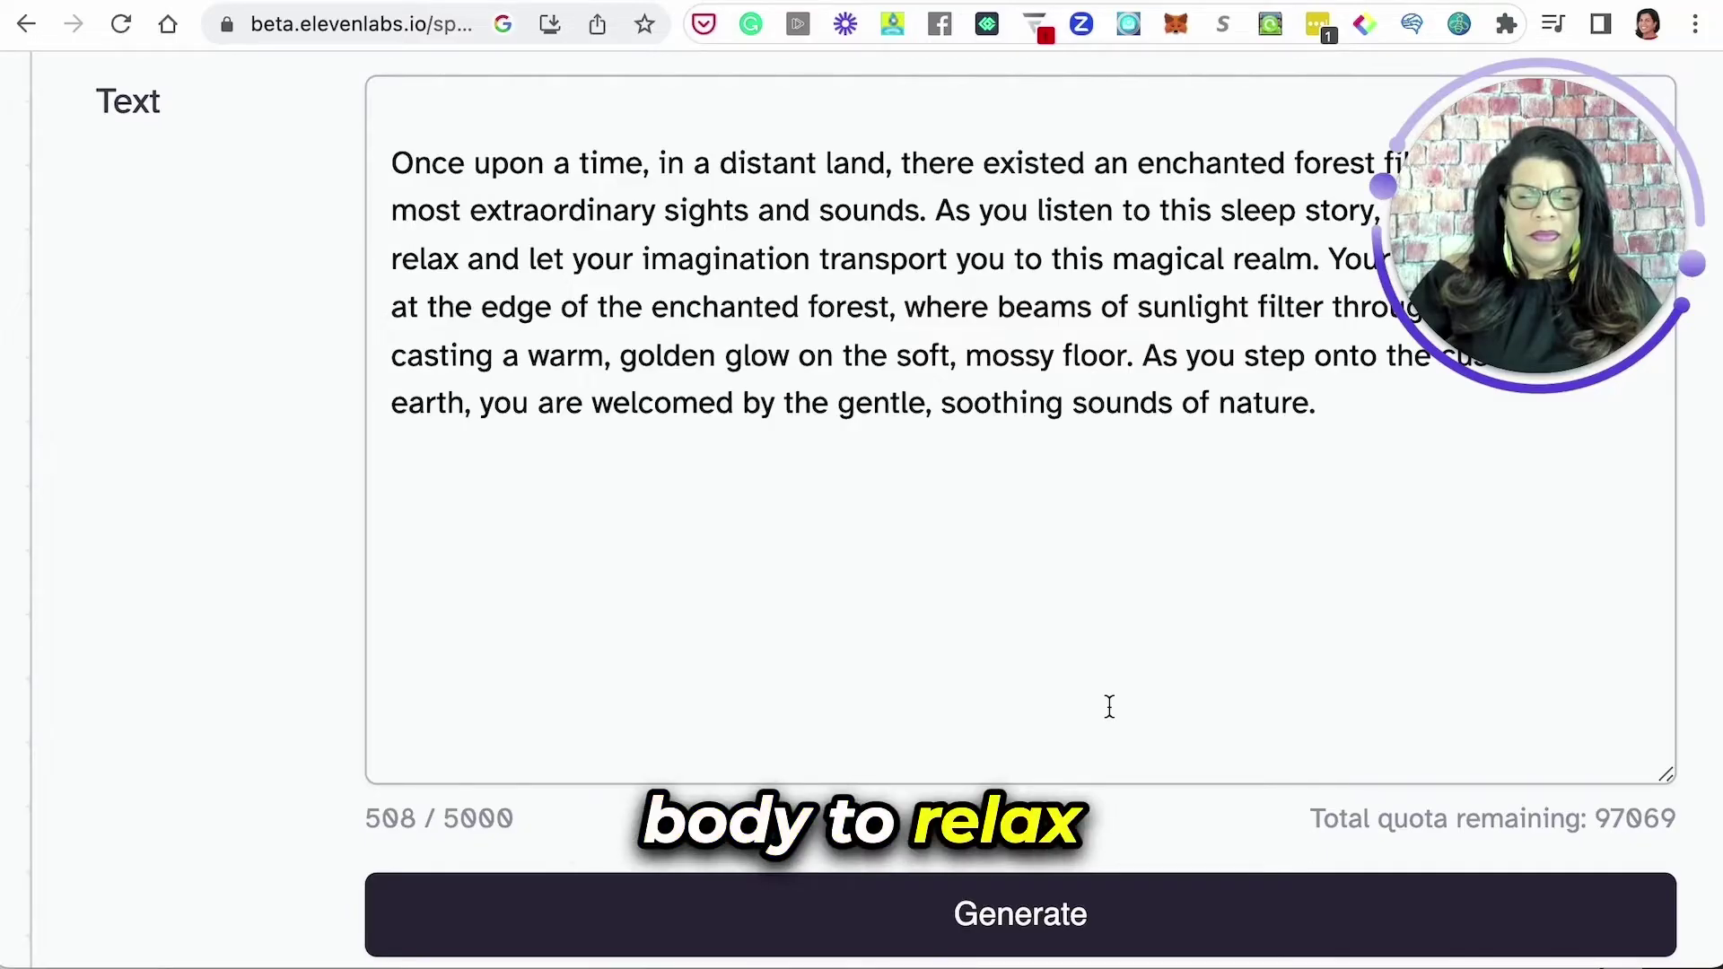
scroll(1109, 706, "down", 5)
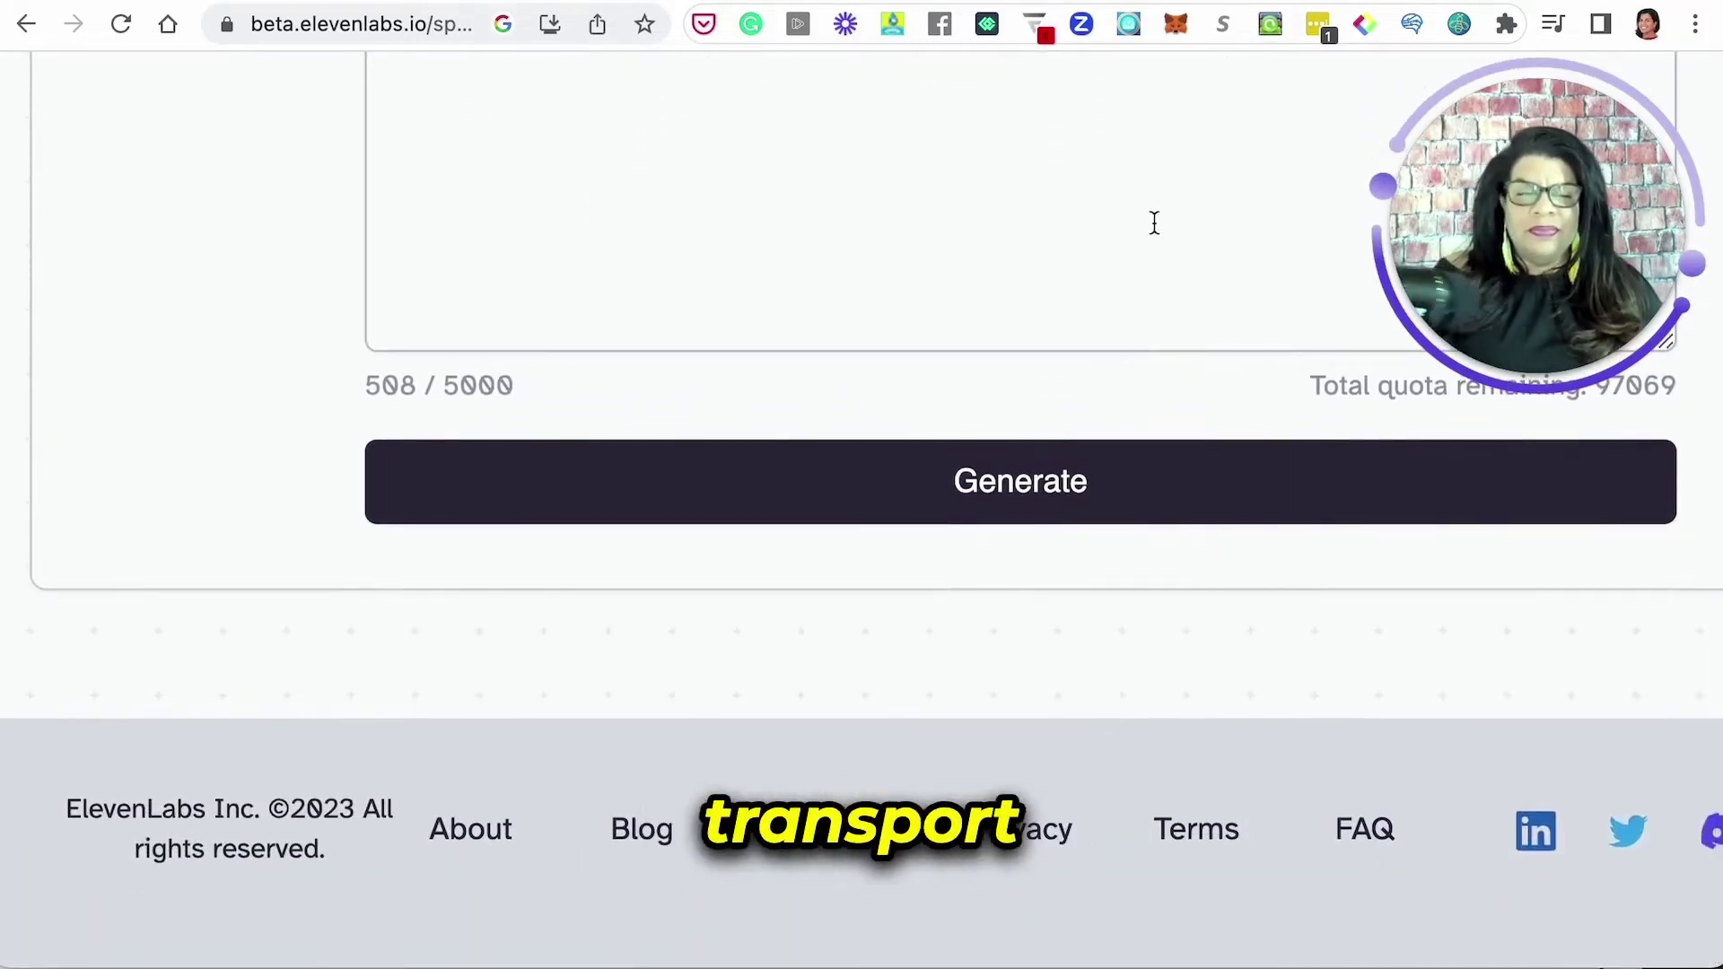
scroll(1132, 314, "up", 10)
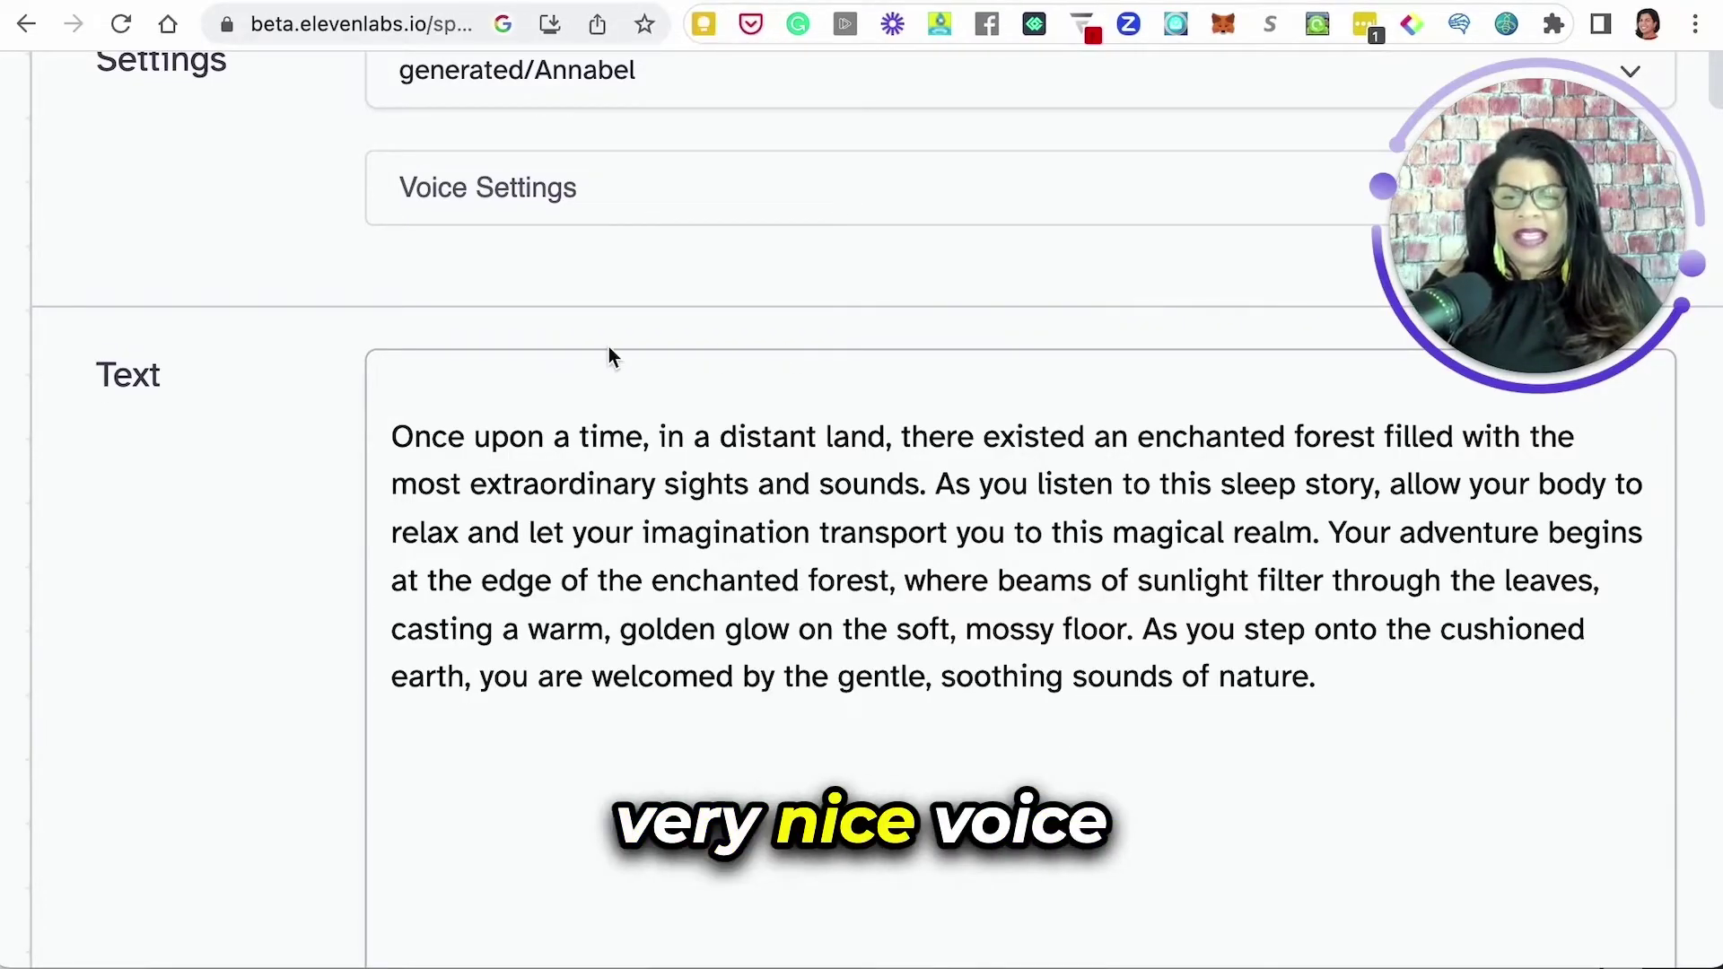
scroll(335, 209, "up", 4)
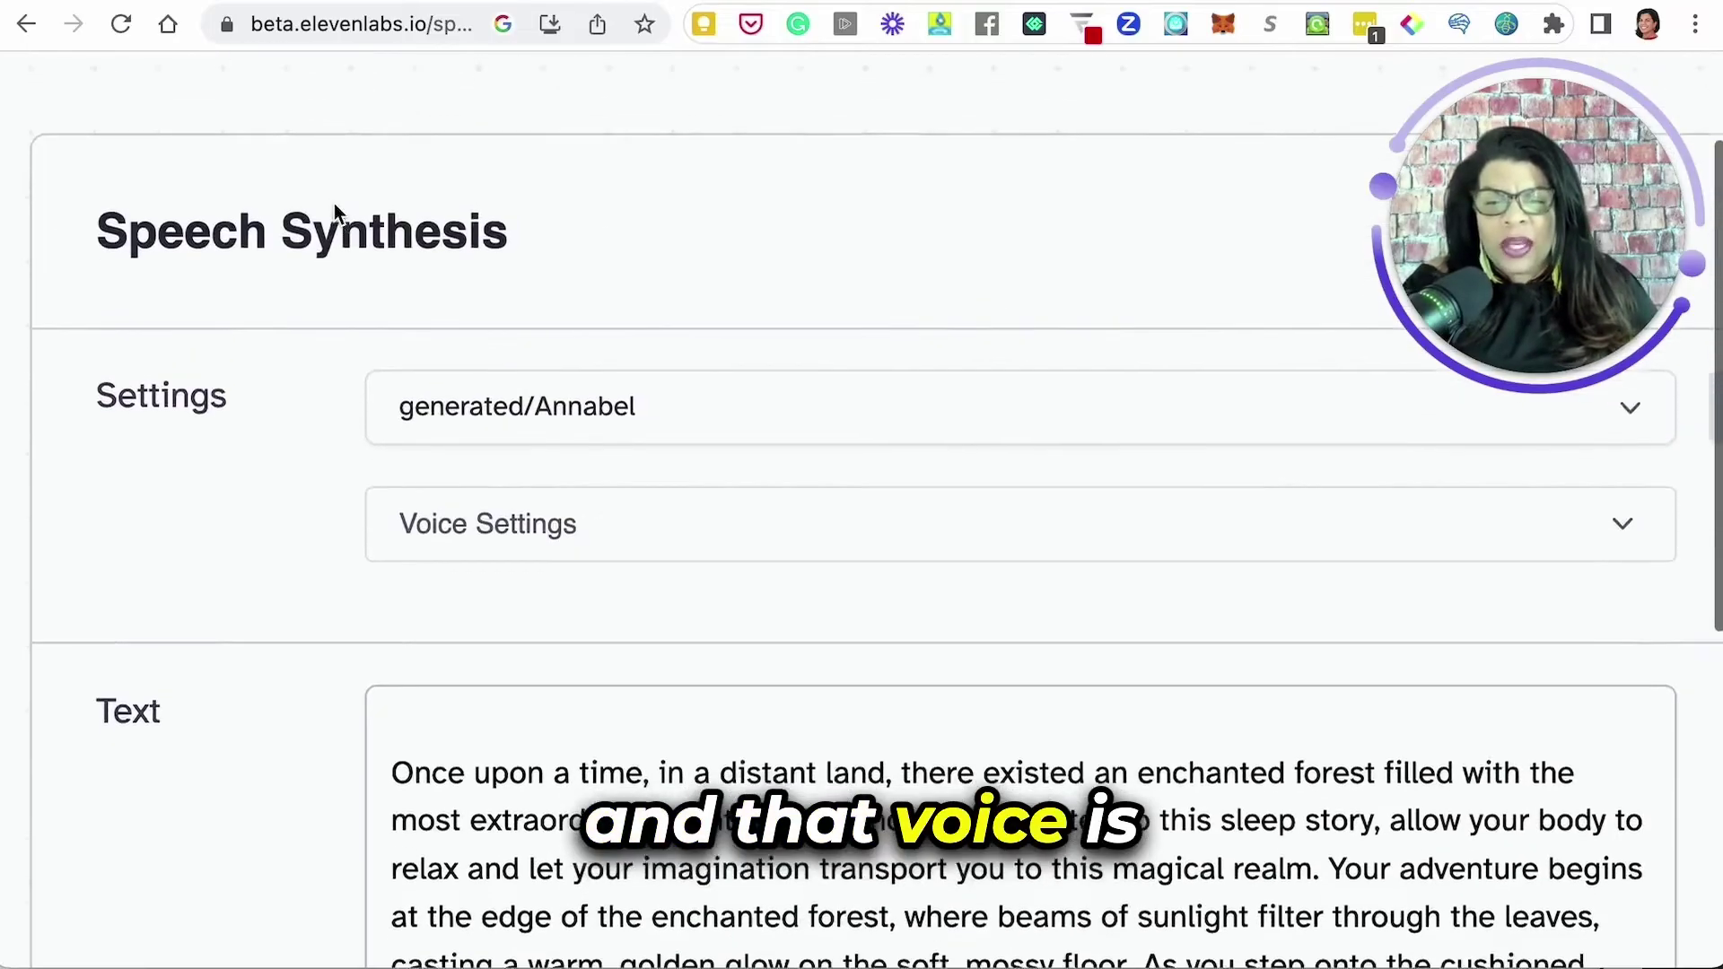
scroll(335, 208, "down", 15)
scroll(335, 211, "up", 15)
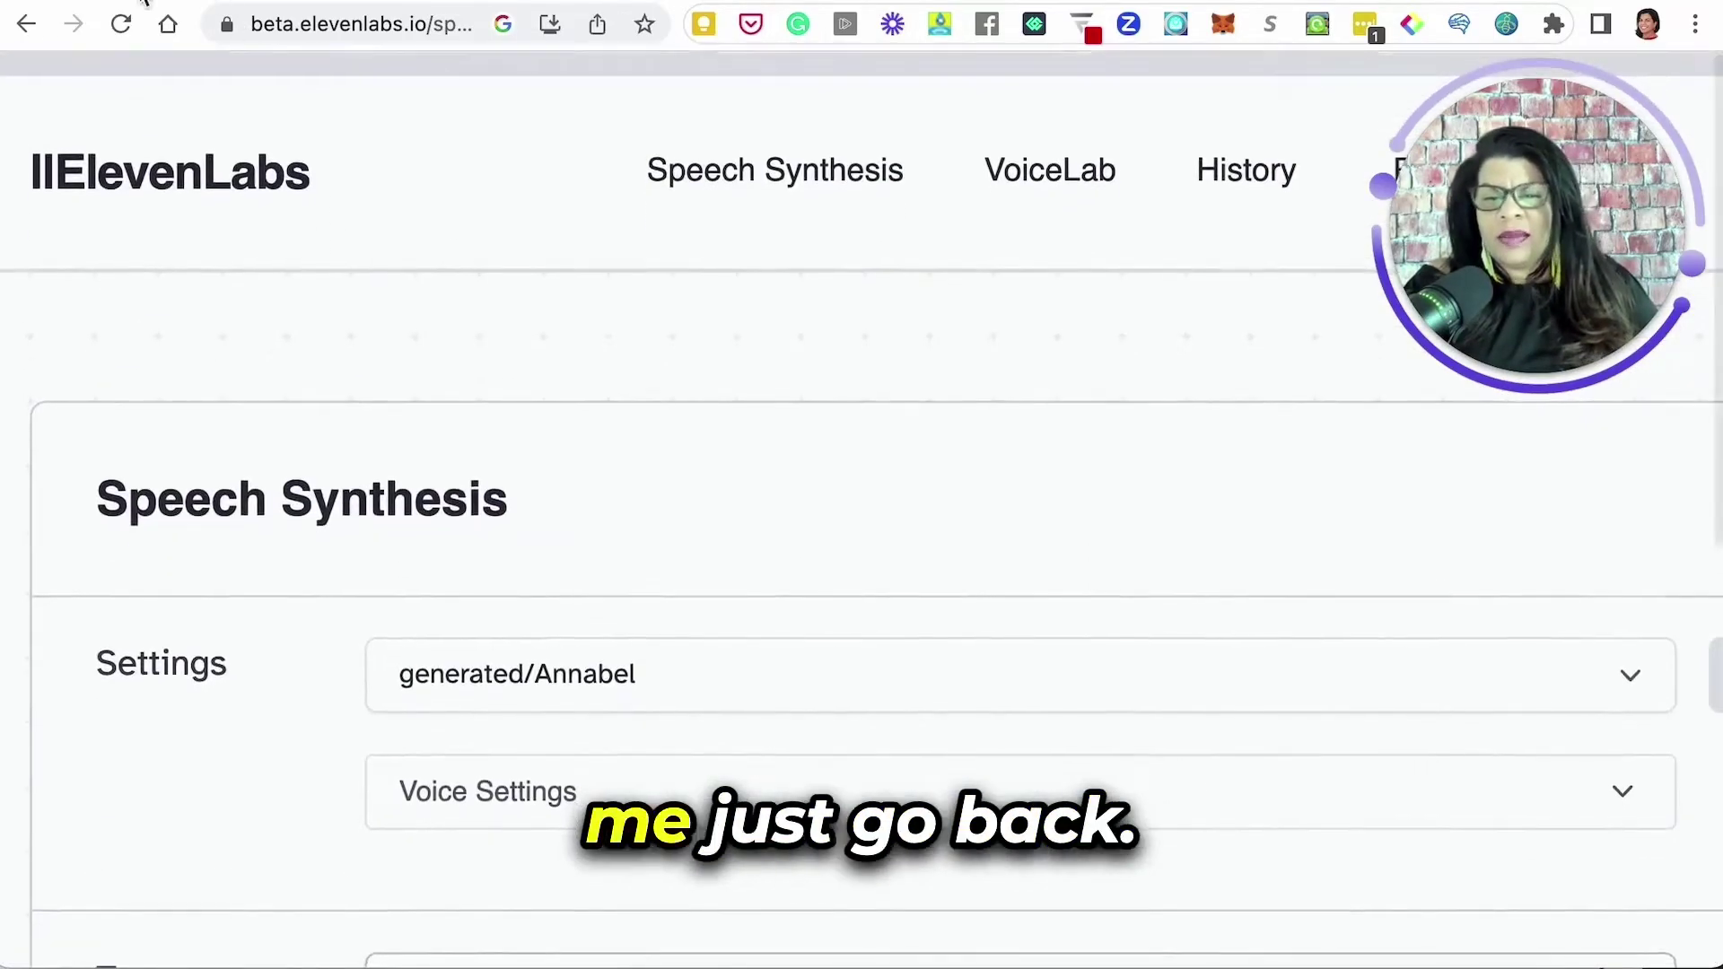
left_click(26, 25)
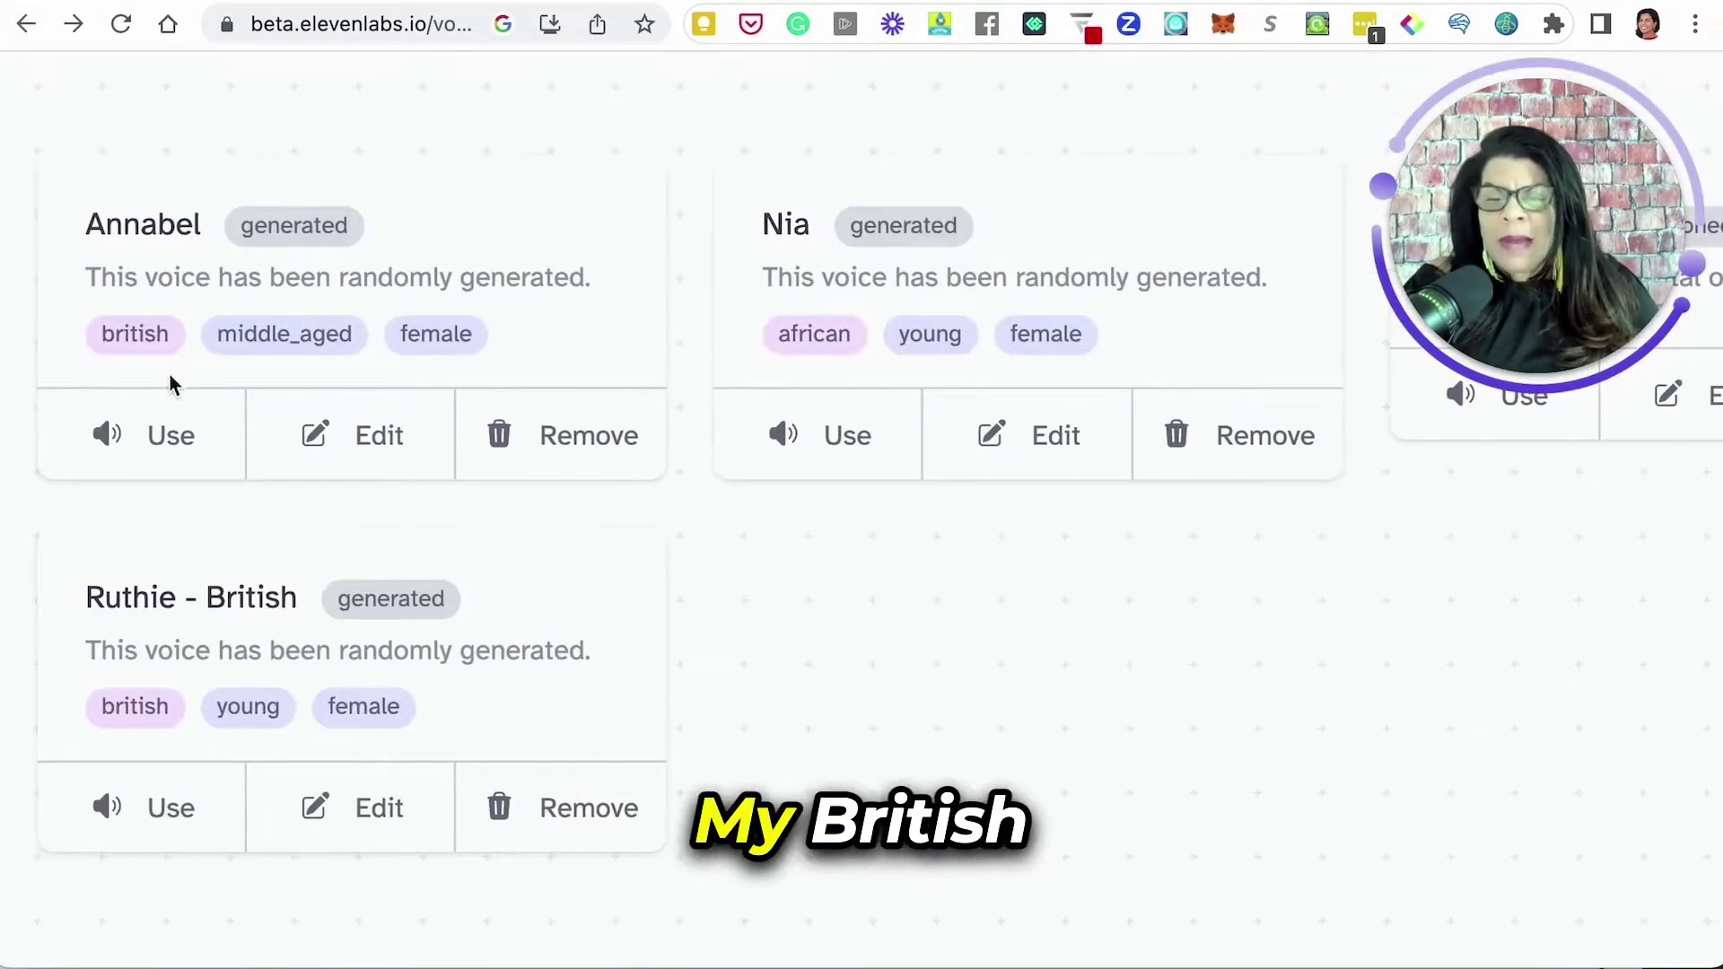
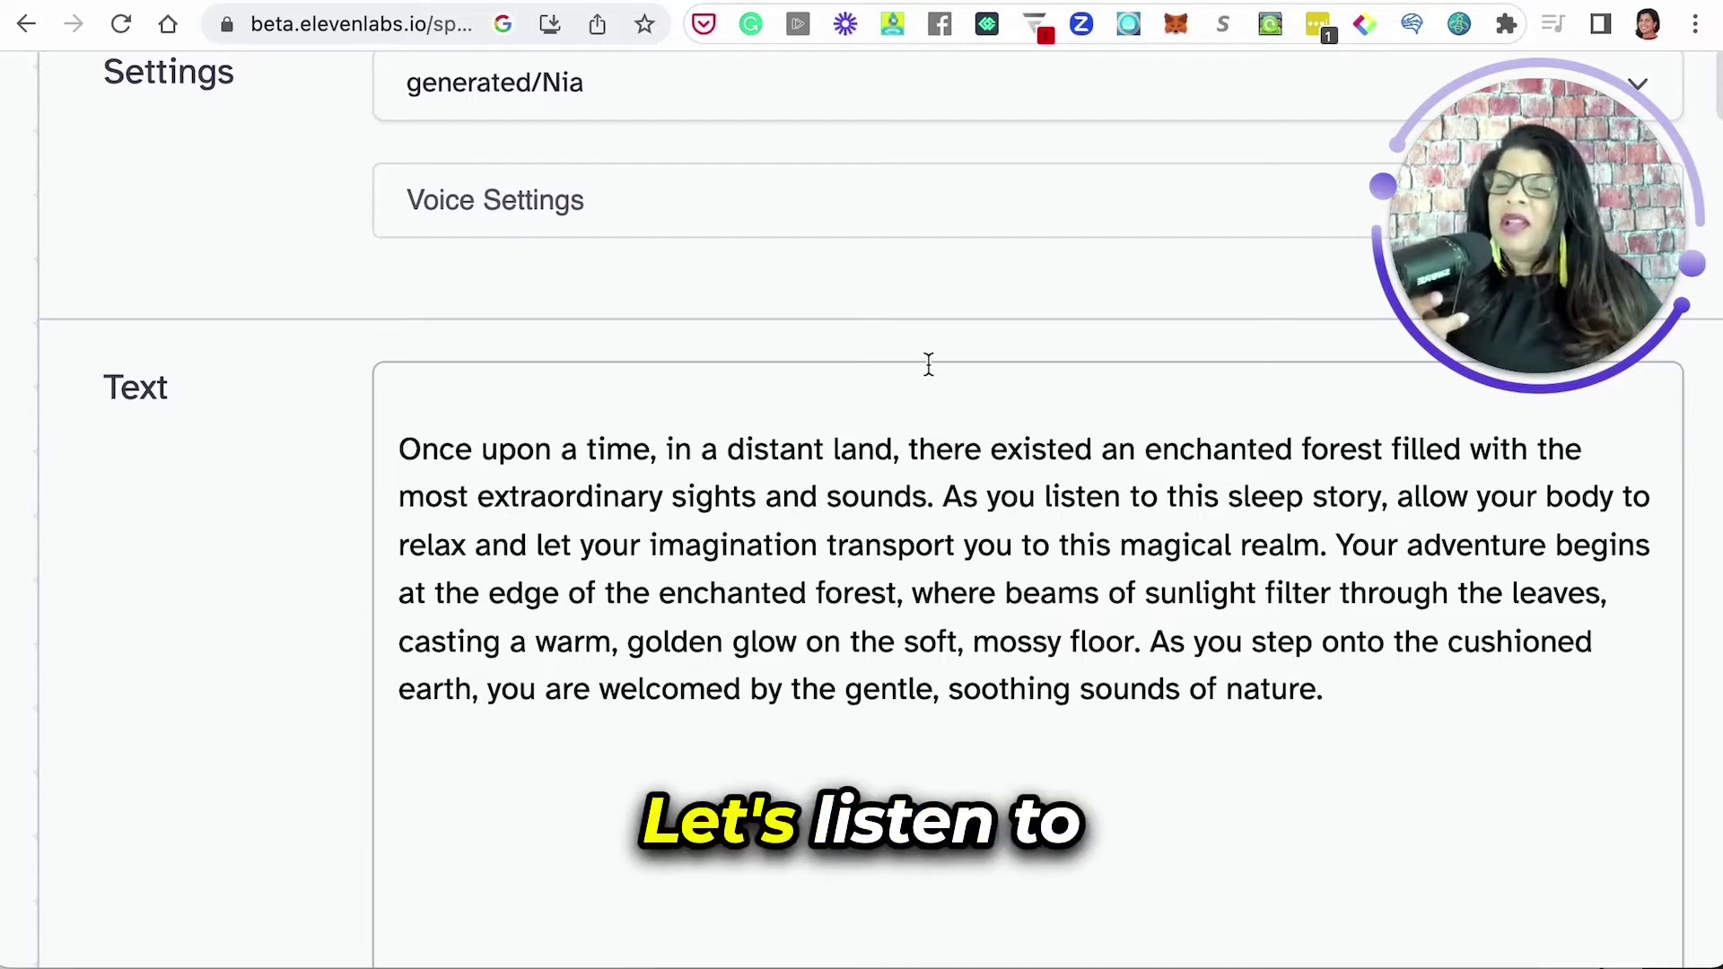
Return to the list of voices, use the cloned voice, and generate speech from the same story with it.
left_click(27, 34)
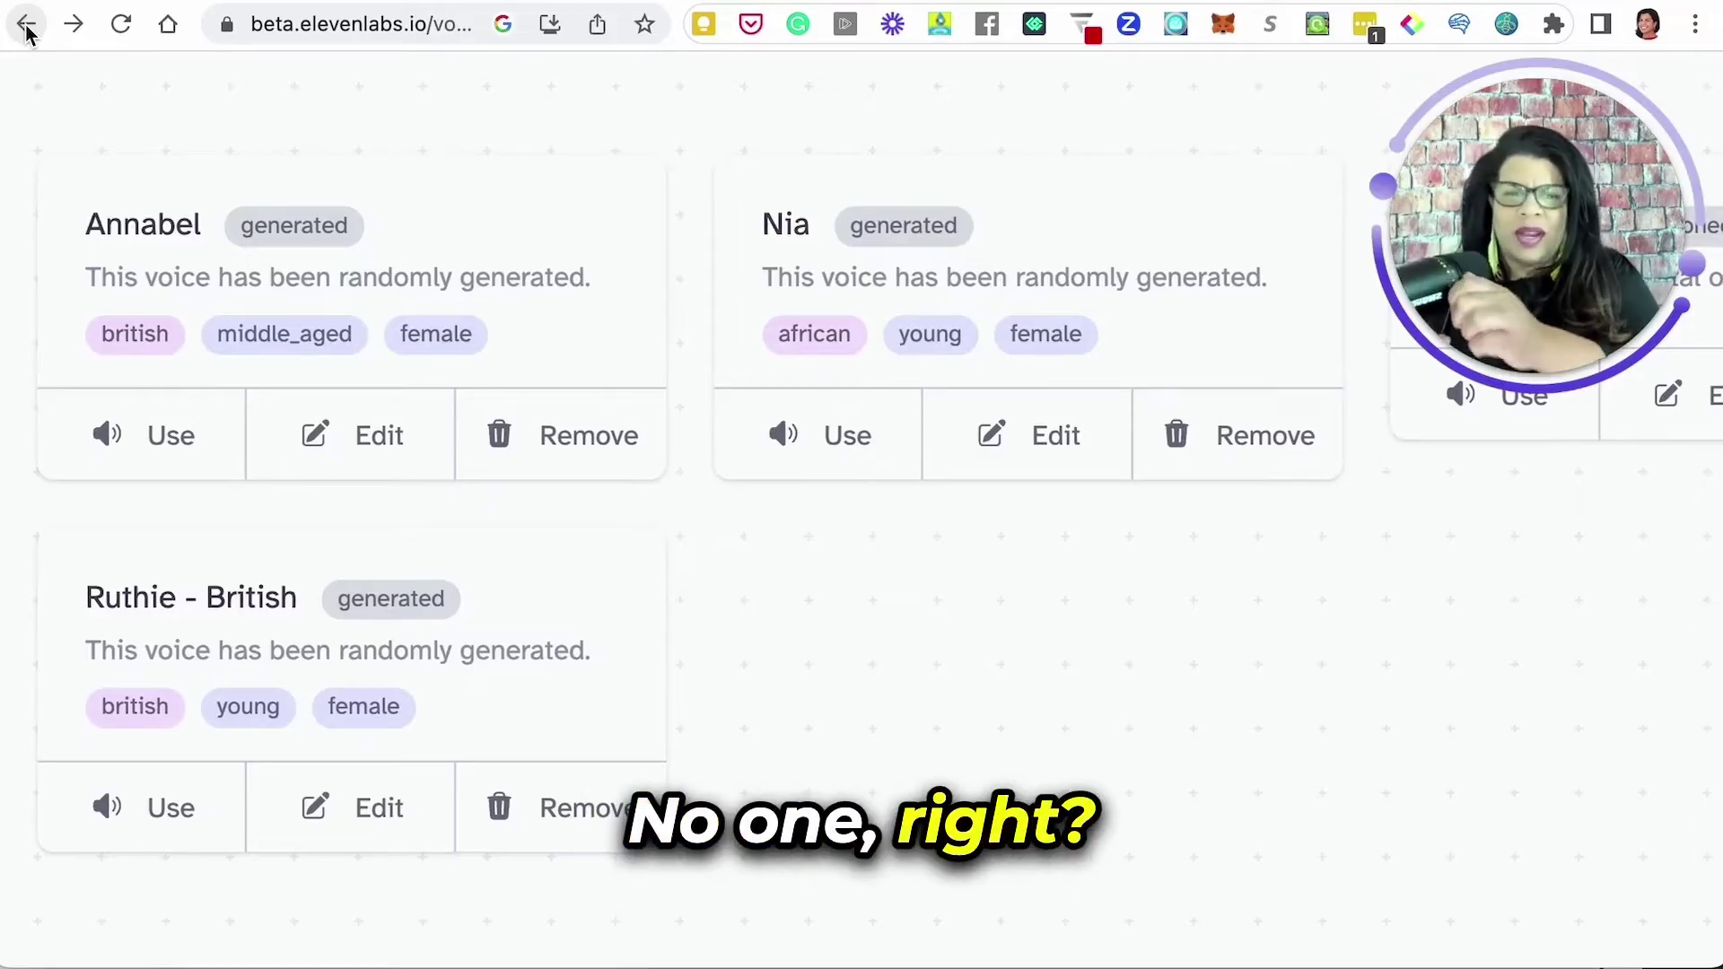
scroll(1145, 584, "right", 5)
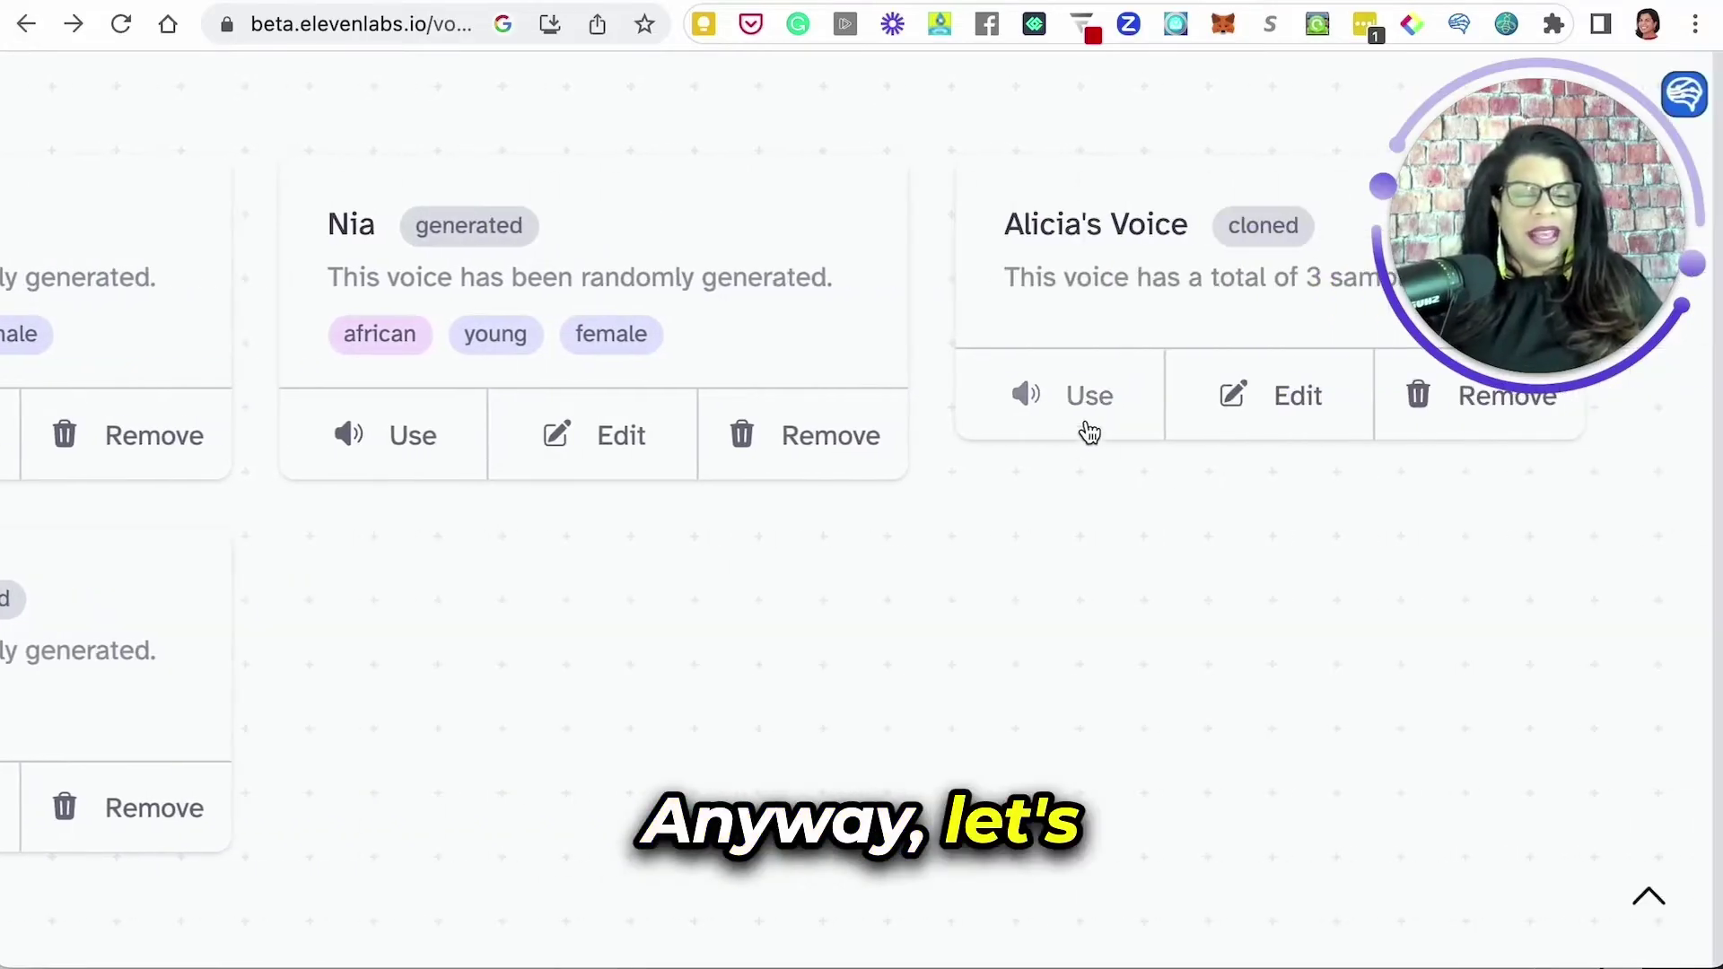
left_click(1087, 427)
left_click(775, 533)
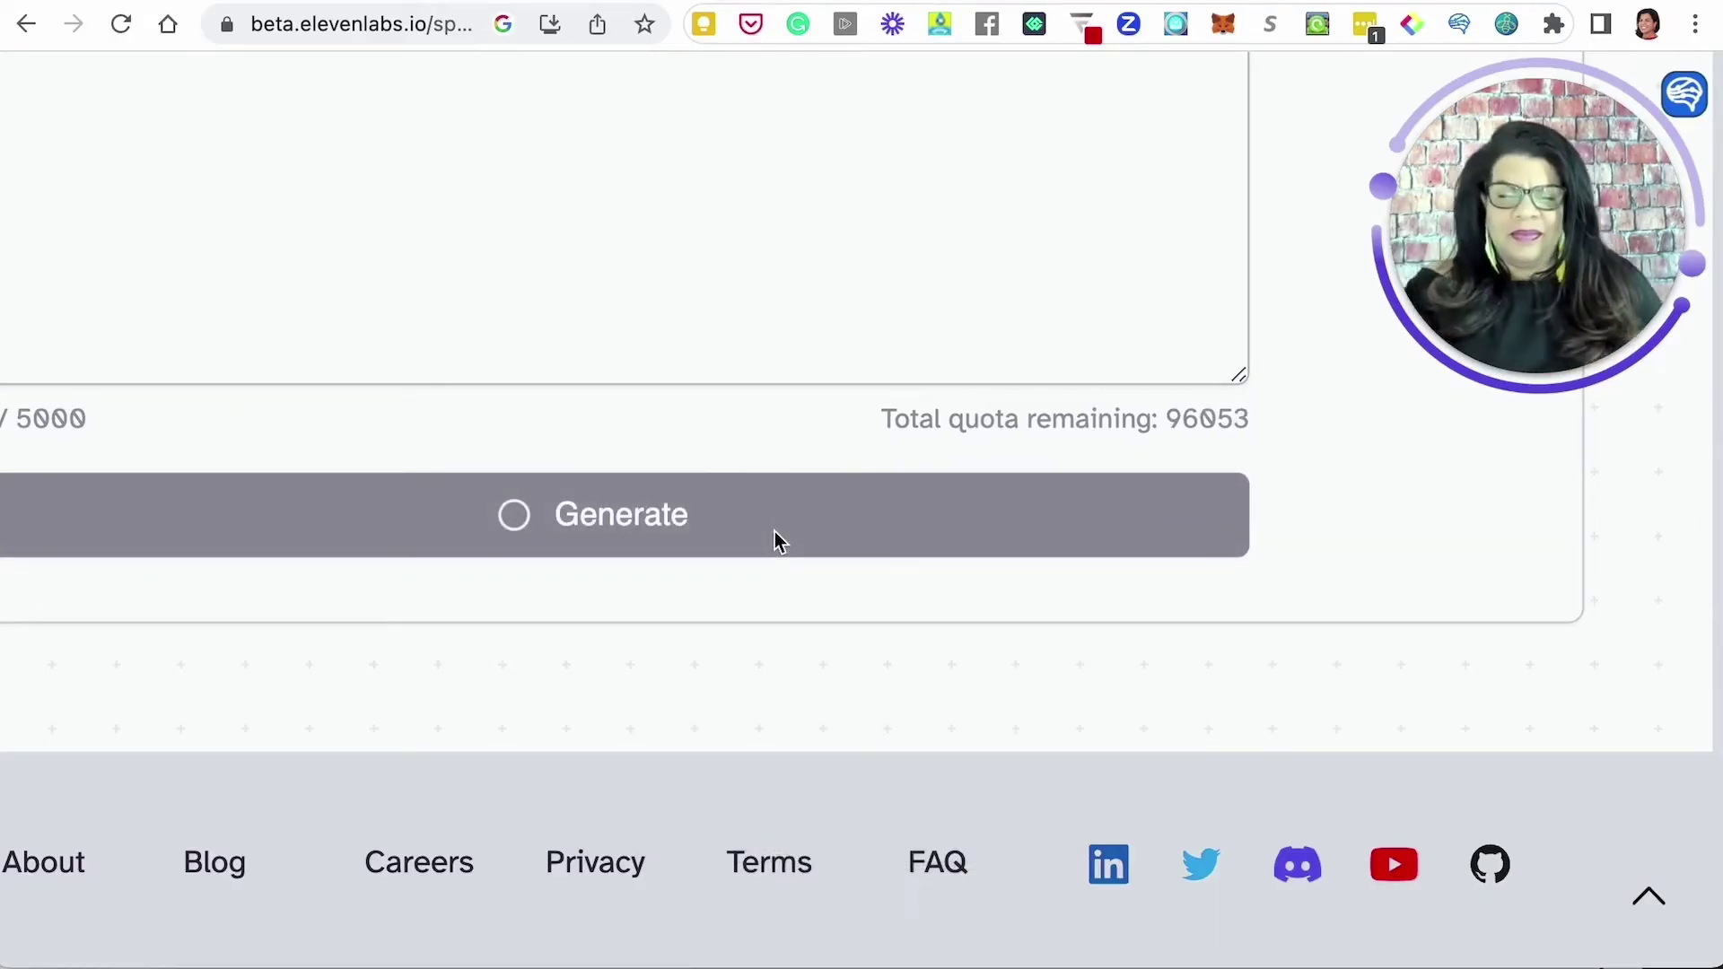
Listen to the enchanted forest story narrated in the cloned voice while following its text.
scroll(1040, 578, "left", 5)
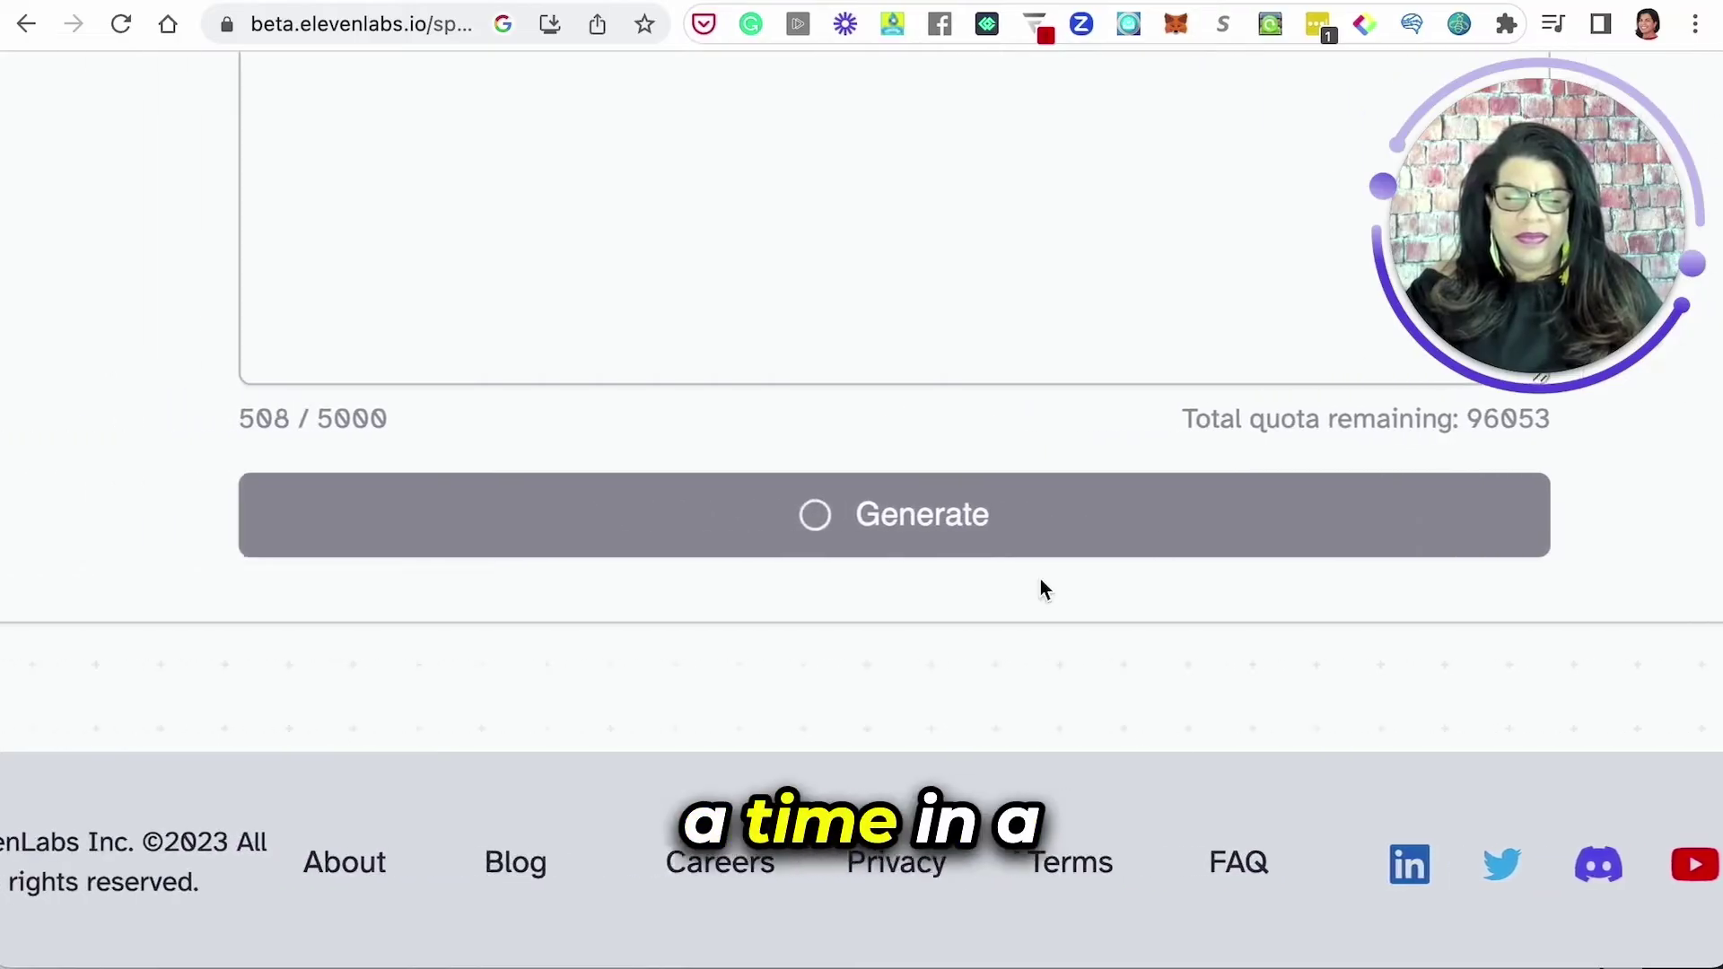
scroll(1041, 579, "up", 1)
scroll(1041, 579, "up", 8)
scroll(1041, 579, "right", 2)
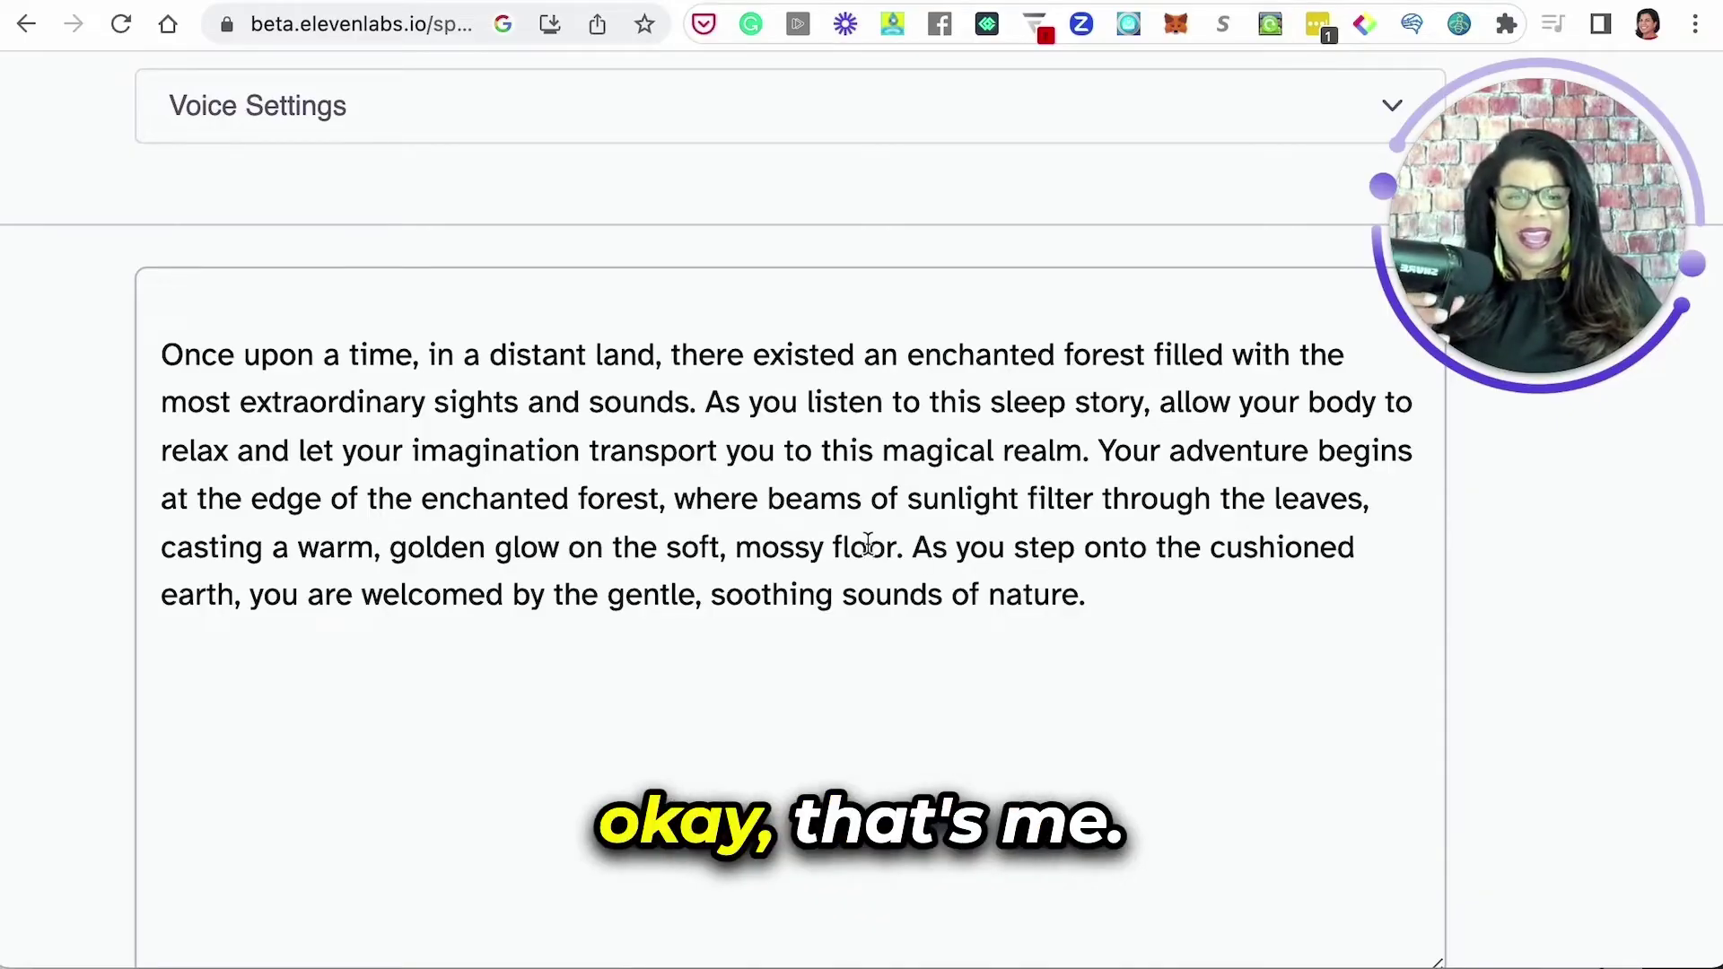
Look through the cloned, generated and premade voices available in Speech Synthesis, and close the list with the cloned voice still in use.
scroll(867, 544, "down", 7)
scroll(867, 545, "up", 15)
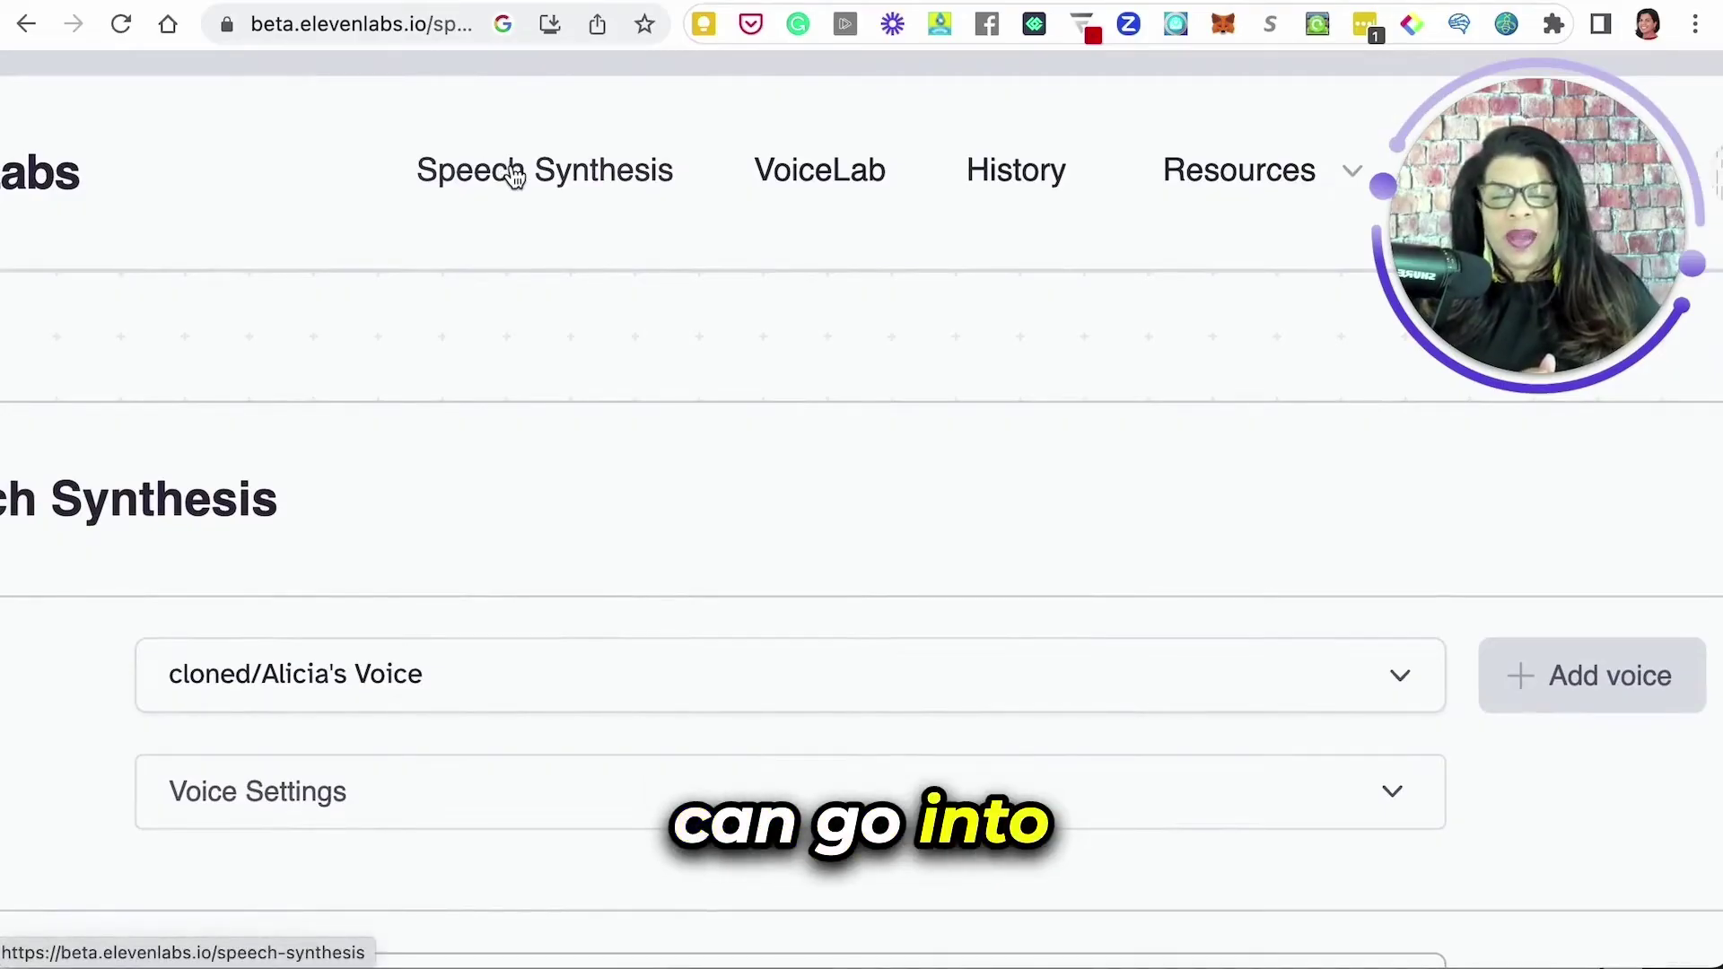
scroll(801, 301, "down", 3)
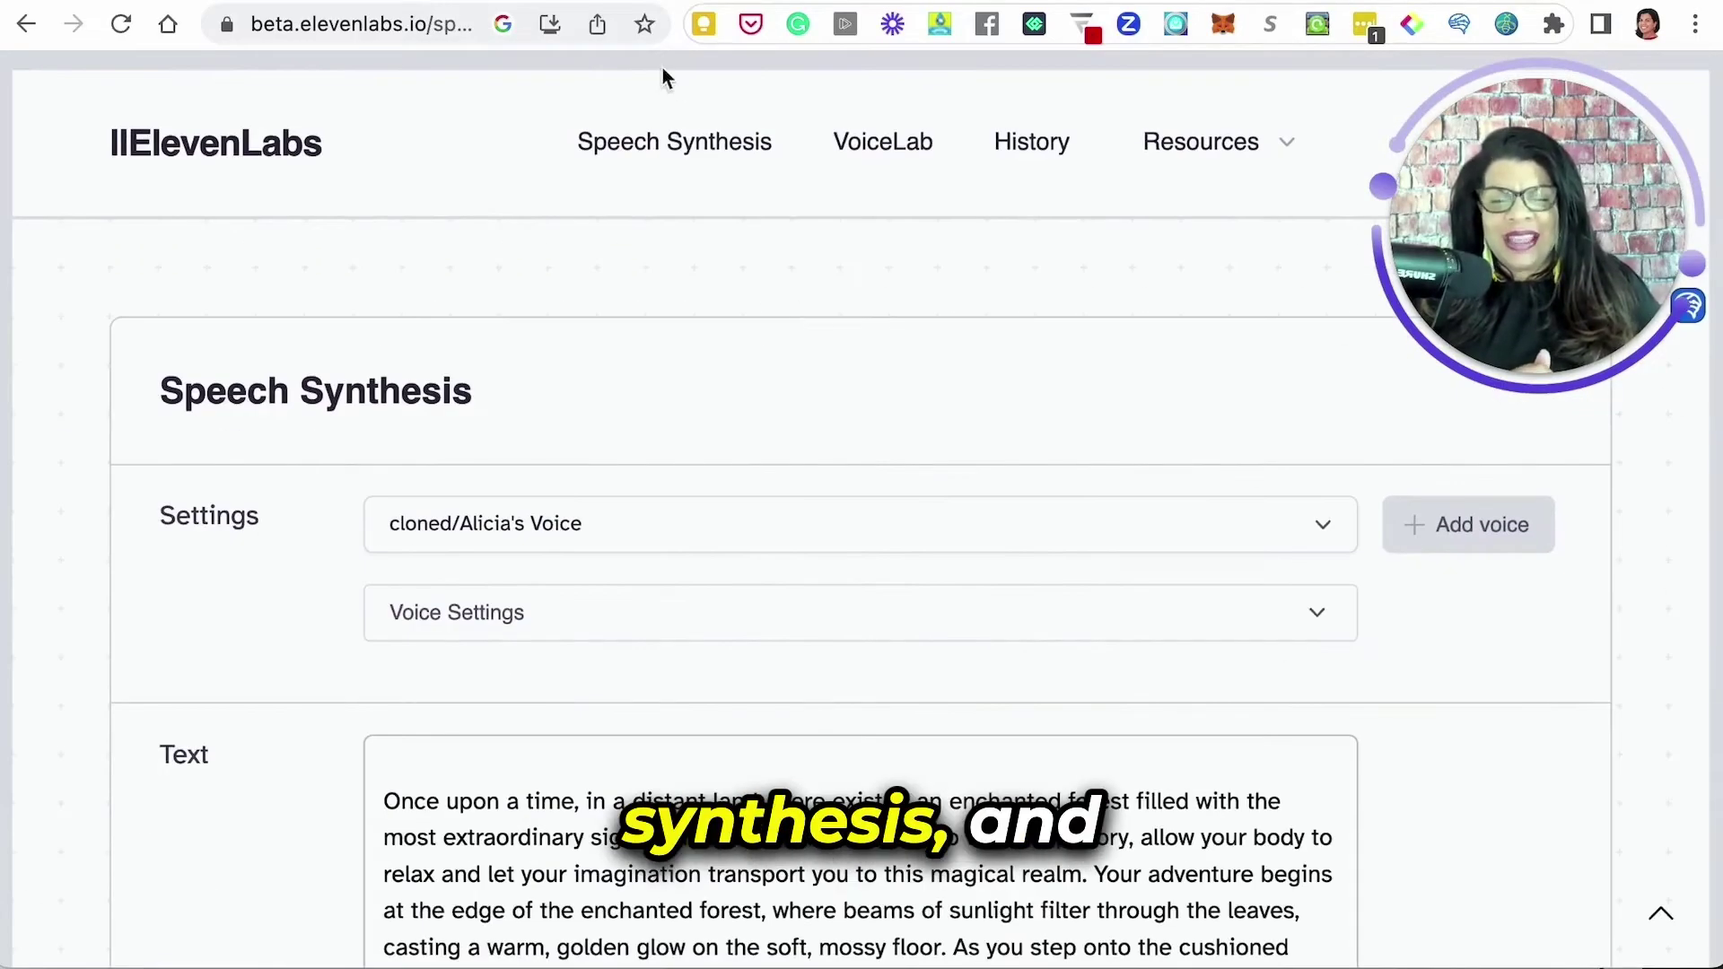
scroll(792, 673, "down", 4)
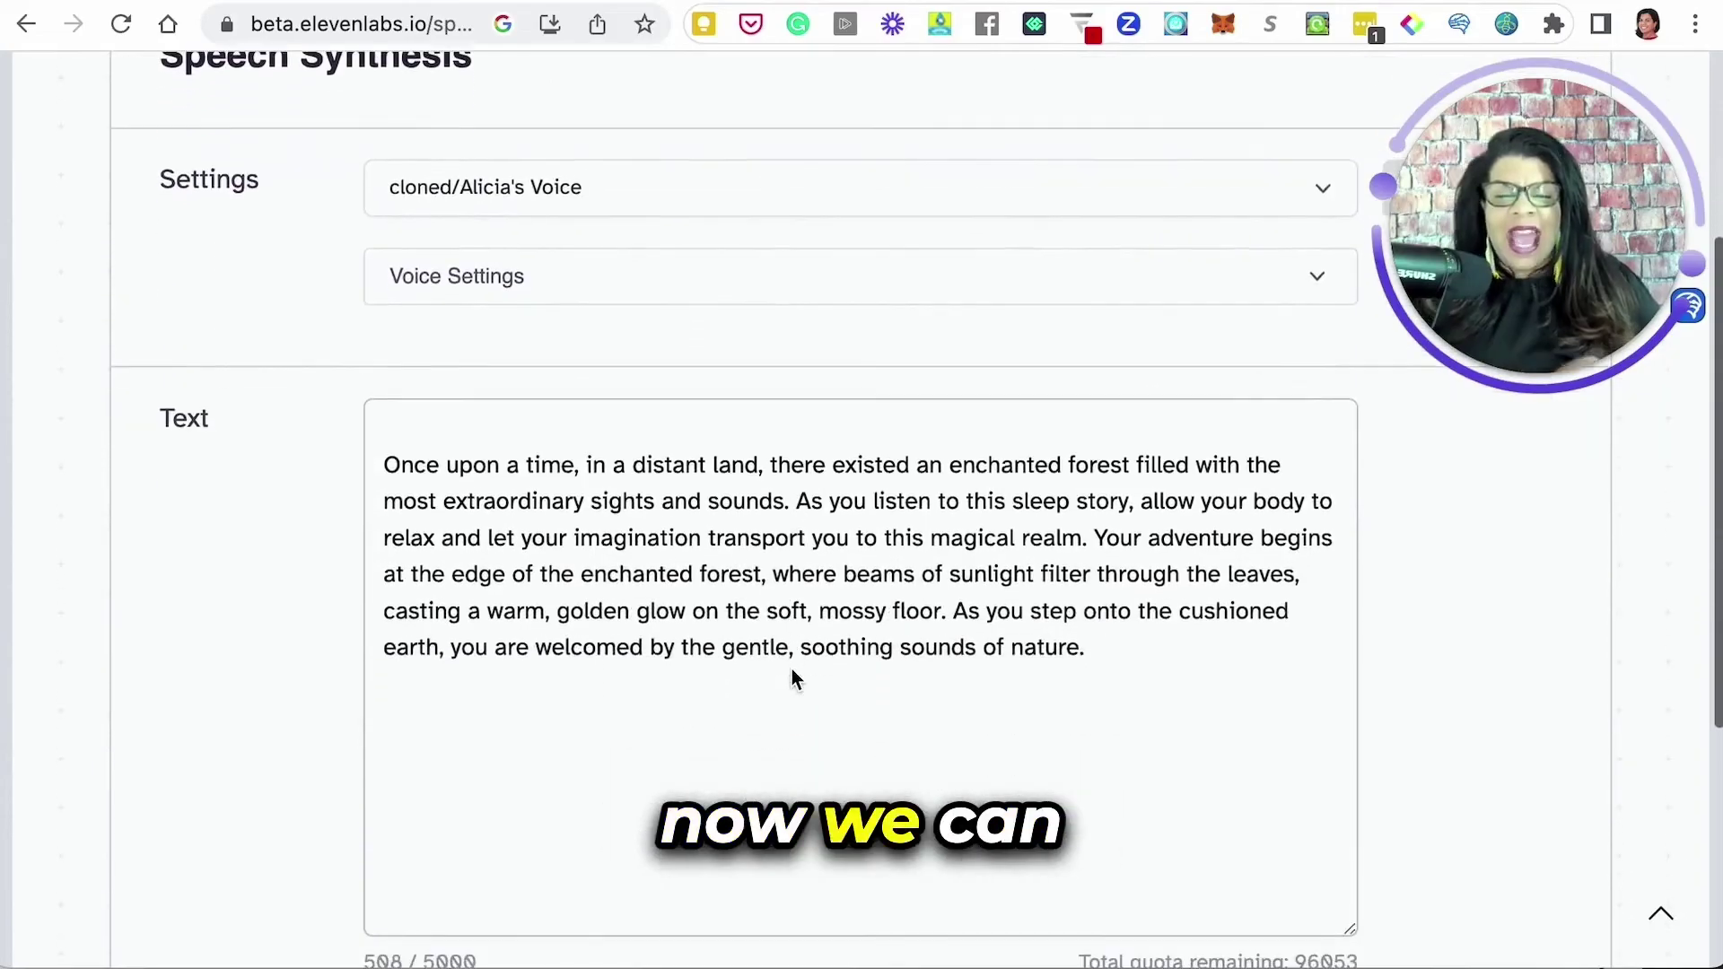
scroll(791, 670, "up", 2)
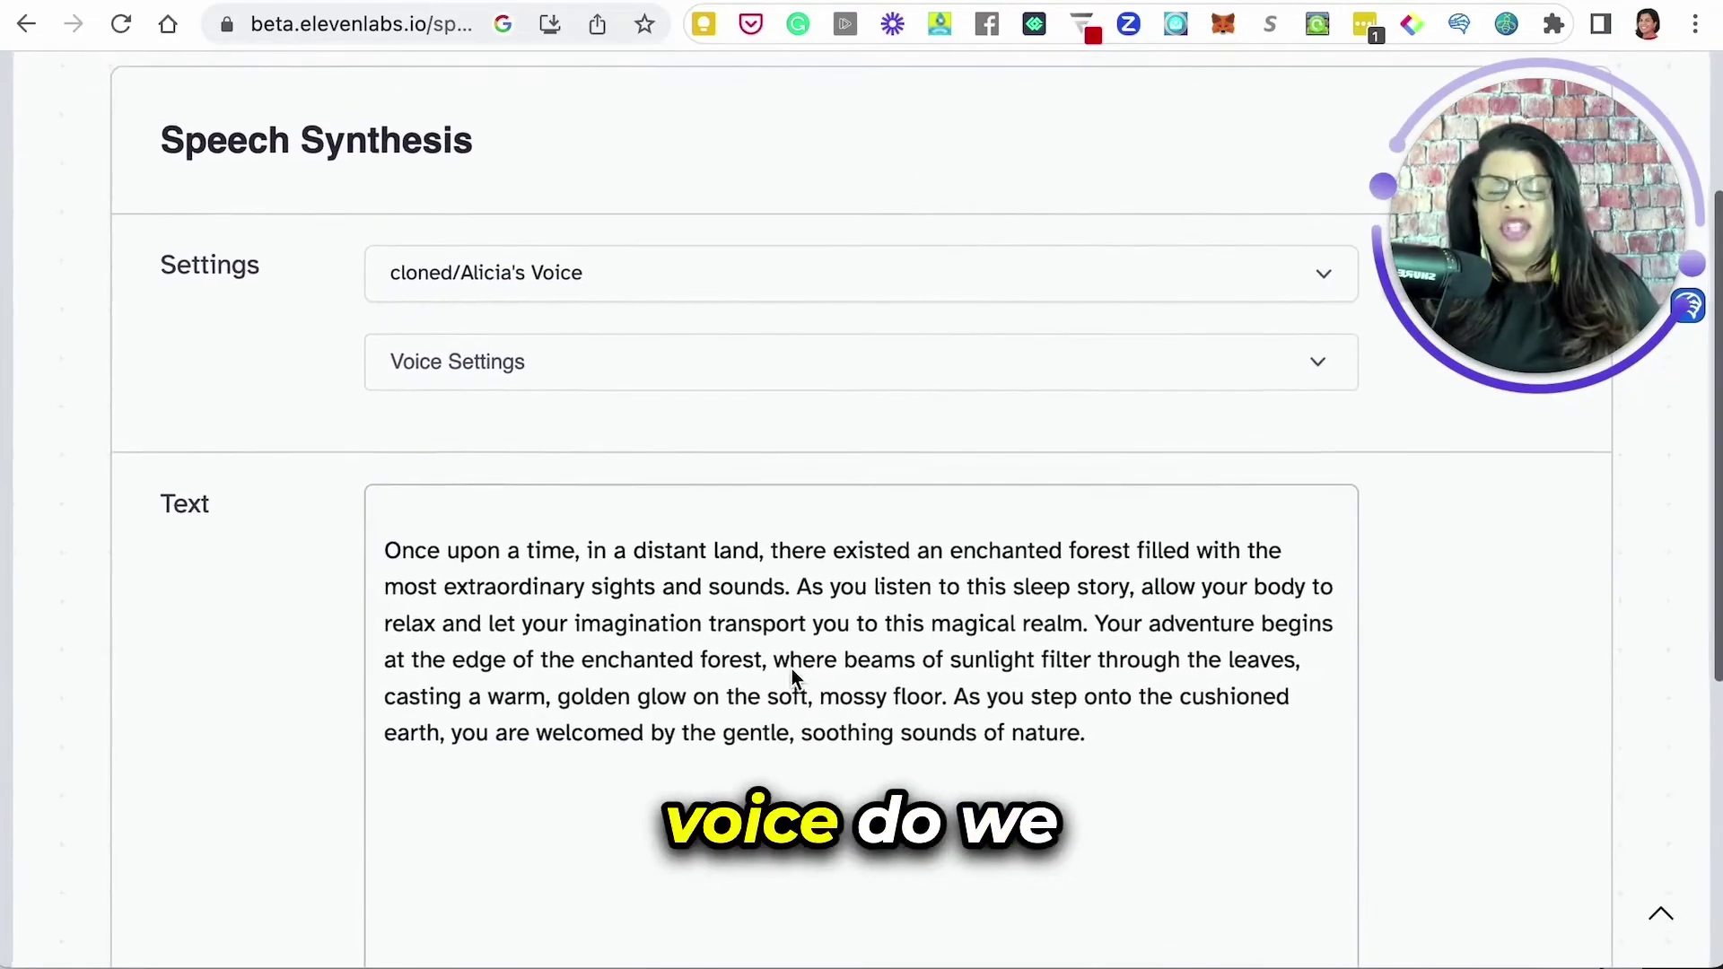
left_click(757, 277)
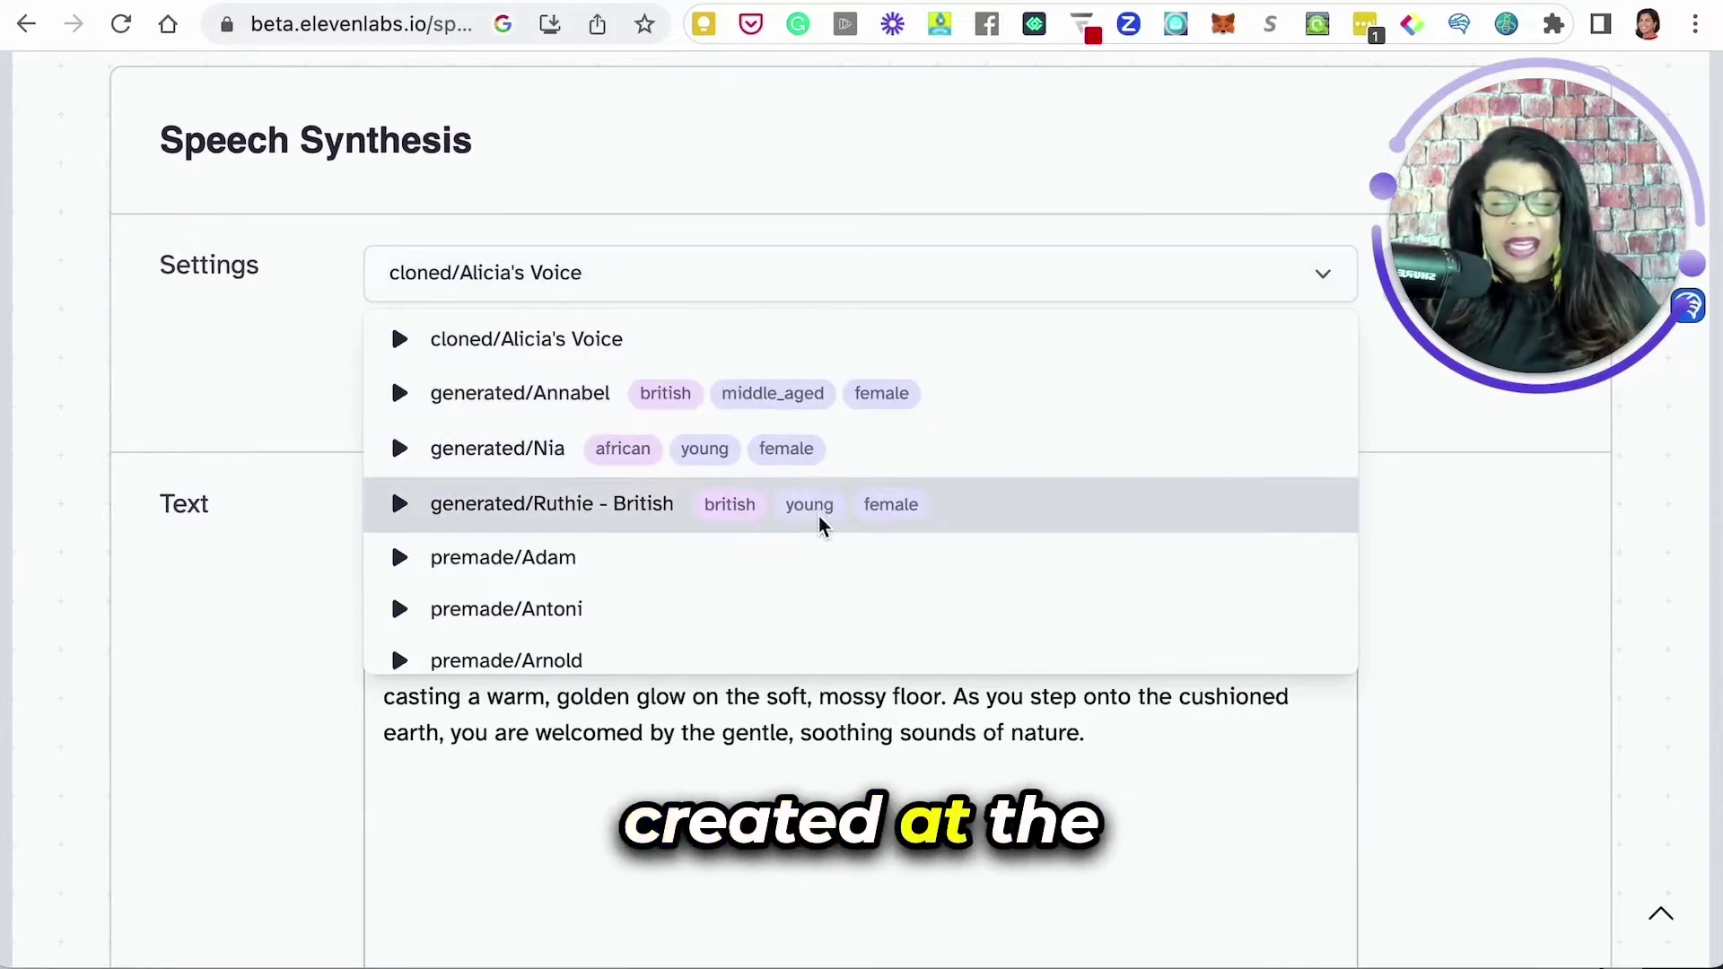
scroll(821, 525, "down", 2)
scroll(808, 475, "down", 1)
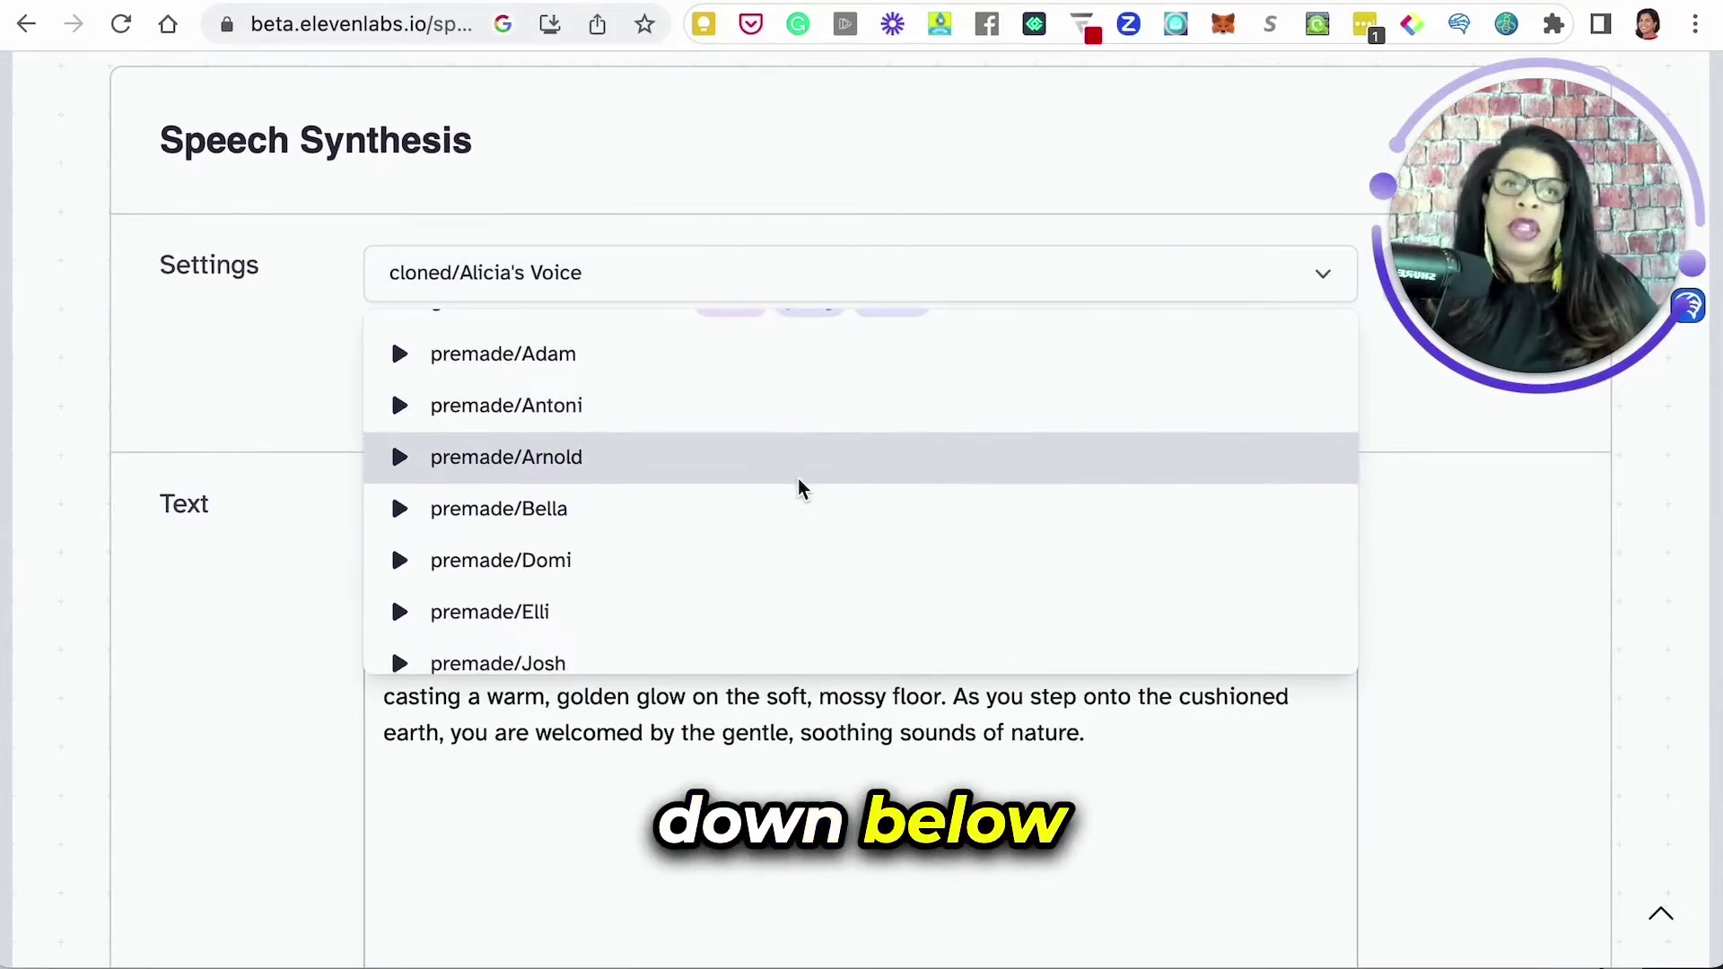
scroll(800, 488, "down", 2)
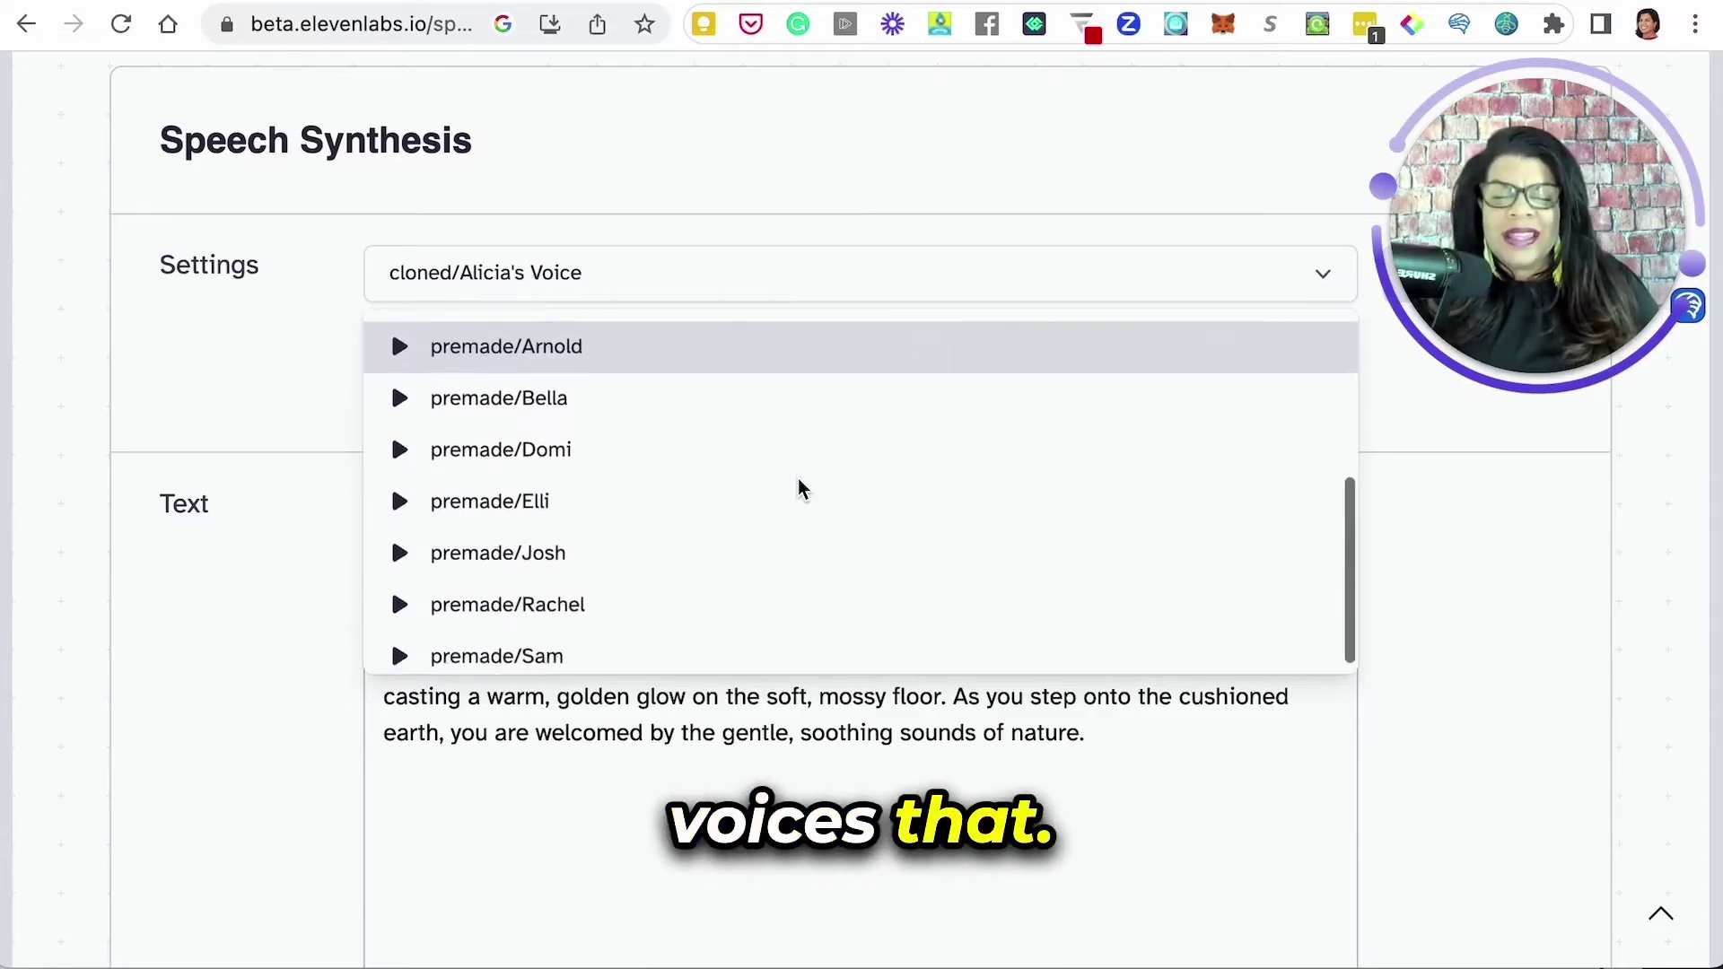
scroll(762, 457, "down", 1)
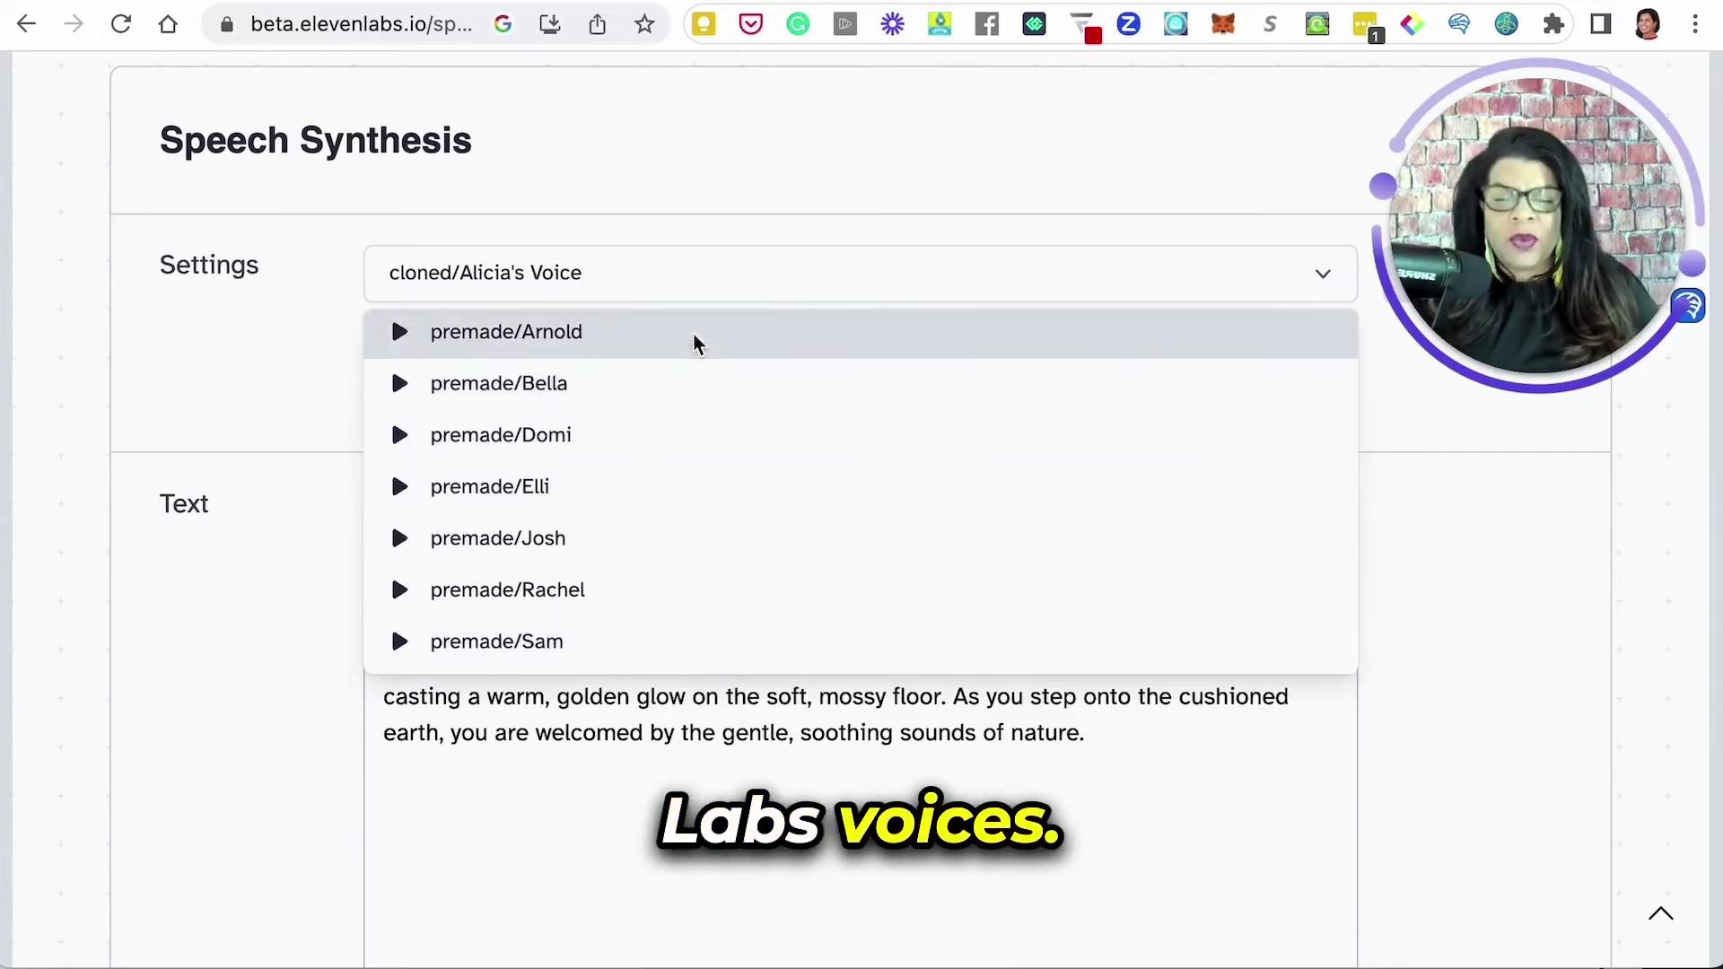
left_click(887, 794)
scroll(888, 803, "down", 5)
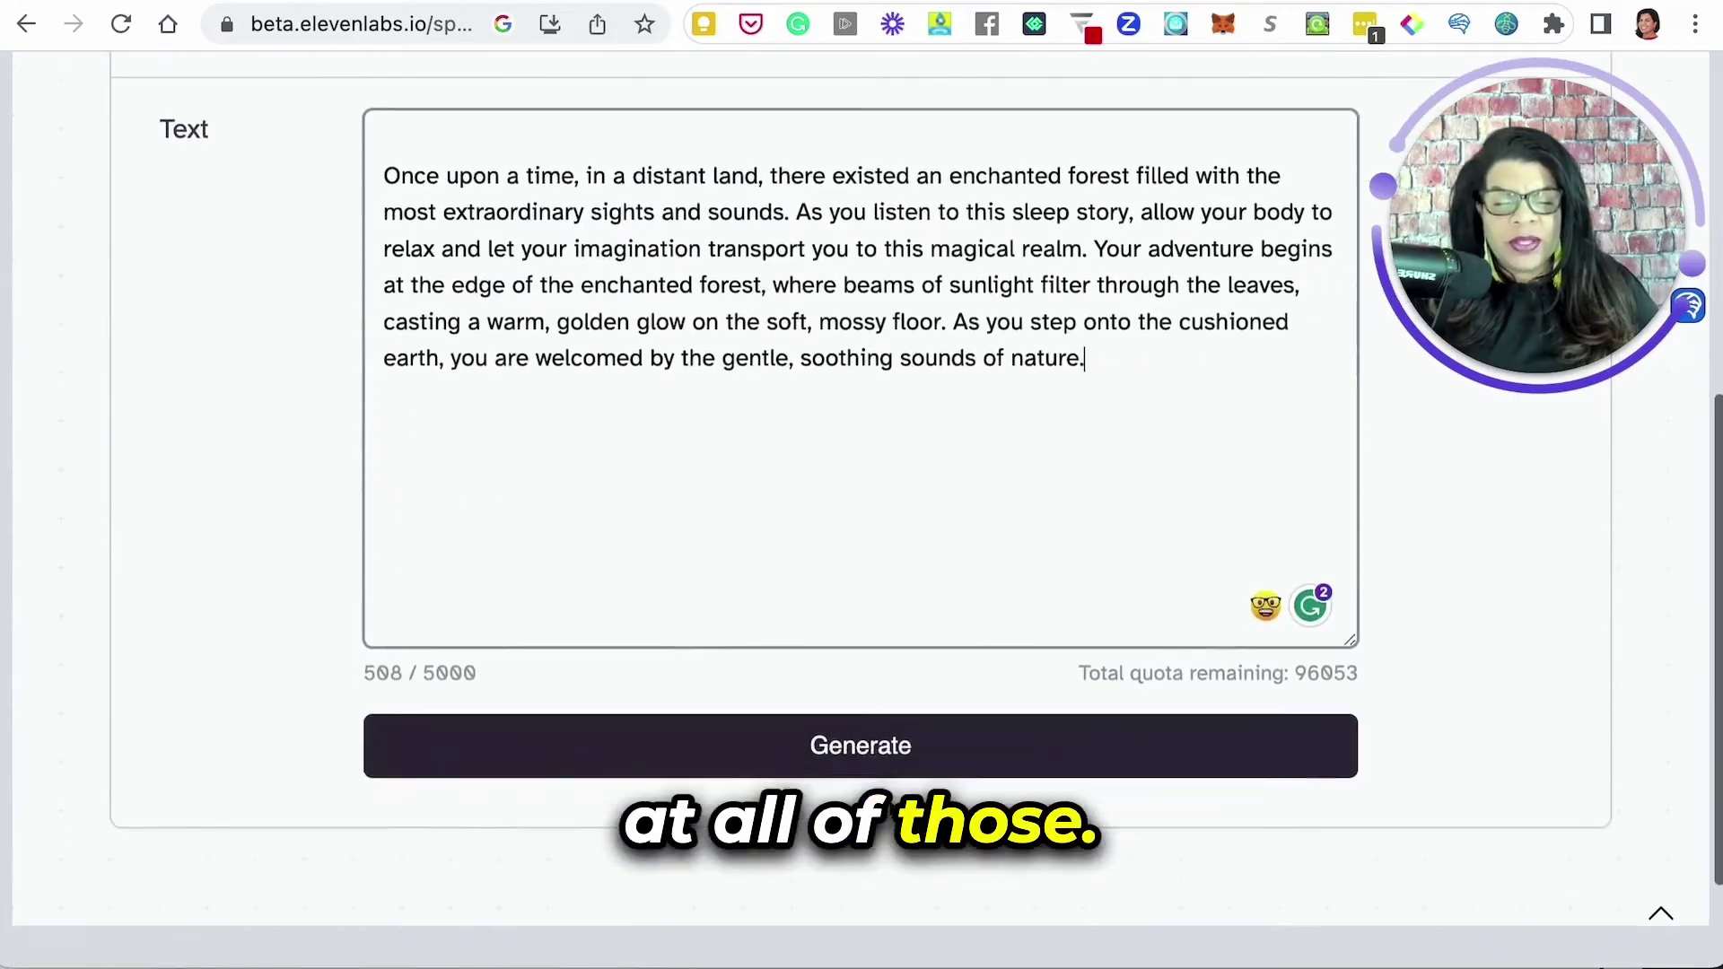
Expand the voice settings and examine the Stability and Clarity + Similarity Enhancement sliders and their explanations.
scroll(891, 810, "up", 5)
left_click(776, 380)
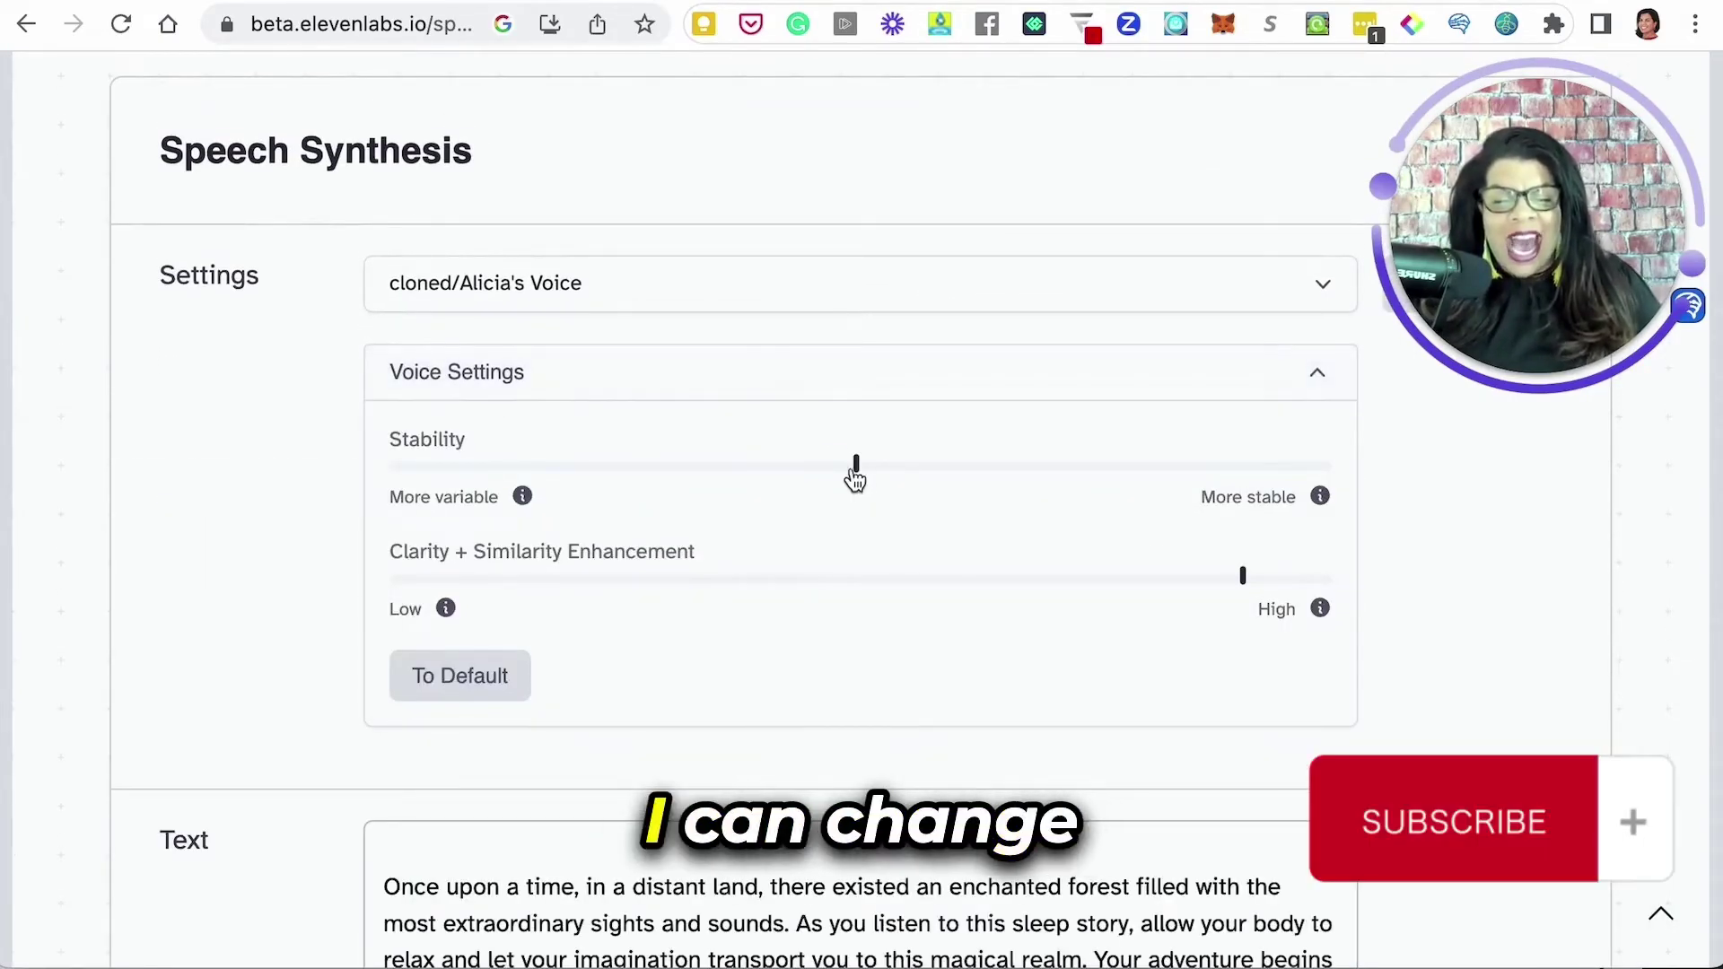
mouse_move(857, 472)
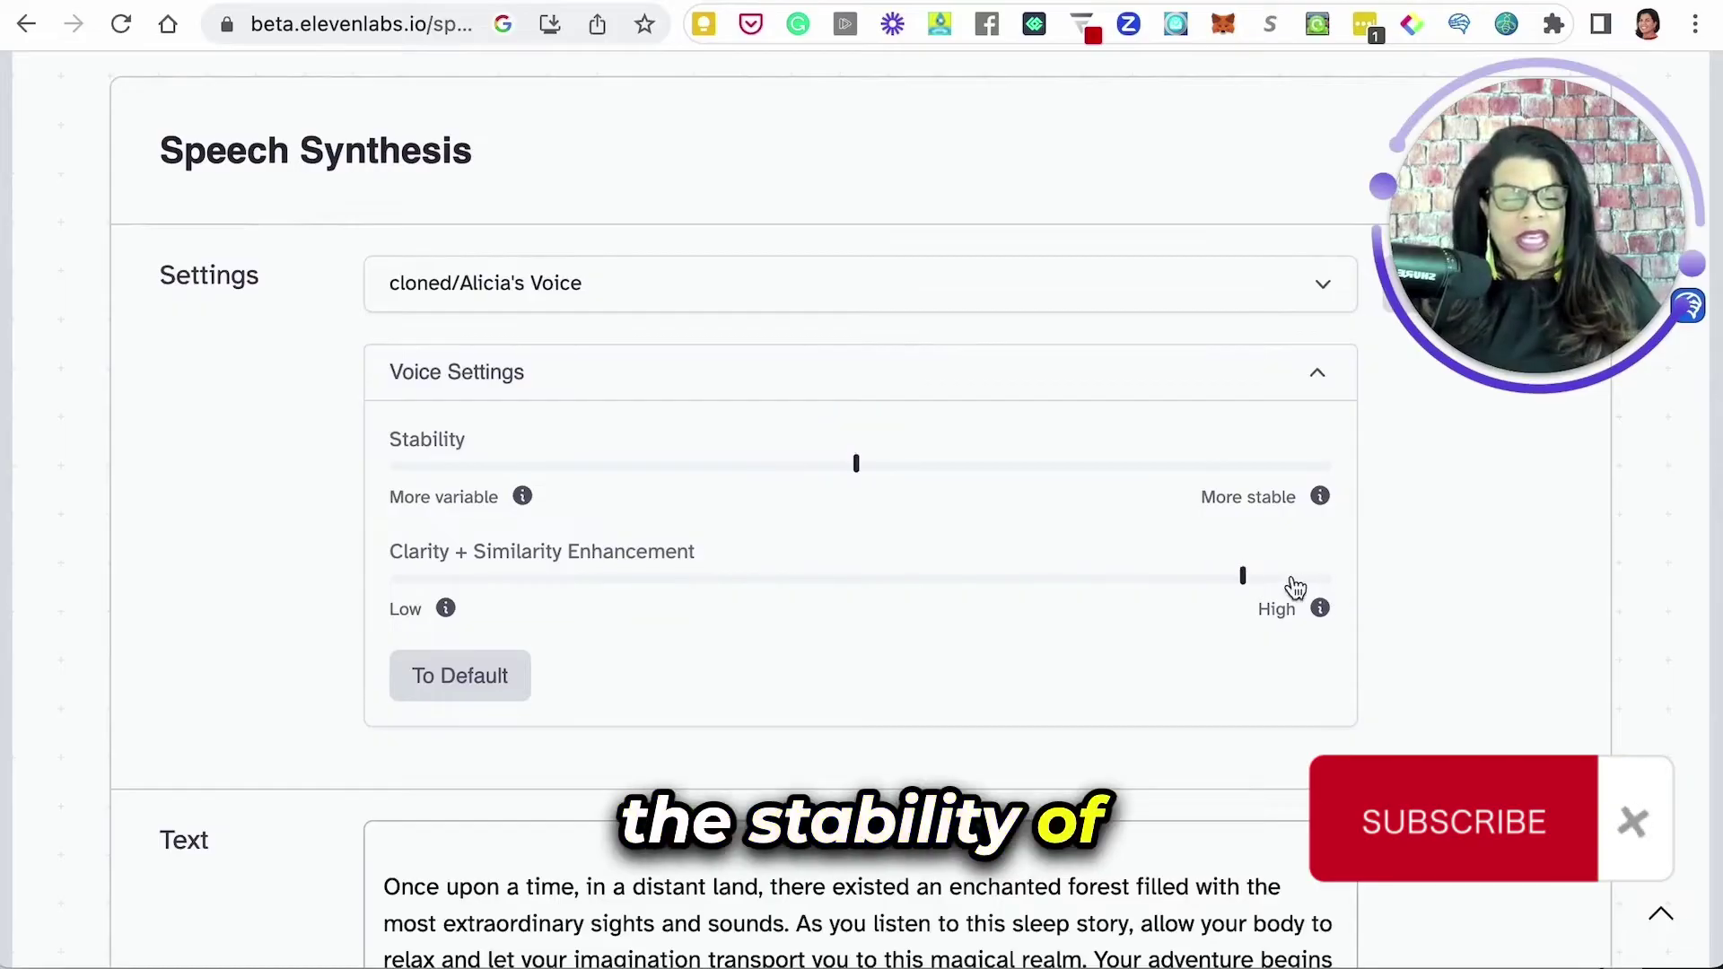
mouse_move(1243, 585)
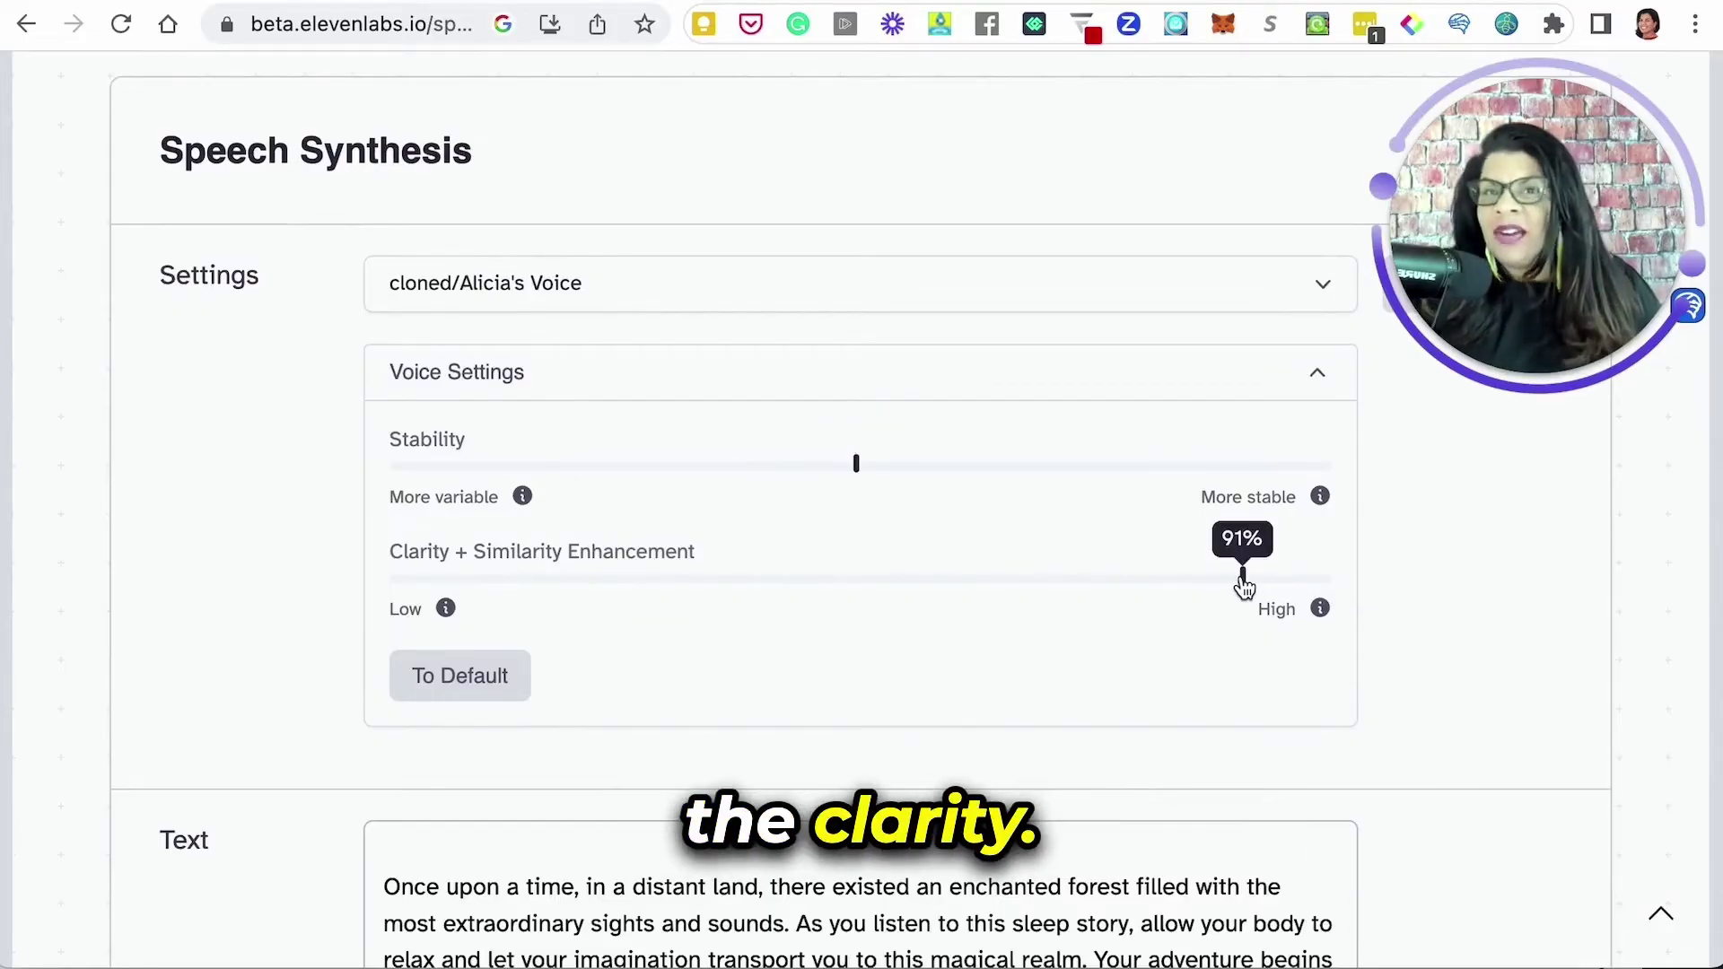
mouse_move(520, 503)
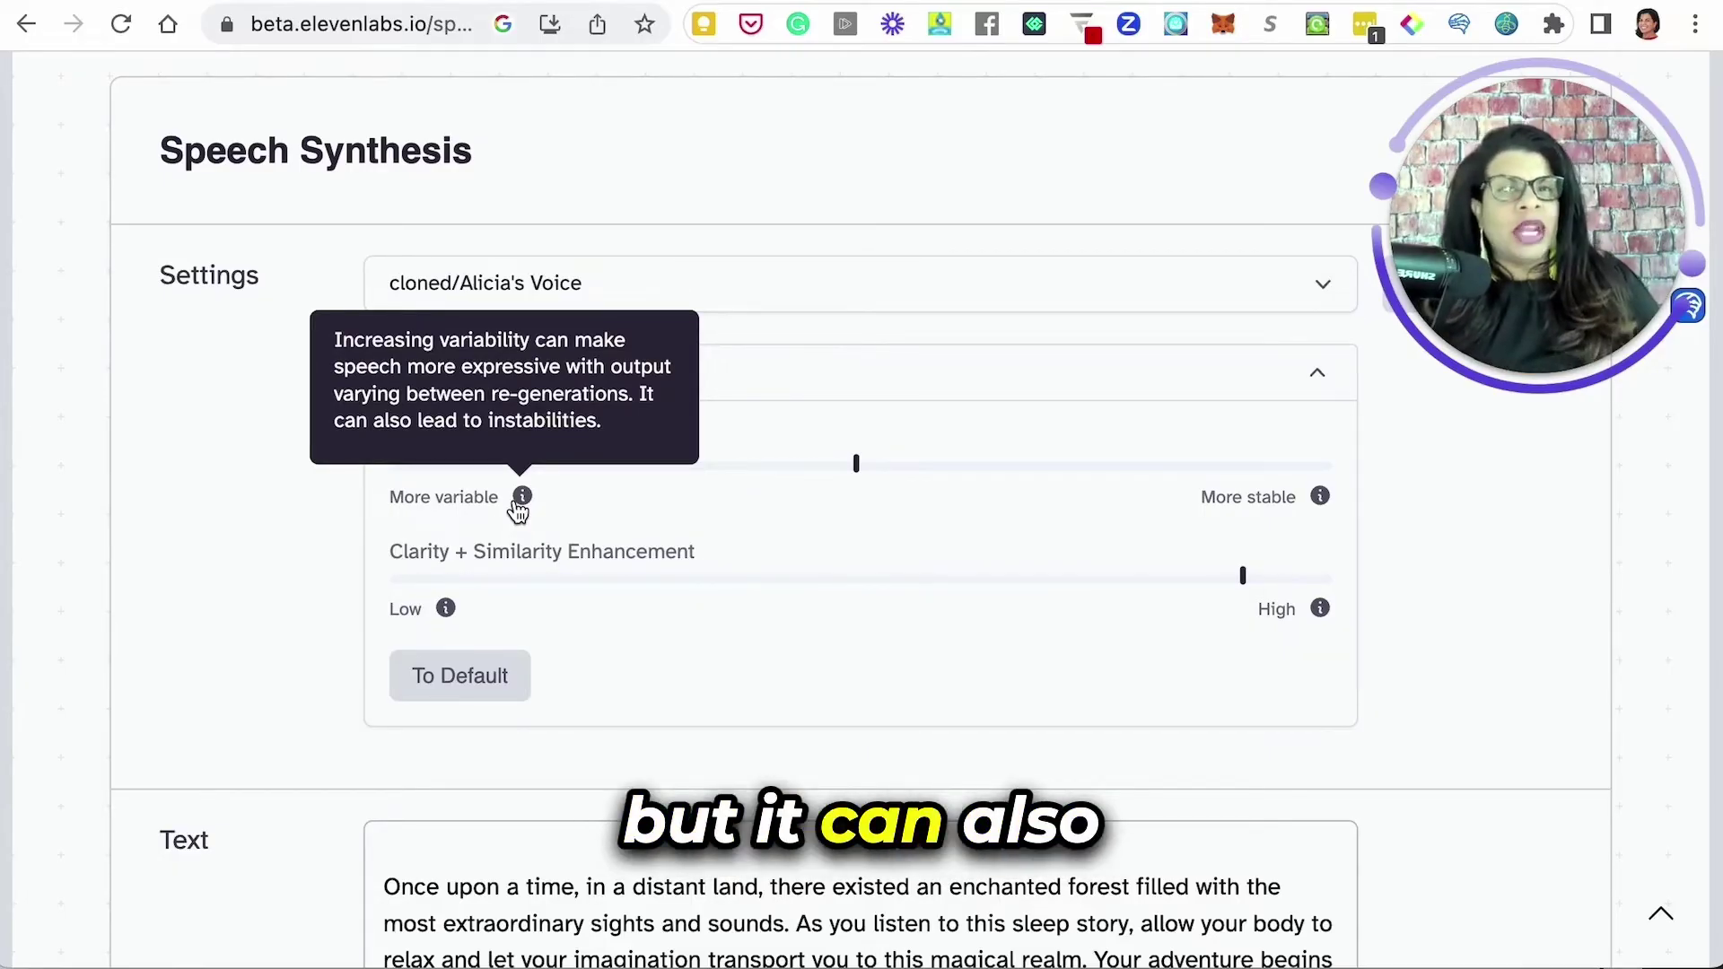
mouse_move(446, 613)
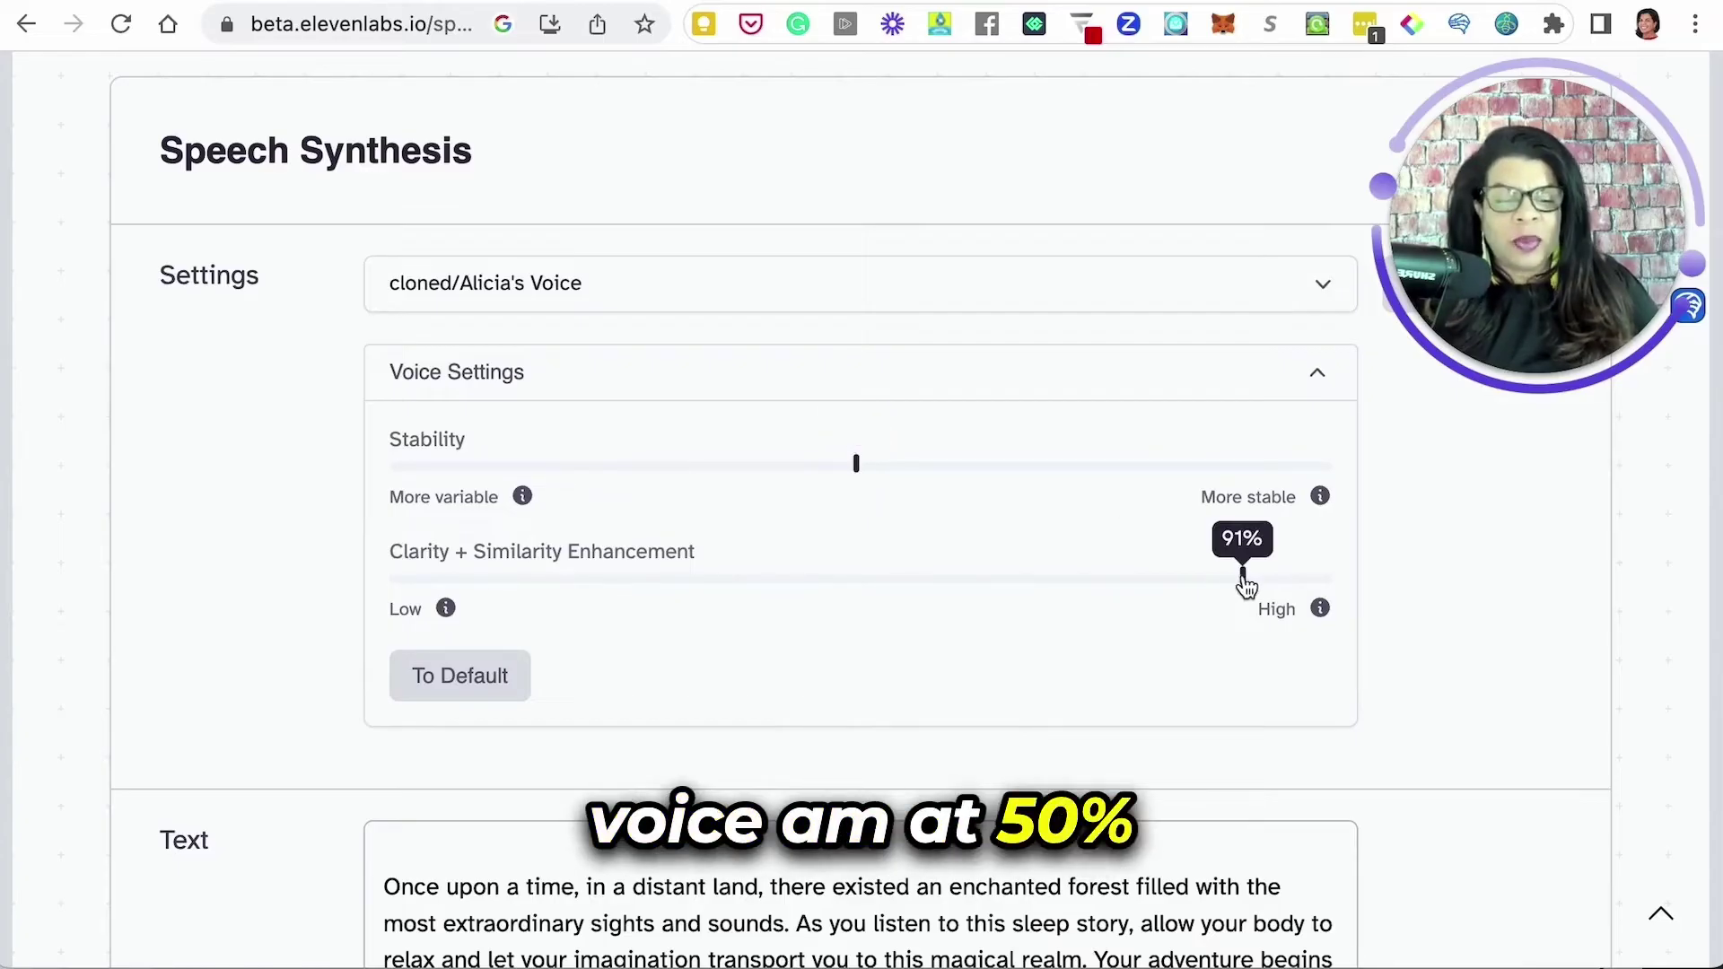
Generate speech from the same story again with the cloned voice and listen to the narration.
scroll(876, 703, "down", 8)
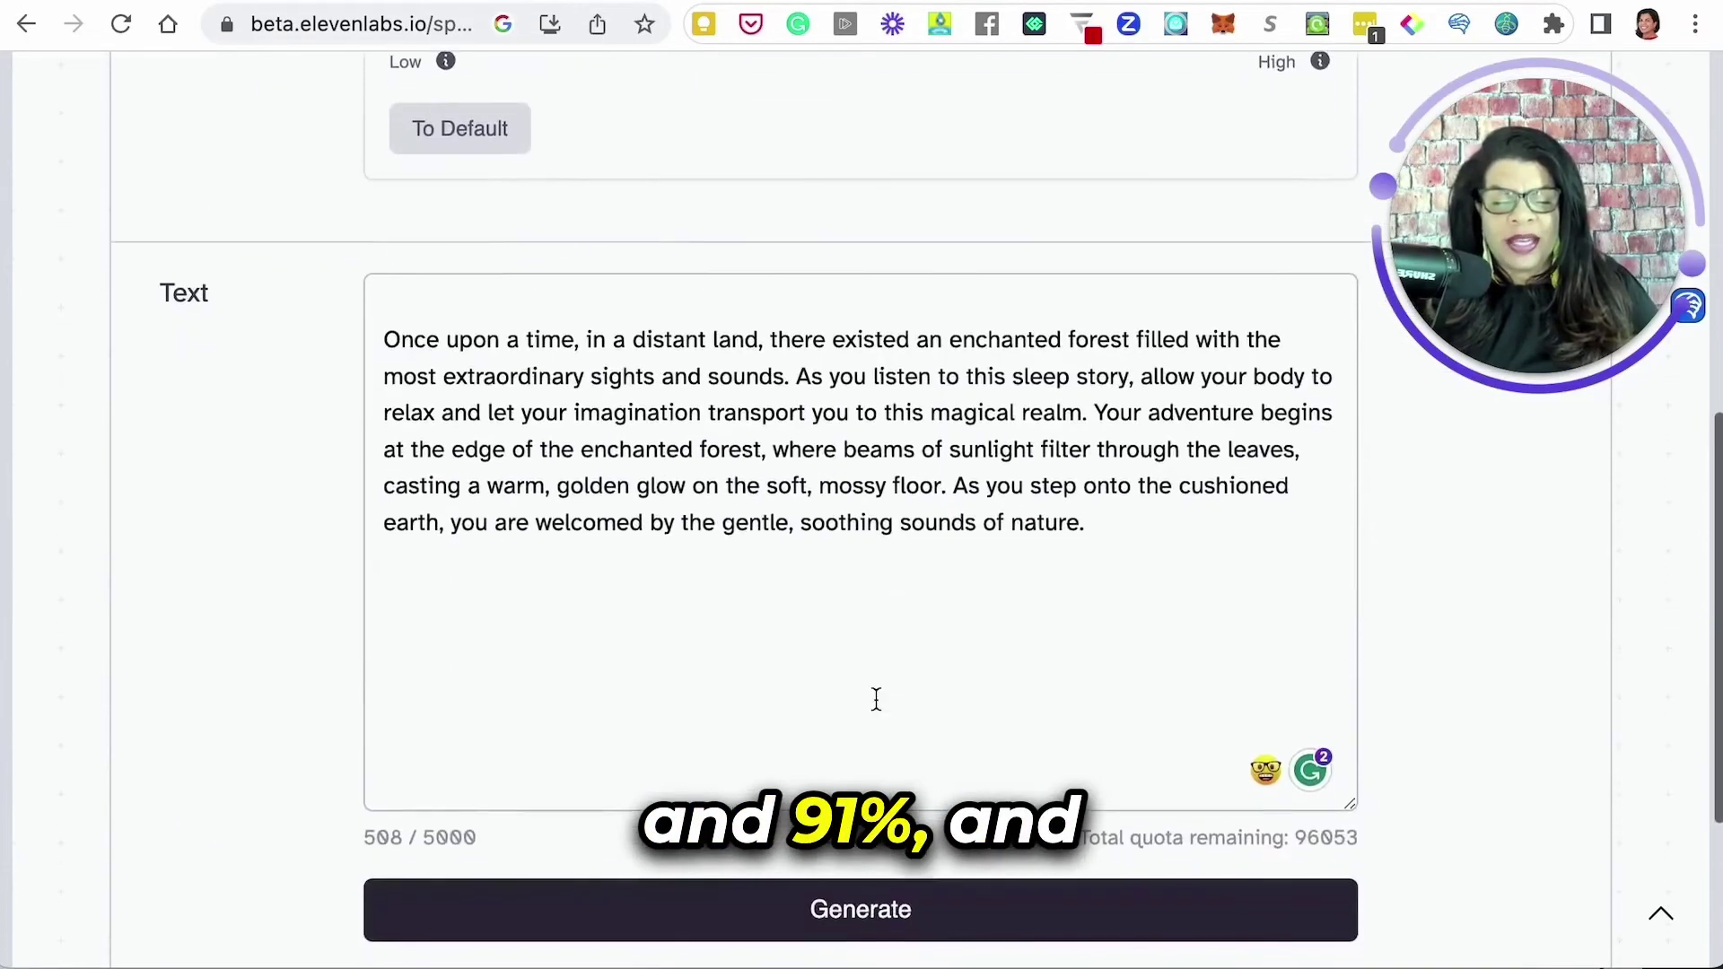
left_click(827, 743)
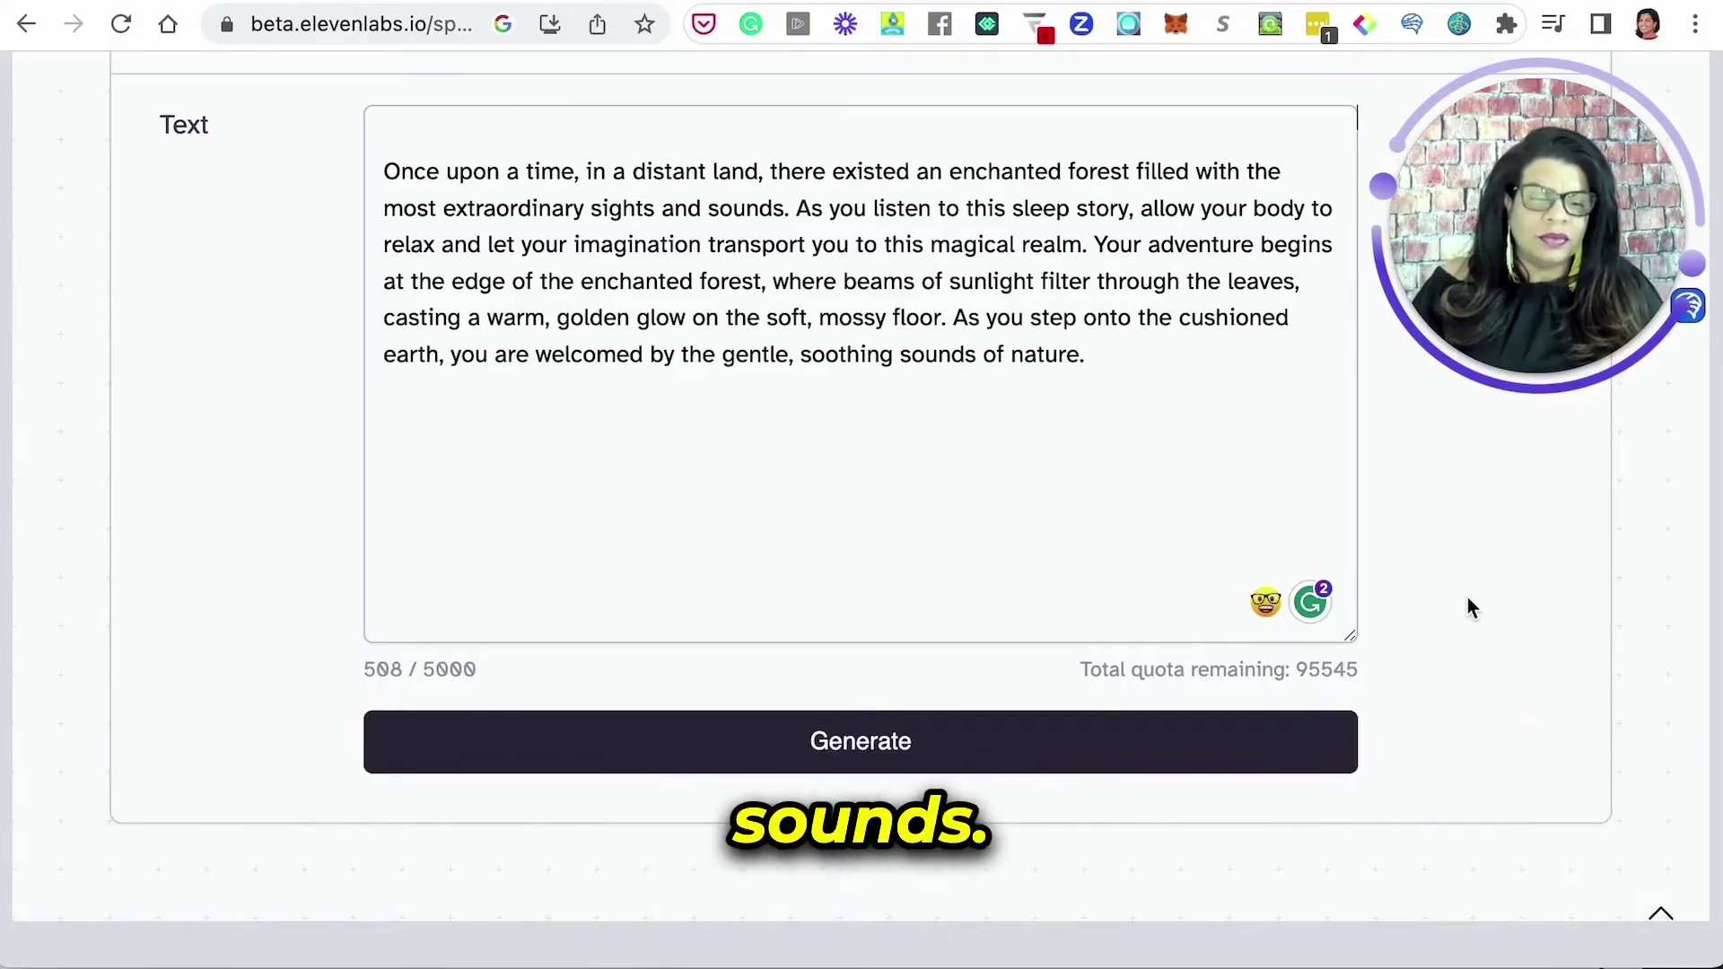
scroll(1185, 538, "down", 3)
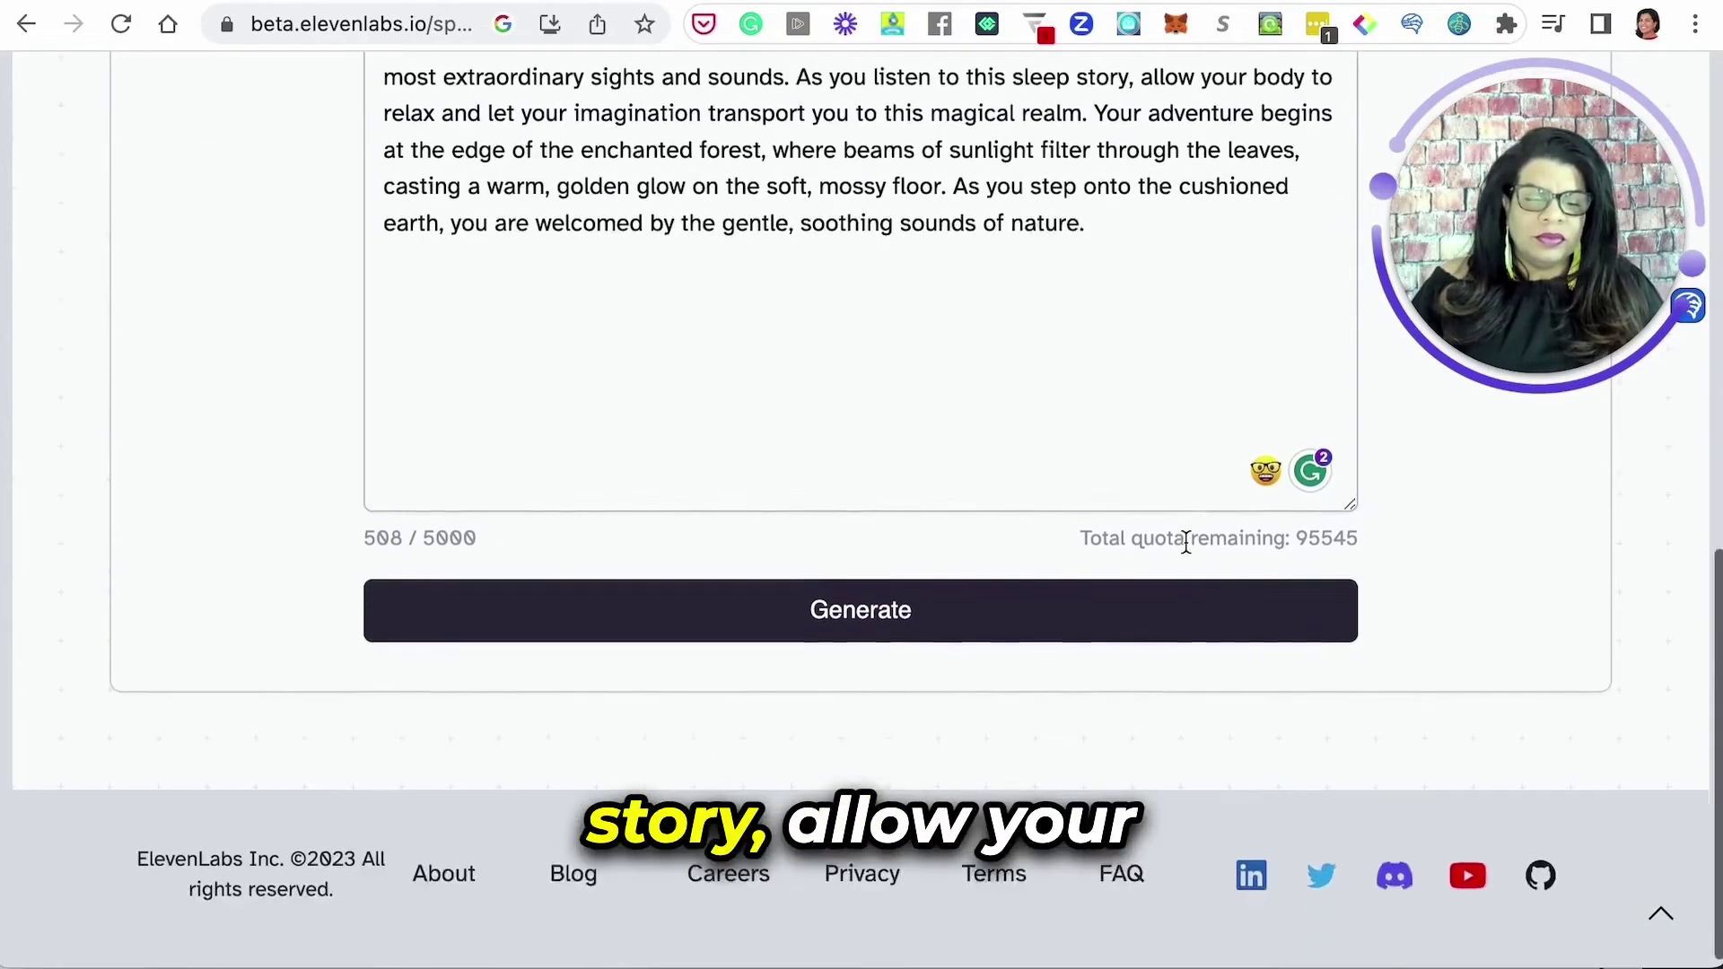
scroll(1185, 541, "up", 7)
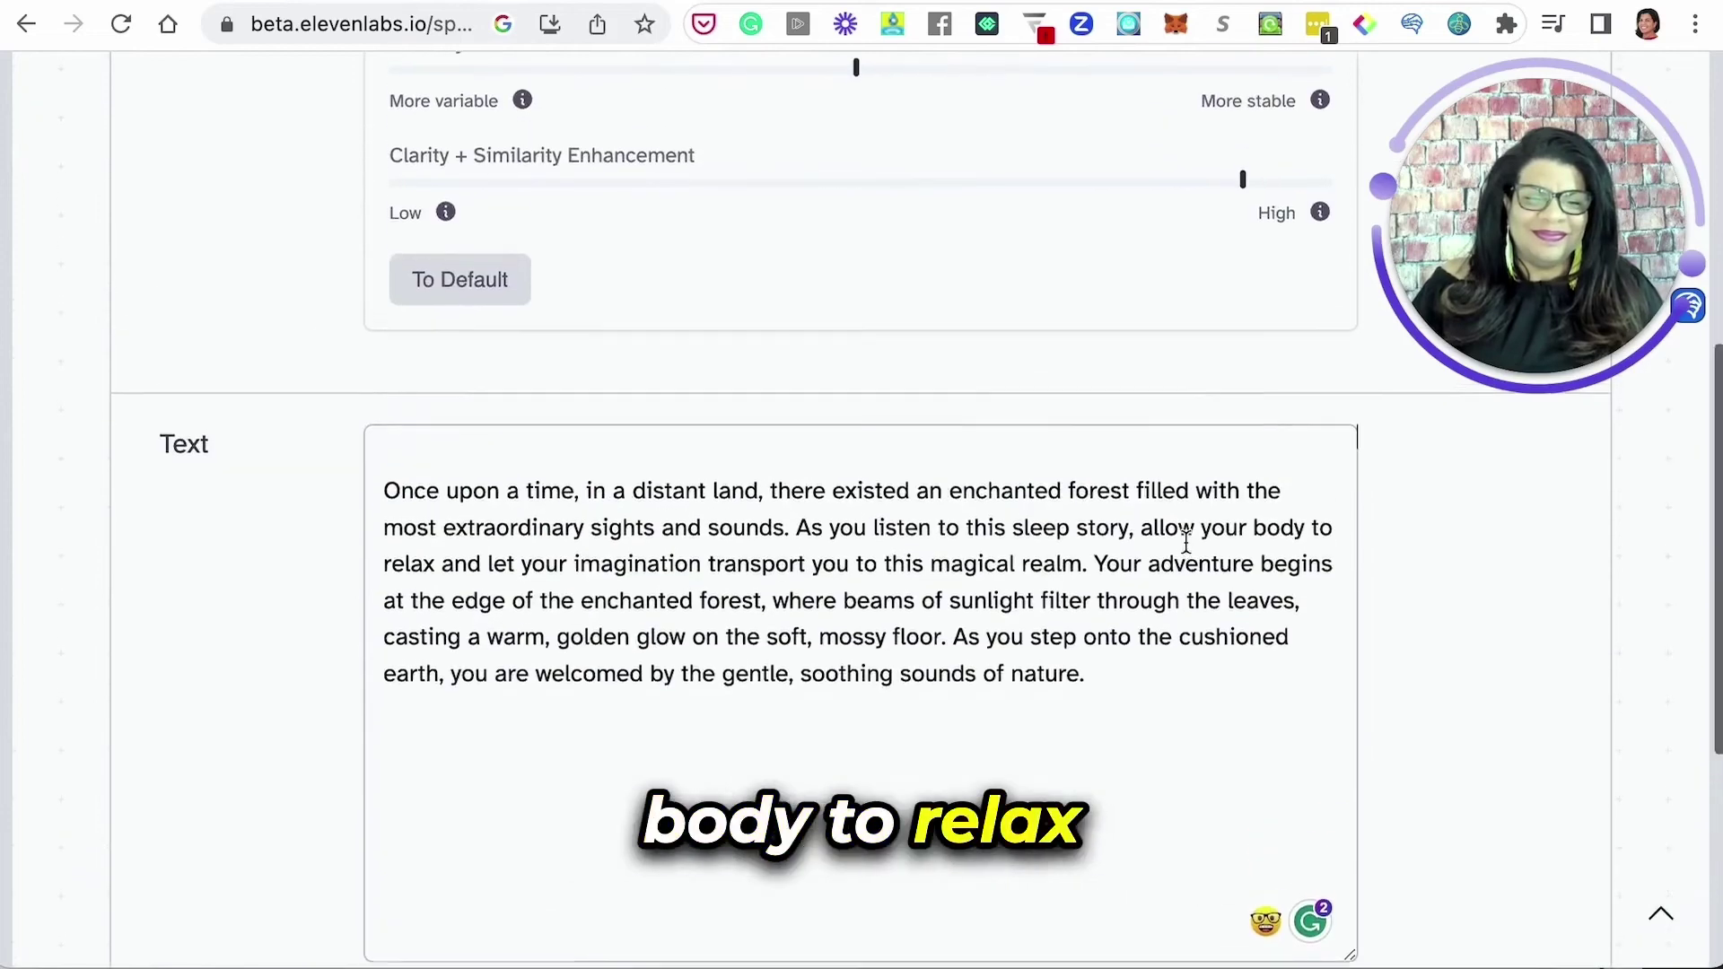
scroll(1186, 541, "down", 4)
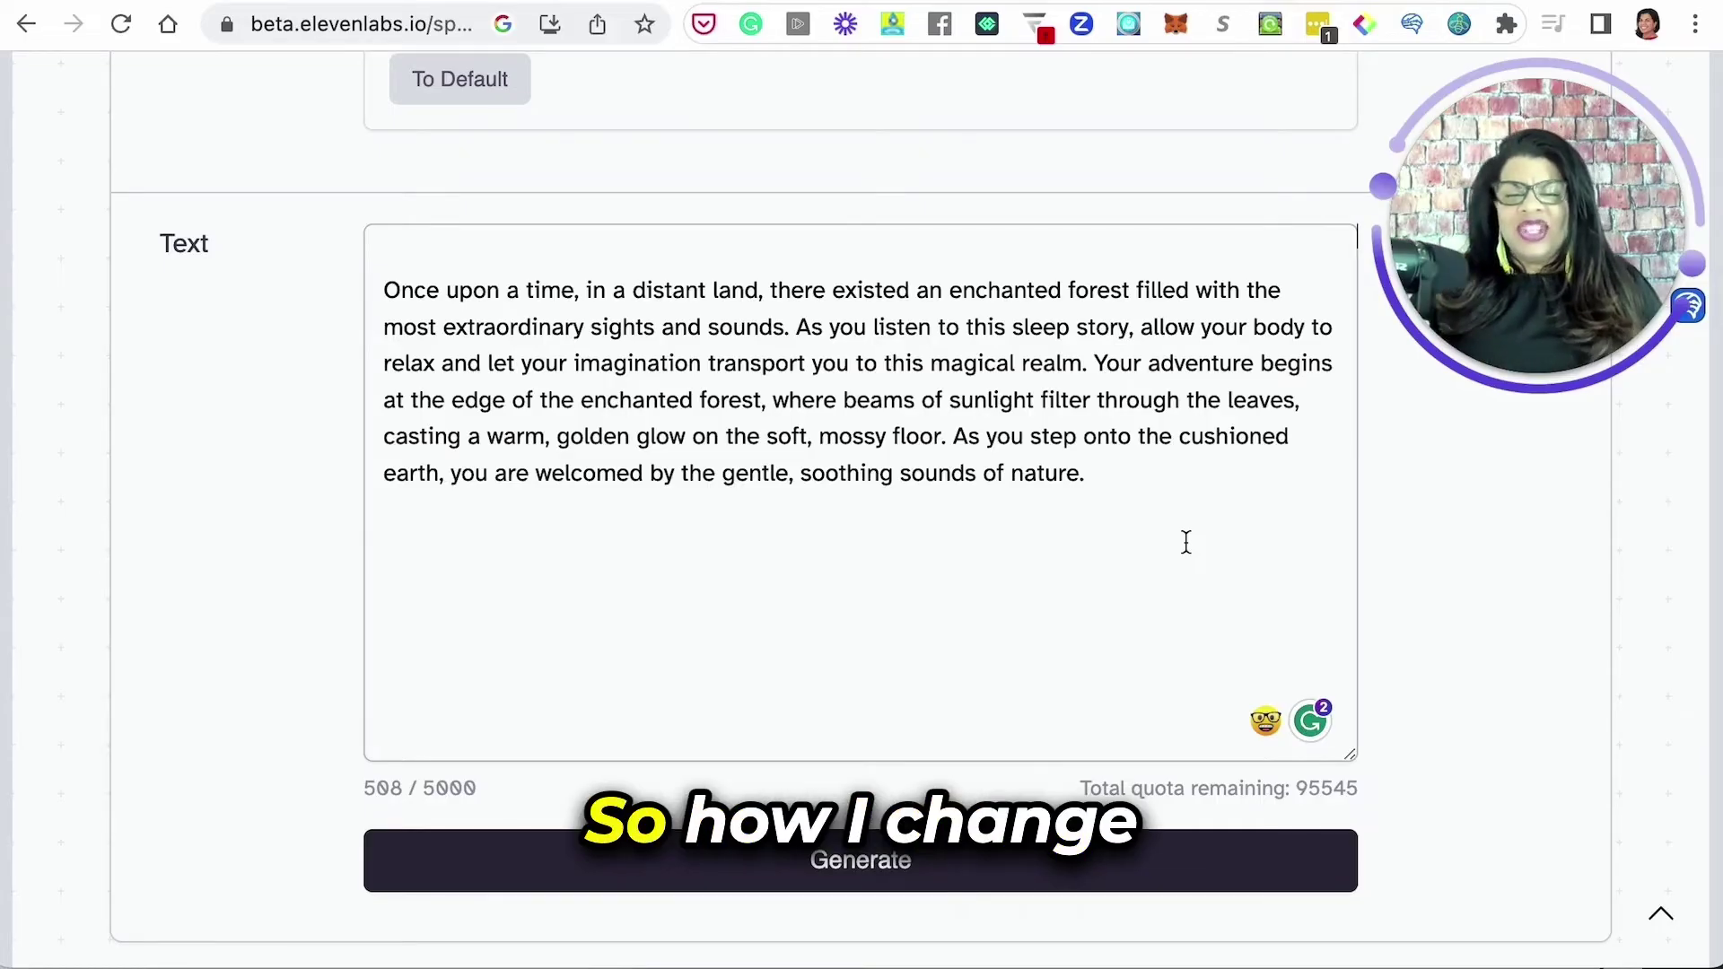
Review the Stability and Clarity + Similarity Enhancement settings used for the cloned voice.
scroll(1004, 341, "down", 1)
scroll(1003, 342, "up", 5)
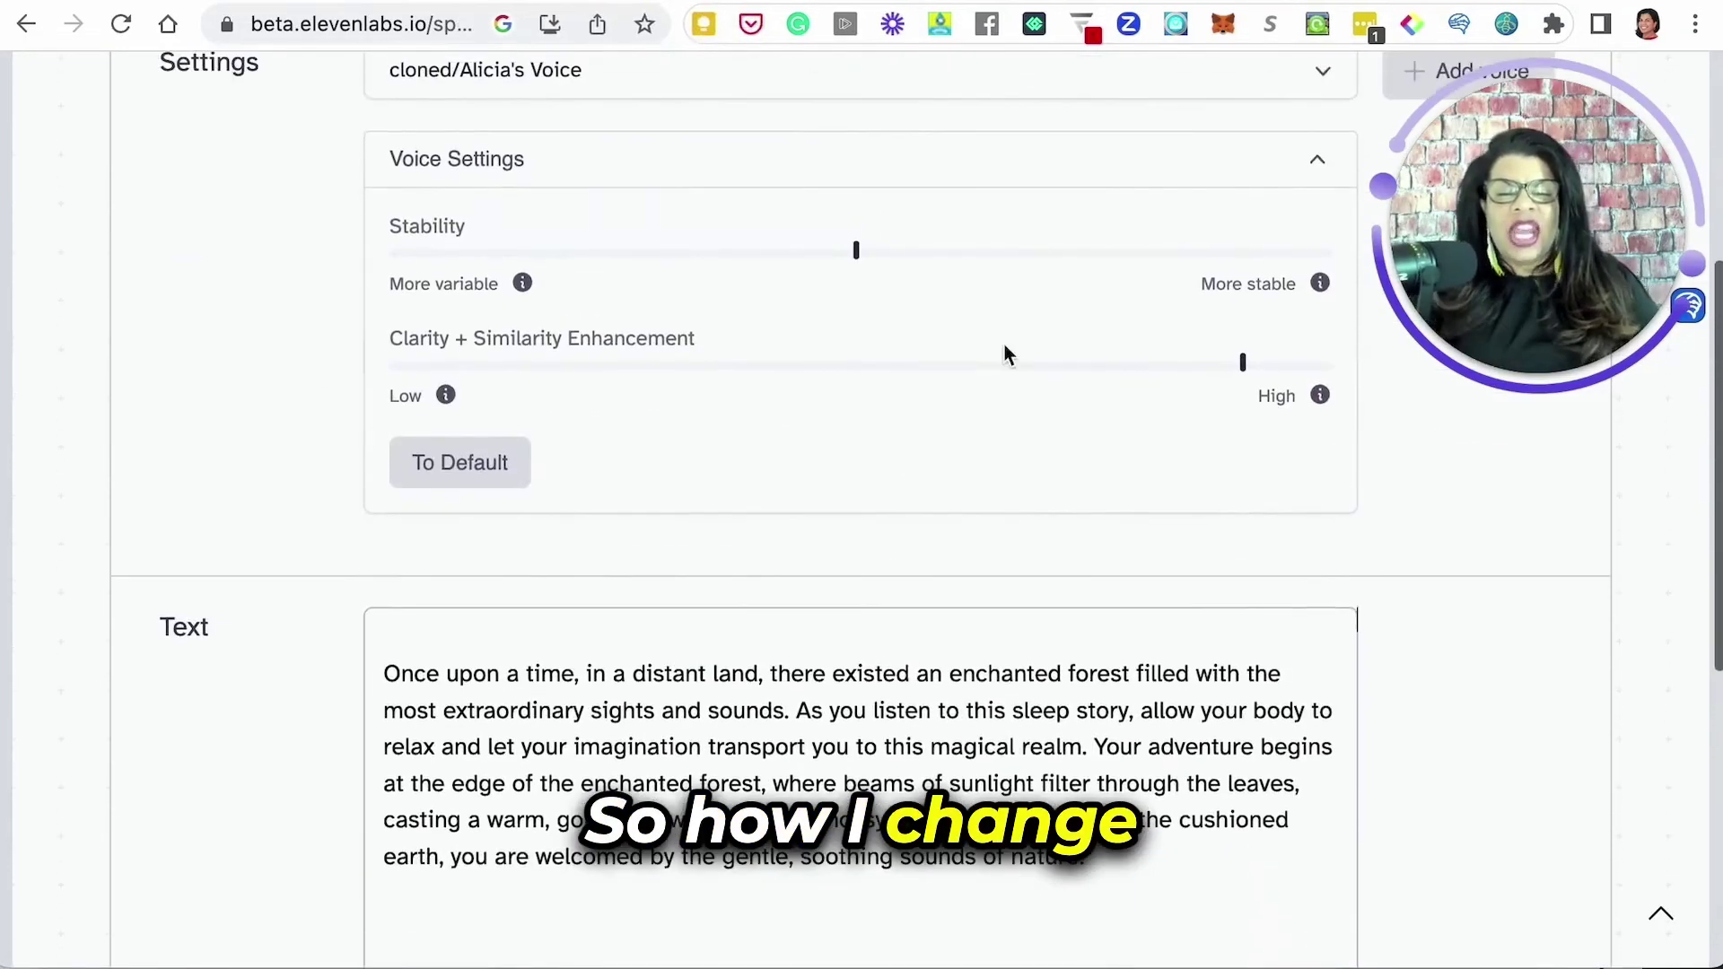
mouse_move(507, 262)
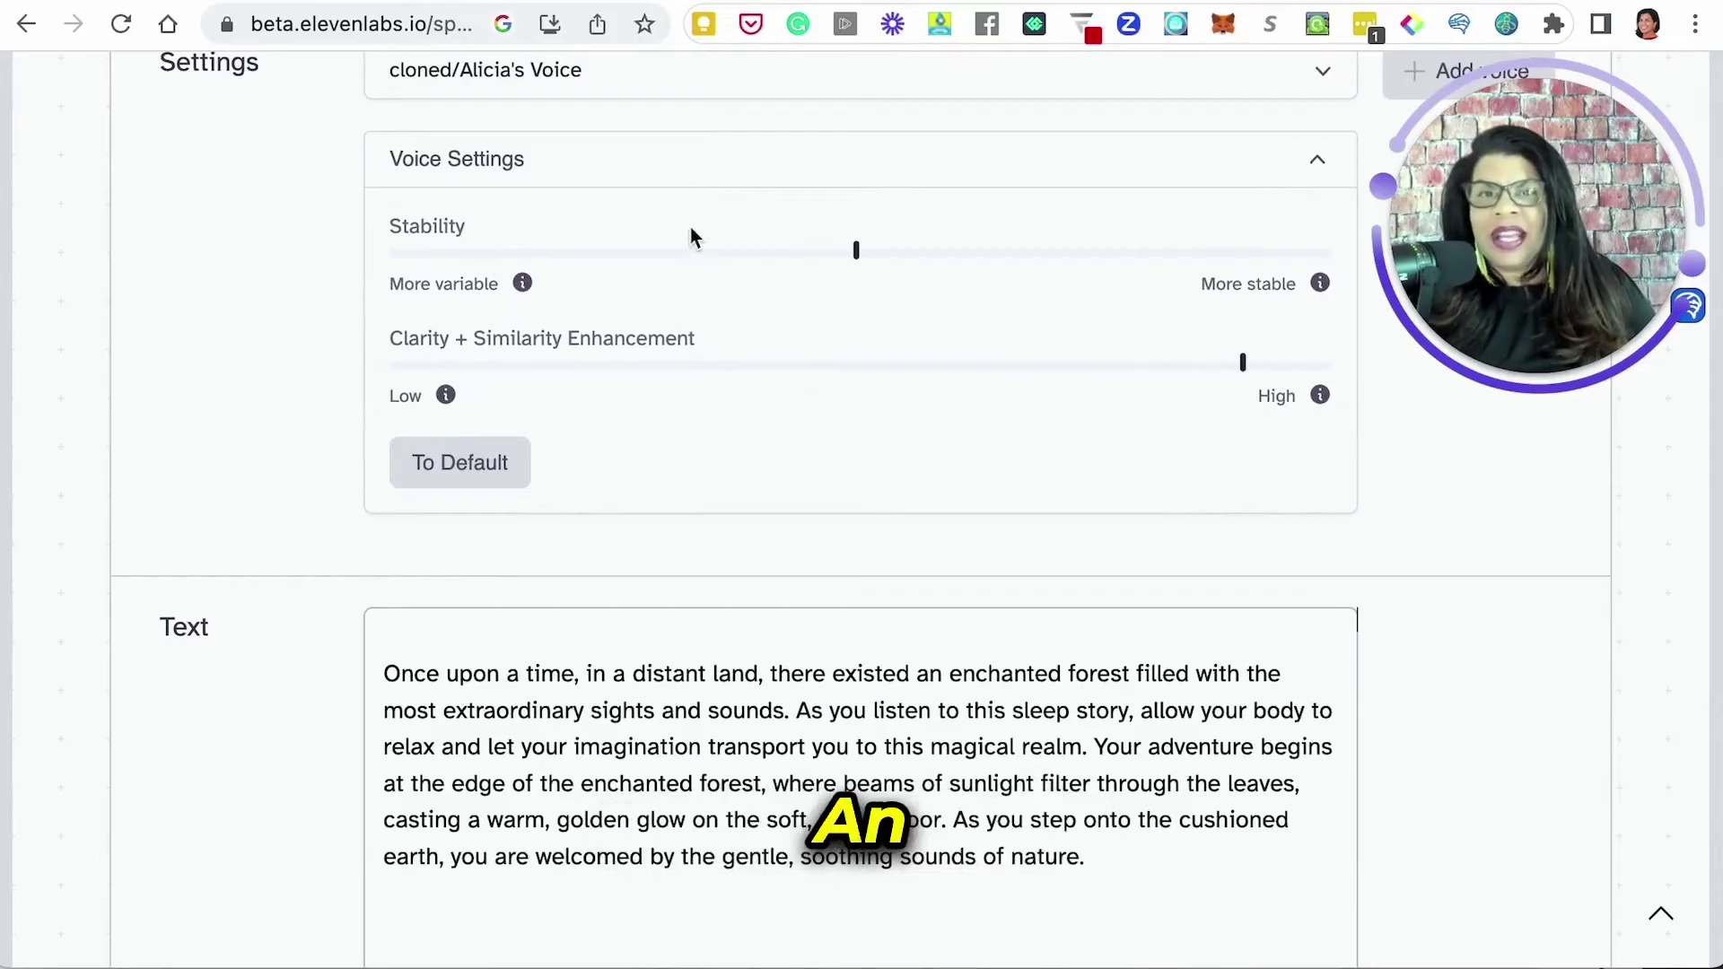
scroll(904, 432, "up", 5)
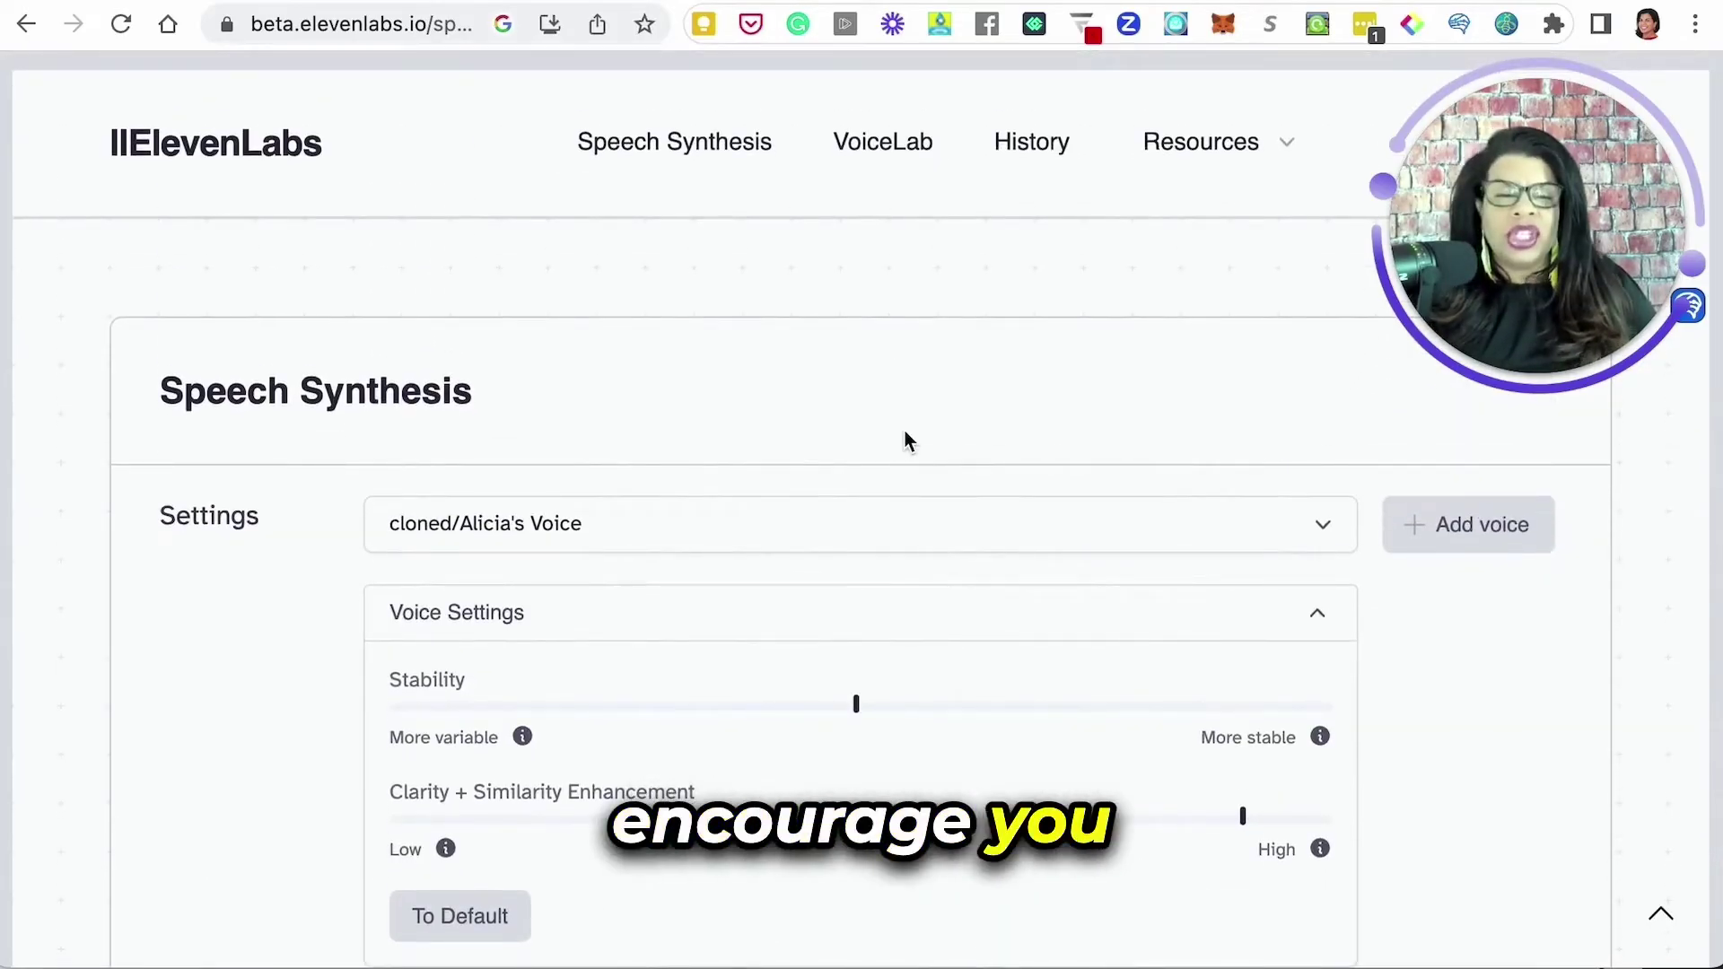
Open the history of generated samples and select the newest cloned-voice sample plus the Nia and Annabel samples from 4.22.23.
left_click(1030, 145)
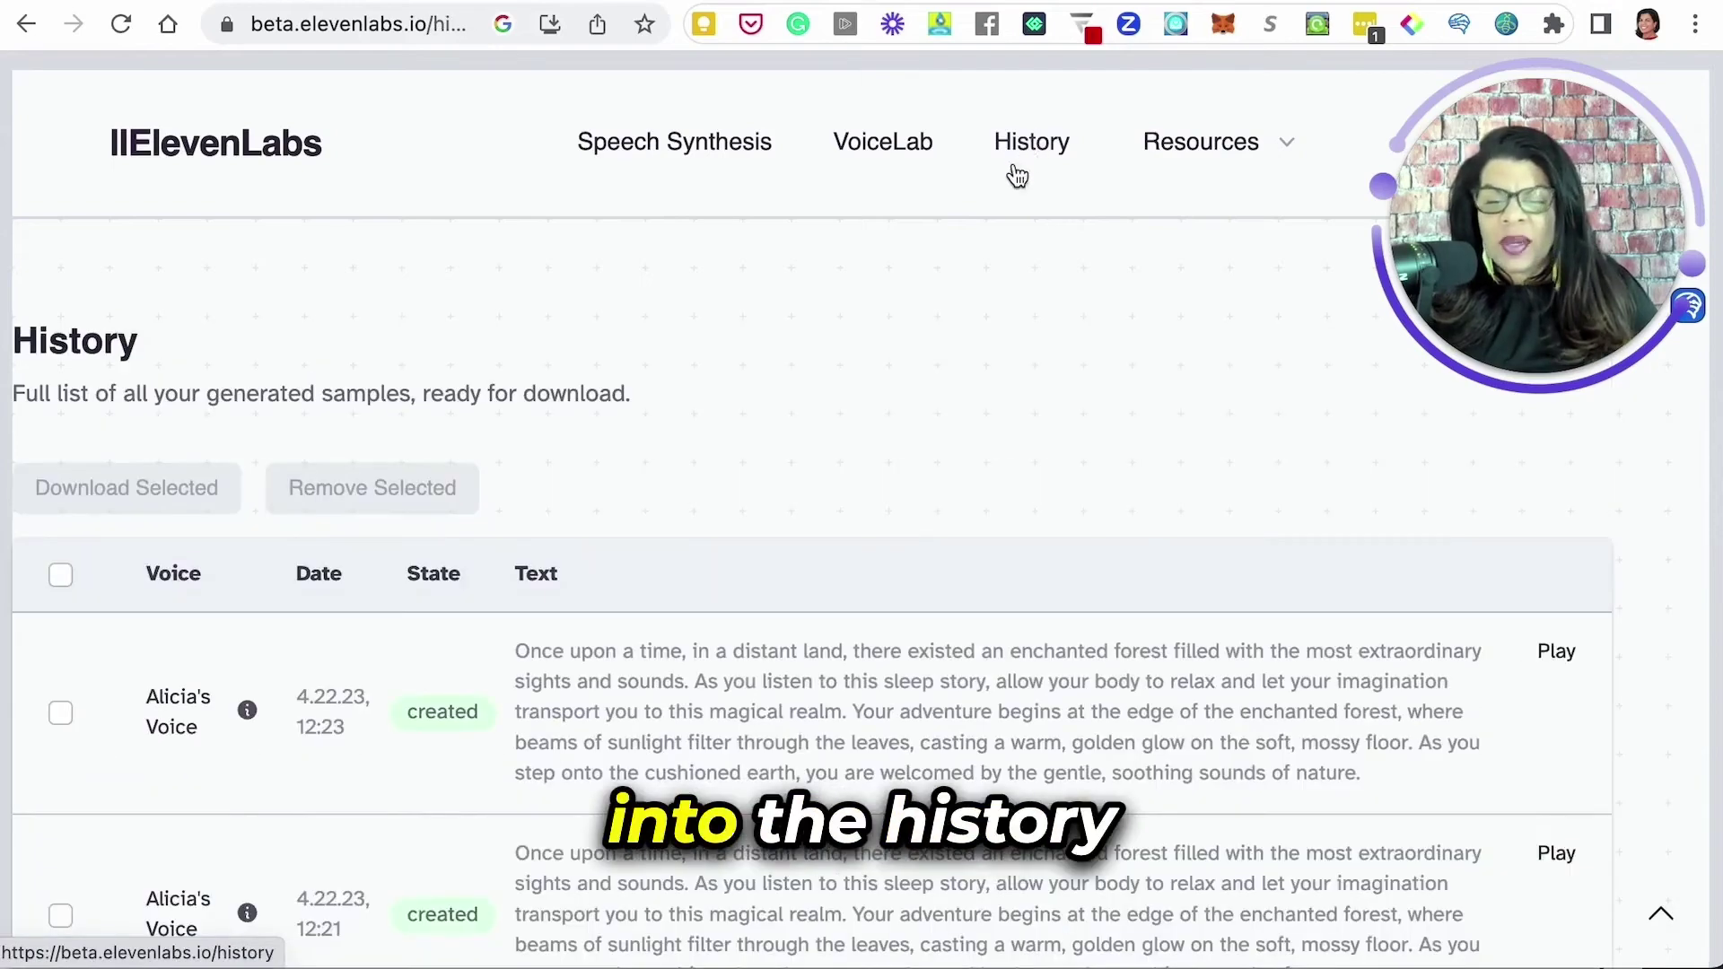
scroll(853, 515, "down", 3)
scroll(854, 511, "up", 2)
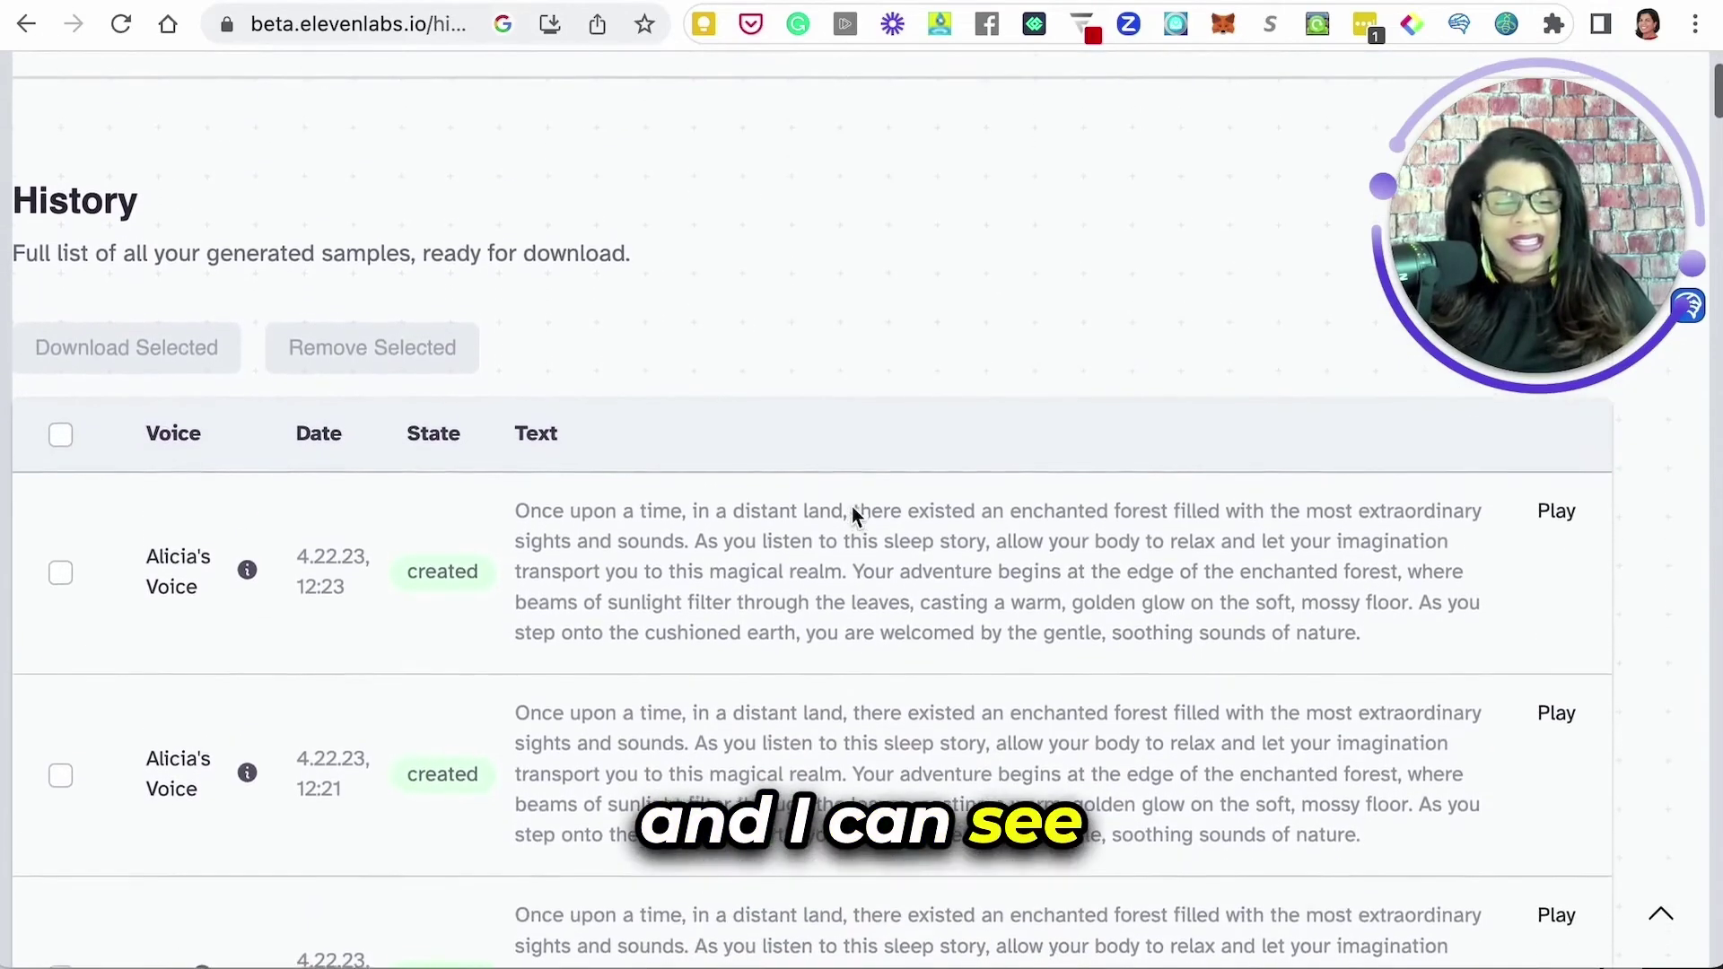
left_click(60, 570)
scroll(215, 668, "down", 4)
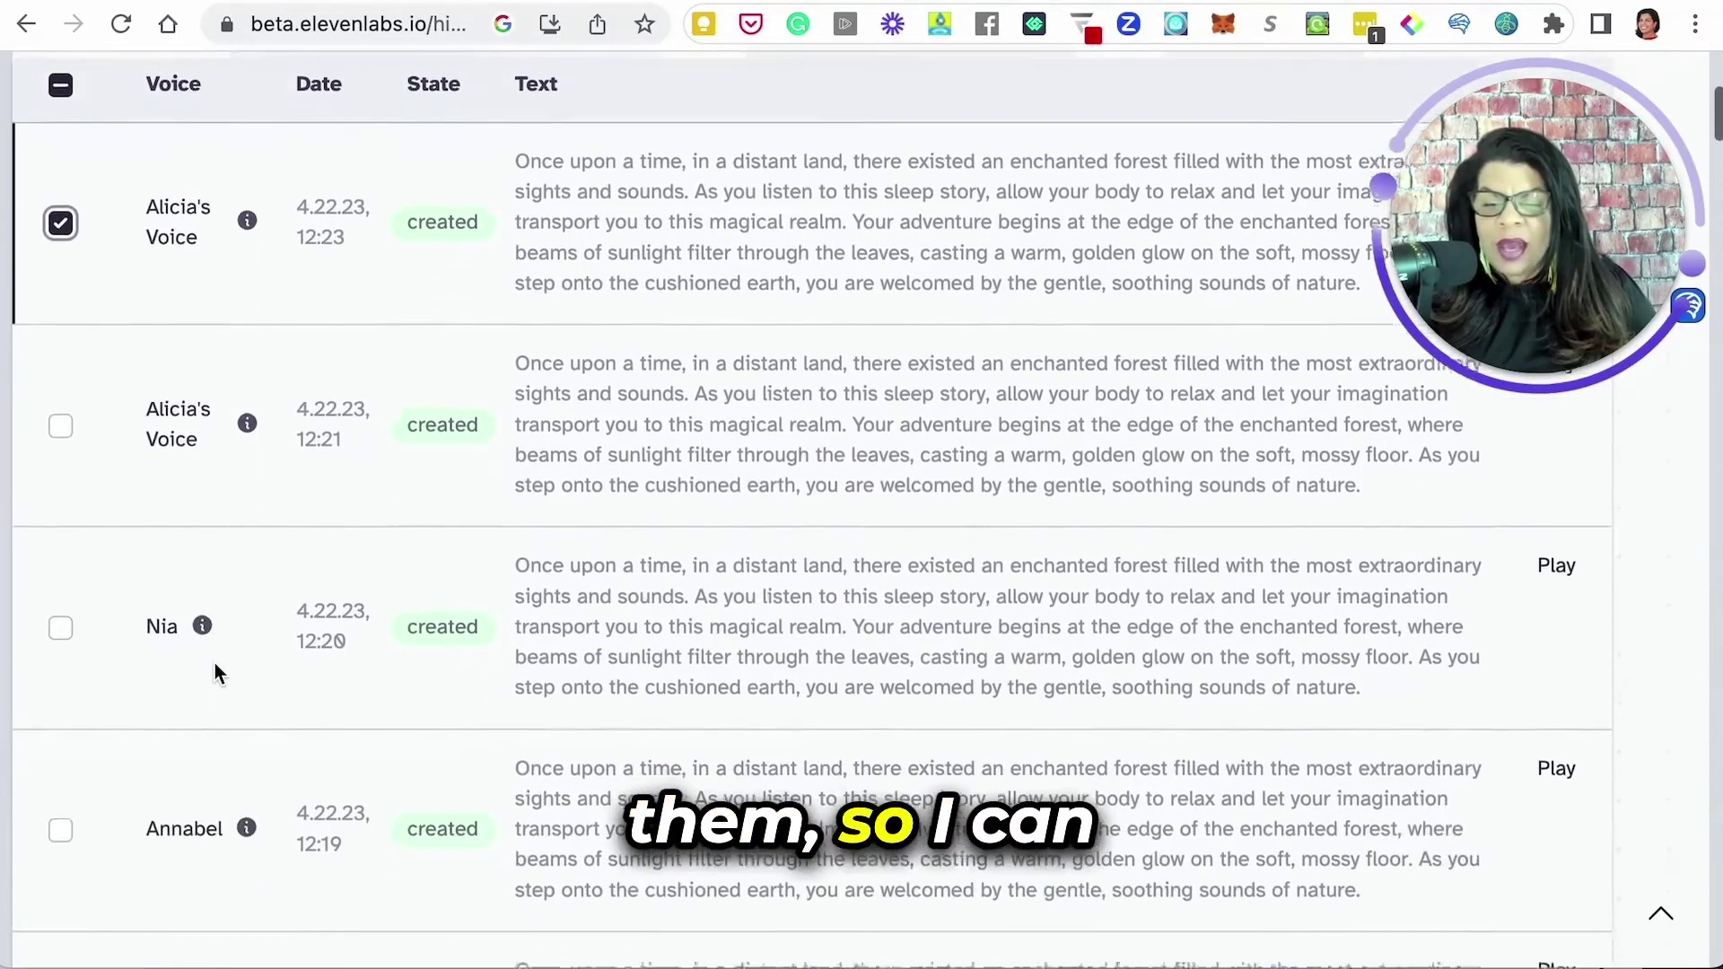
left_click(60, 627)
left_click(61, 829)
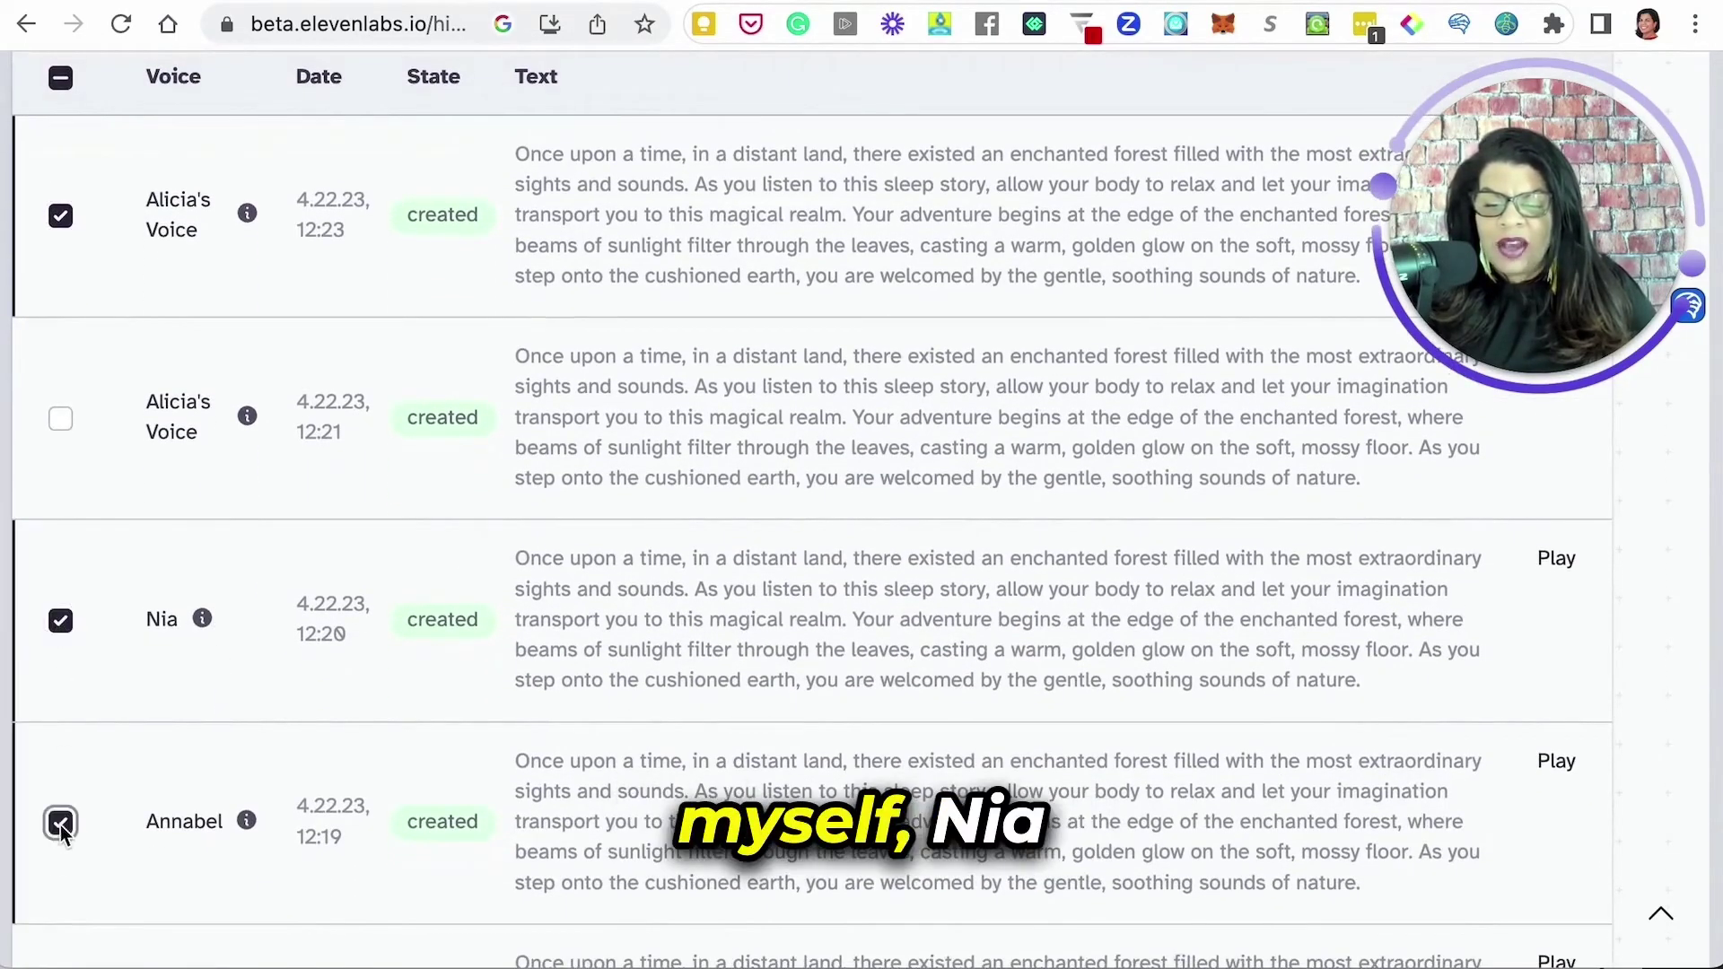
Check the rest of the history, download the three selected samples, and return from the downloaded files to the history page.
scroll(59, 830, "down", 3)
scroll(126, 911, "down", 3)
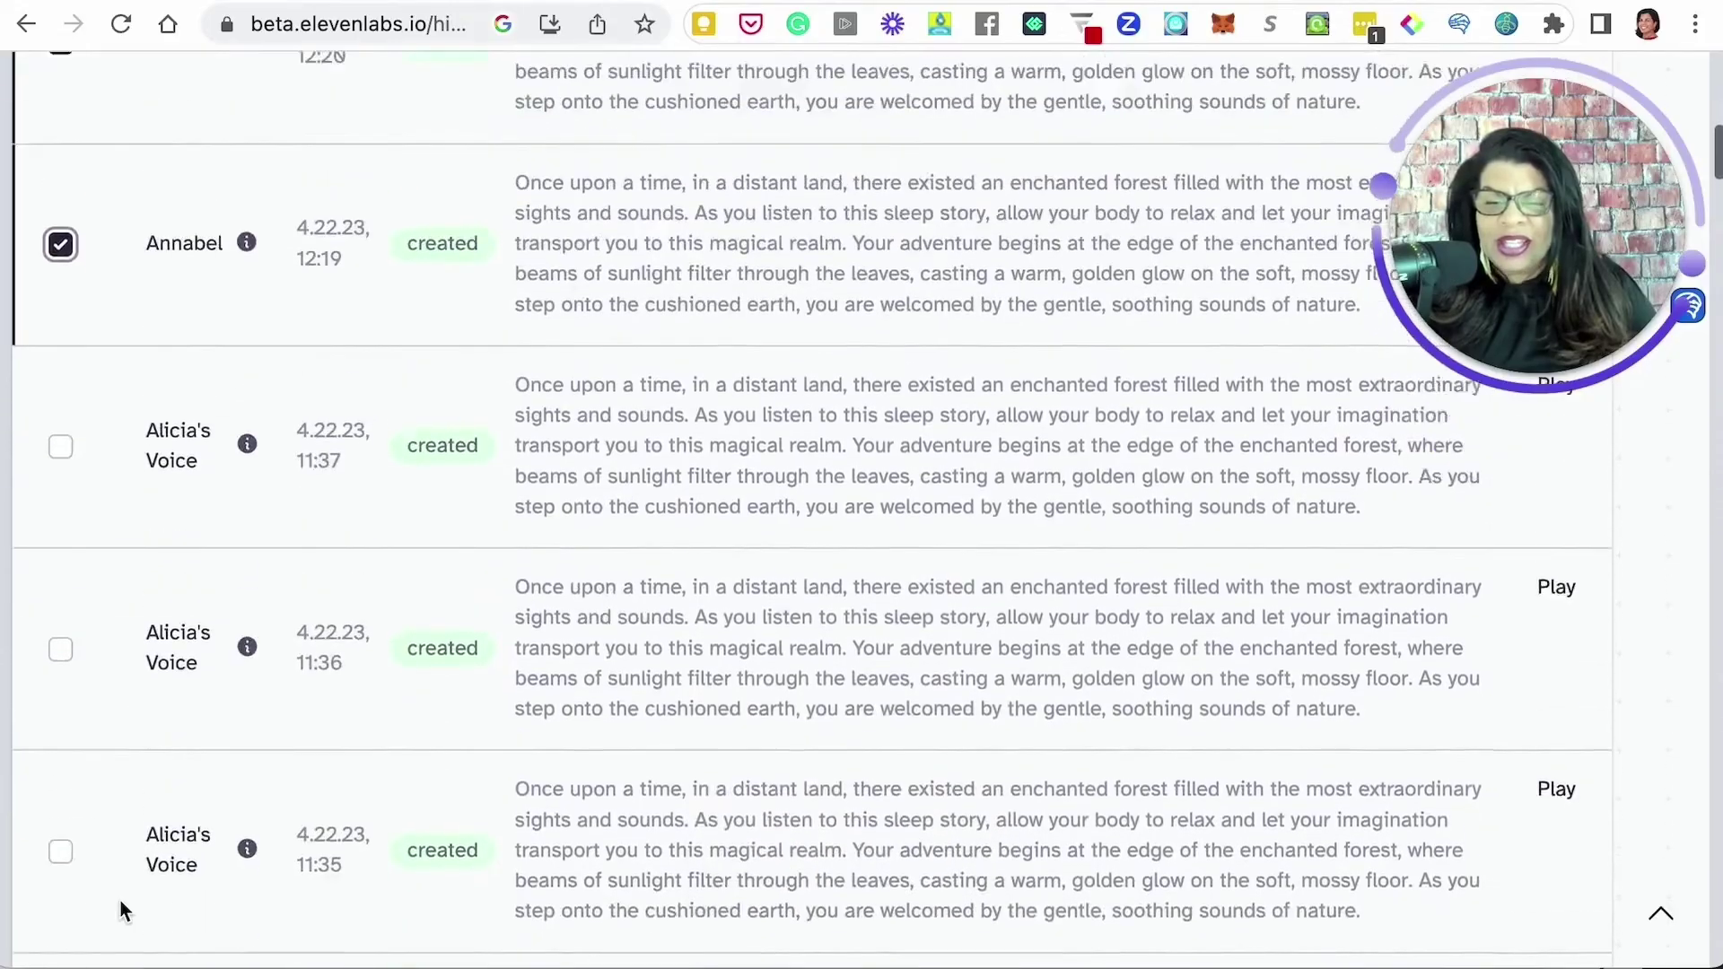
scroll(122, 912, "up", 2)
scroll(123, 911, "down", 9)
scroll(123, 912, "up", 20)
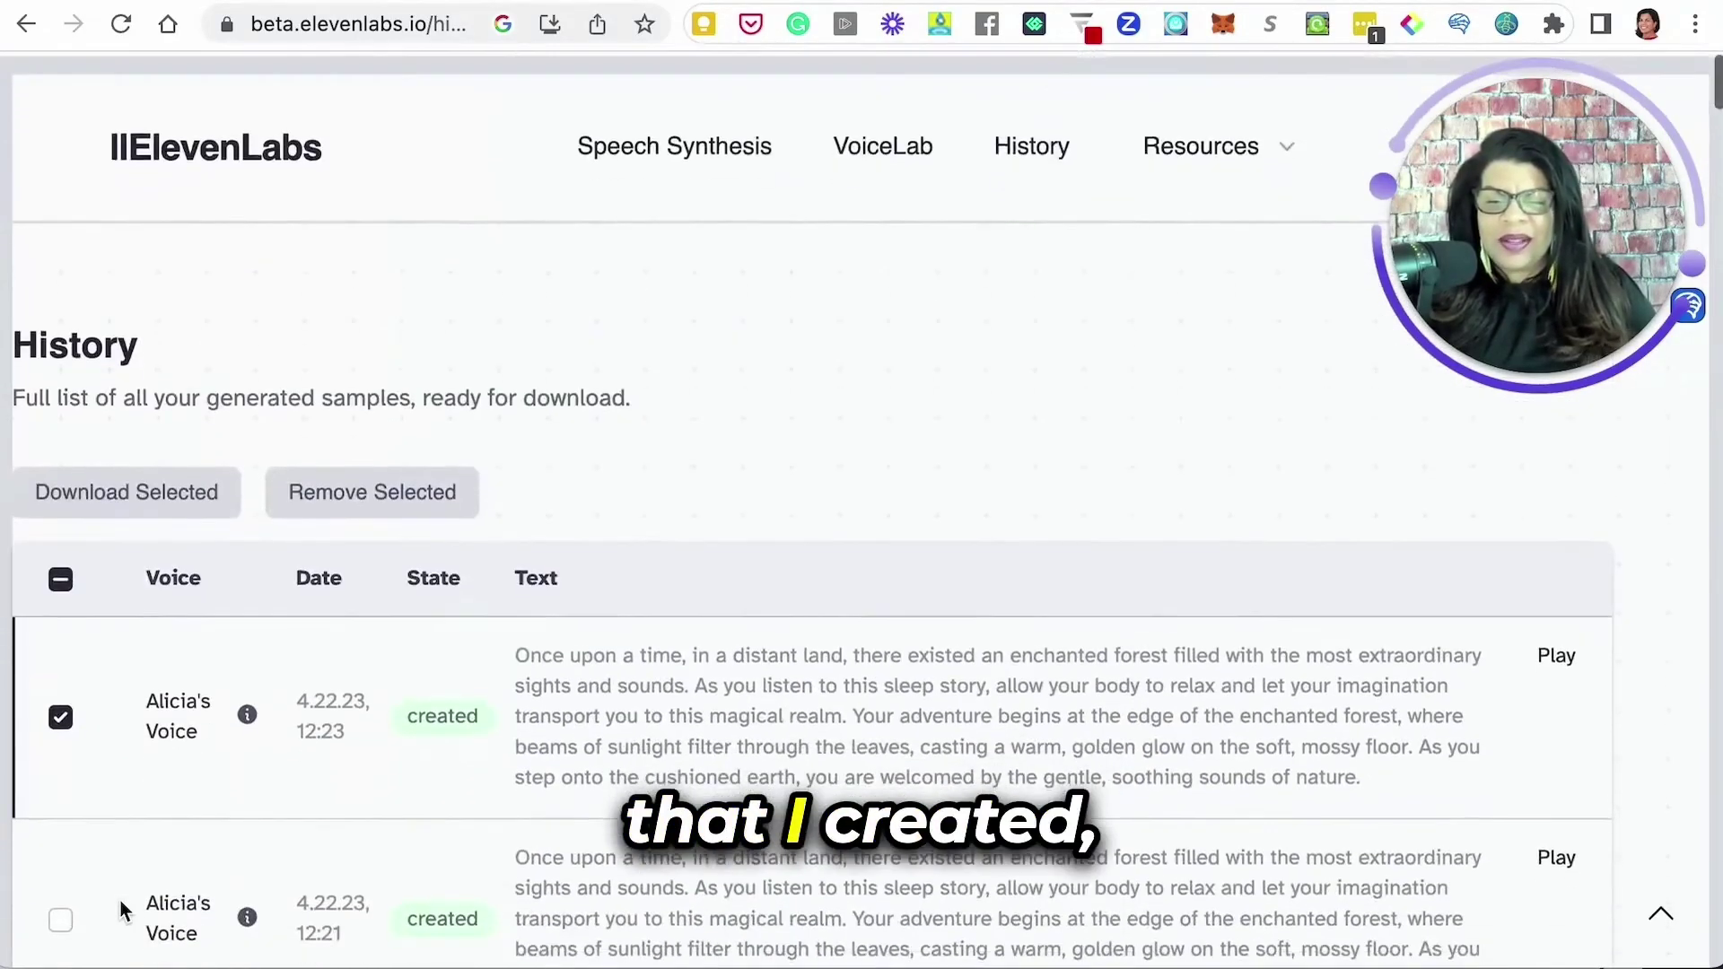
scroll(123, 912, "down", 3)
scroll(123, 912, "up", 3)
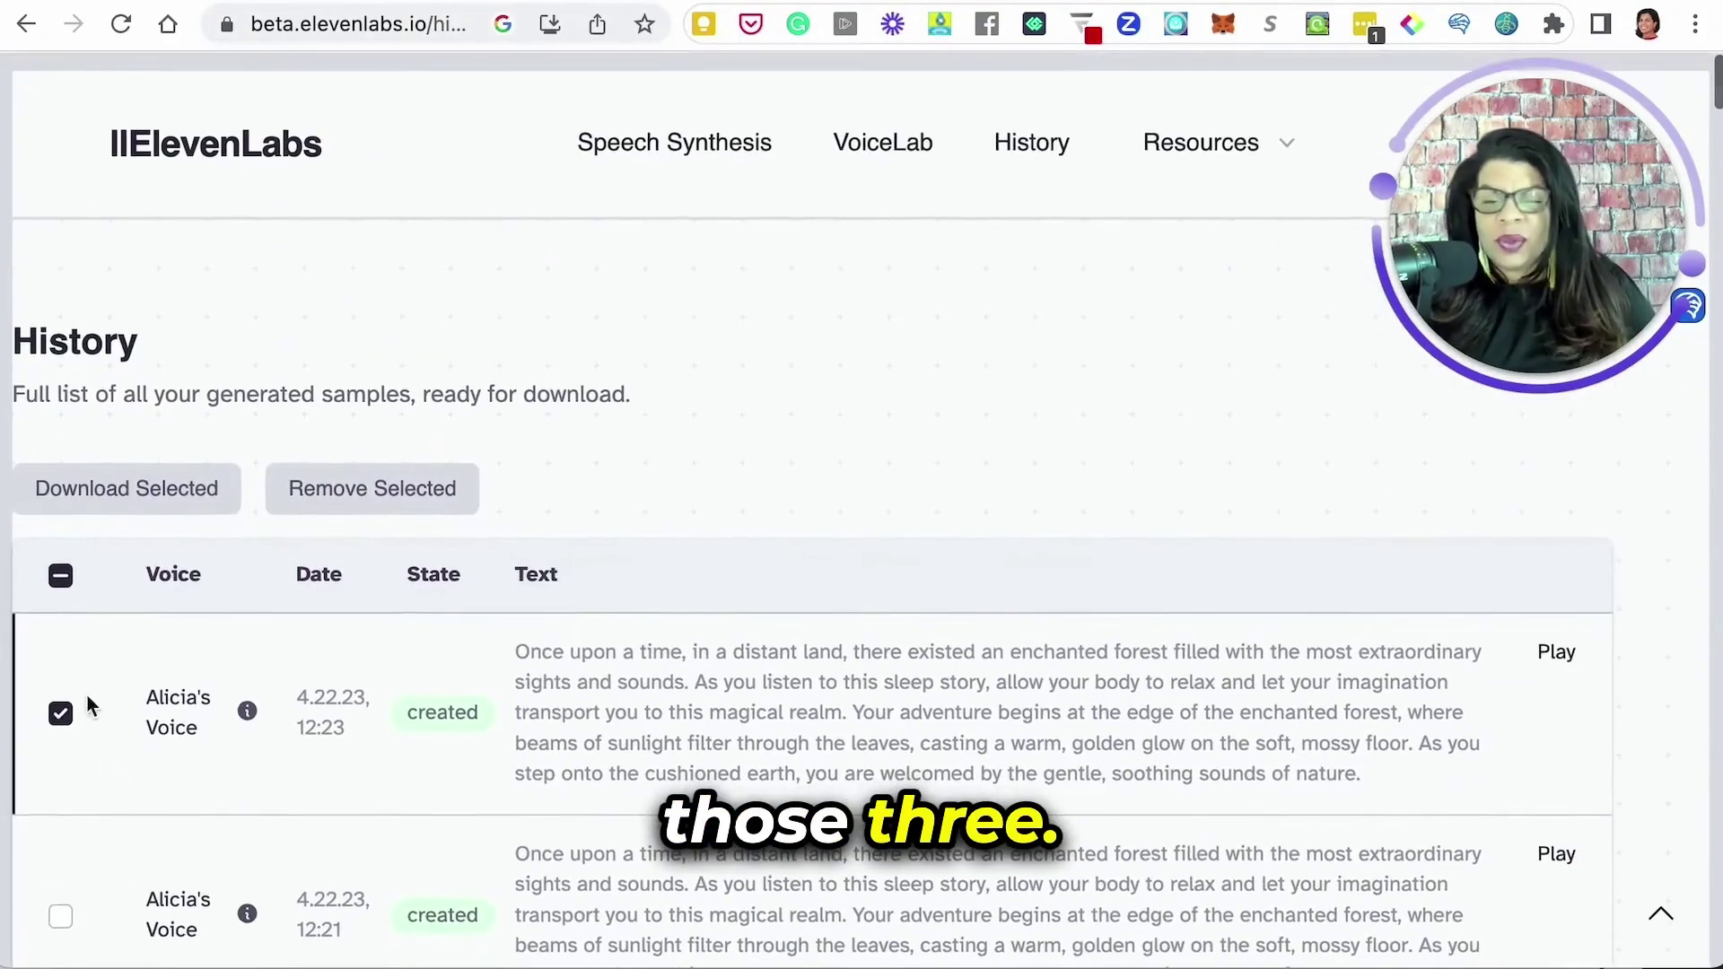
left_click(160, 499)
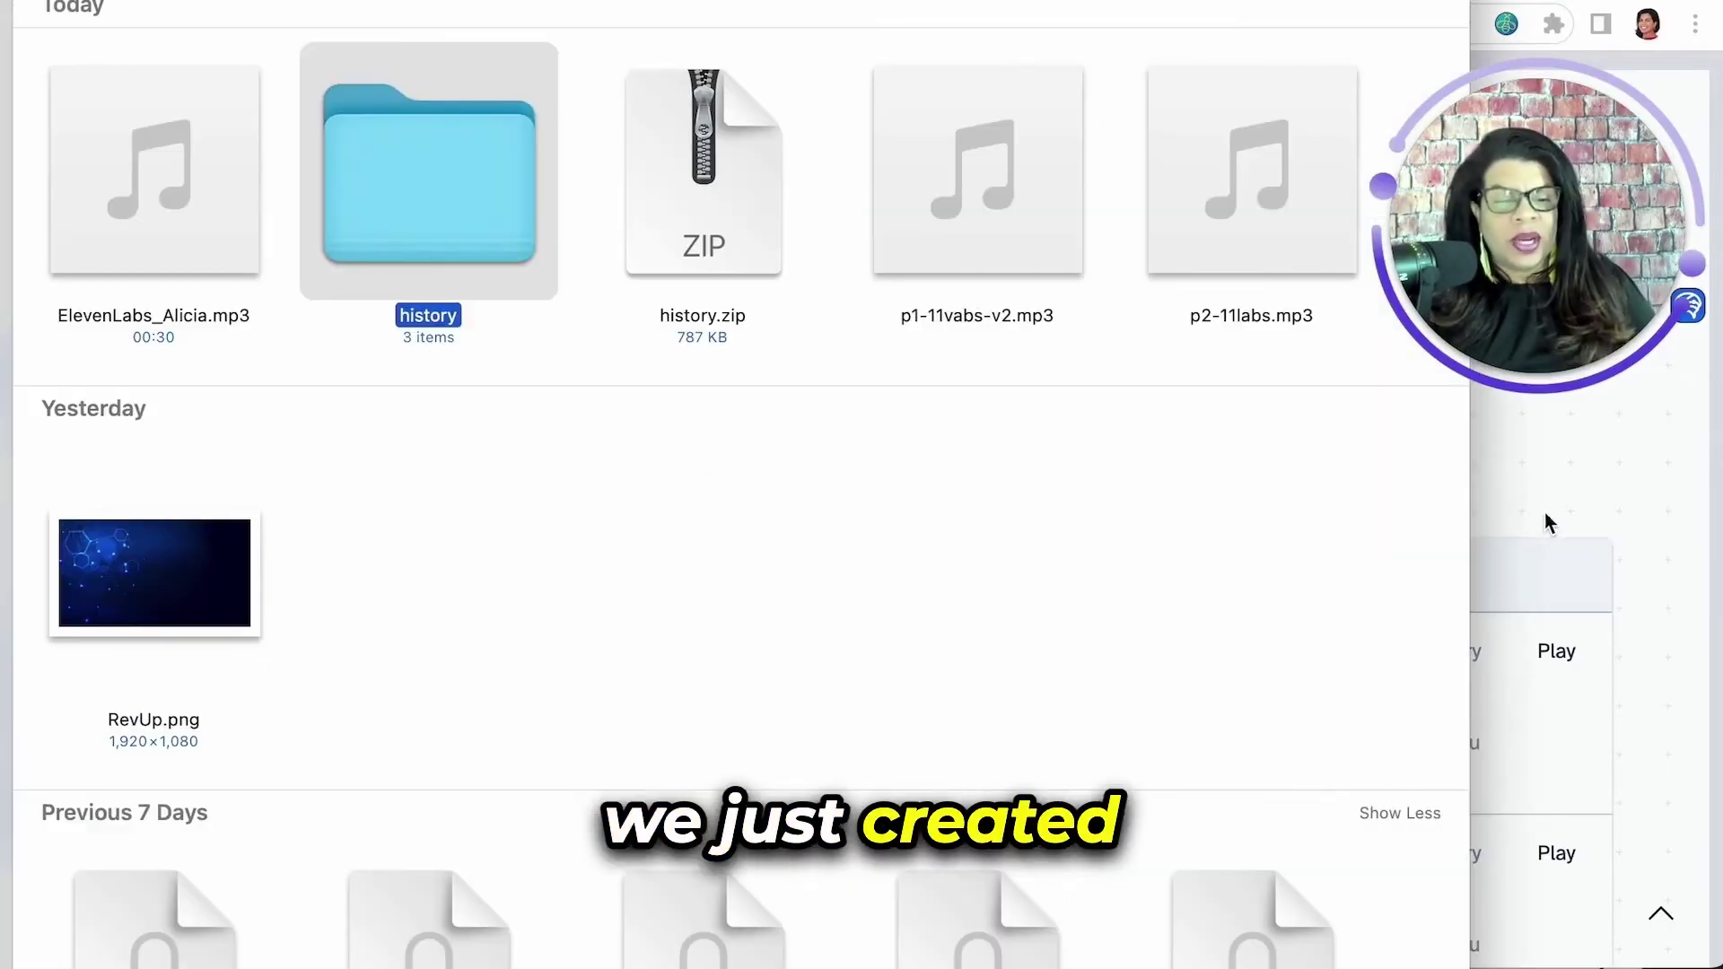
left_click(1545, 521)
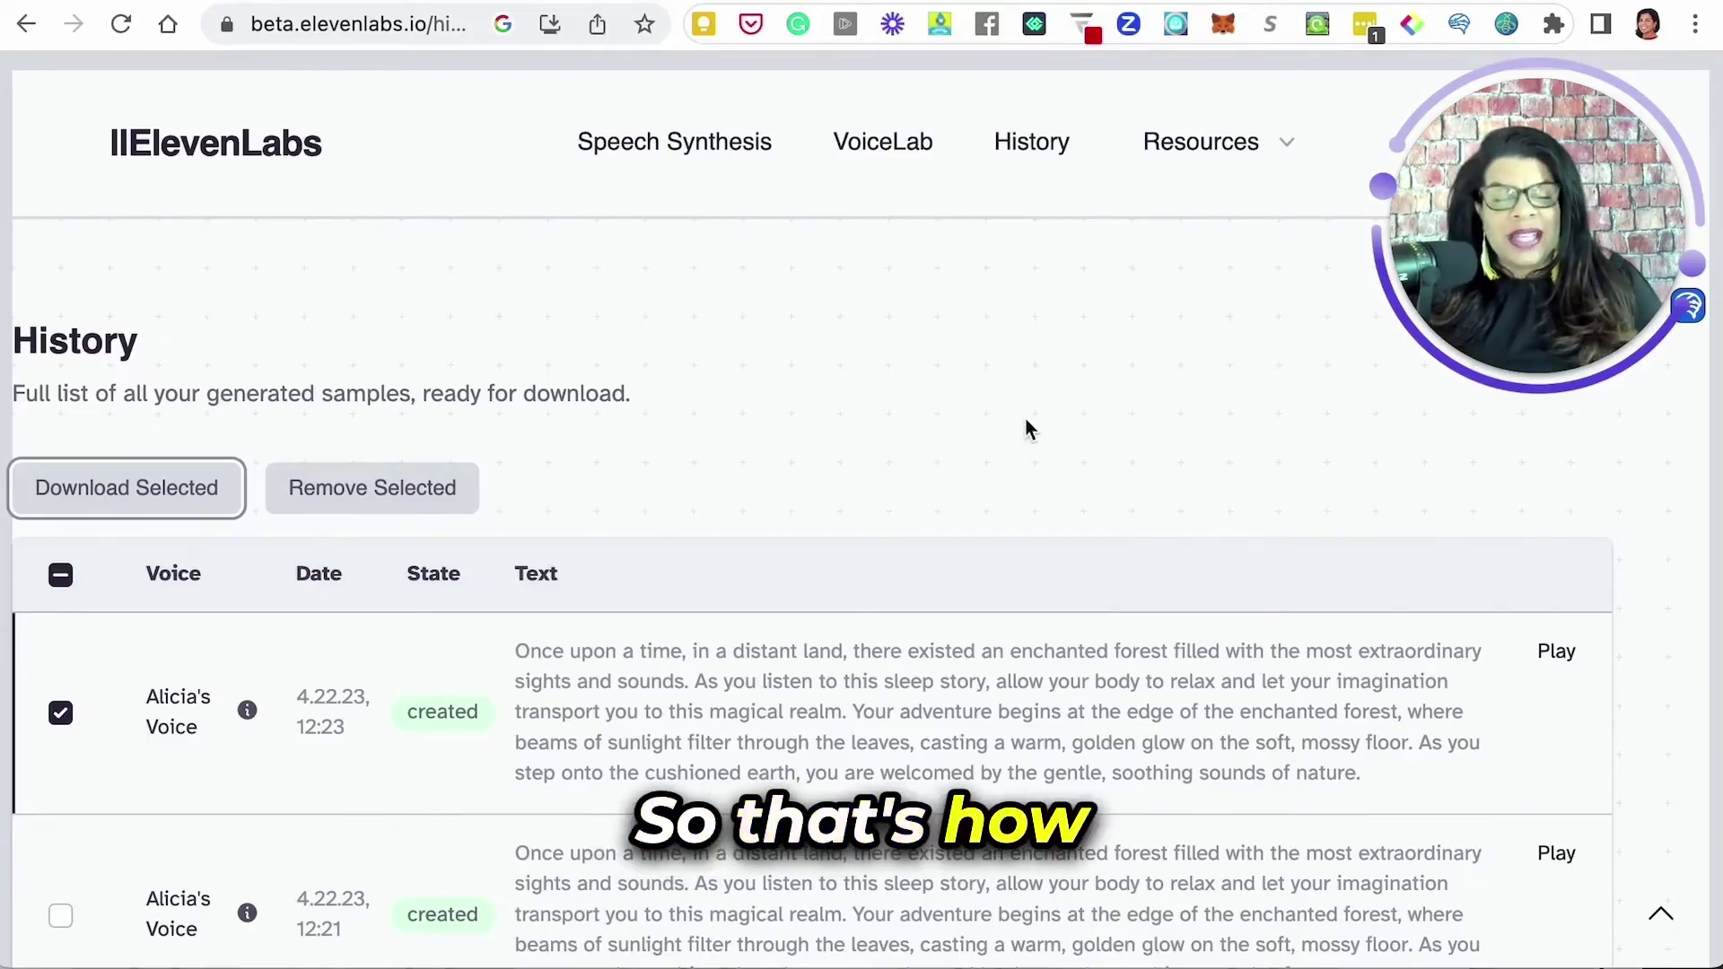
Look through the history of generated samples and play the full-length Nia sleep story from 4.14.23, 22:01.
left_click(1020, 153)
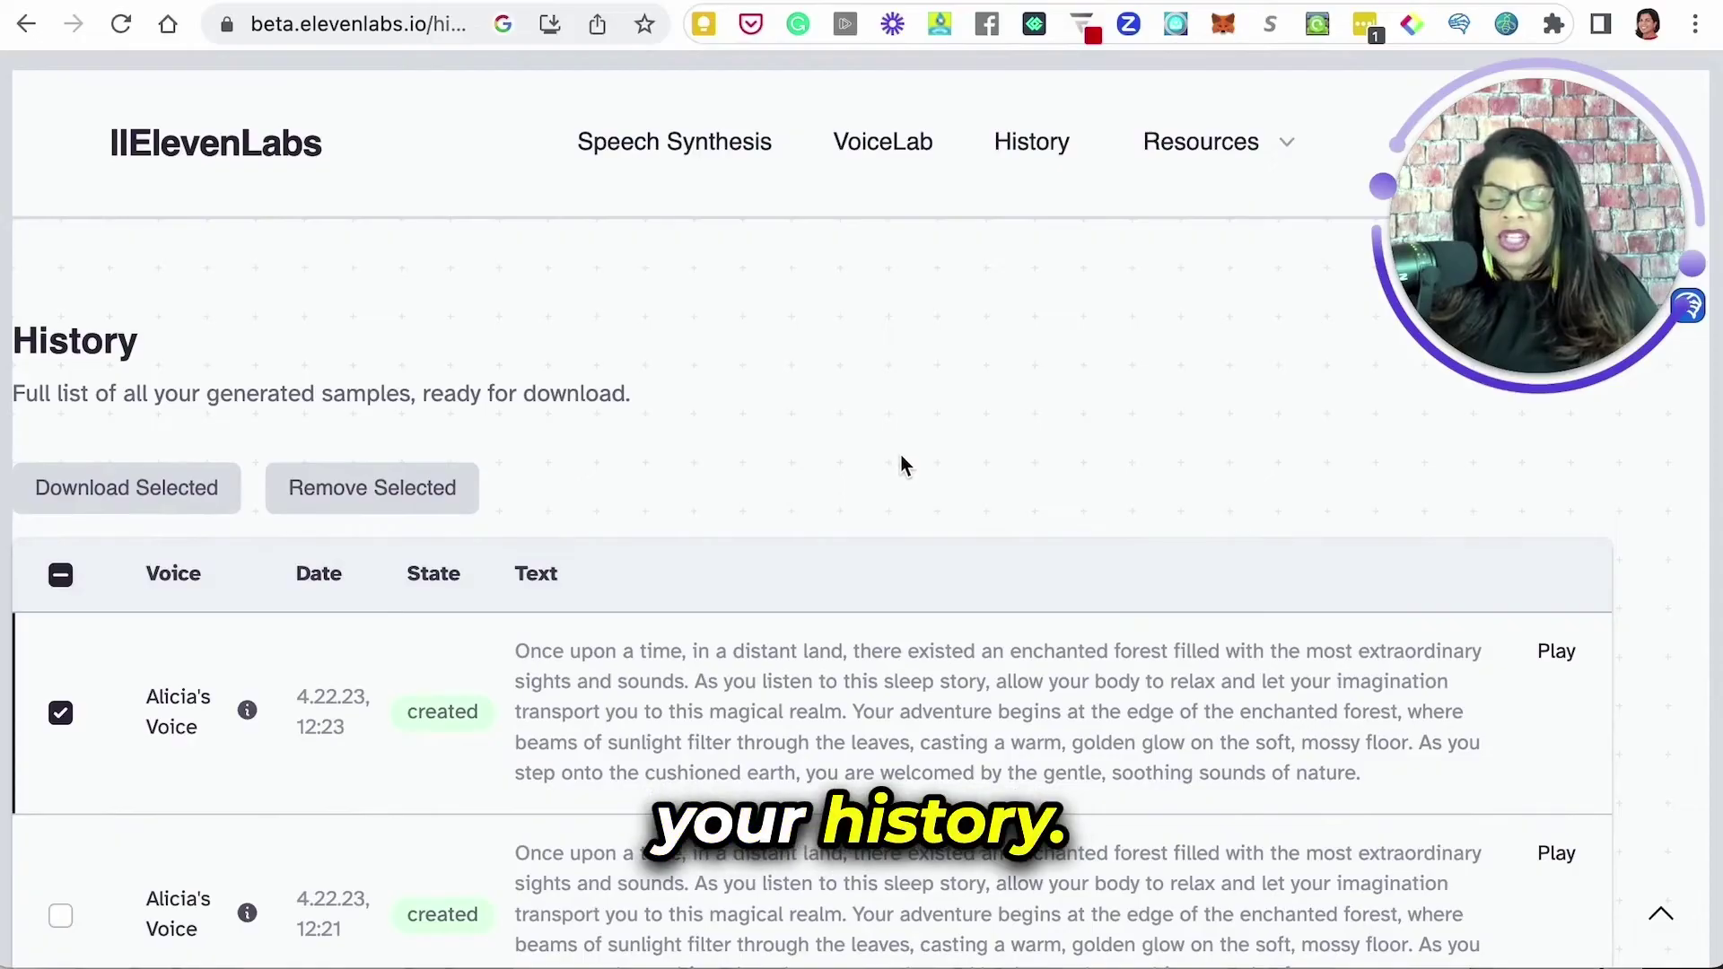
scroll(724, 852, "down", 19)
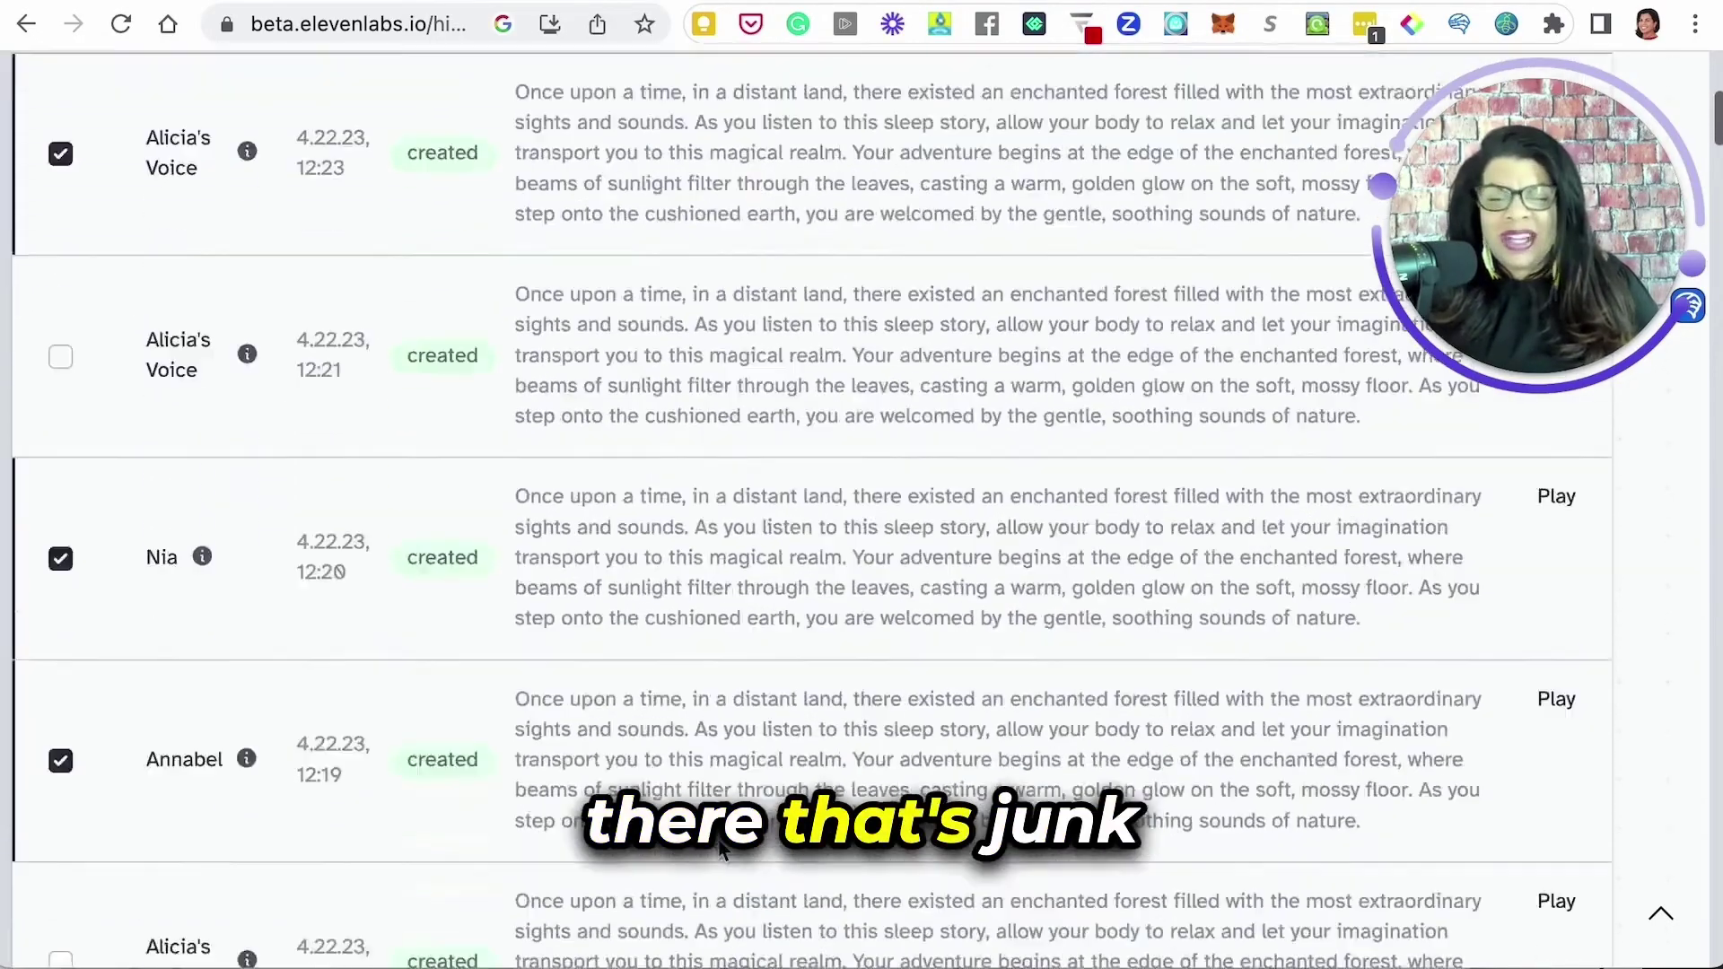
scroll(811, 509, "down", 20)
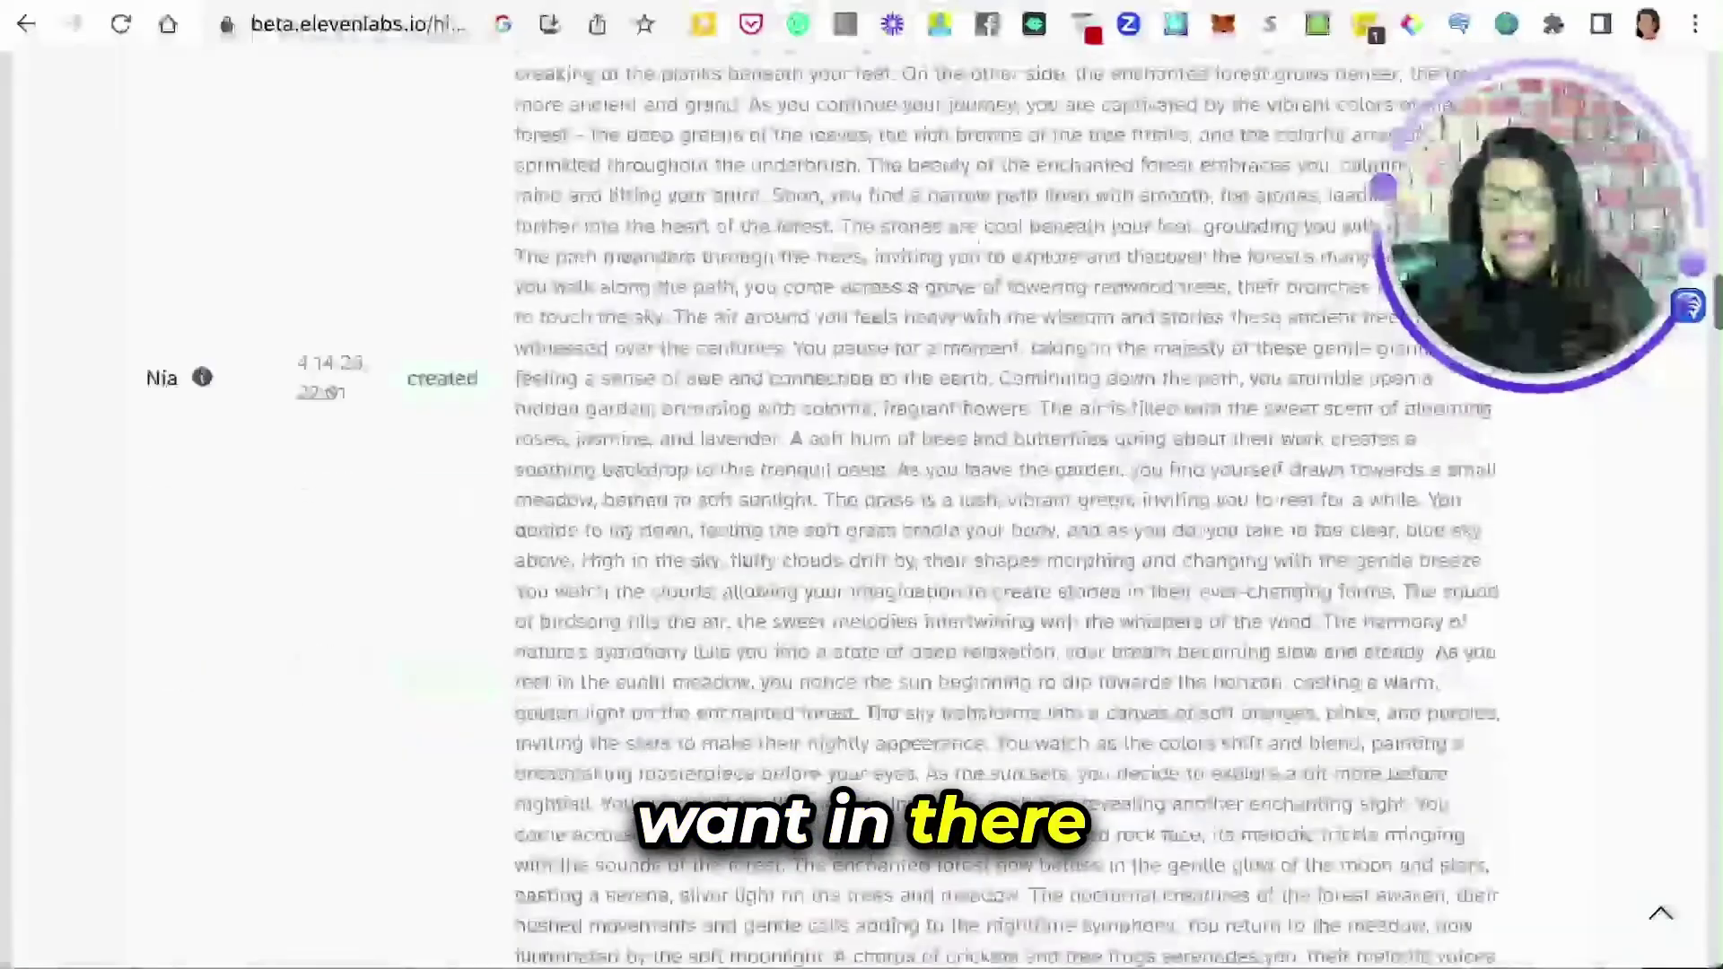
scroll(427, 500, "down", 5)
scroll(428, 500, "up", 20)
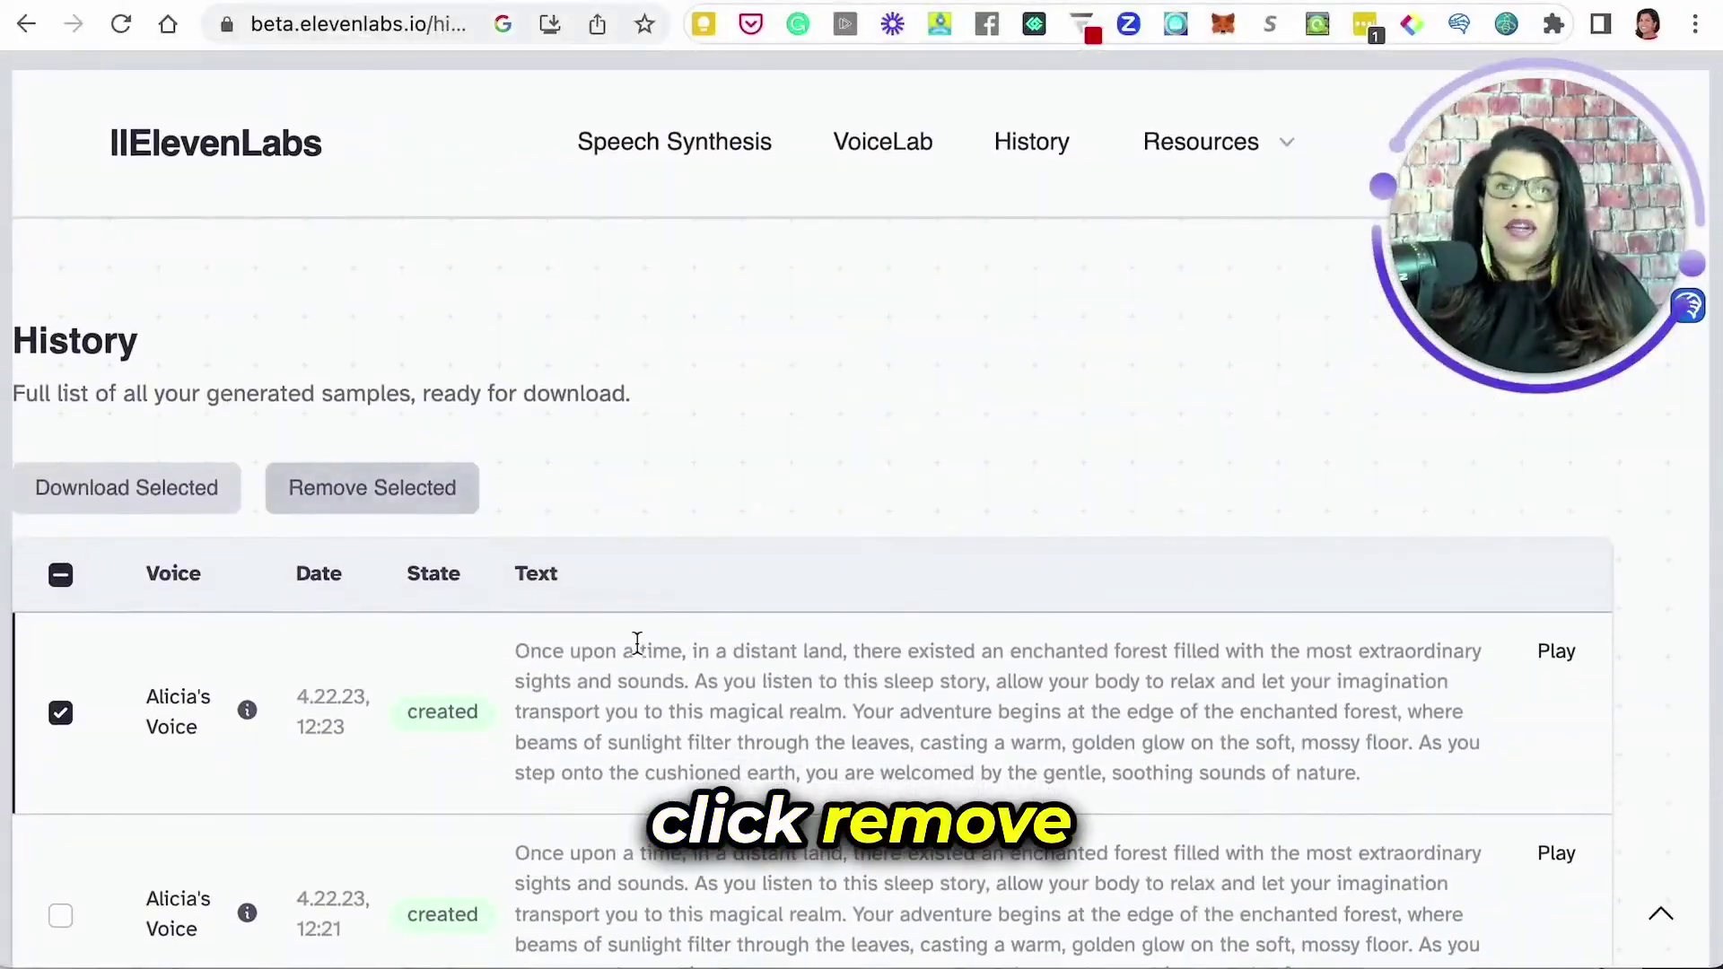
scroll(636, 643, "down", 20)
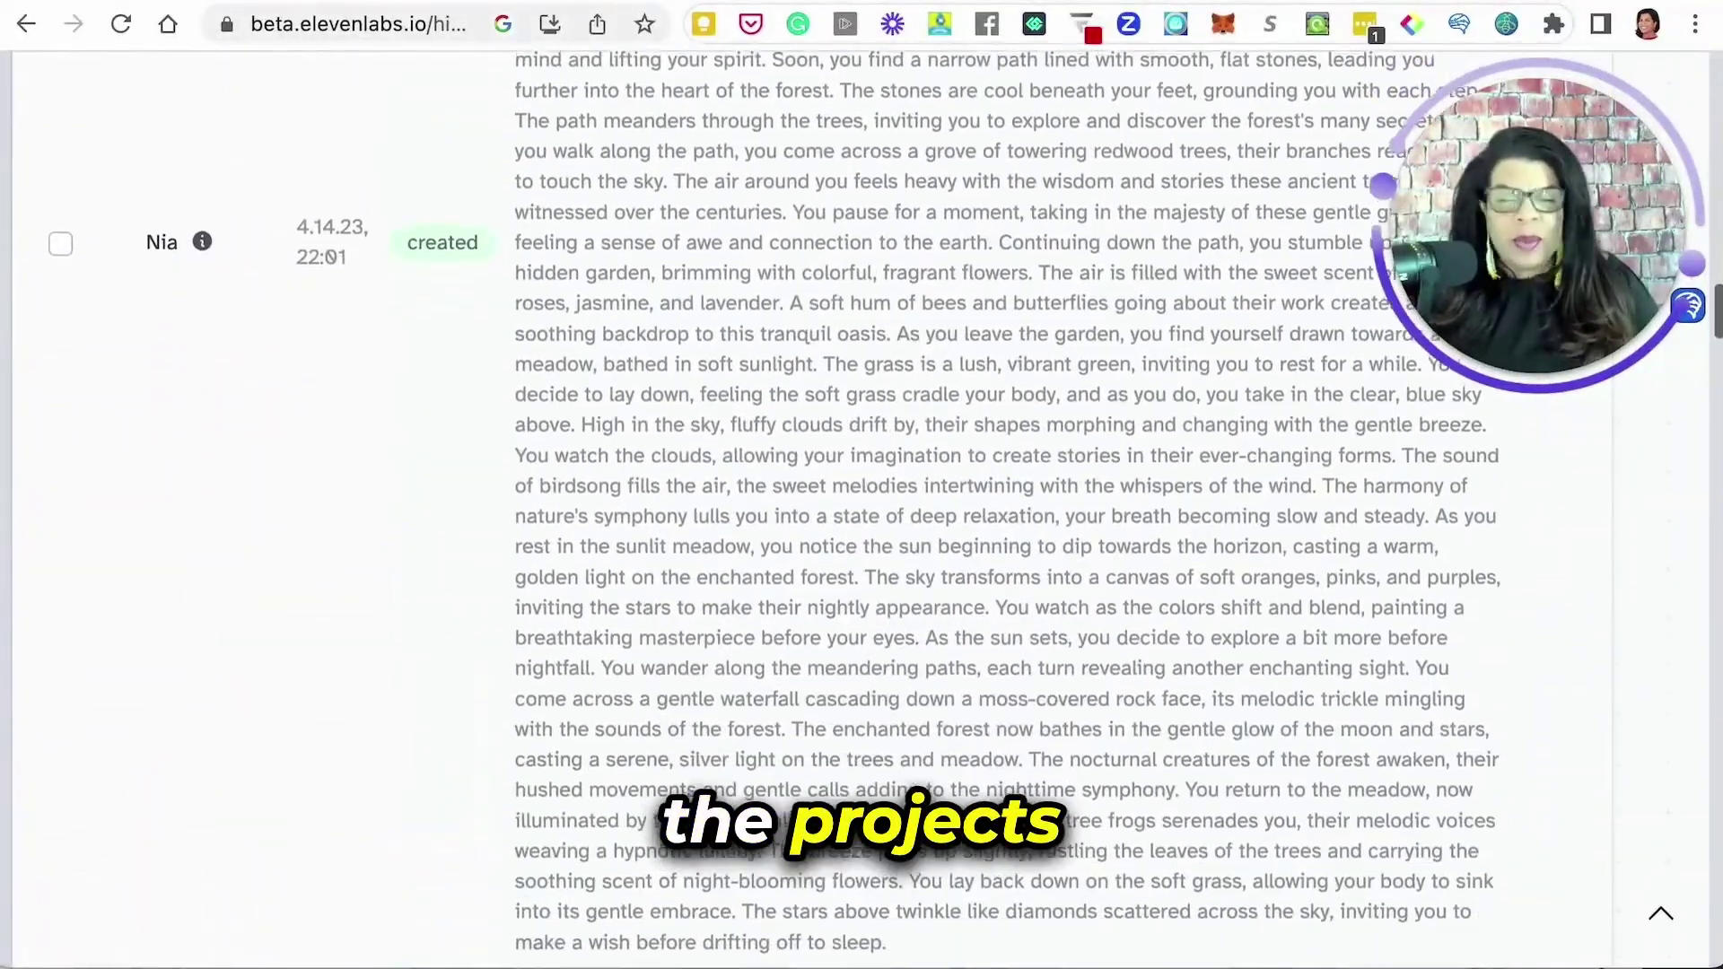
scroll(861, 502, "down", 6)
scroll(862, 503, "up", 15)
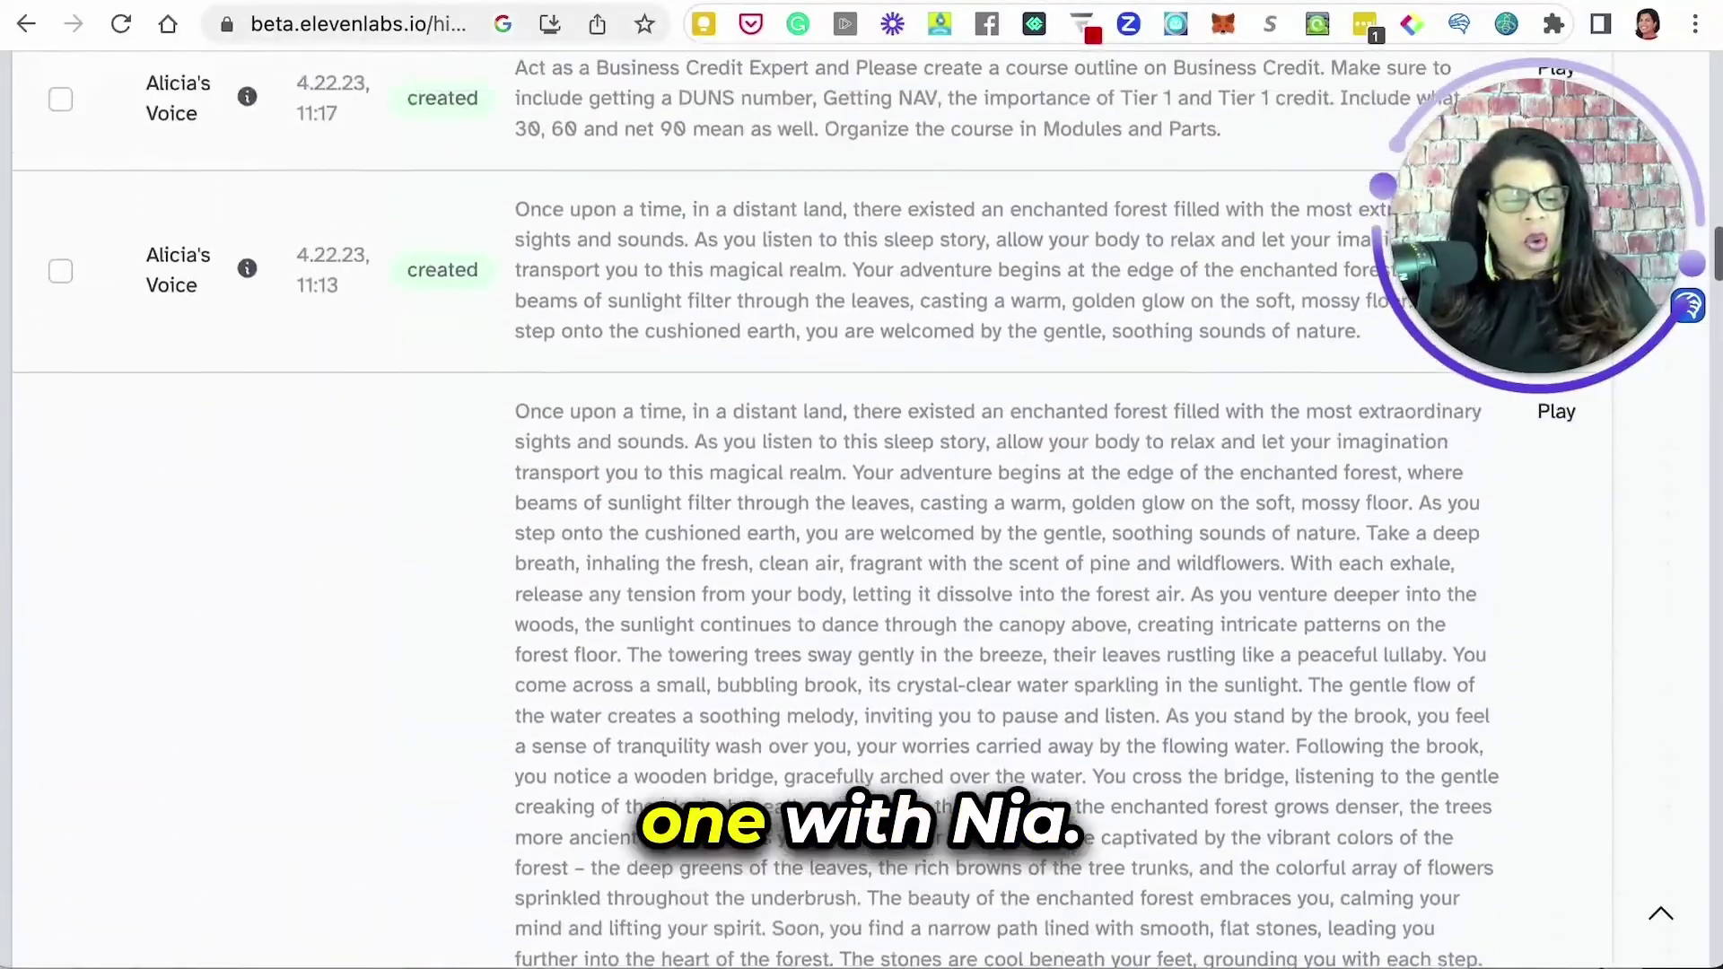
scroll(813, 509, "up", 2)
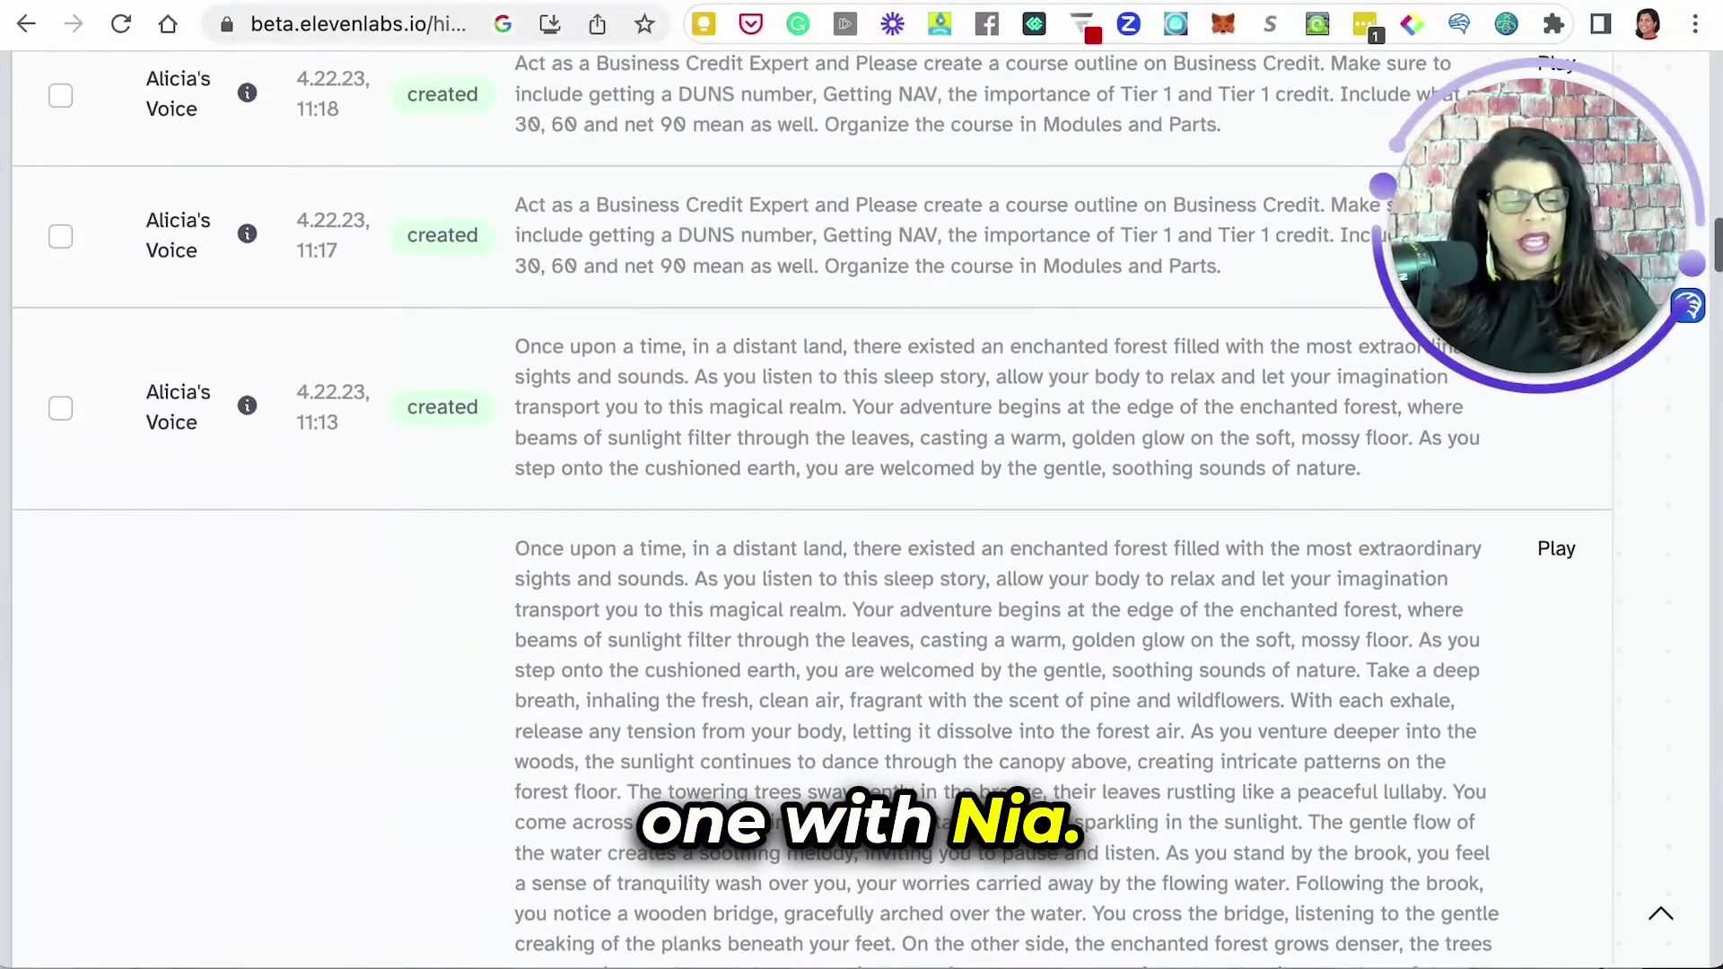
left_click(1562, 550)
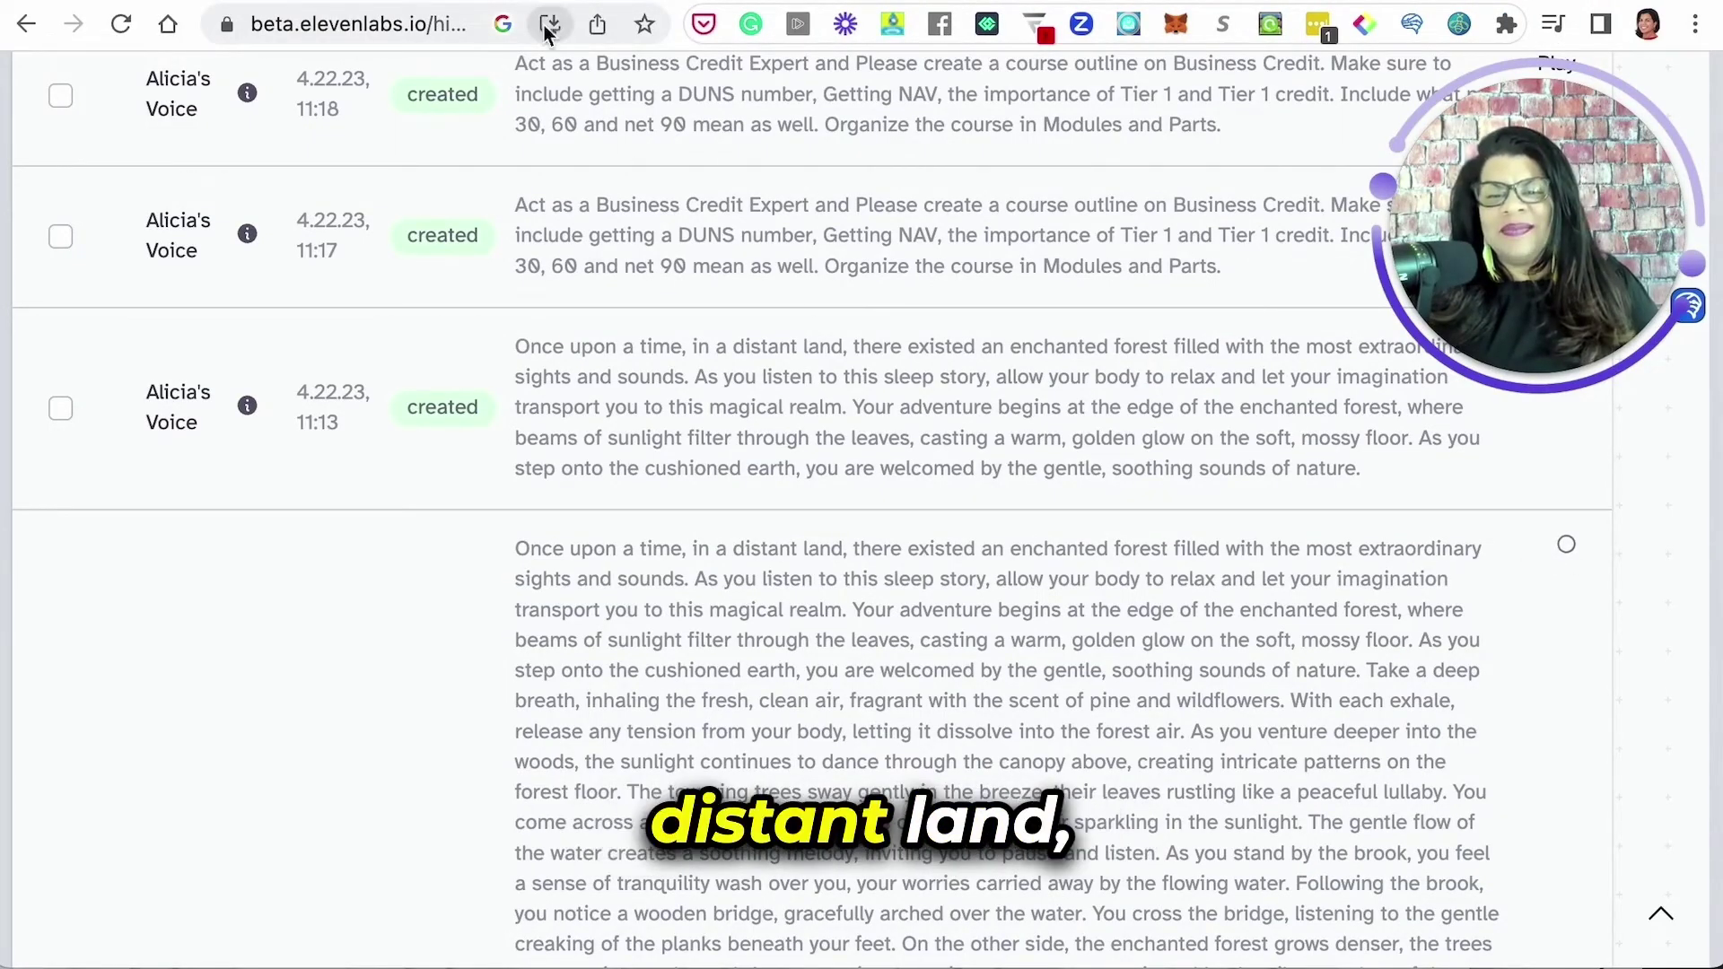
left_click(30, 24)
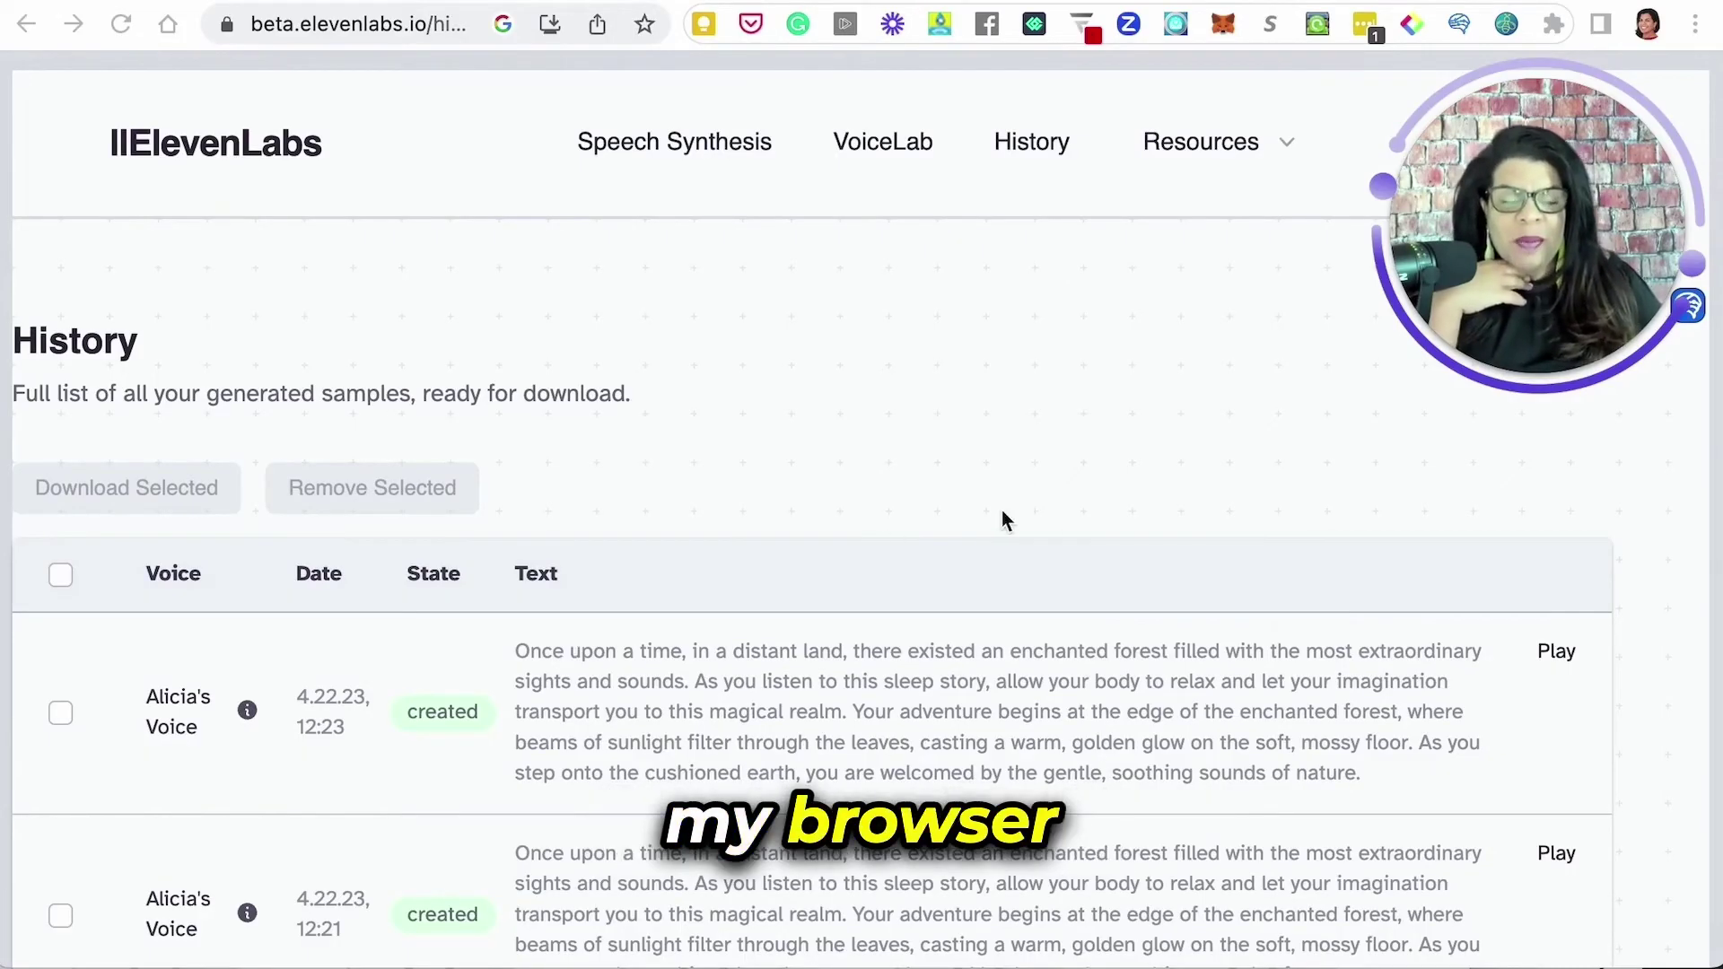
scroll(1068, 515, "down", 5)
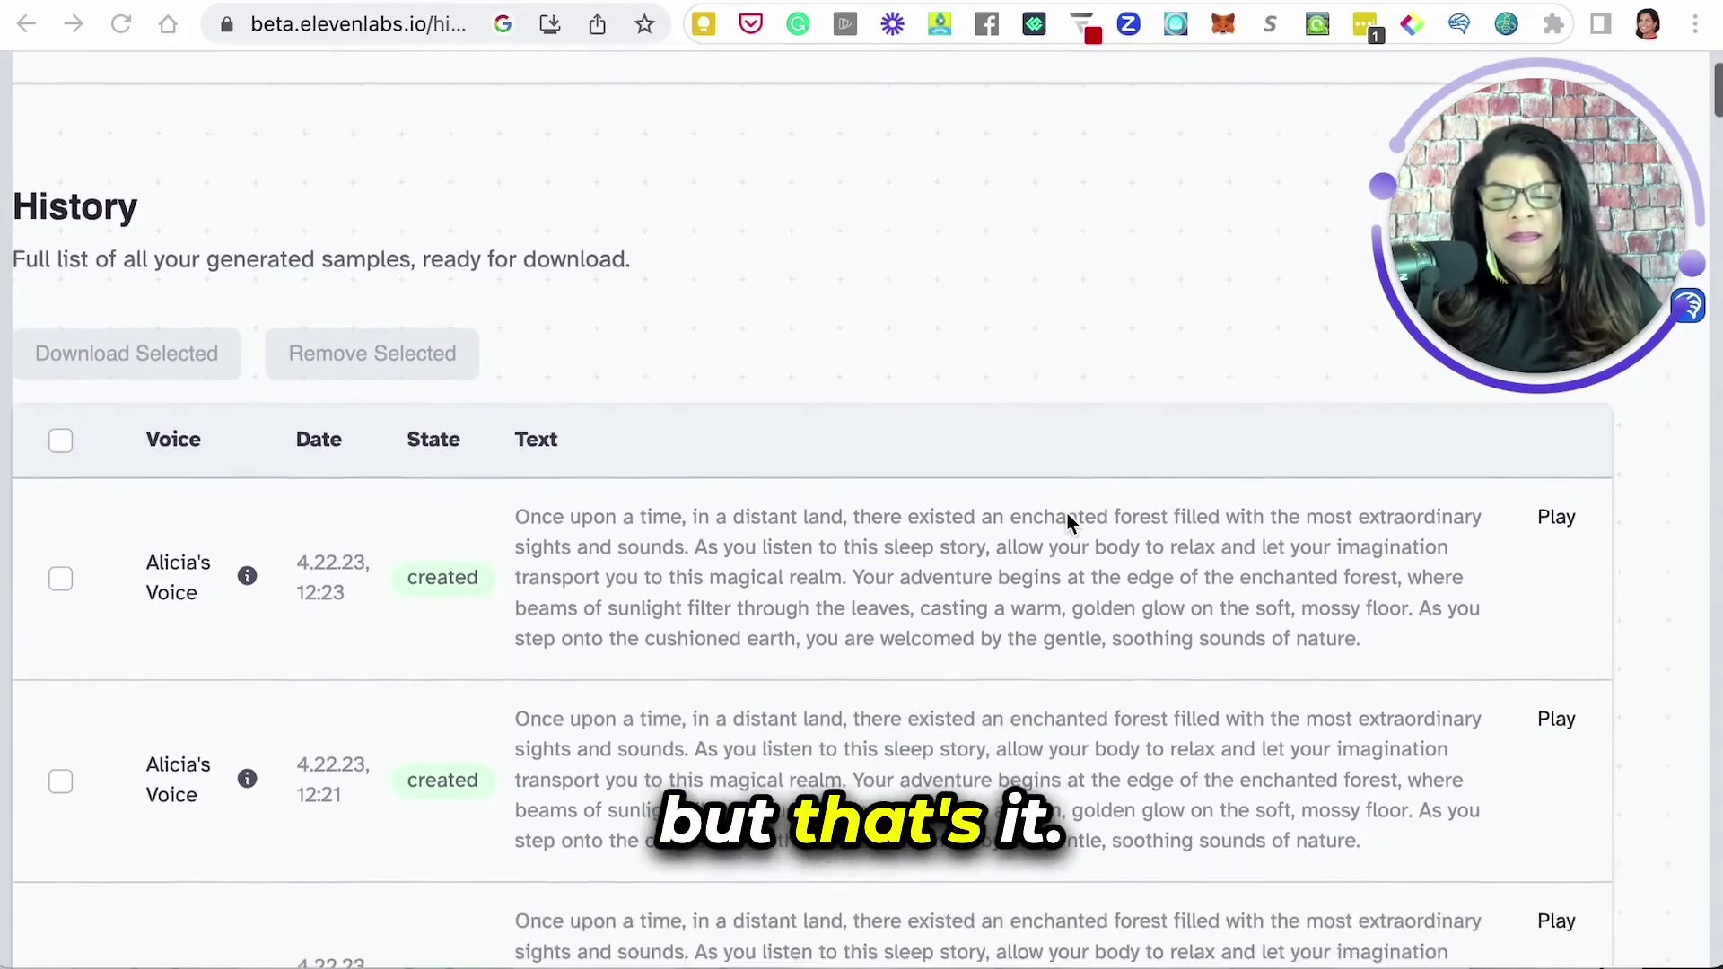
scroll(1068, 518, "down", 3)
scroll(1068, 518, "up", 8)
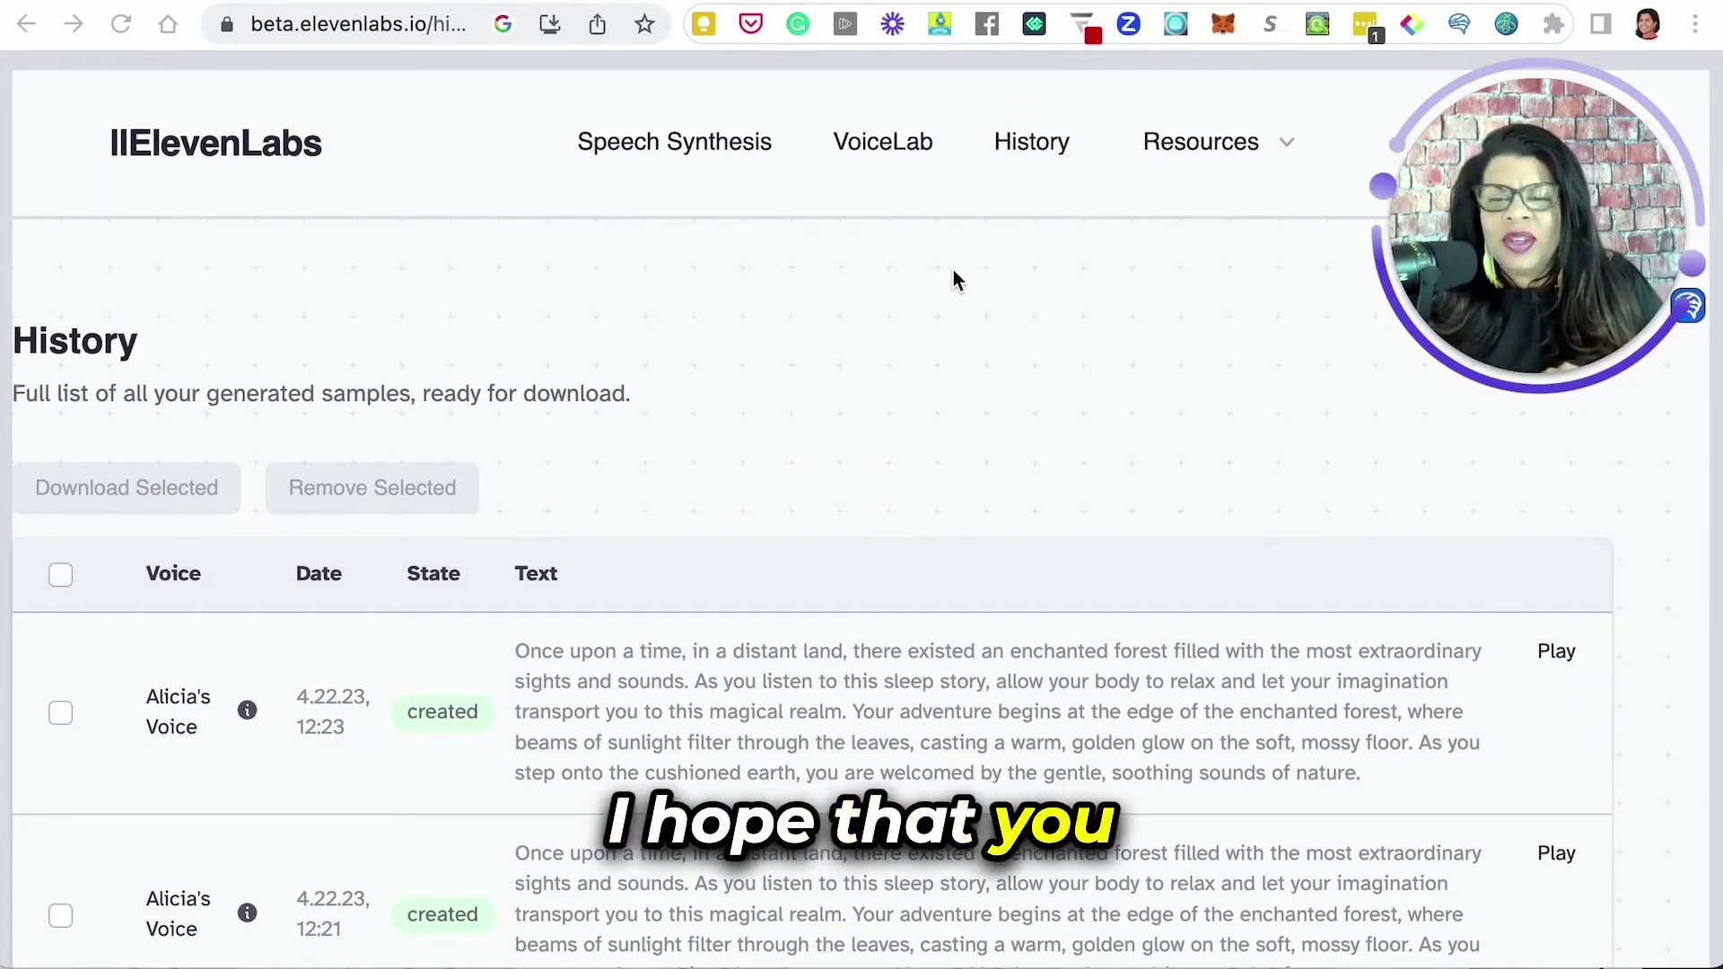
Open the account's Subscription page and review the characters used, the next character reset and the next invoice.
left_click_drag(1580, 126, 1593, 336)
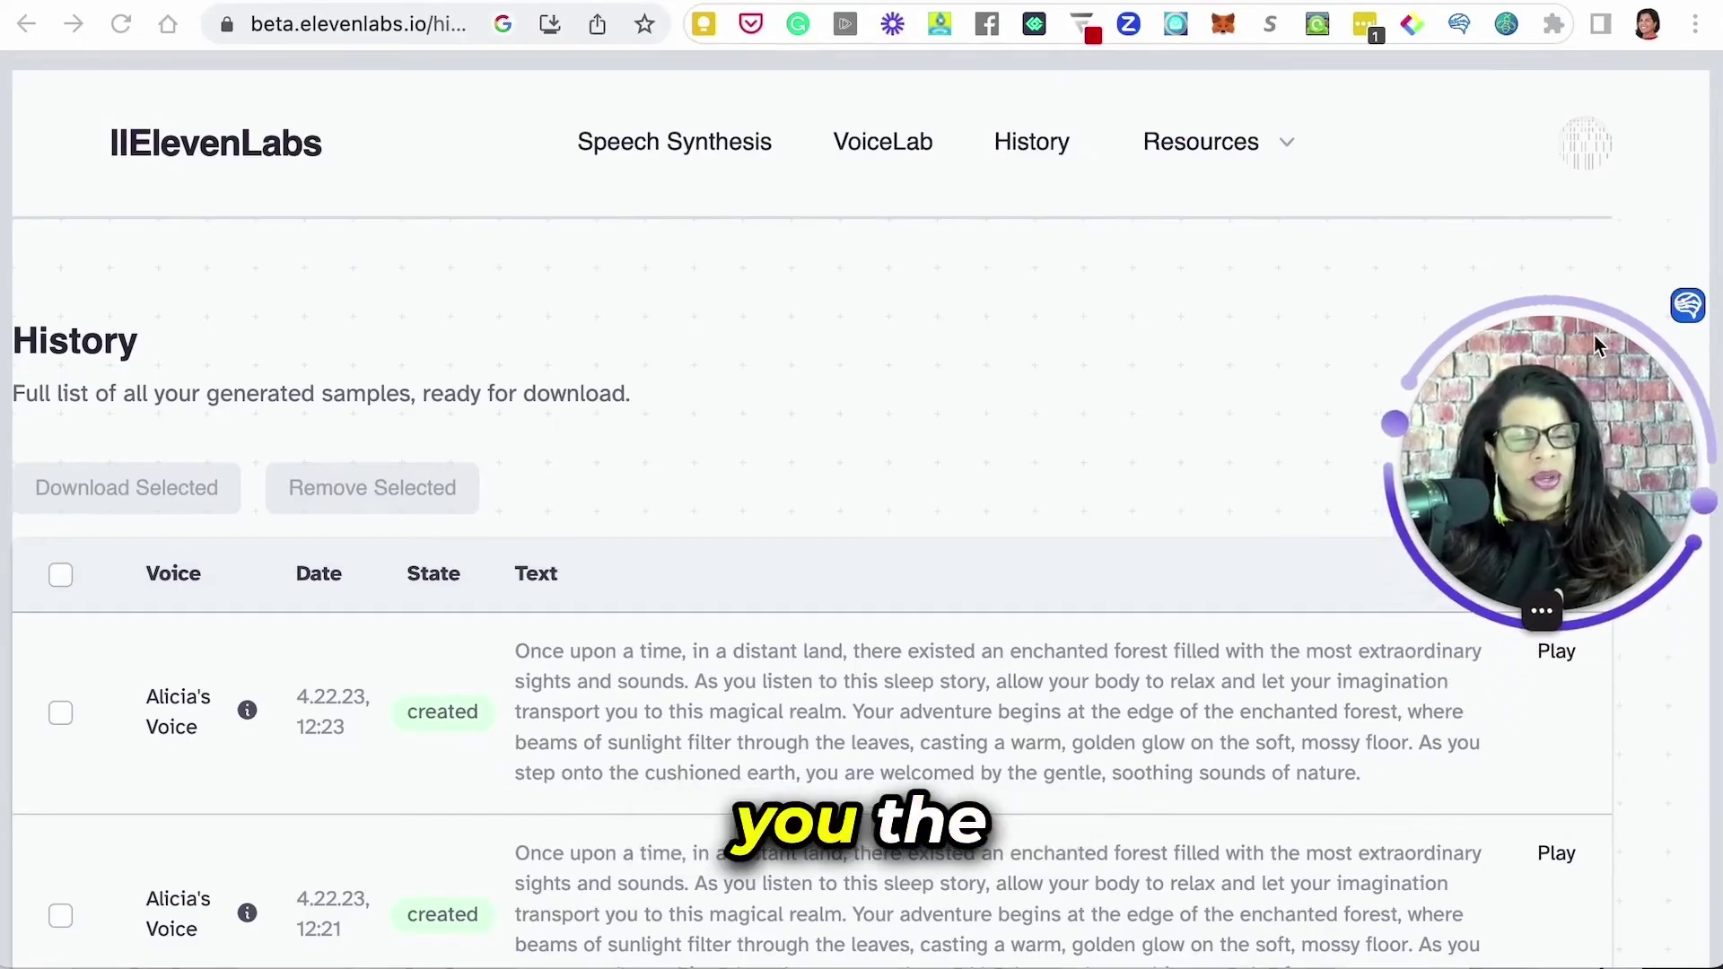
left_click(1581, 164)
left_click_drag(1544, 521, 1541, 692)
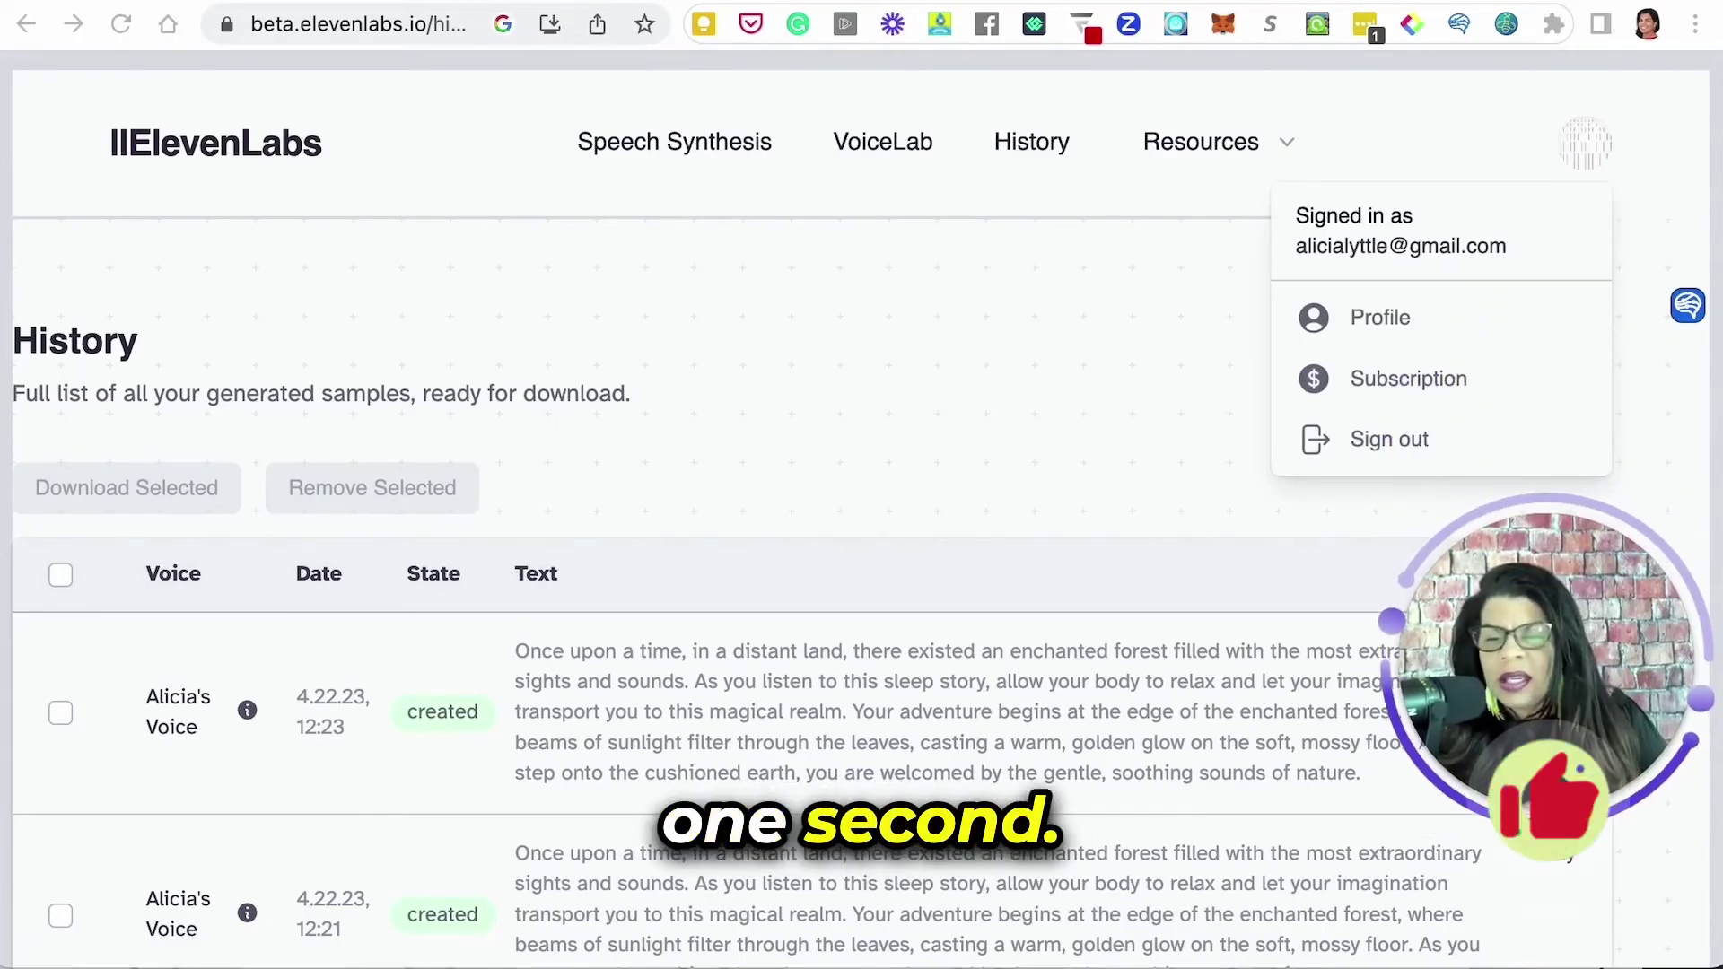
left_click(1428, 381)
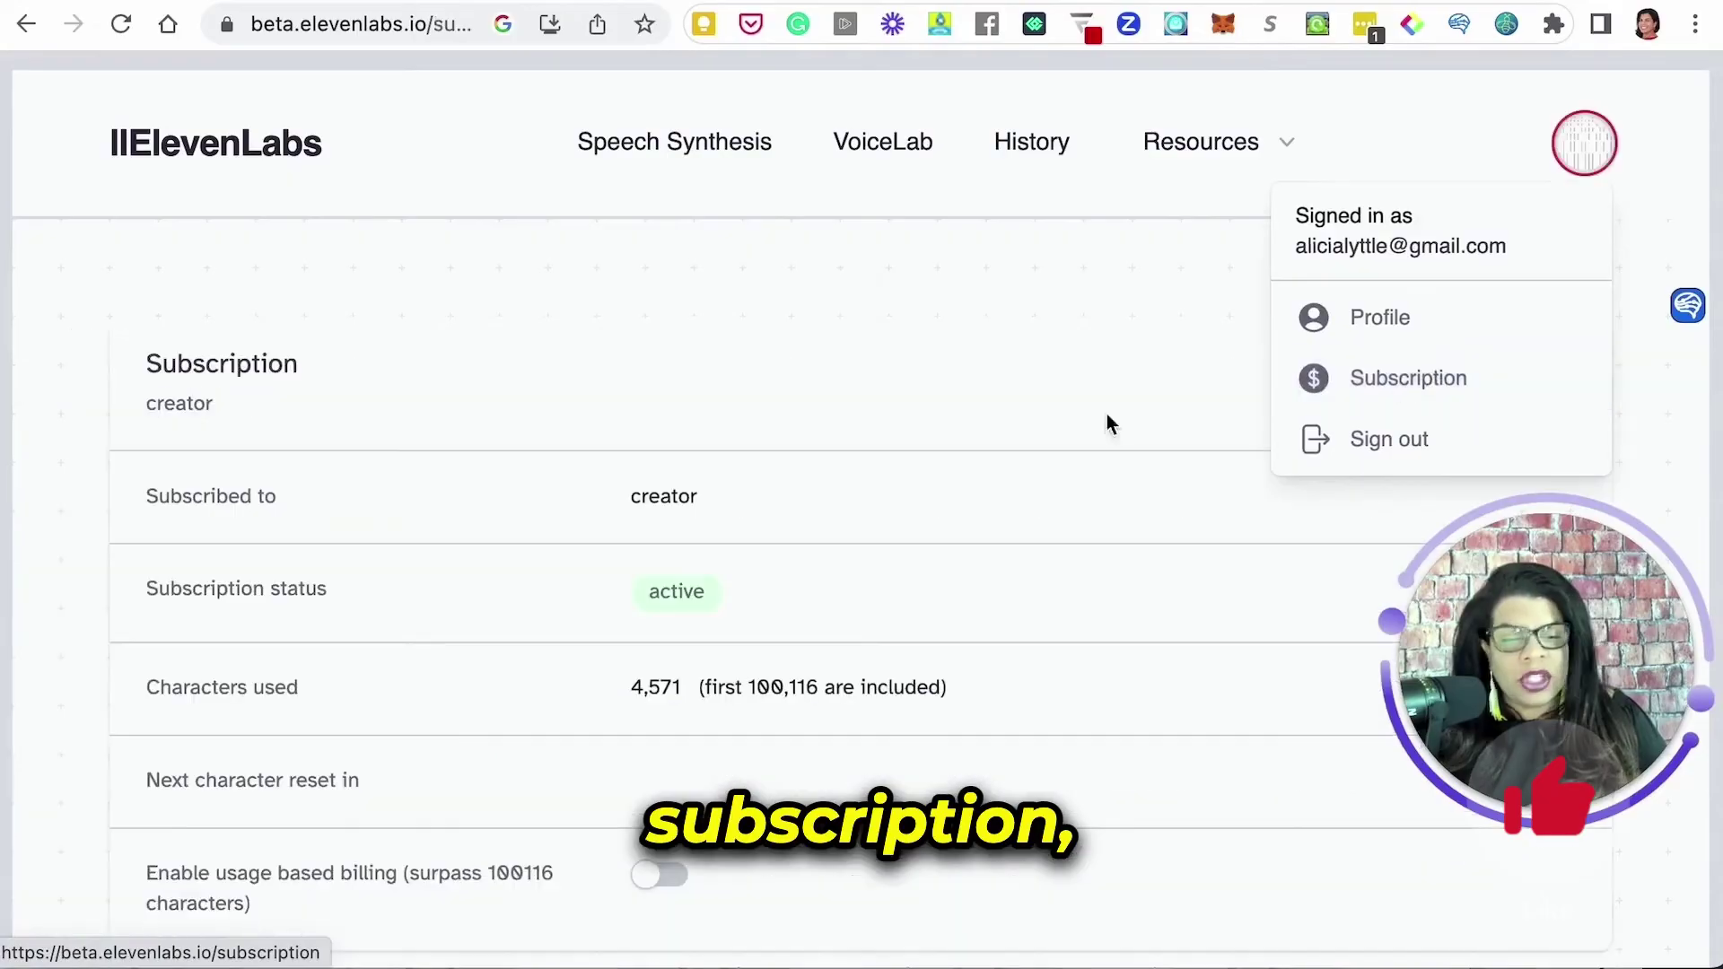
scroll(898, 431, "down", 5)
scroll(810, 443, "up", 2)
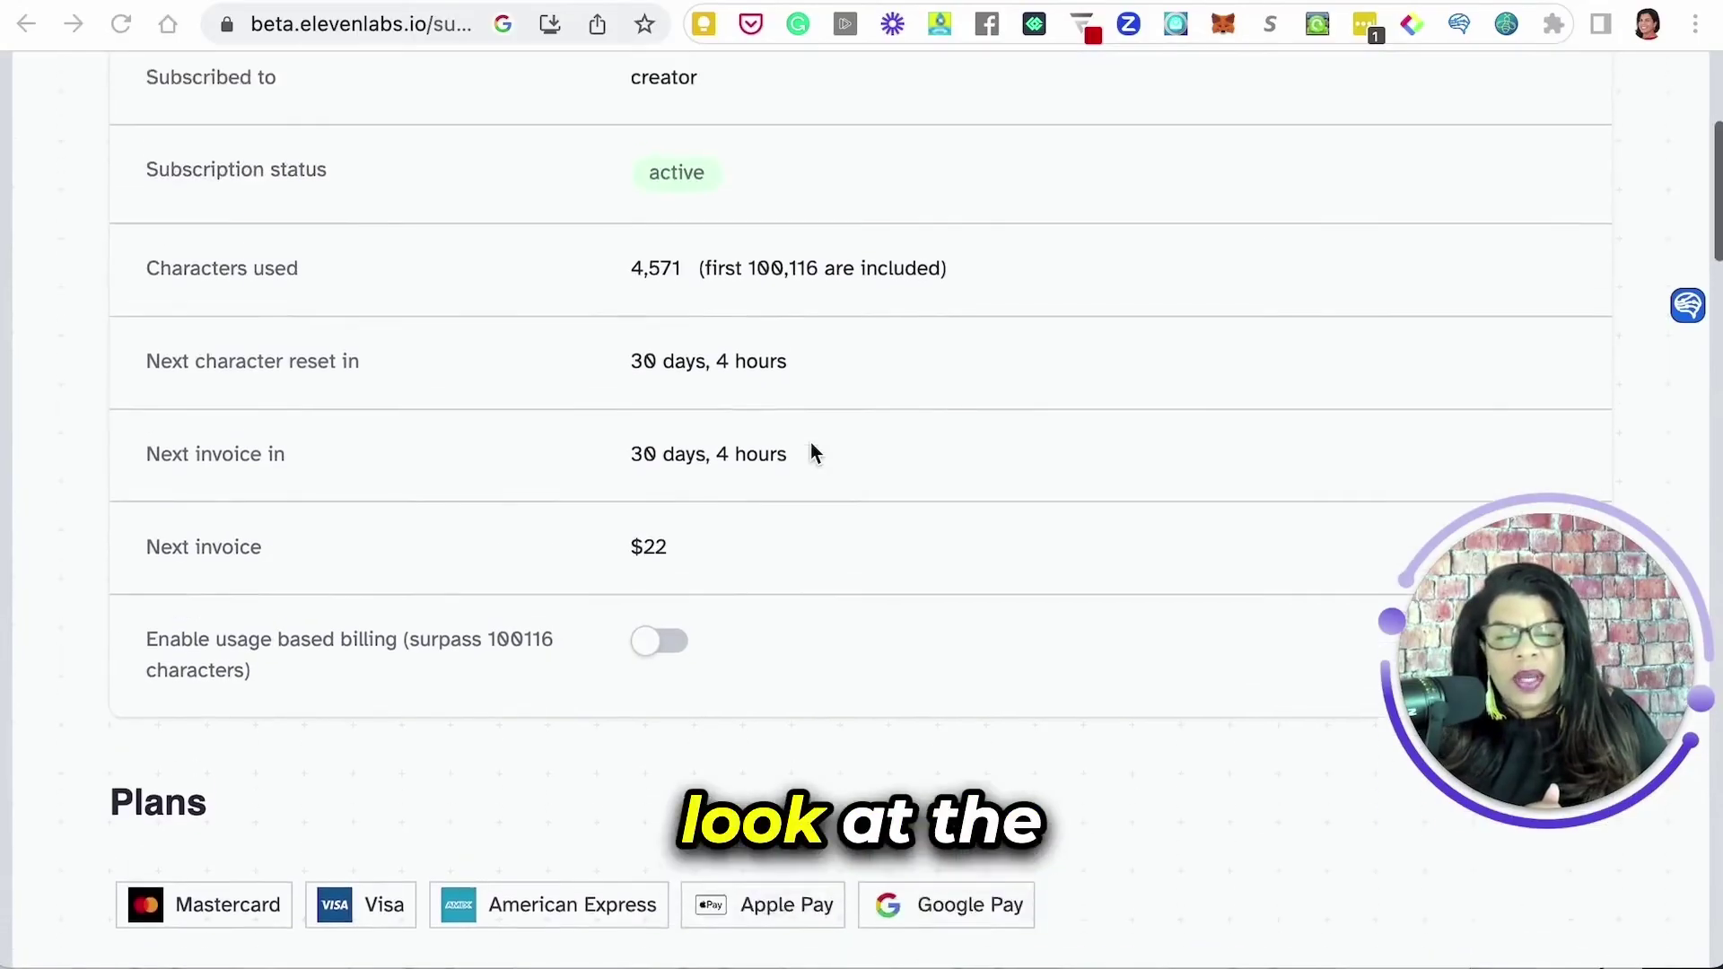
scroll(811, 443, "up", 2)
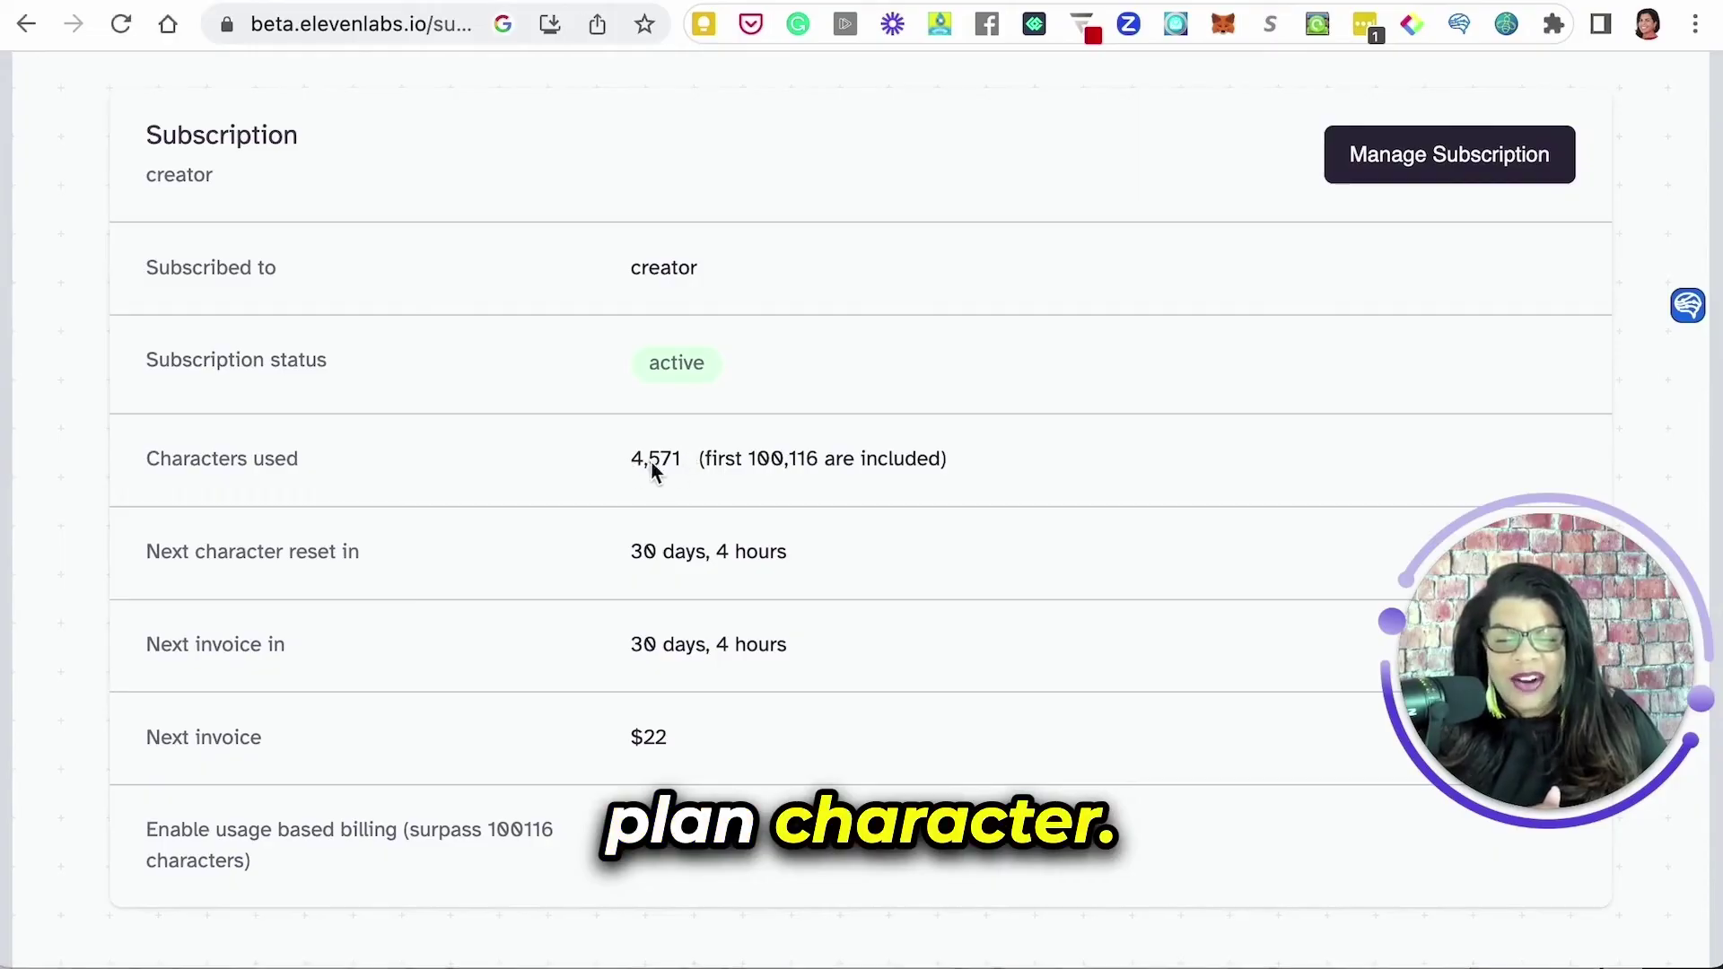
scroll(728, 526, "down", 2)
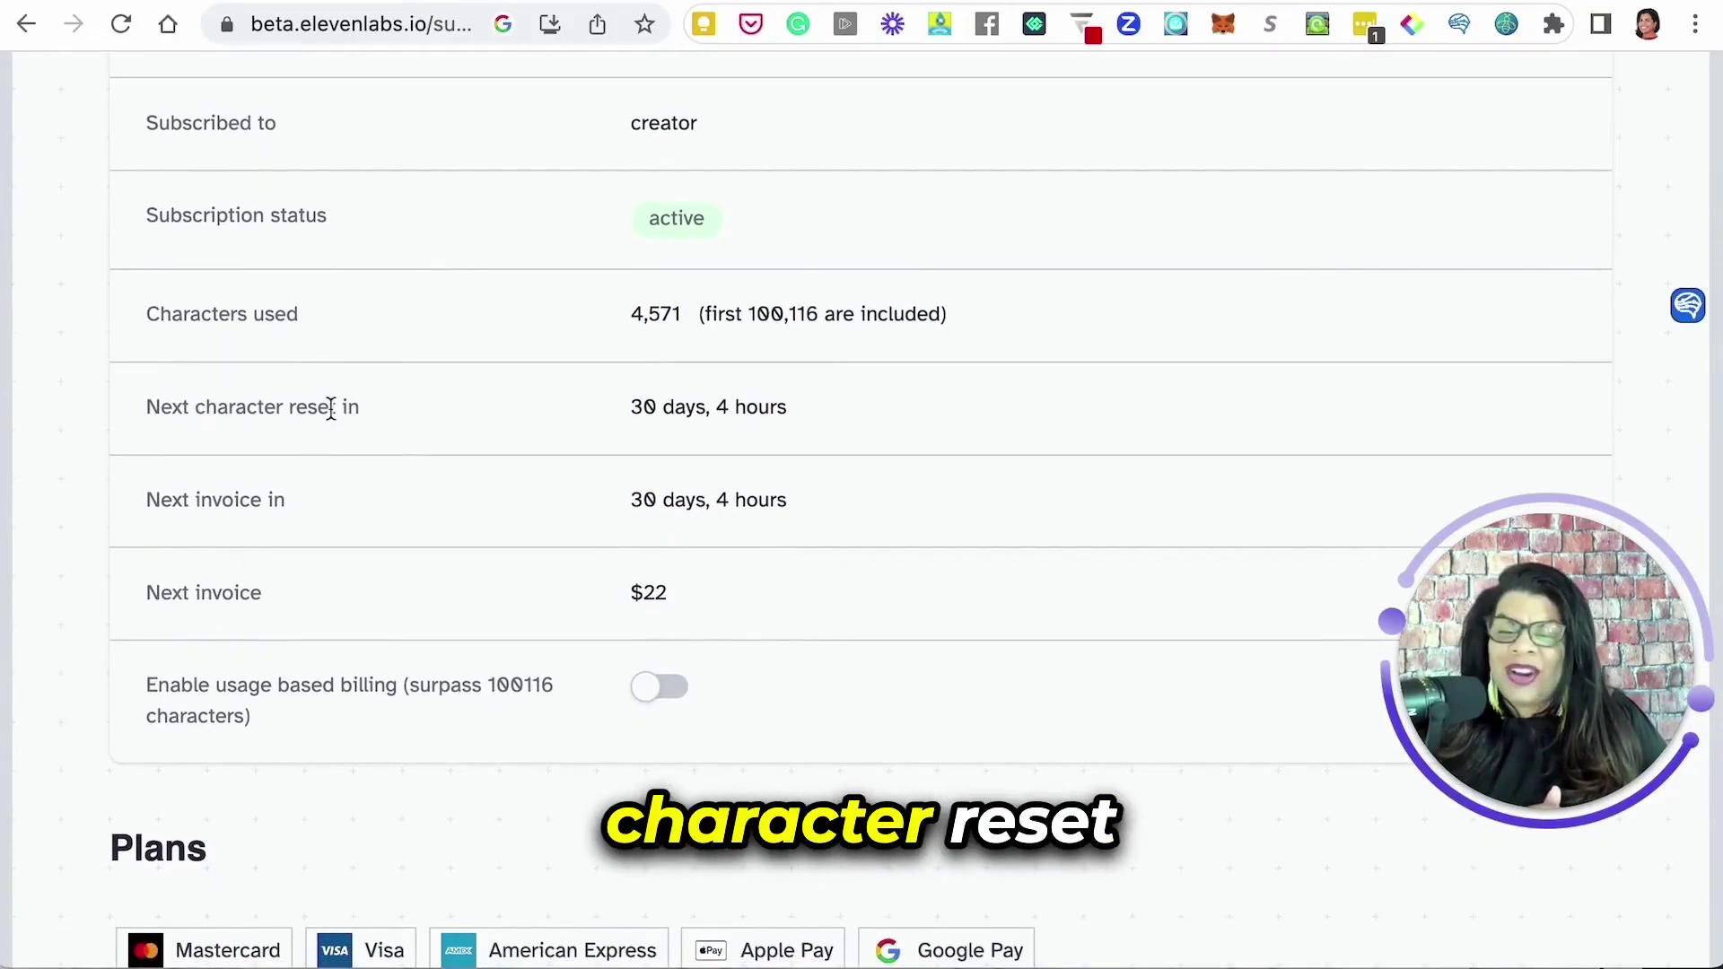
left_click_drag(630, 406, 837, 418)
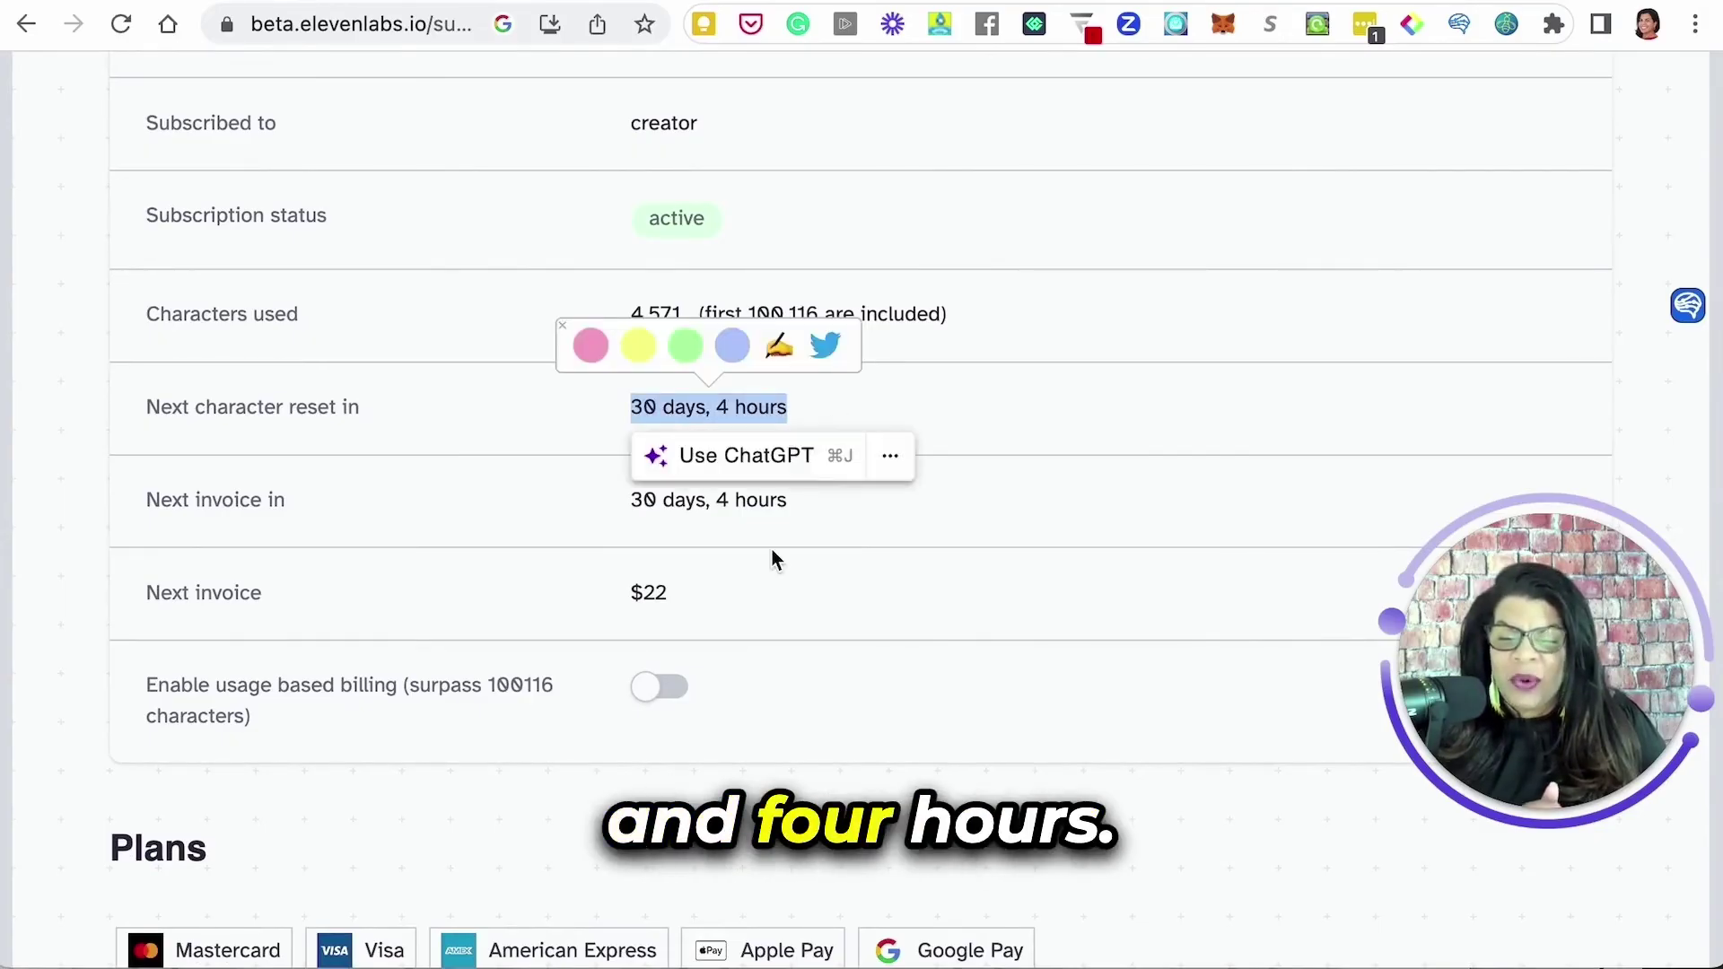
scroll(769, 557, "down", 2)
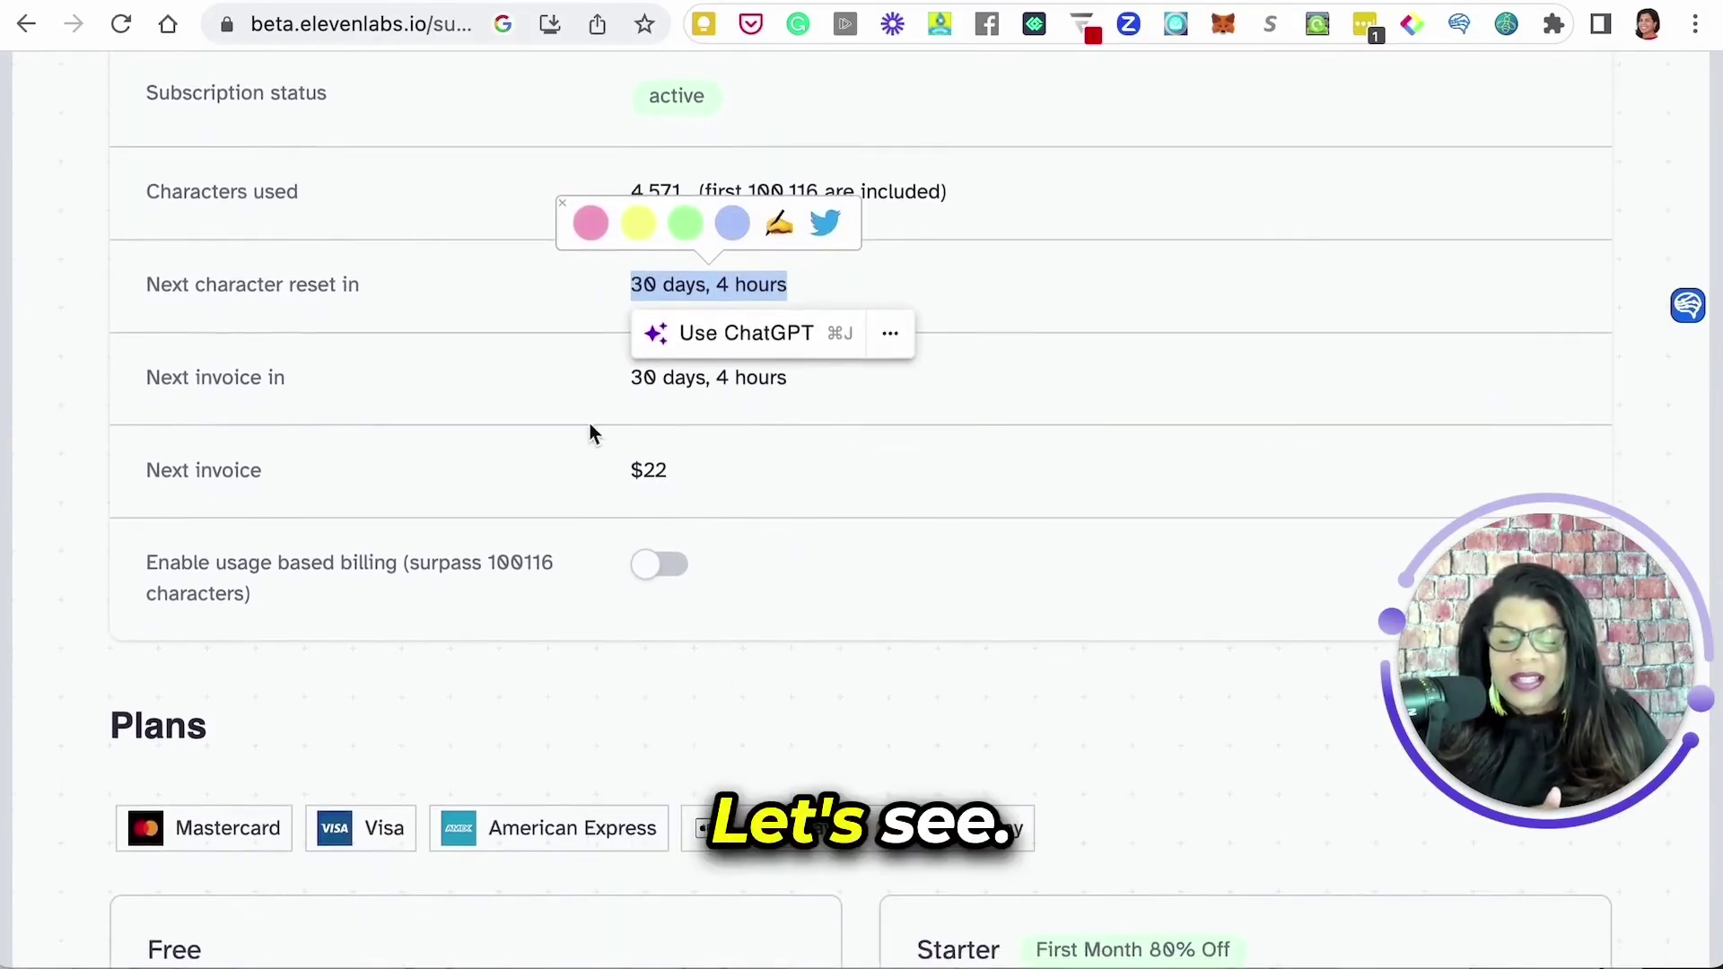
Check the terms for enabling usage based billing, including the charge per extra 1,000 characters, and cancel without enabling it.
left_click(662, 565)
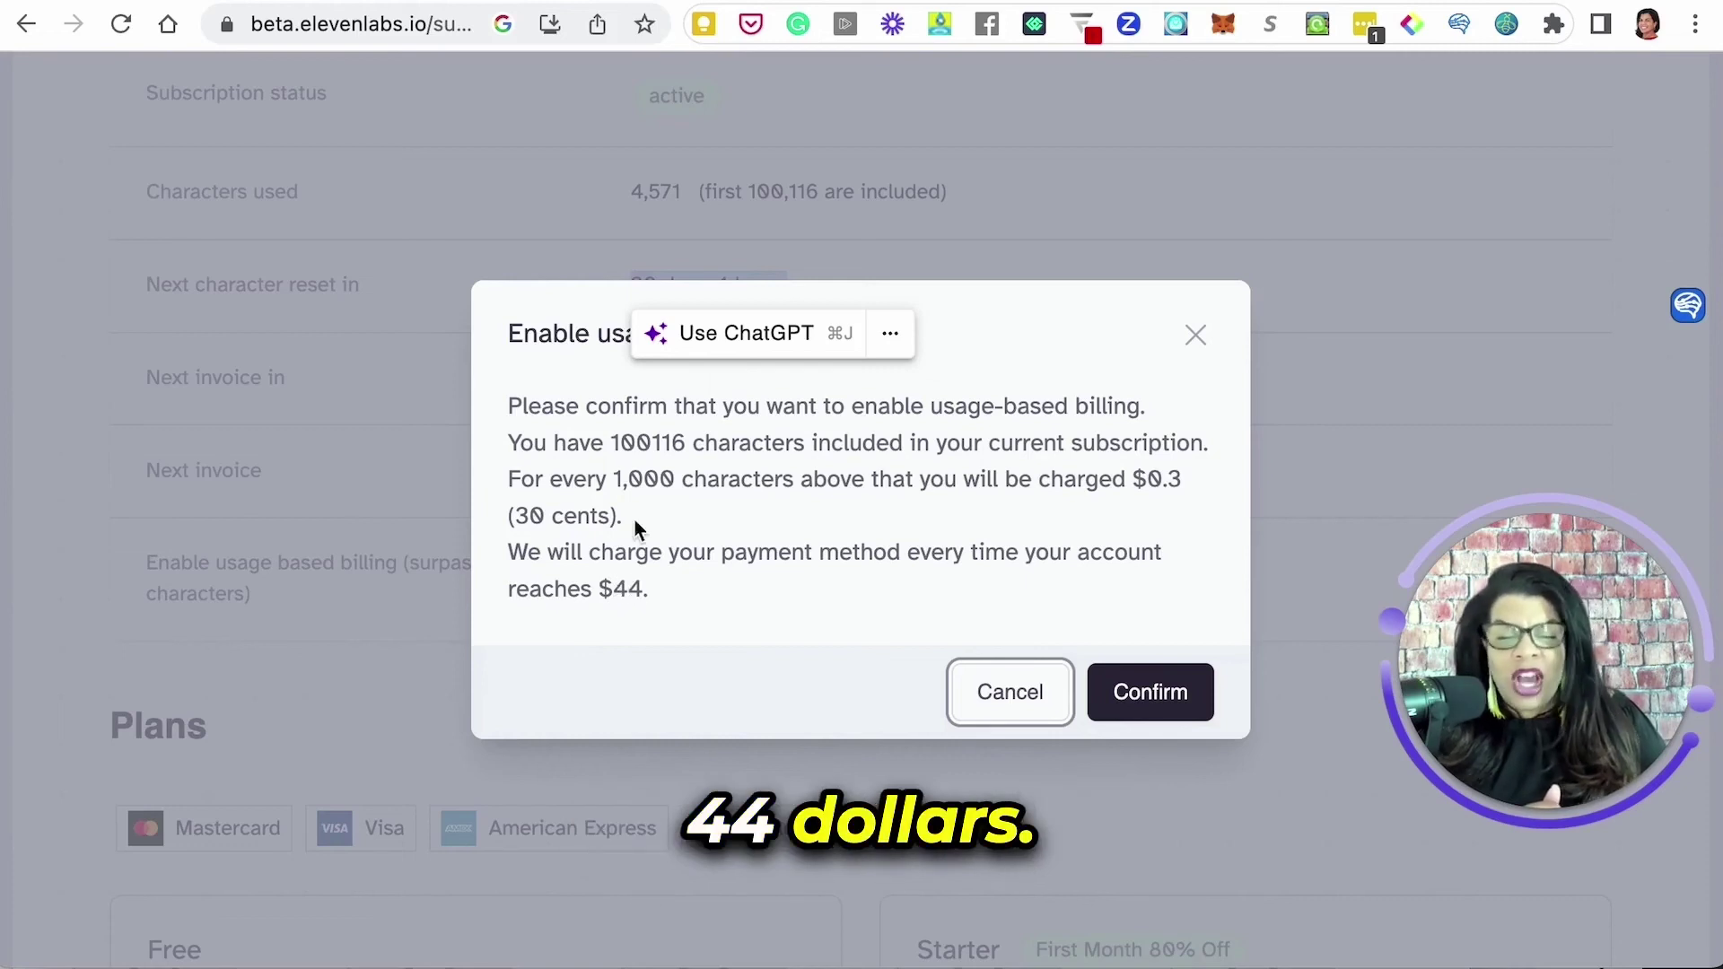
left_click_drag(616, 476, 720, 477)
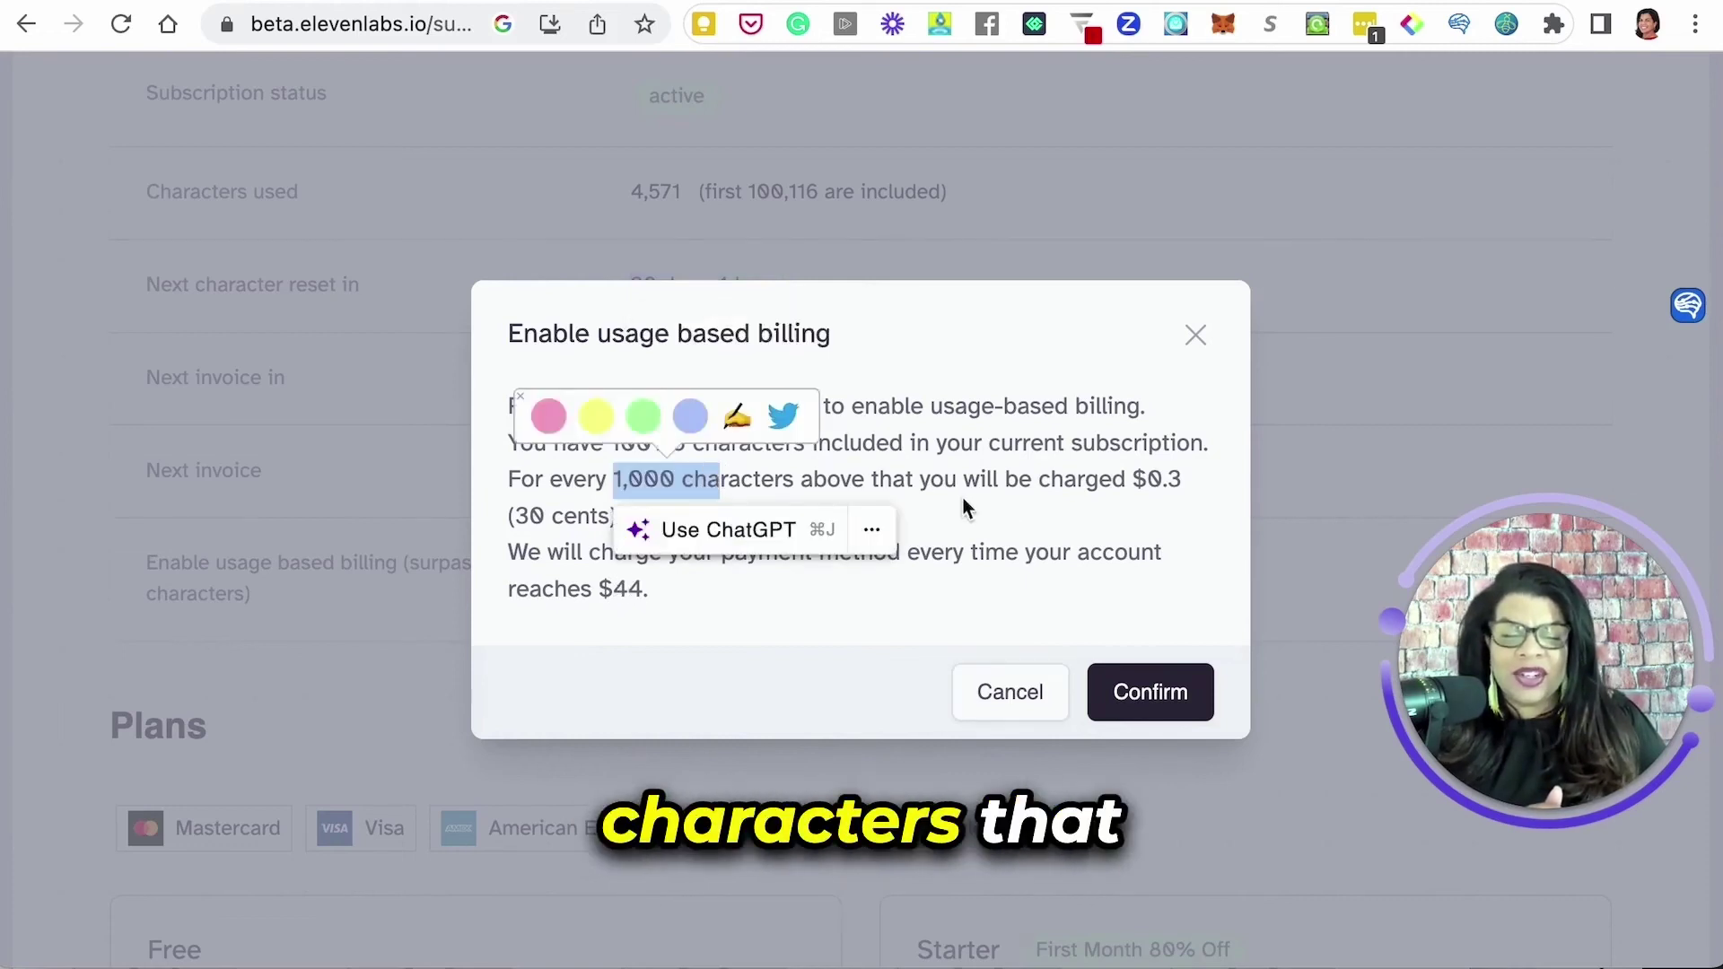
left_click(1027, 707)
left_click(883, 528)
Compare the Free and Starter plans, examining their monthly characters, the Free plan's attribution requirement and the Starter price.
scroll(904, 528, "down", 4)
scroll(904, 528, "down", 10)
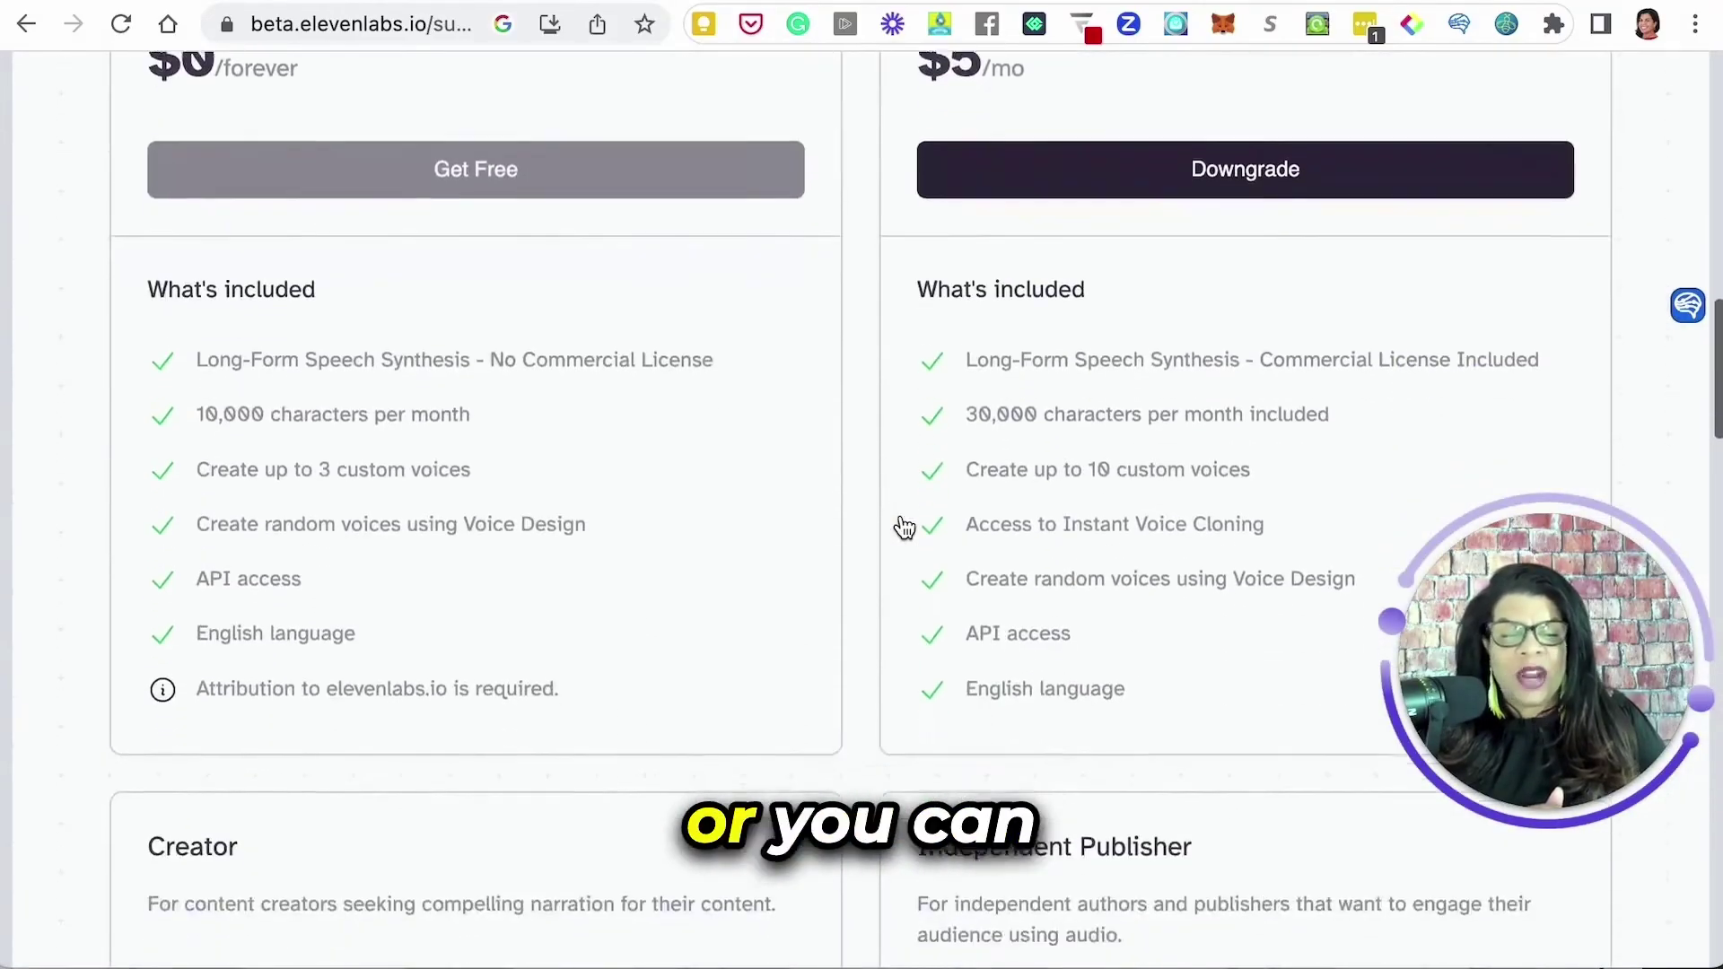
scroll(901, 524, "up", 6)
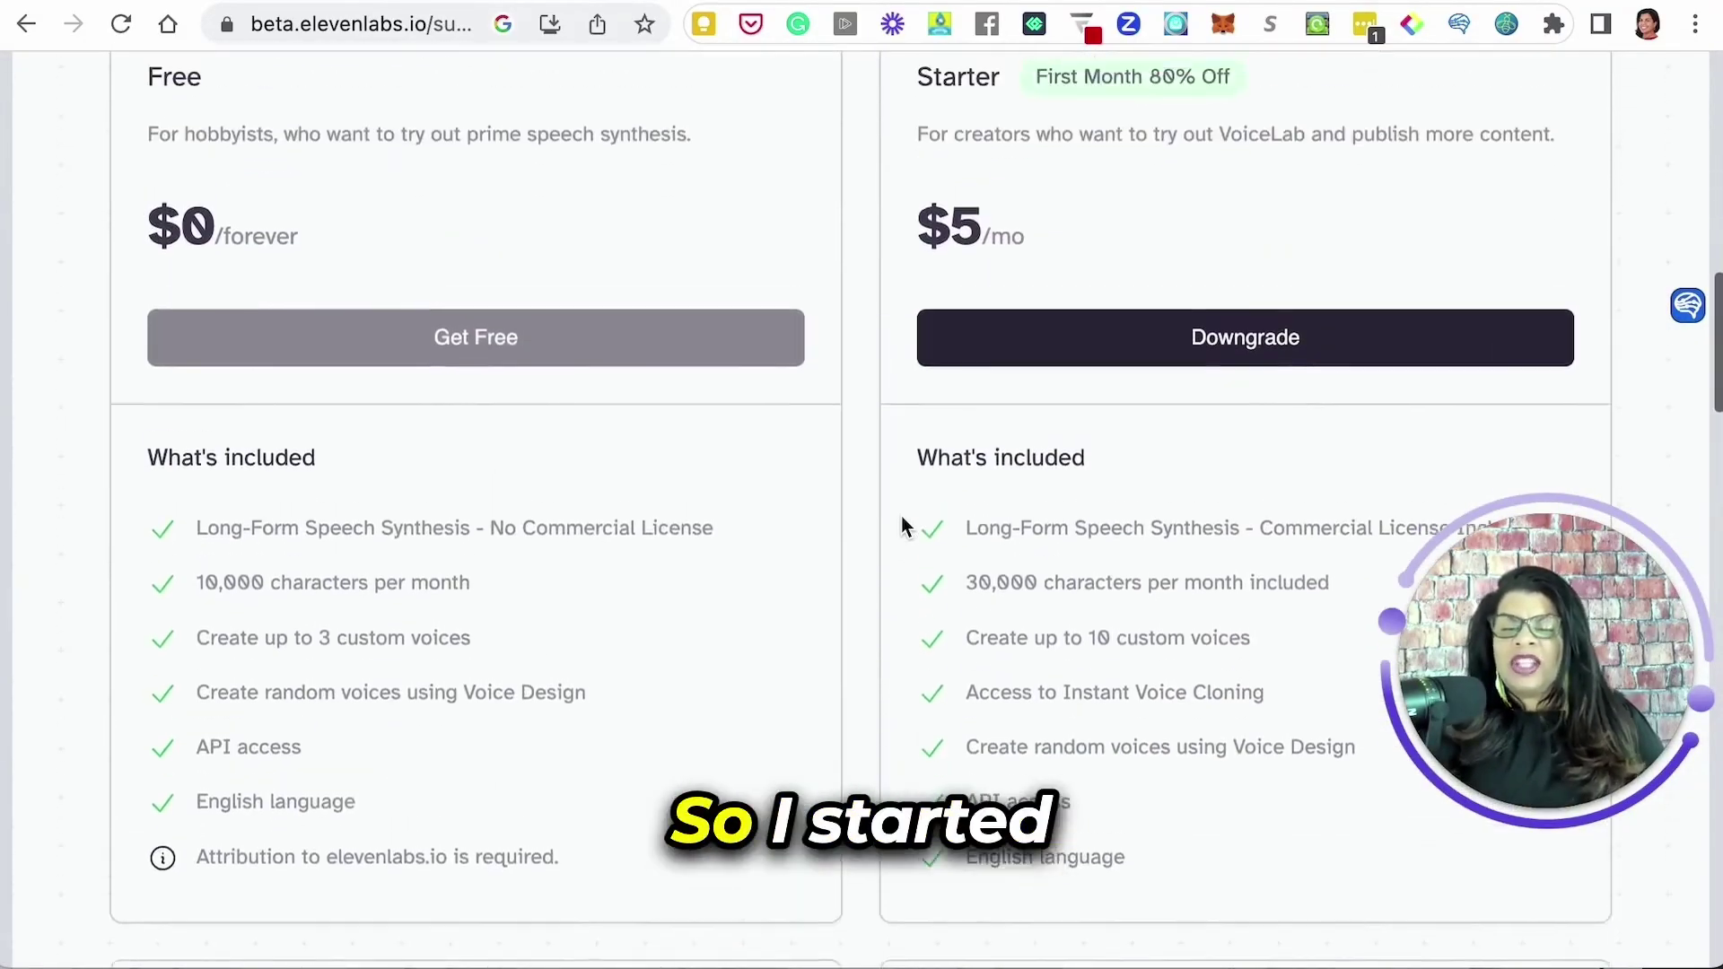
scroll(904, 524, "up", 1)
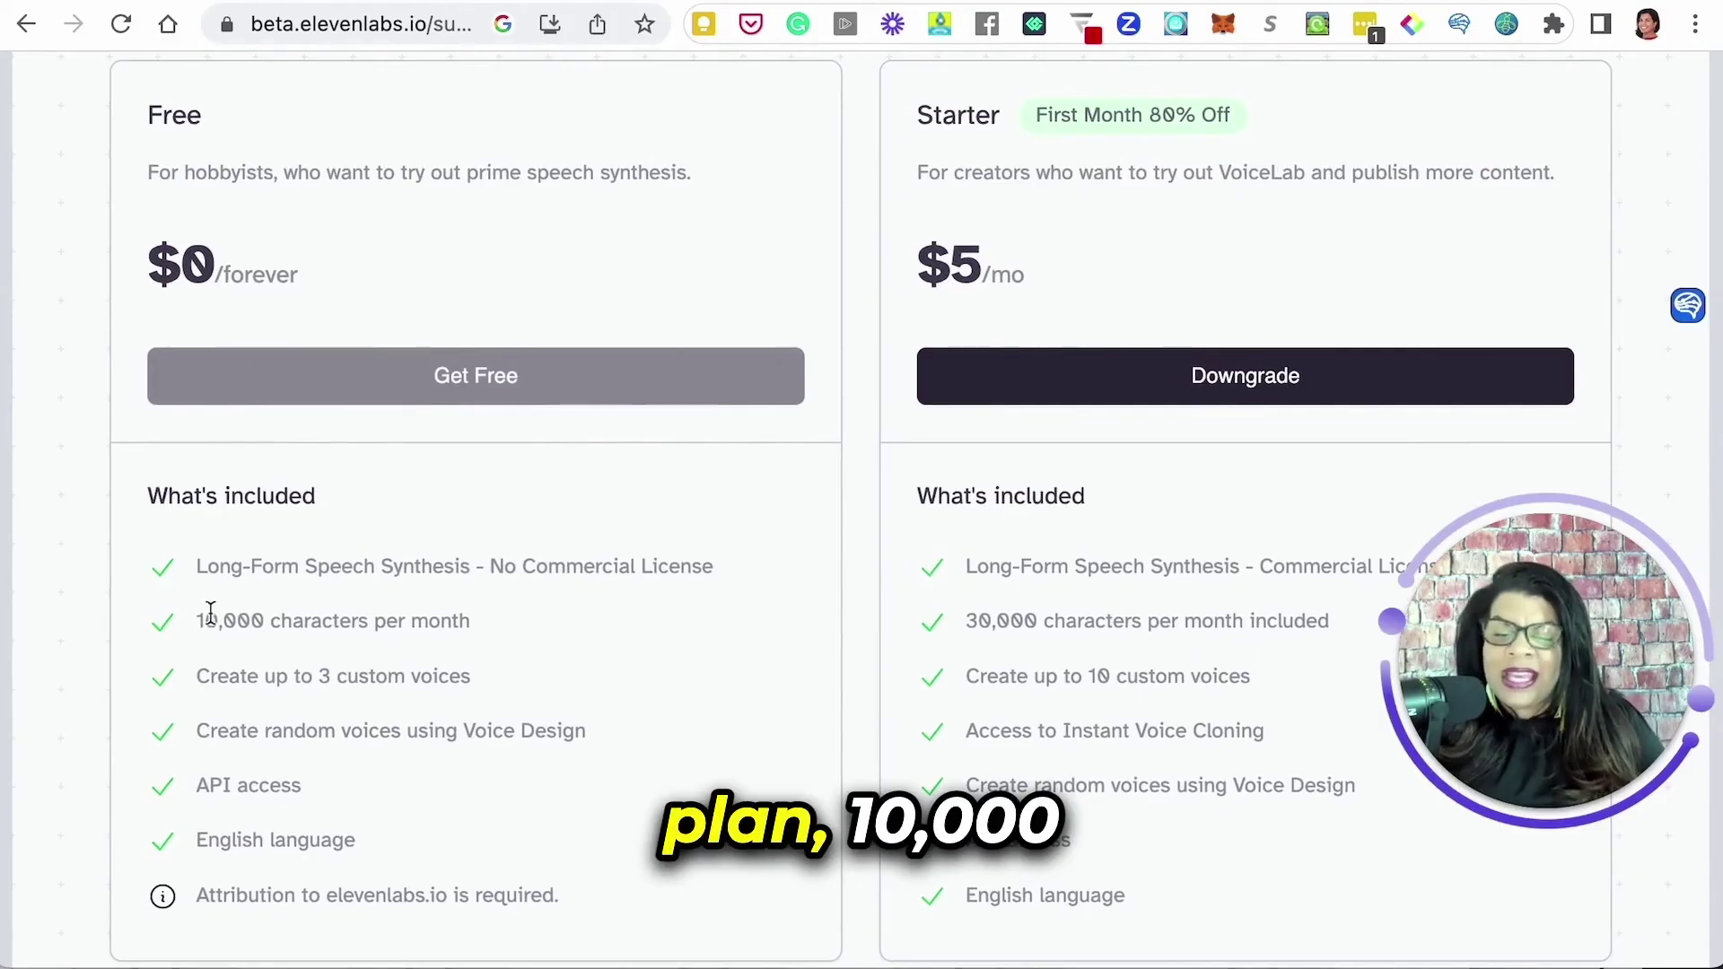
left_click_drag(204, 621, 484, 633)
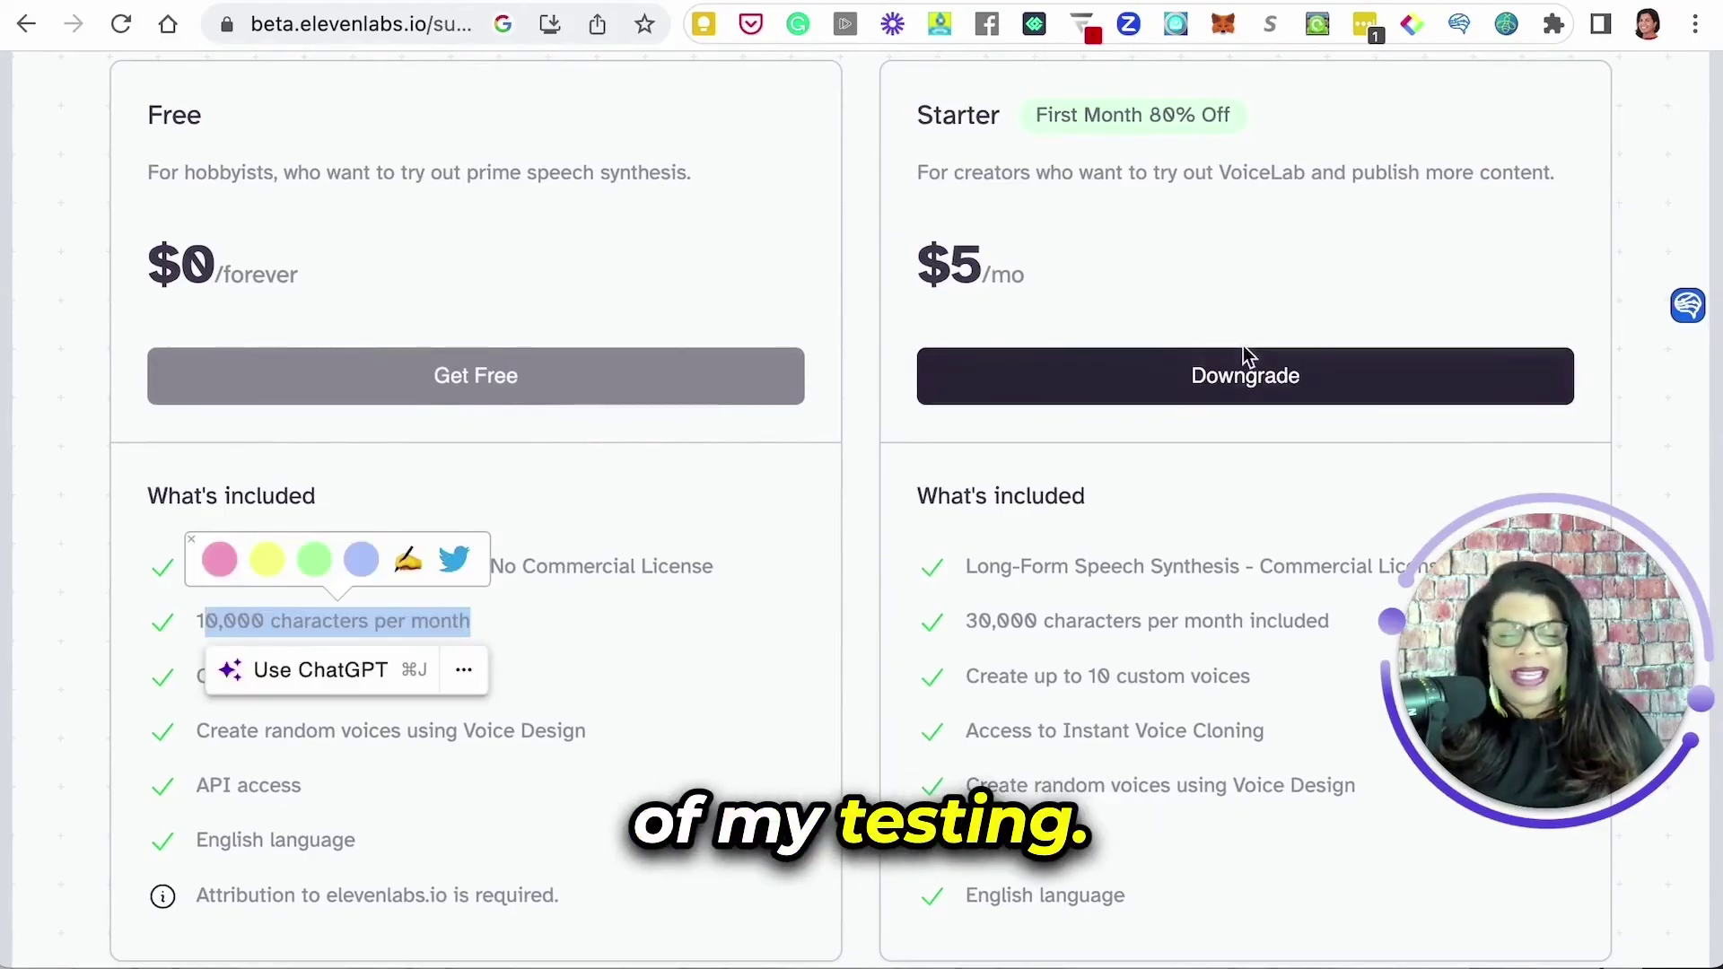
left_click(625, 763)
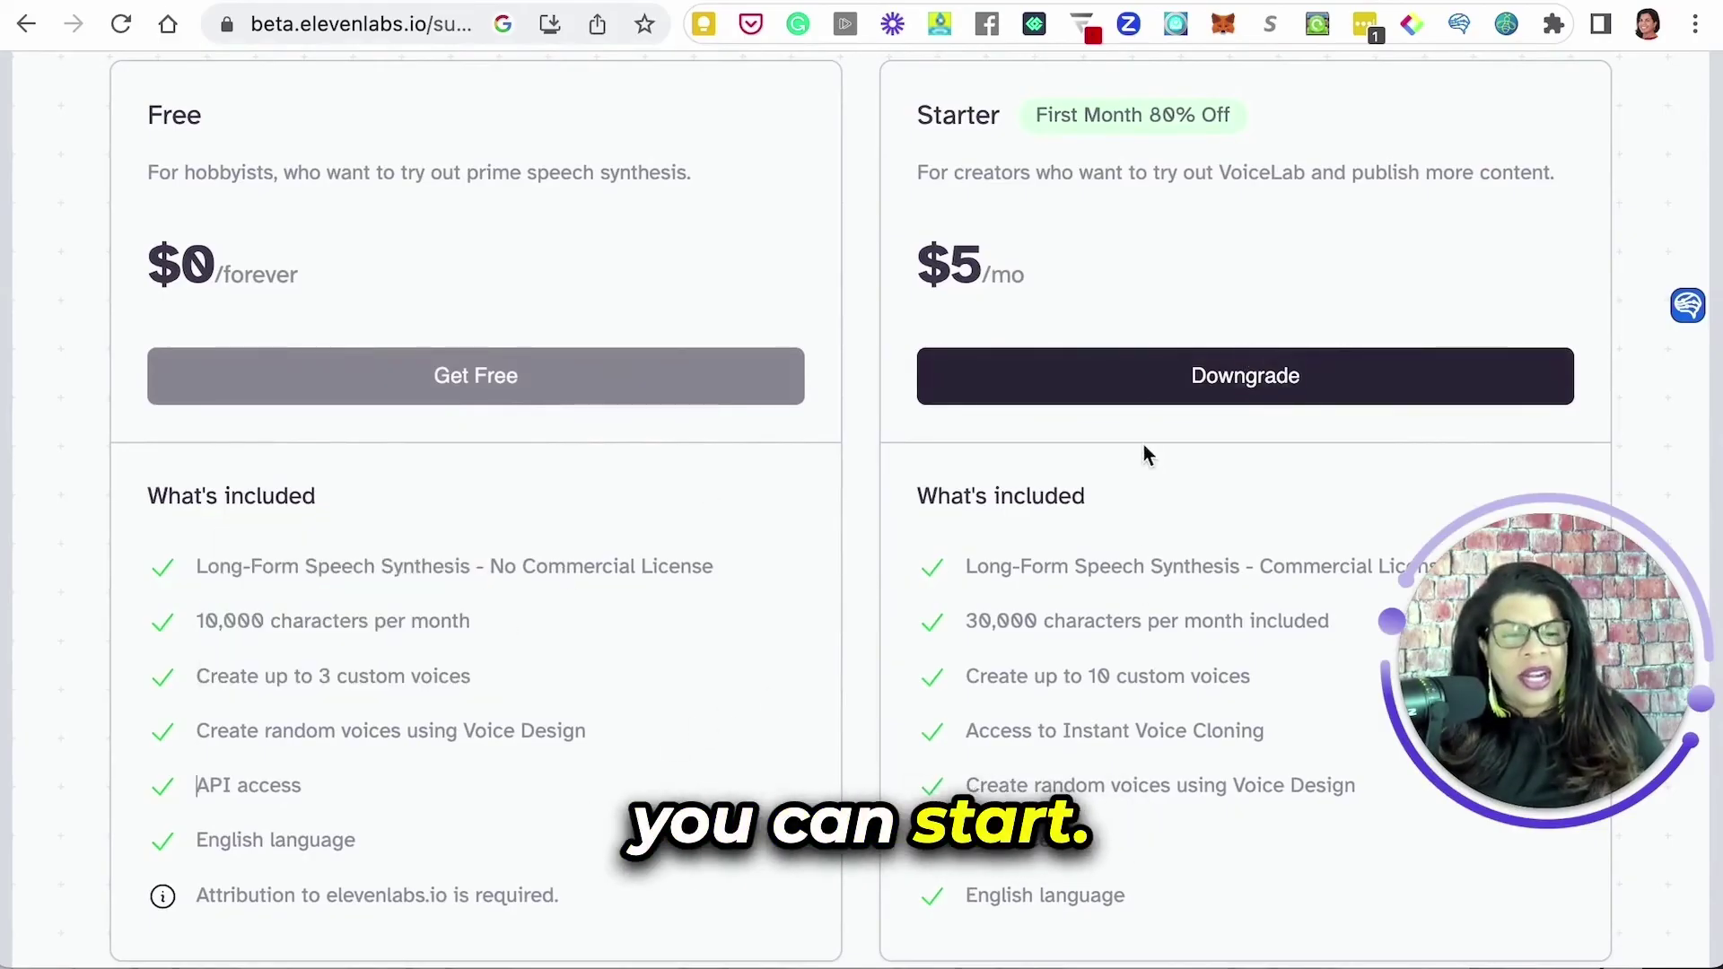
left_click_drag(192, 895, 546, 915)
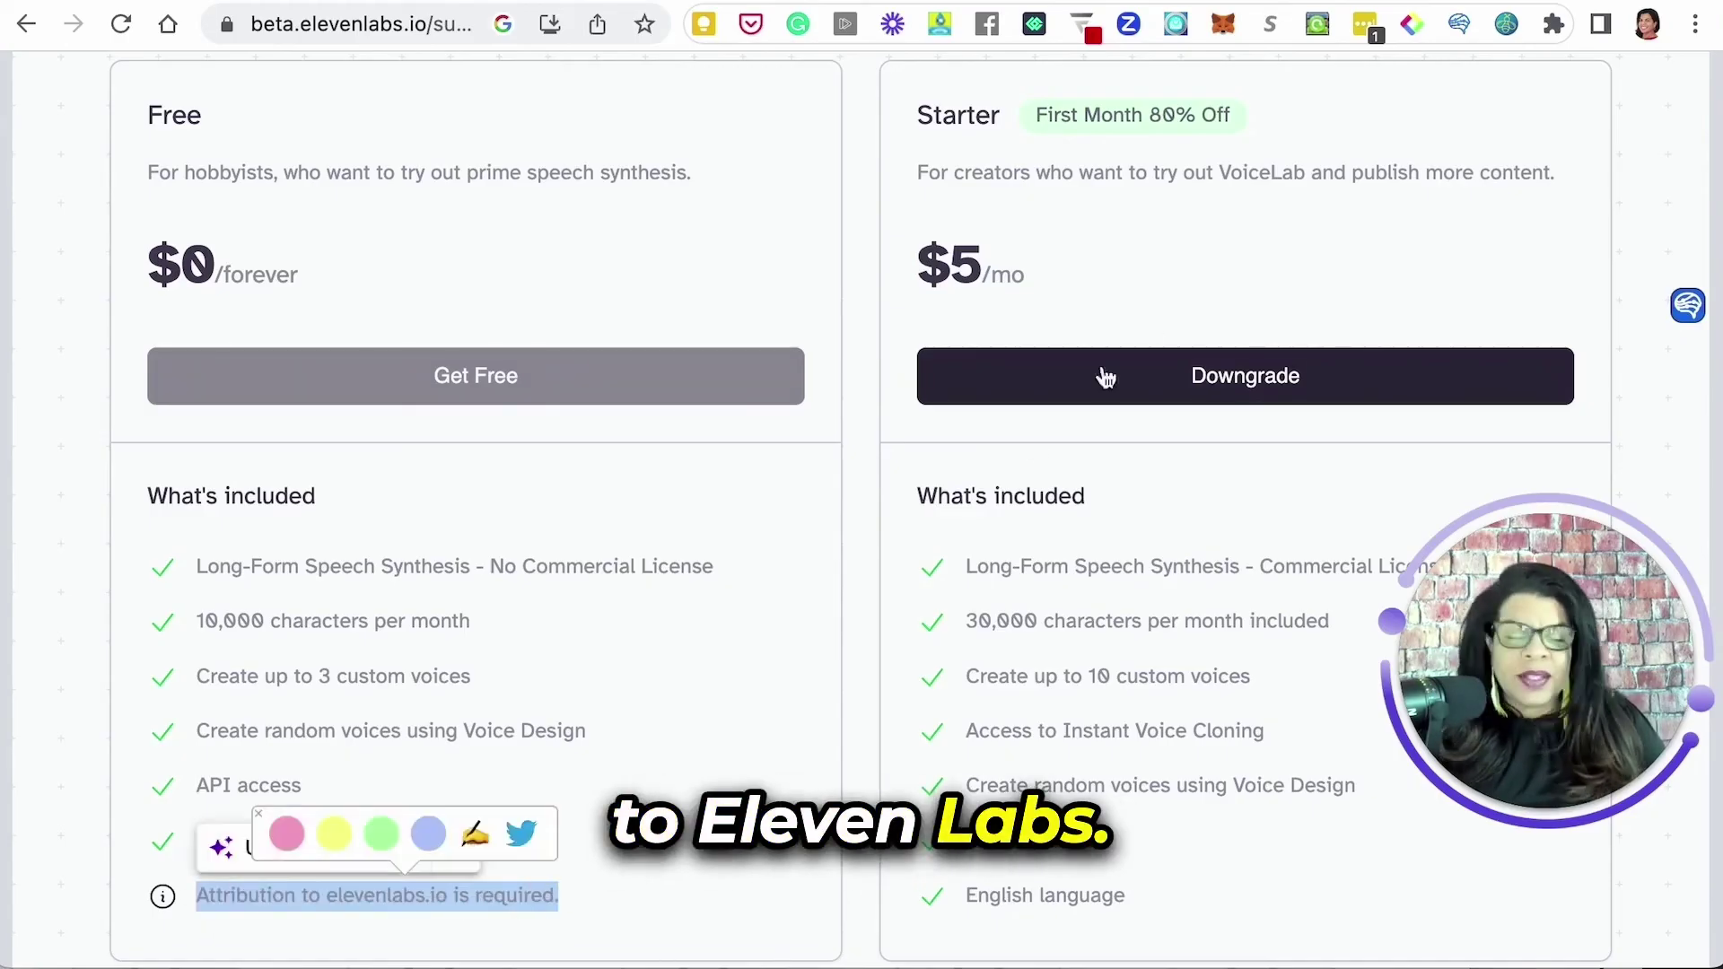
left_click_drag(1034, 258, 920, 266)
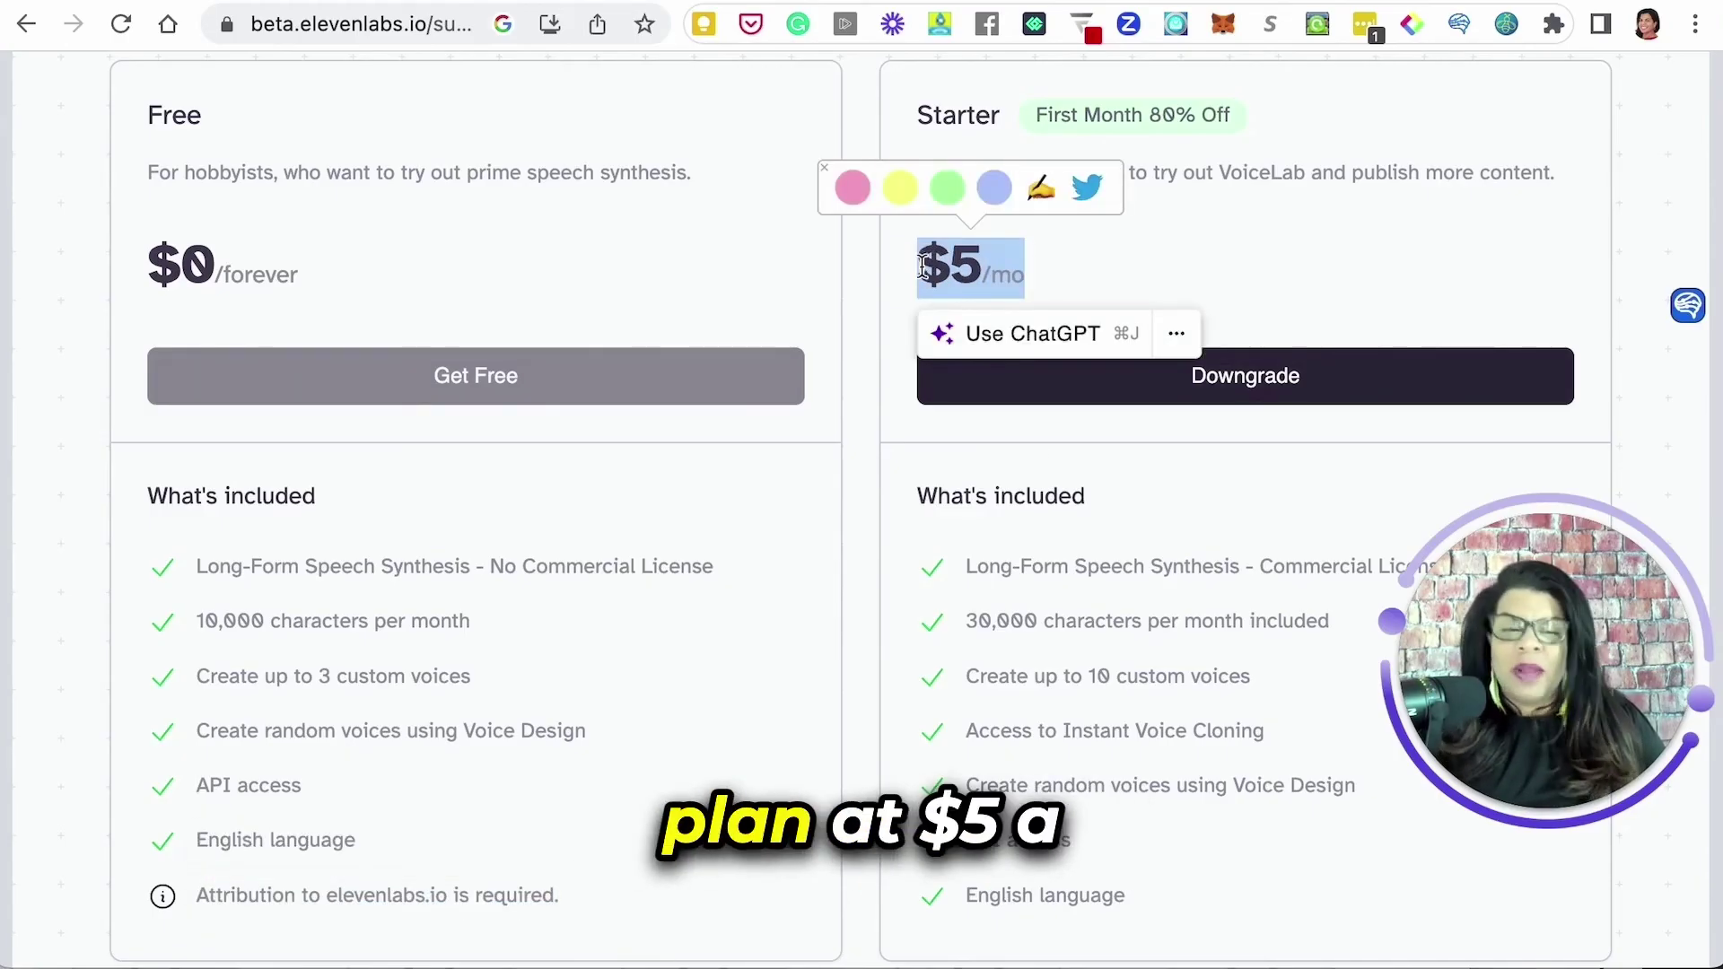
left_click_drag(972, 621, 1038, 621)
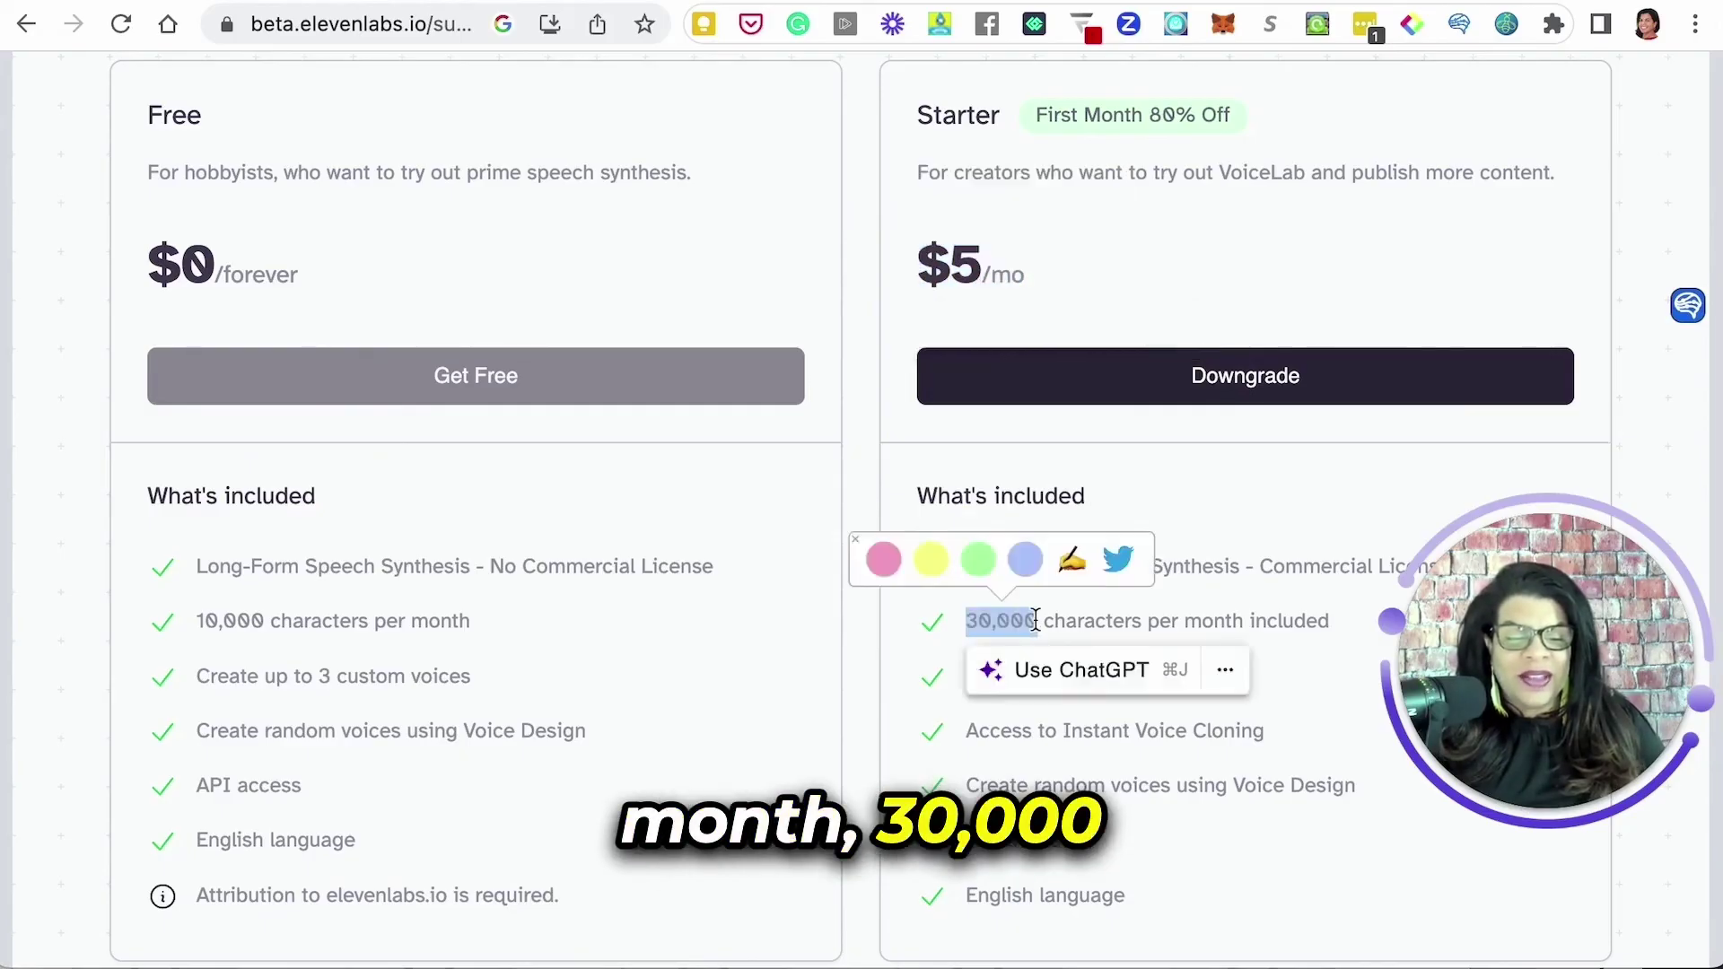
Examine the Creator and Independent Publisher plans' monthly characters and generated audio hours, and return to the subscription summary.
scroll(1032, 627, "down", 10)
scroll(1032, 622, "up", 2)
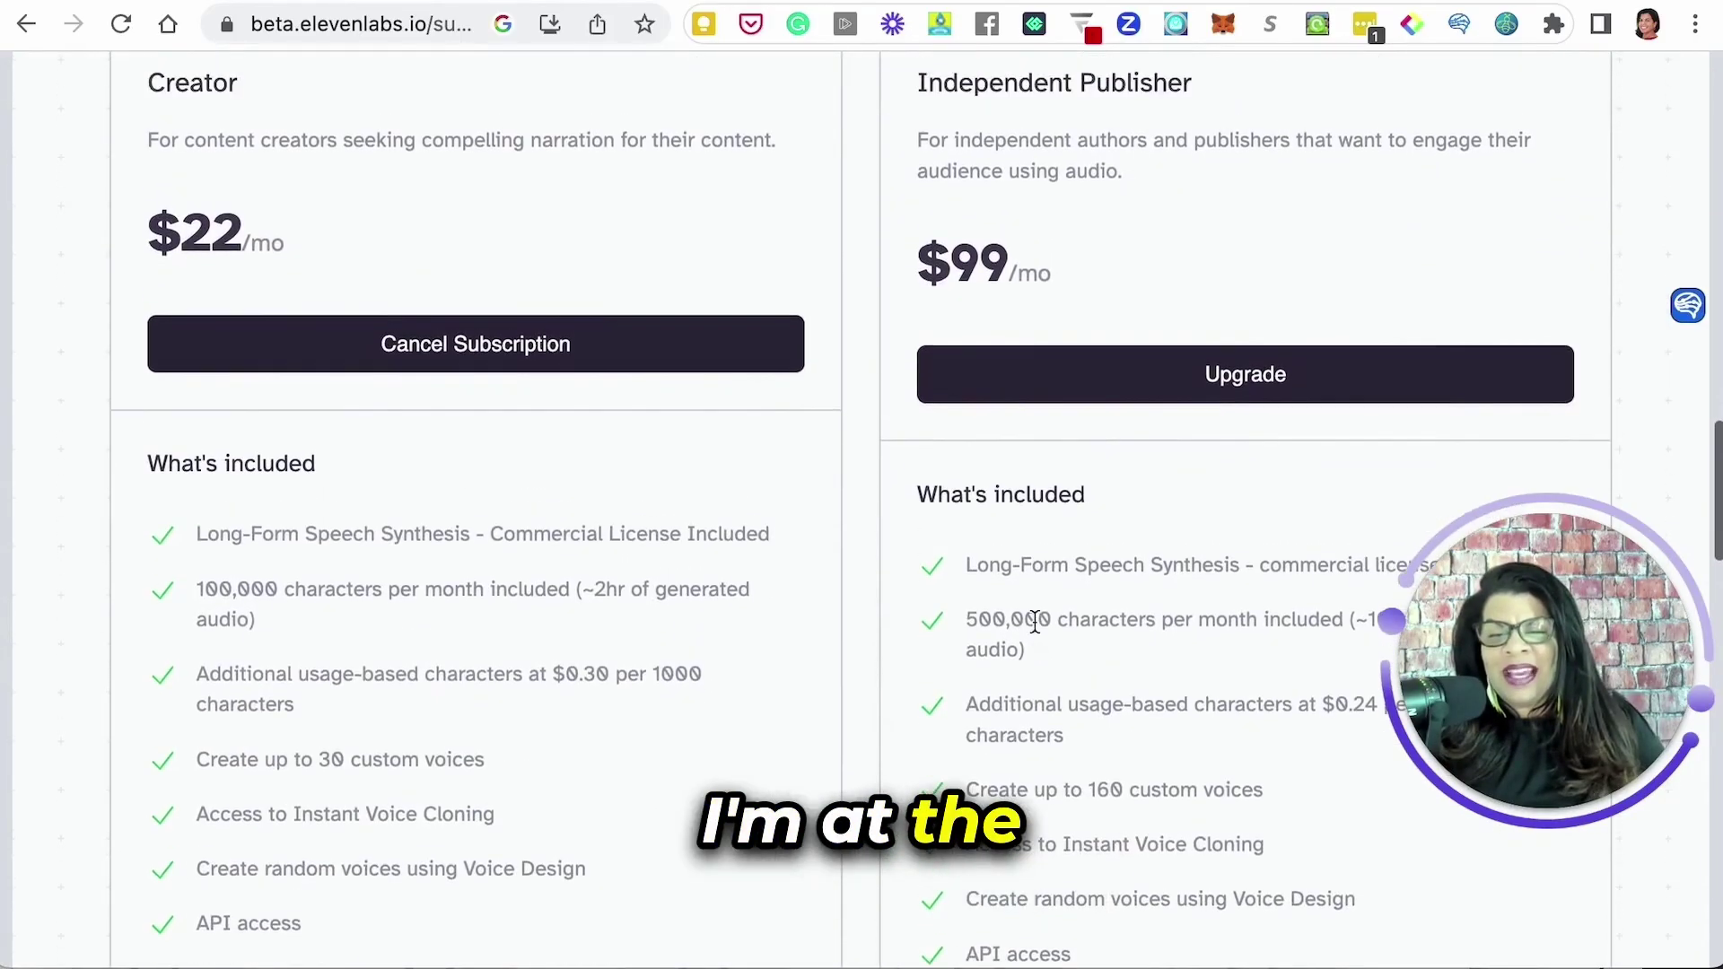
left_click_drag(197, 594, 275, 589)
left_click(556, 639)
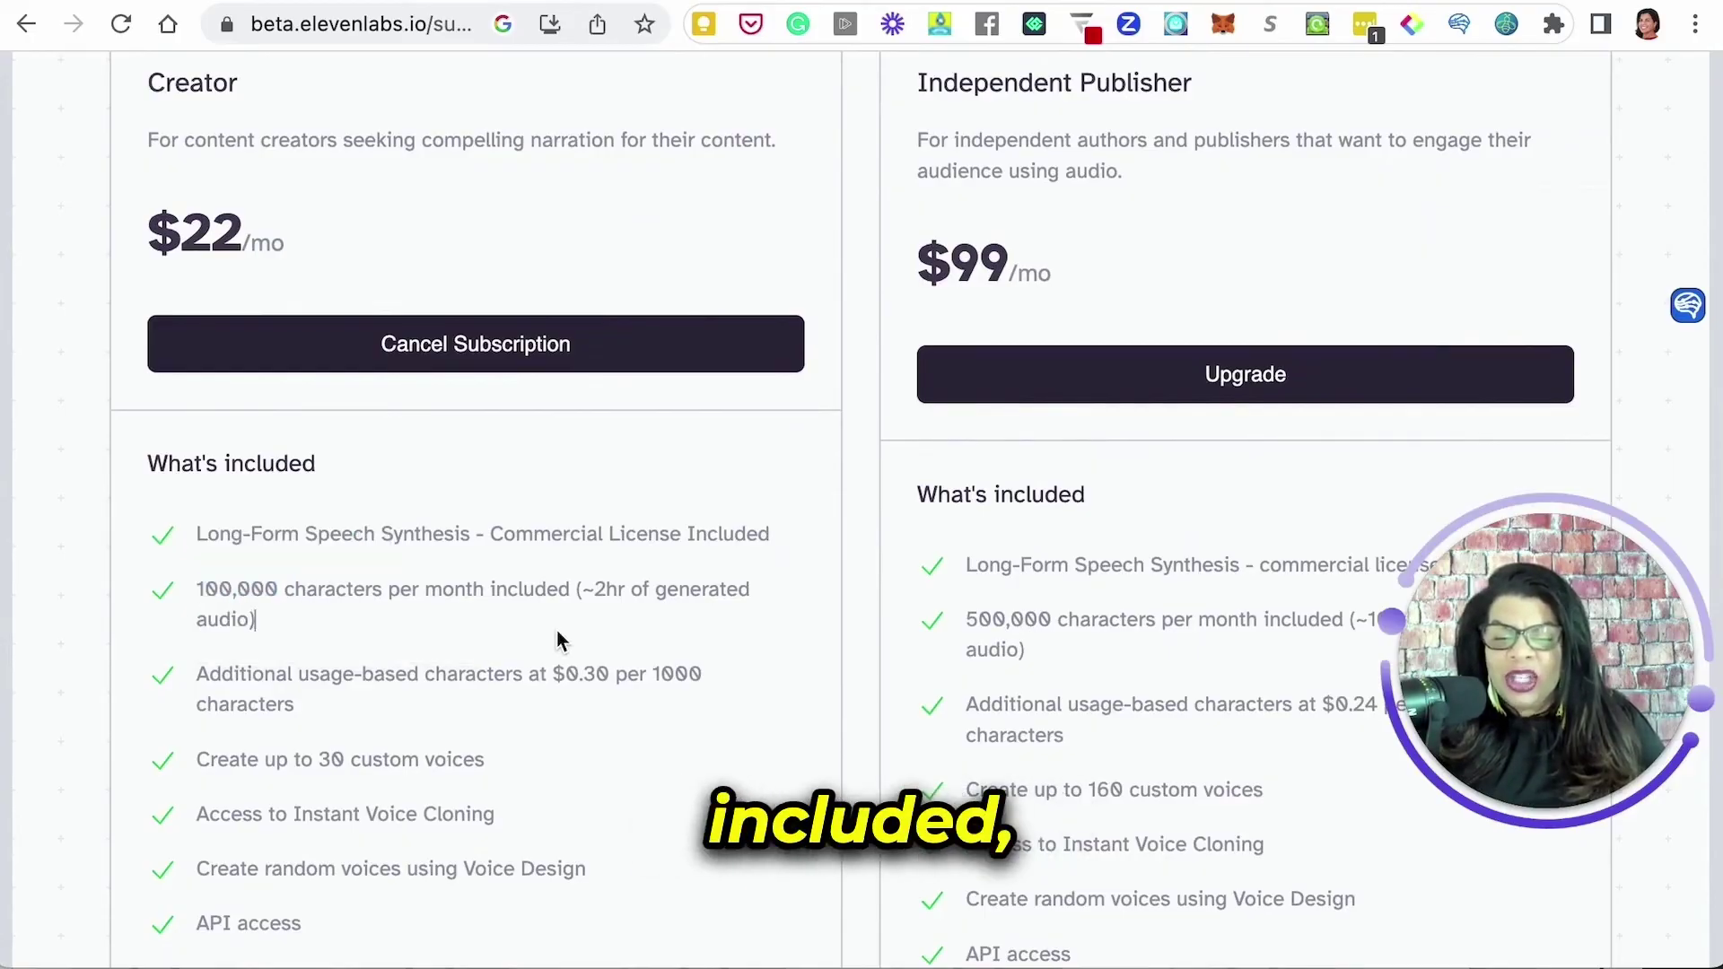
left_click_drag(582, 591, 597, 620)
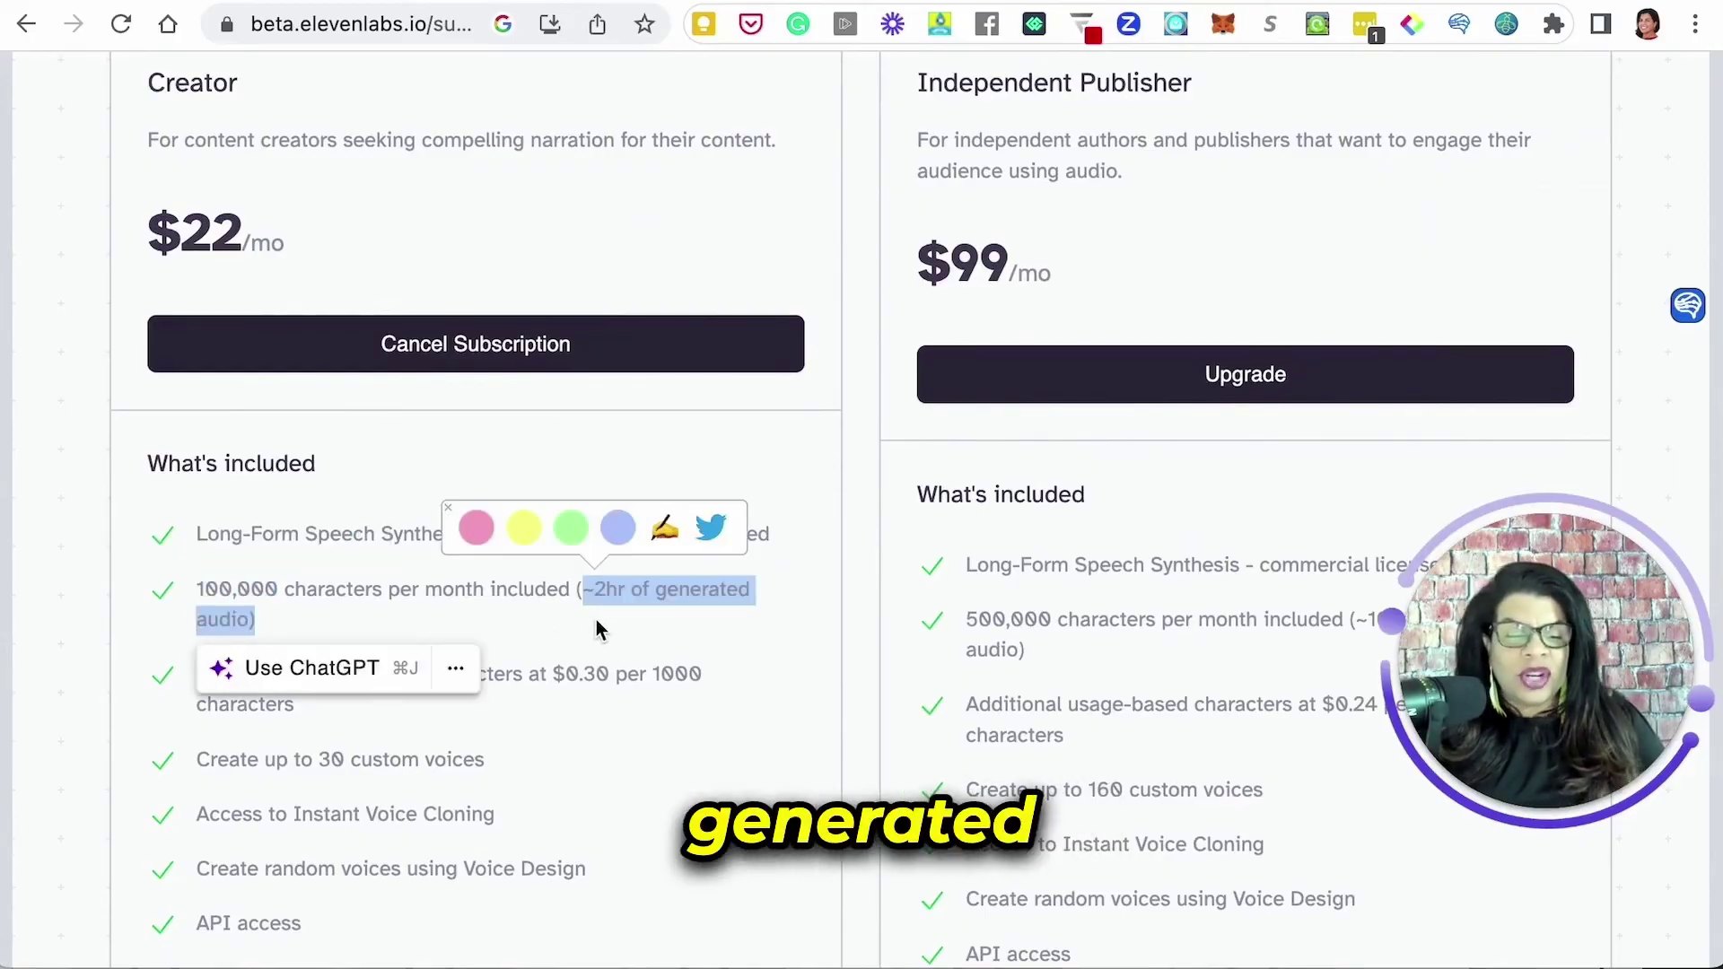
scroll(1064, 513, "down", 3)
scroll(1065, 521, "up", 3)
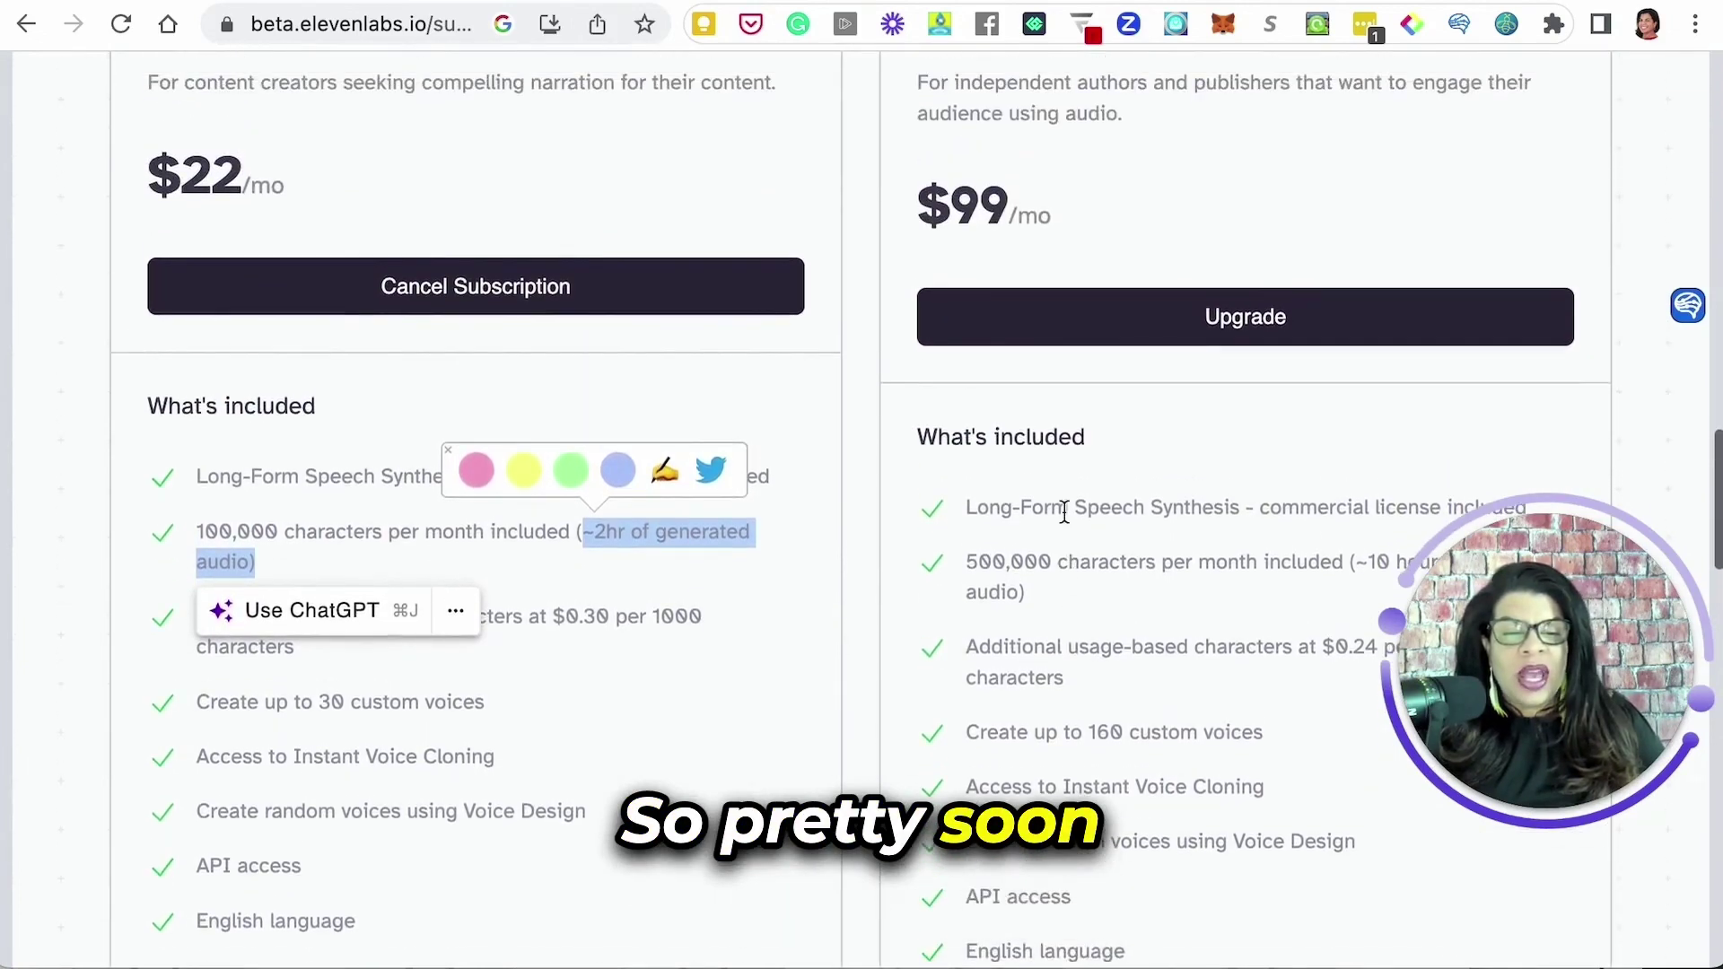
scroll(1065, 519, "down", 3)
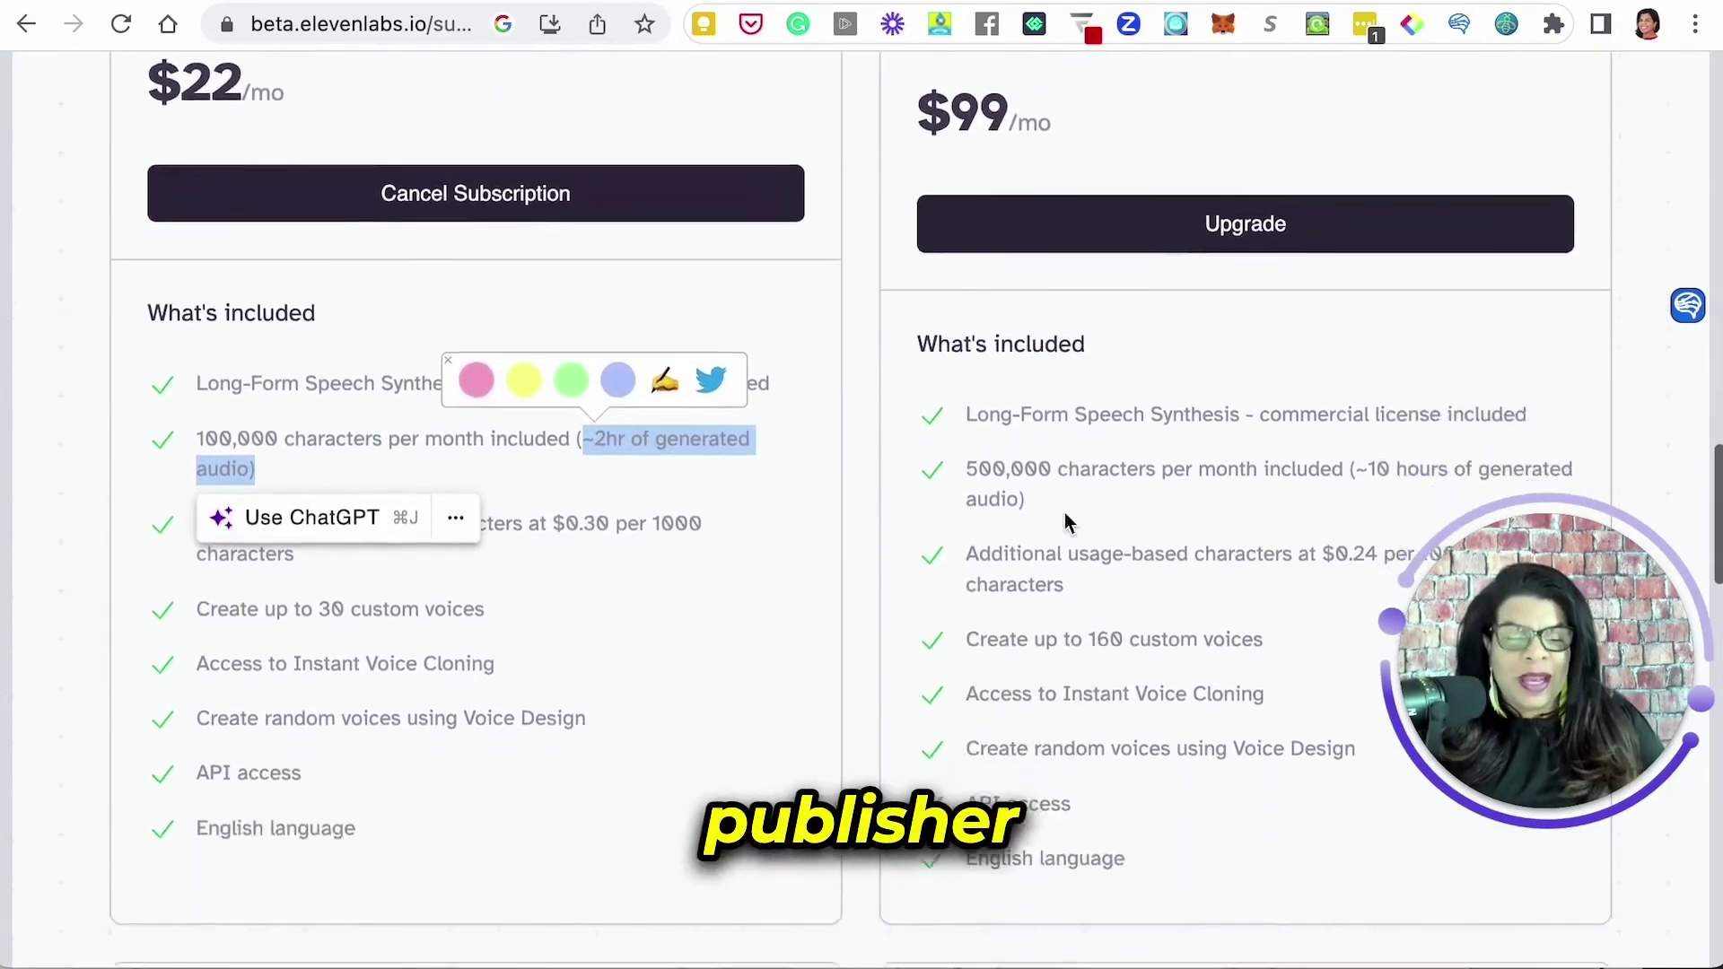
scroll(1064, 513, "up", 2)
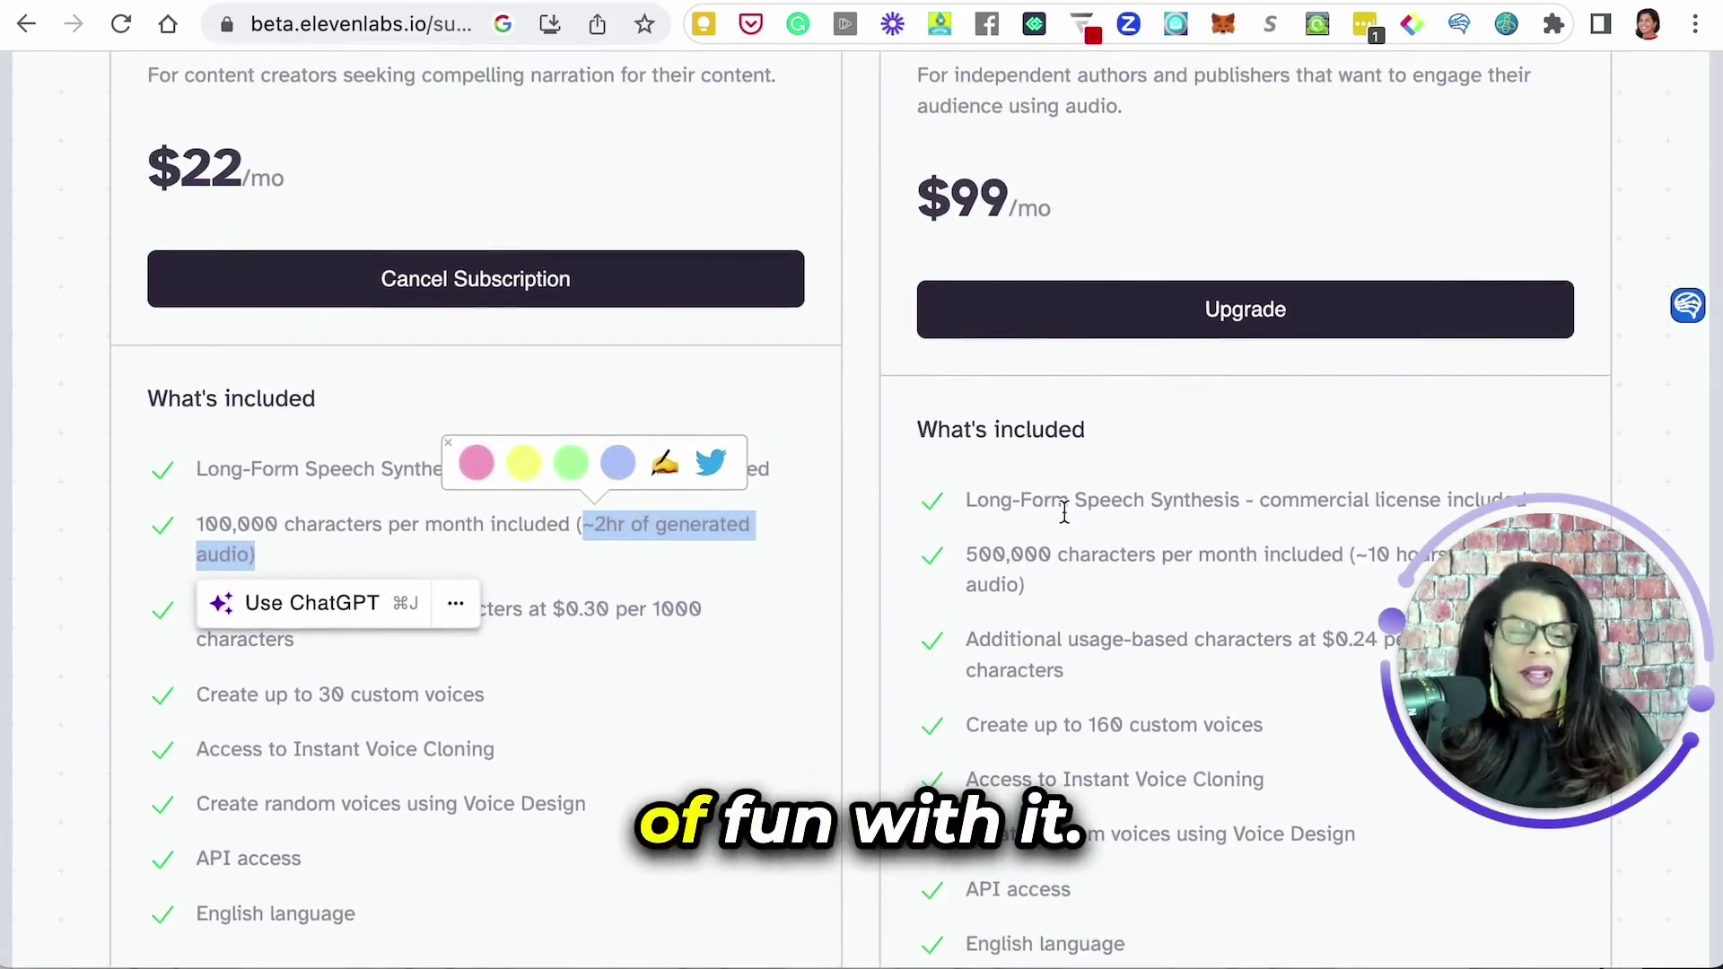
scroll(1064, 513, "up", 15)
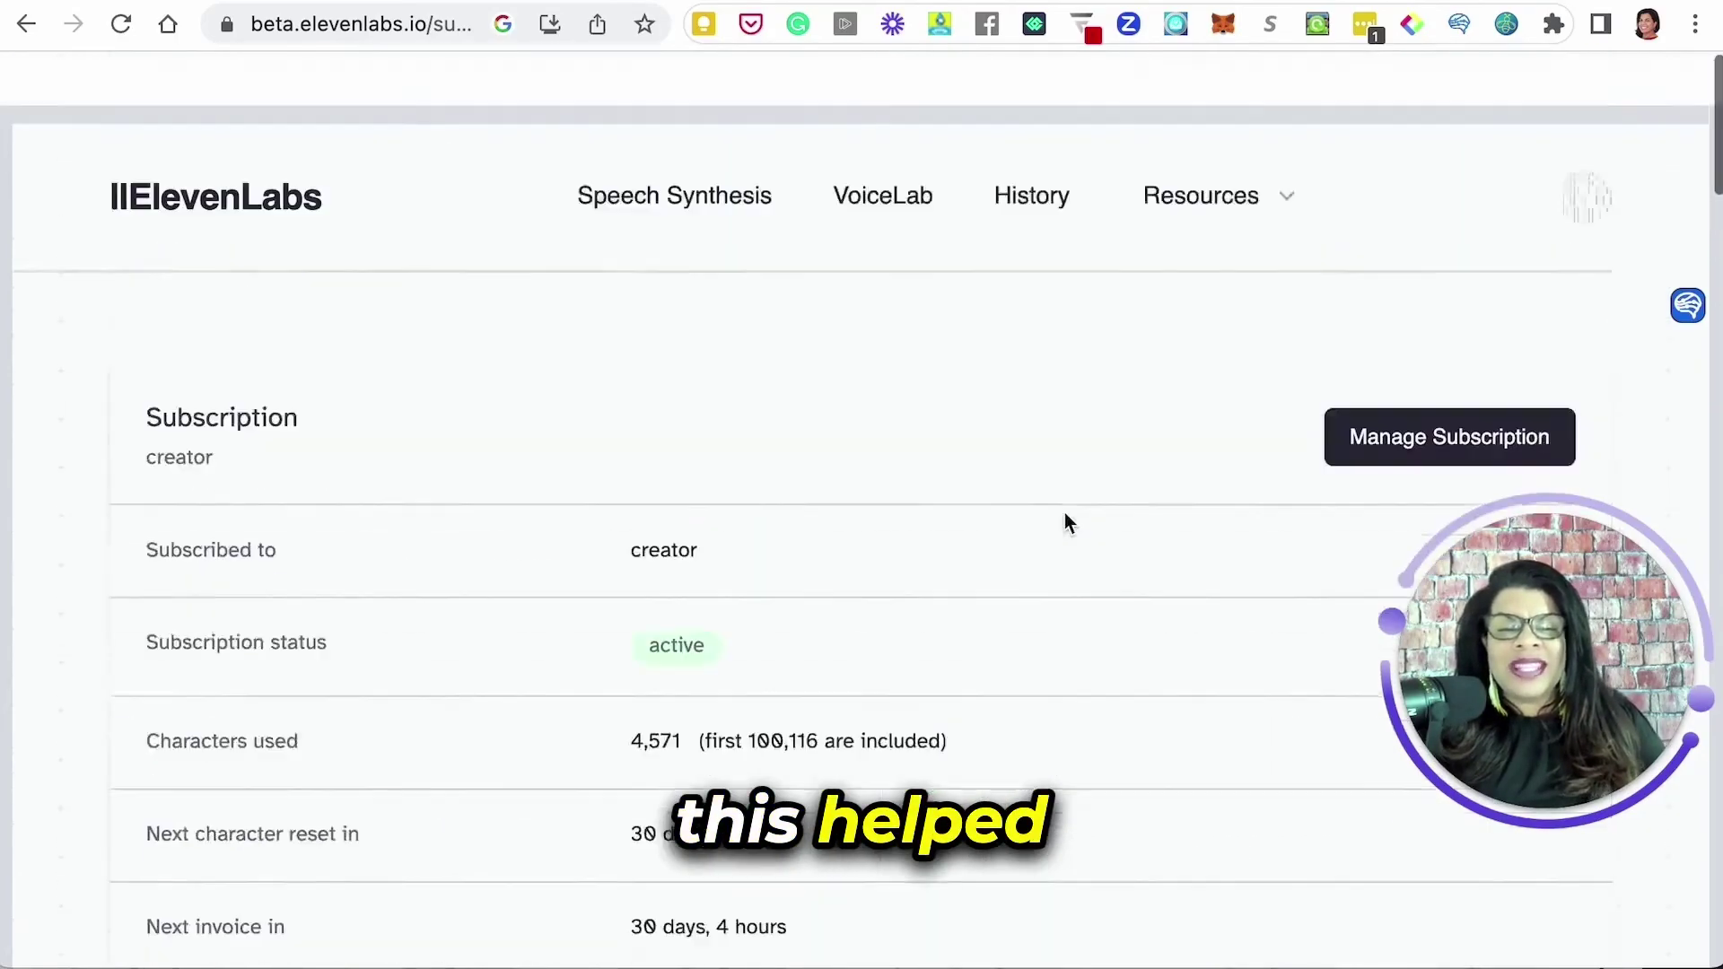
scroll(1064, 513, "down", 1)
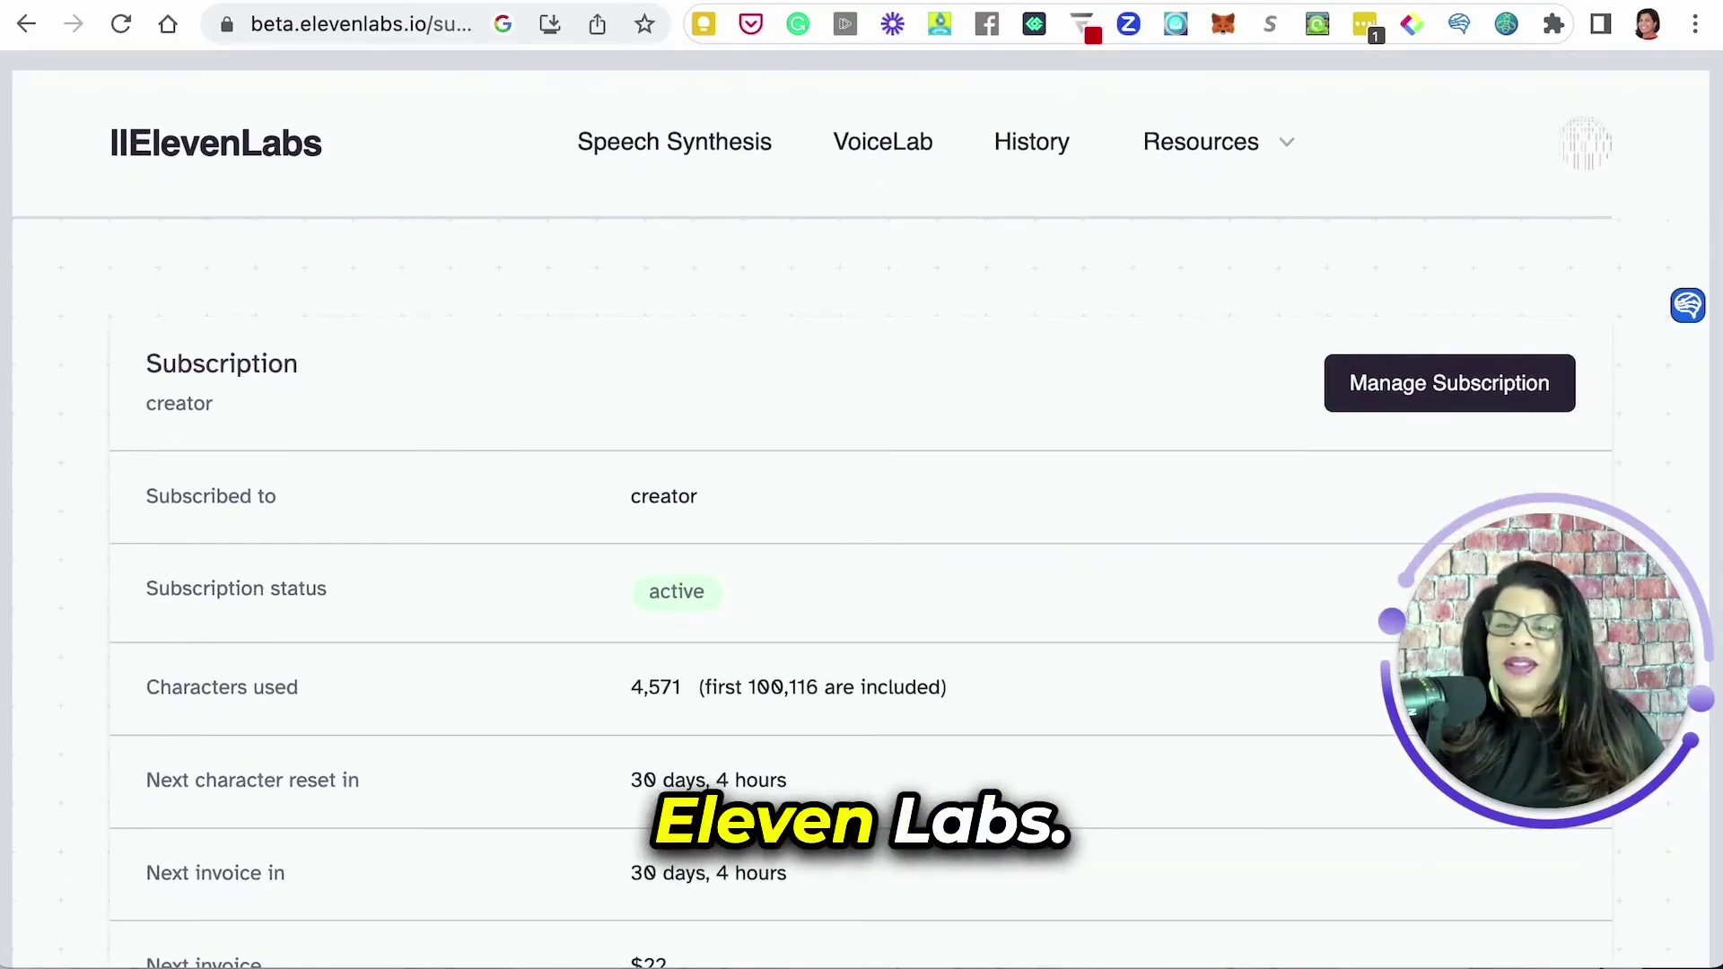